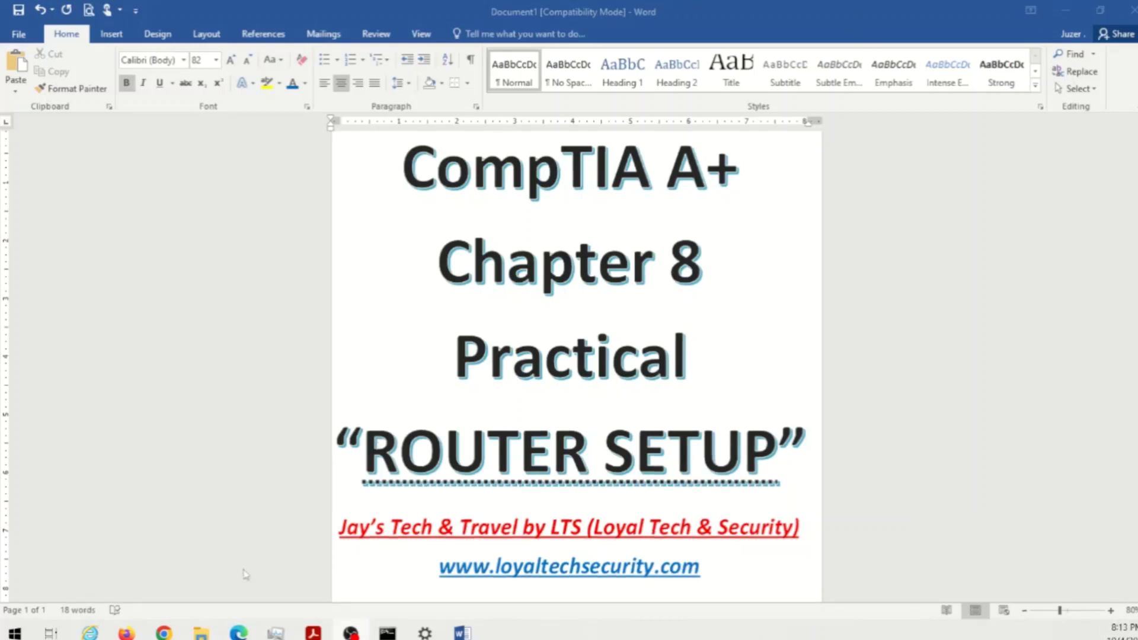
# - Hide Word to reveal Command Prompt and clear it with cls
pyautogui.click(1064, 11)
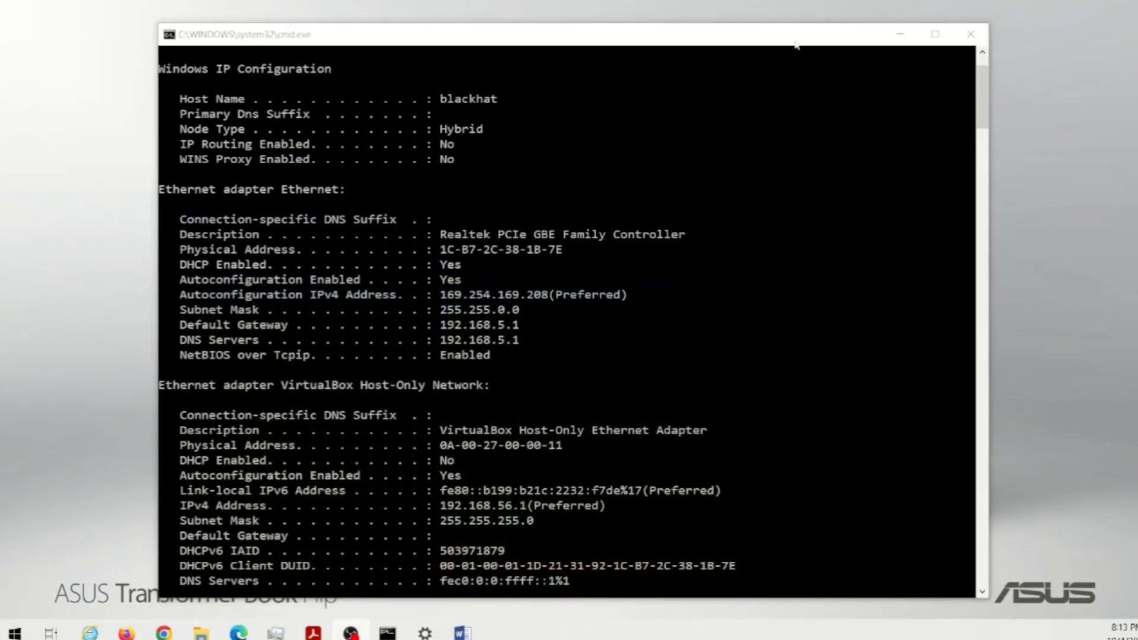
pyautogui.moveTo(796, 44); pyautogui.dragTo(809, 25)
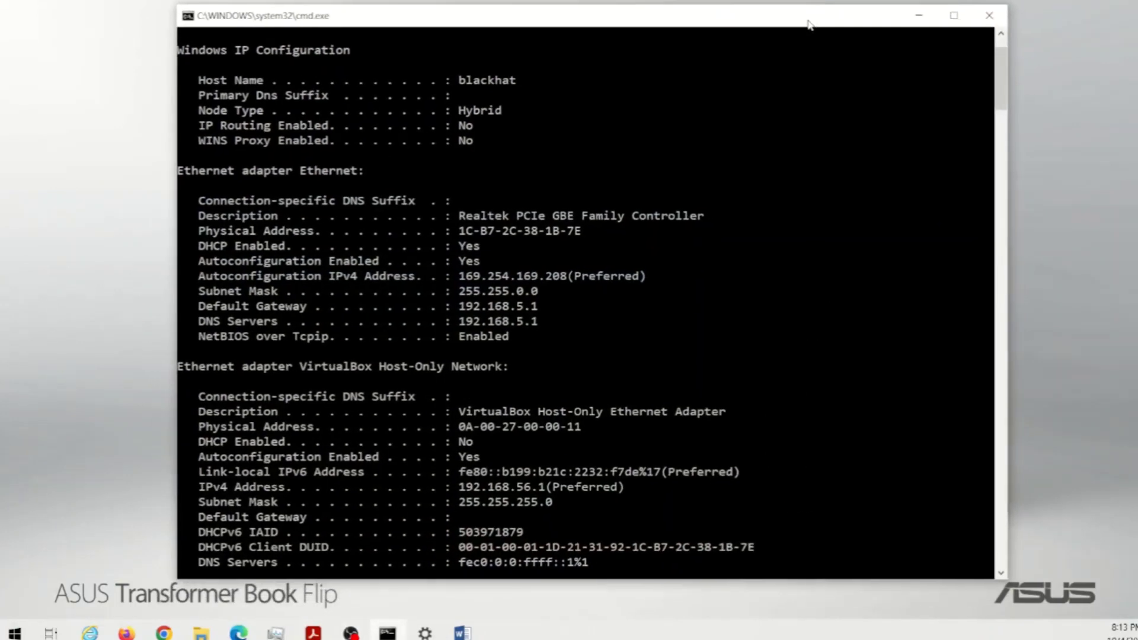
pyautogui.write('cls')
pyautogui.press('Return')
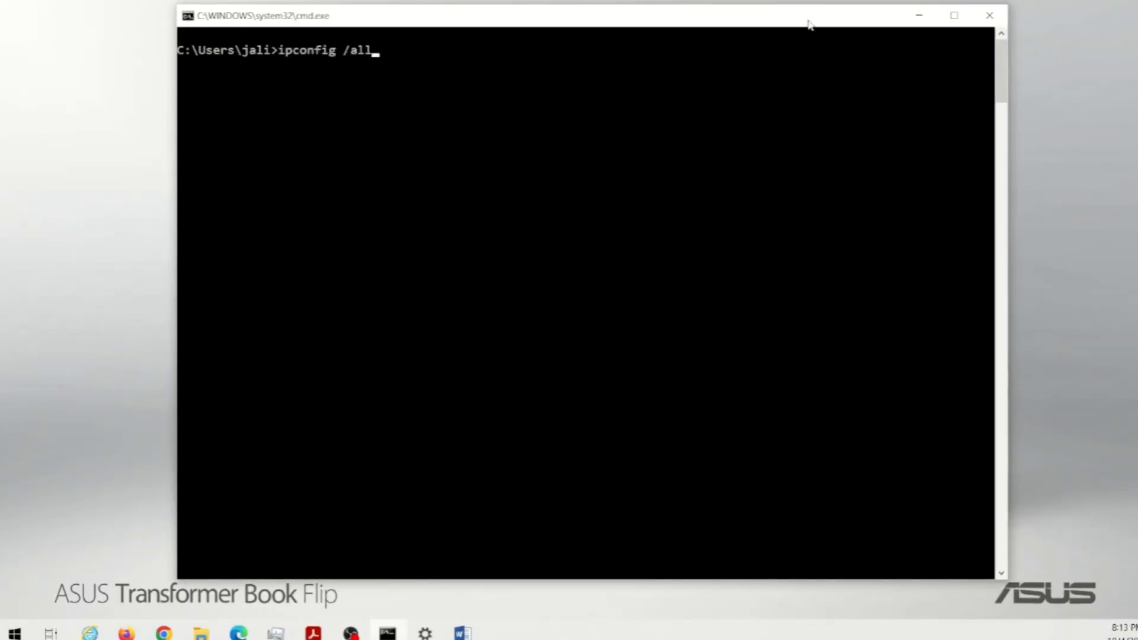
# - Run ipconfig /all and scroll back to the top of the adapter listing
pyautogui.press('Return')
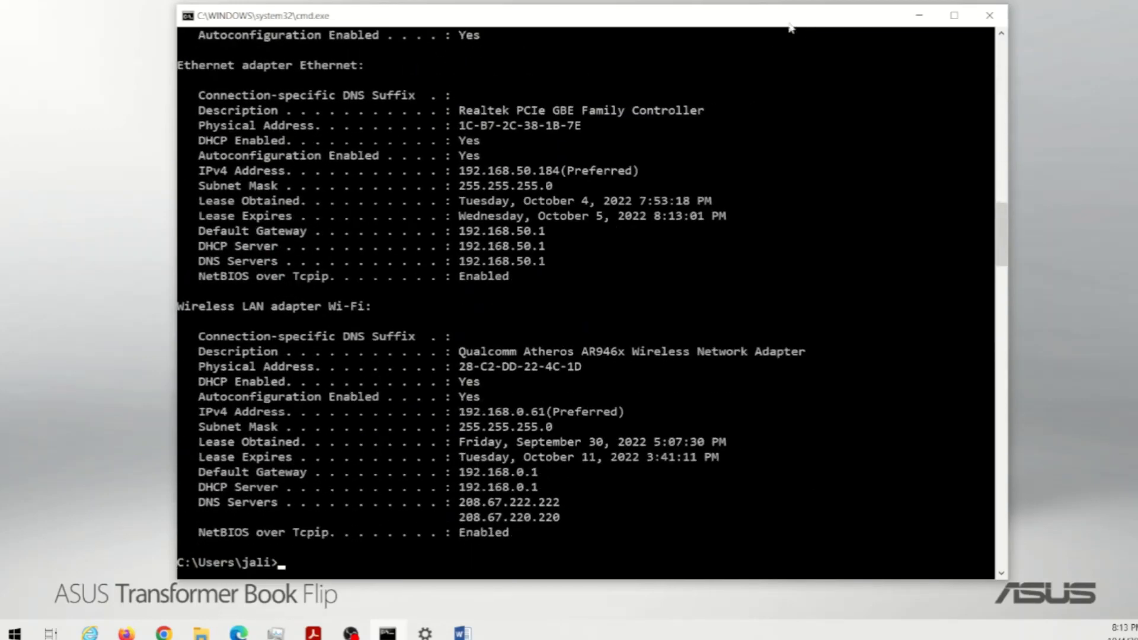
pyautogui.moveTo(790, 24); pyautogui.dragTo(765, 20)
pyautogui.scroll(5, 600, 275)
pyautogui.scroll(-6, 604, 265)
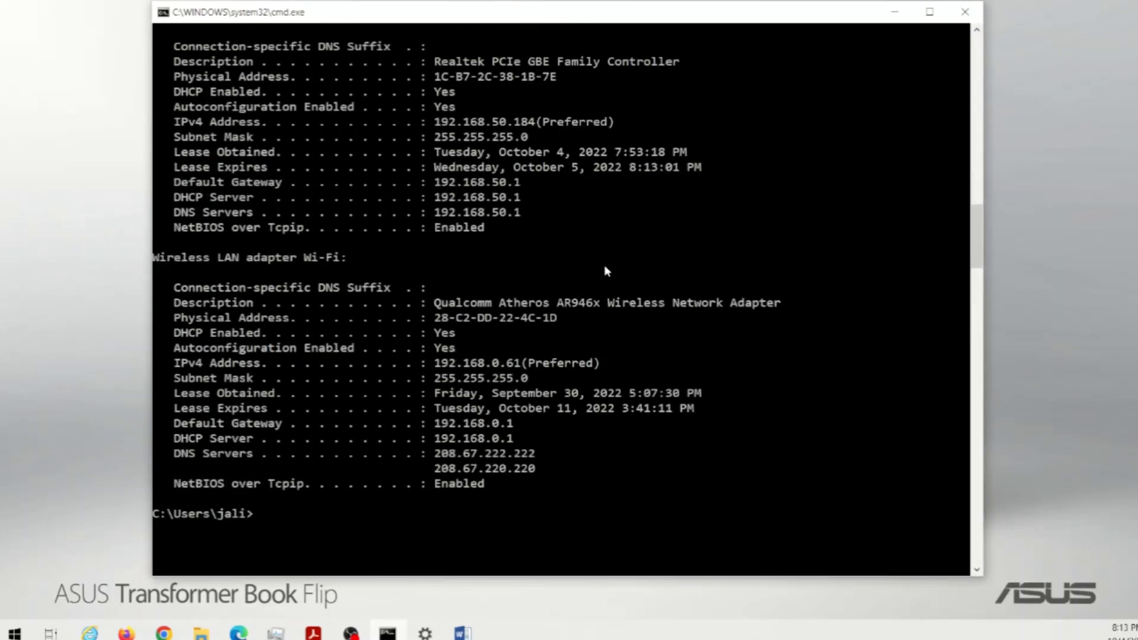
pyautogui.scroll(11, 604, 265)
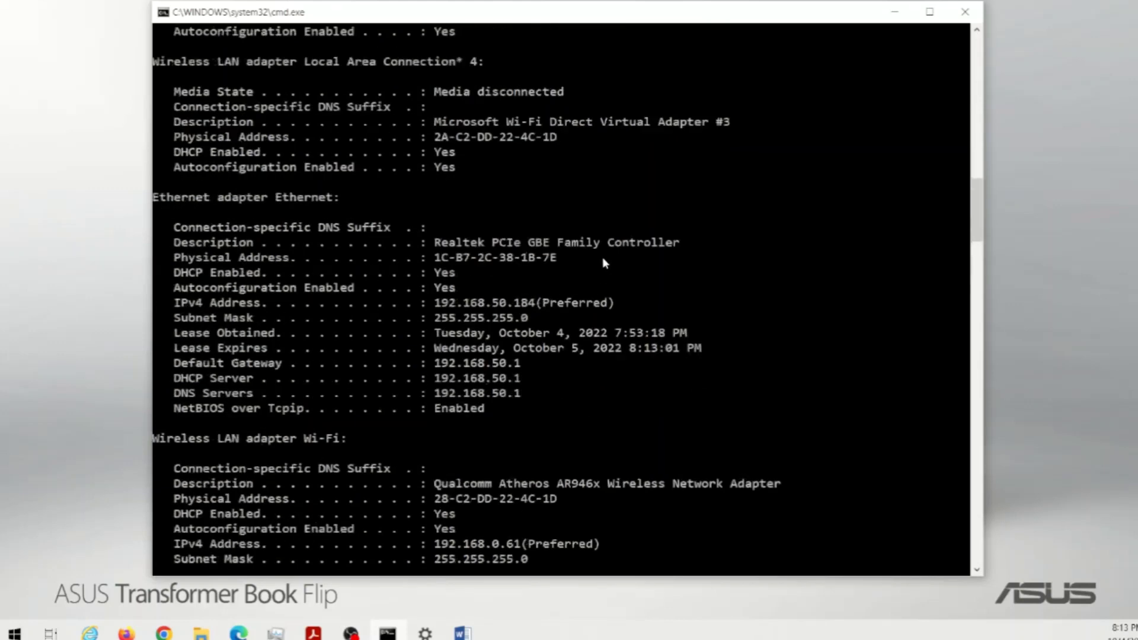
pyautogui.scroll(20, 602, 257)
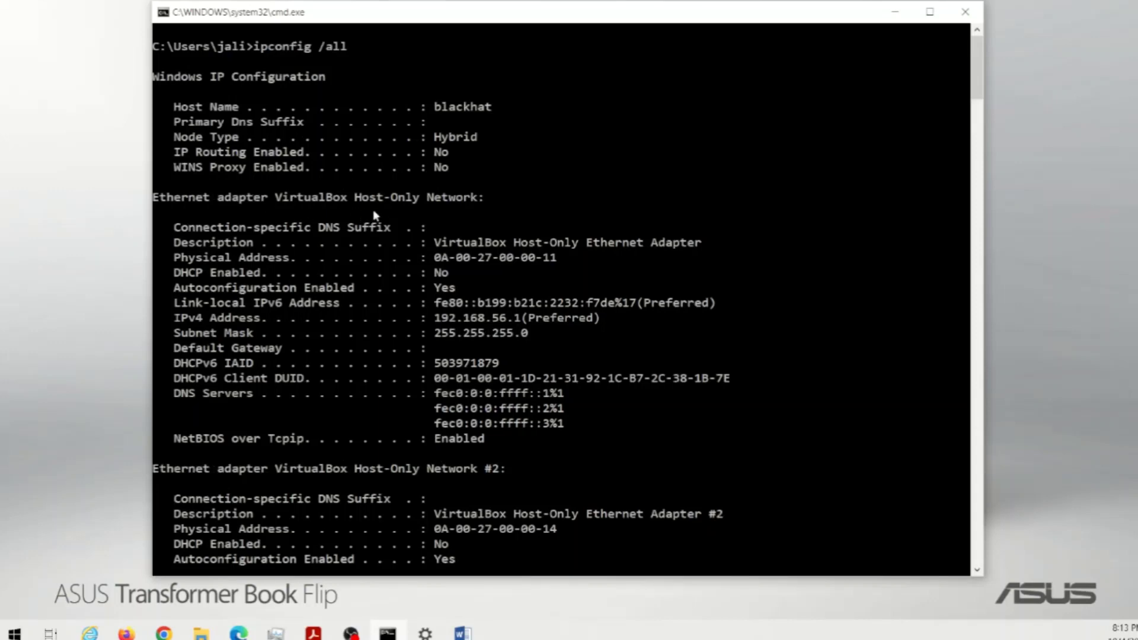
pyautogui.rightClick(374, 213)
pyautogui.click(267, 217)
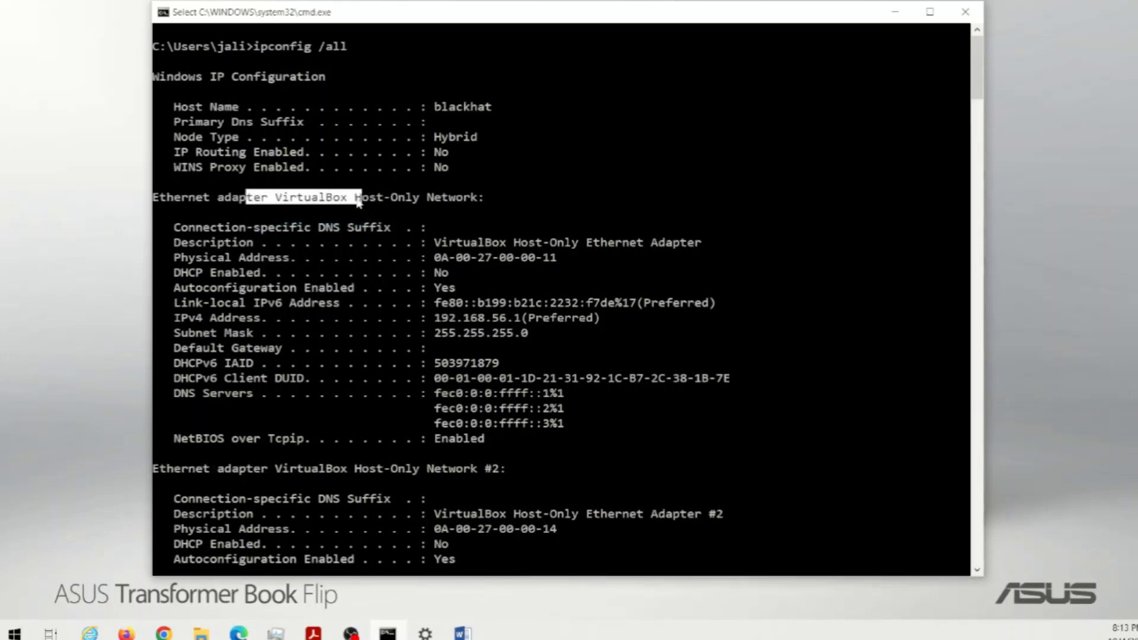
pyautogui.scroll(-3, 637, 258)
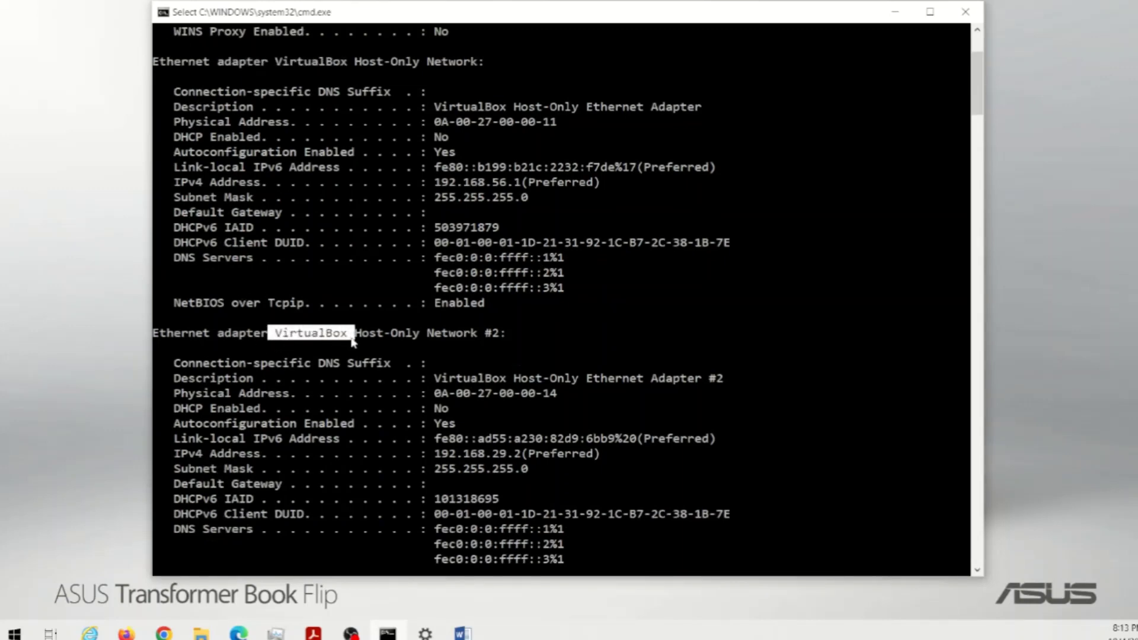
pyautogui.scroll(-7, 352, 339)
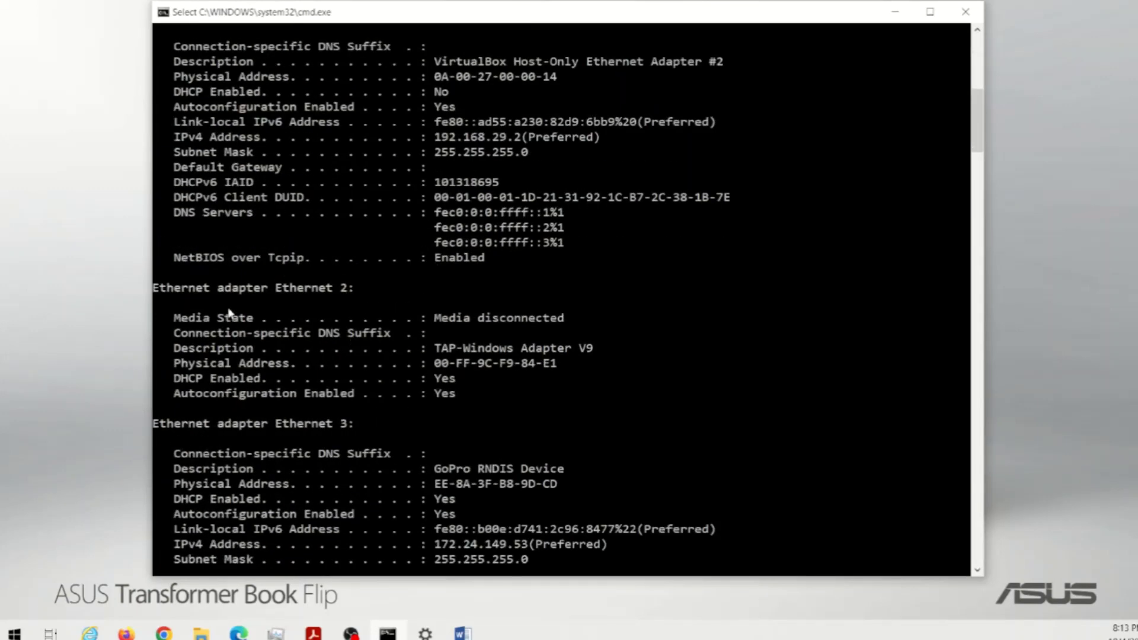
pyautogui.moveTo(234, 295); pyautogui.dragTo(361, 302)
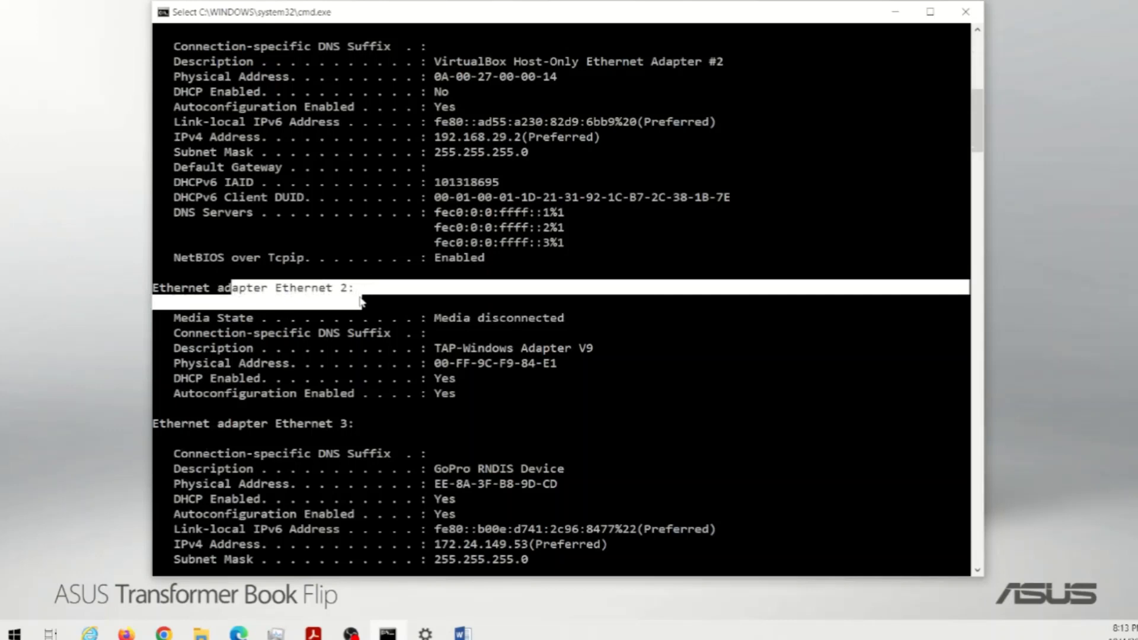
pyautogui.moveTo(446, 354); pyautogui.dragTo(538, 355)
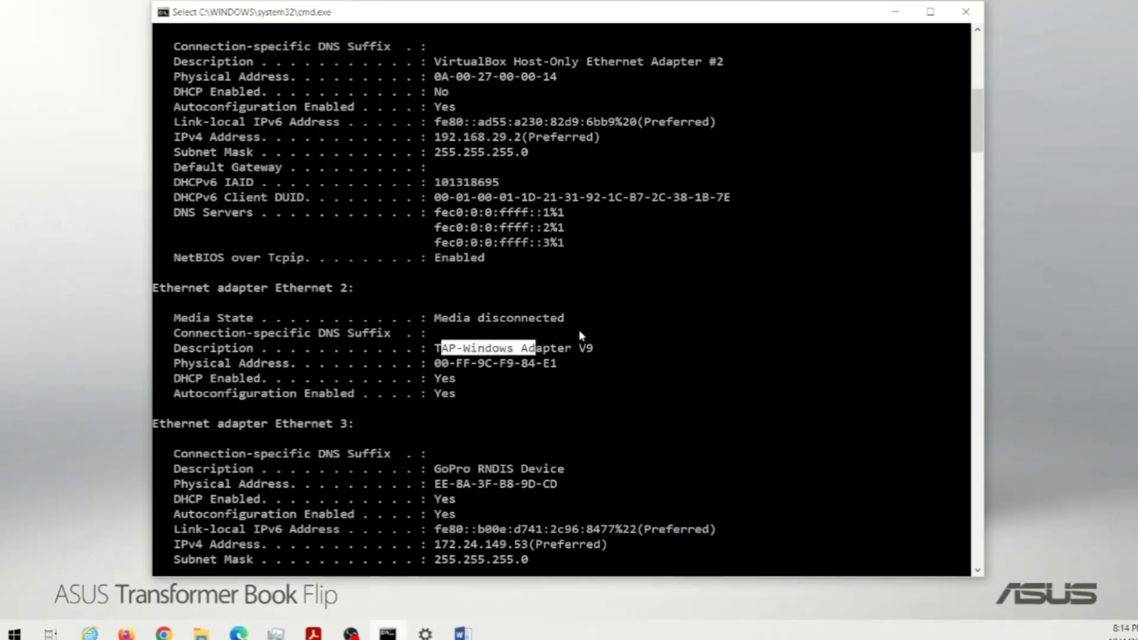
pyautogui.scroll(-1, 484, 330)
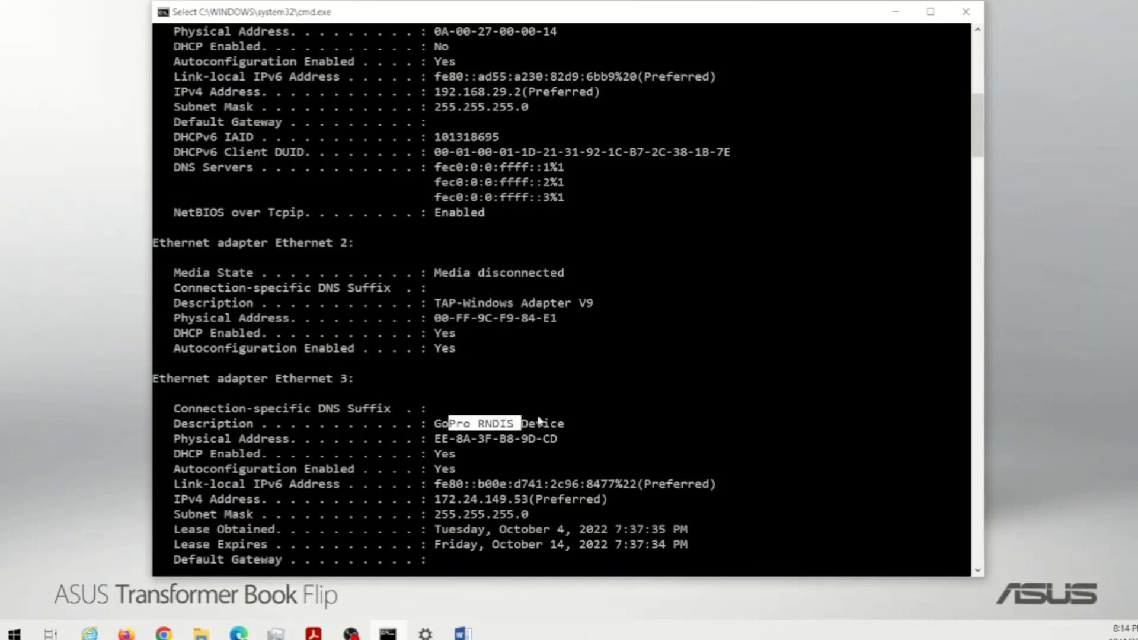
pyautogui.moveTo(539, 421); pyautogui.dragTo(543, 422)
pyautogui.scroll(-7, 533, 415)
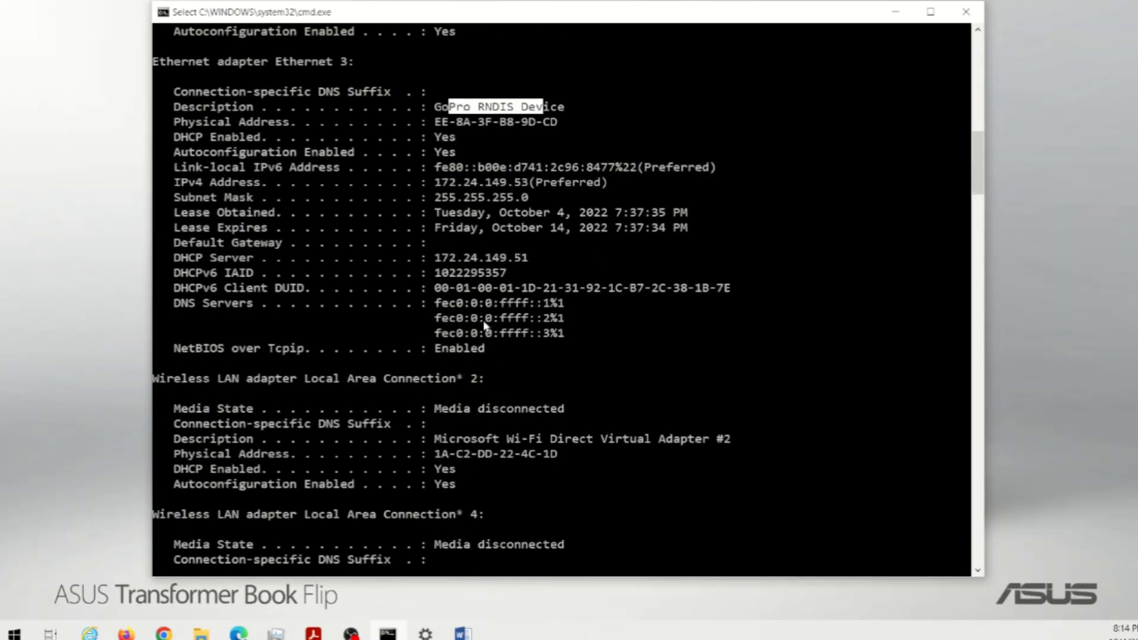
pyautogui.scroll(-2, 481, 322)
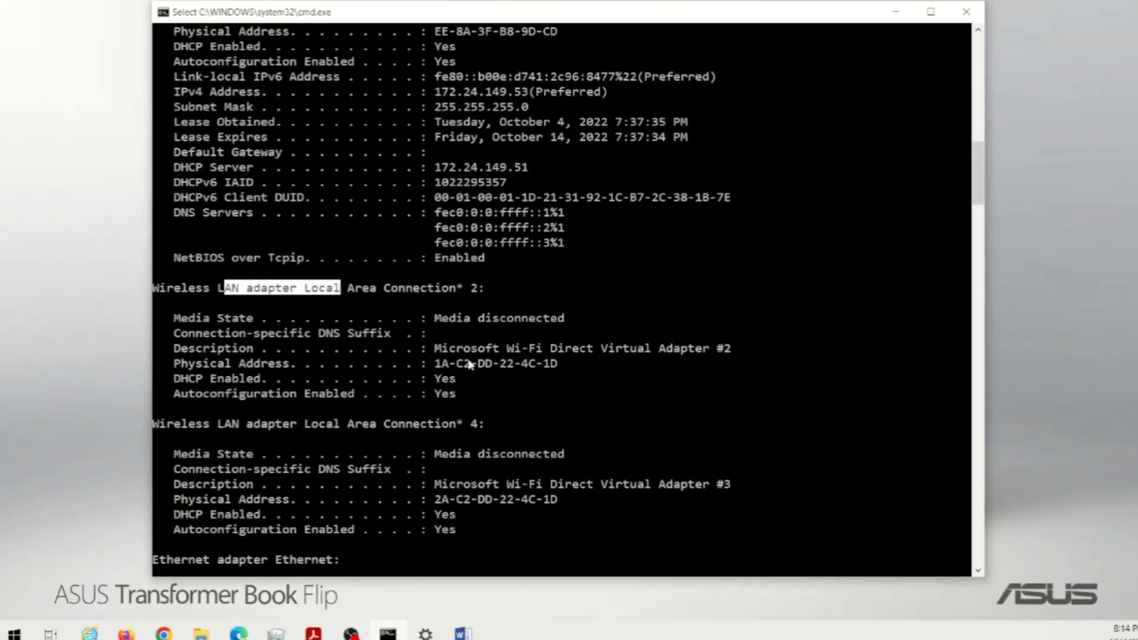
pyautogui.scroll(-2, 446, 416)
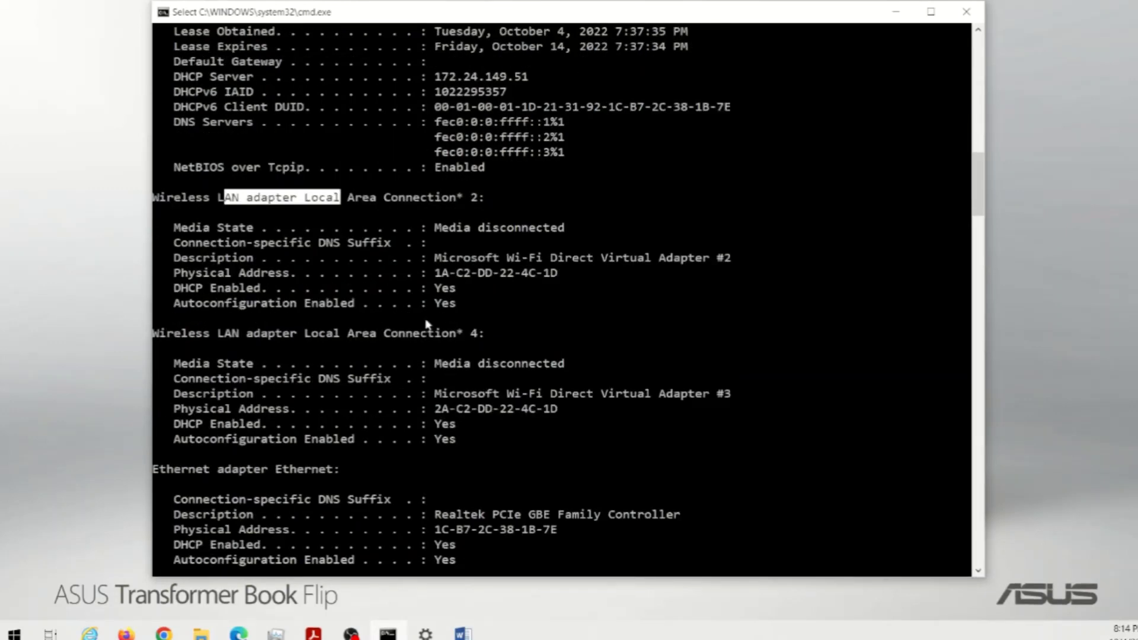
pyautogui.scroll(-2, 479, 397)
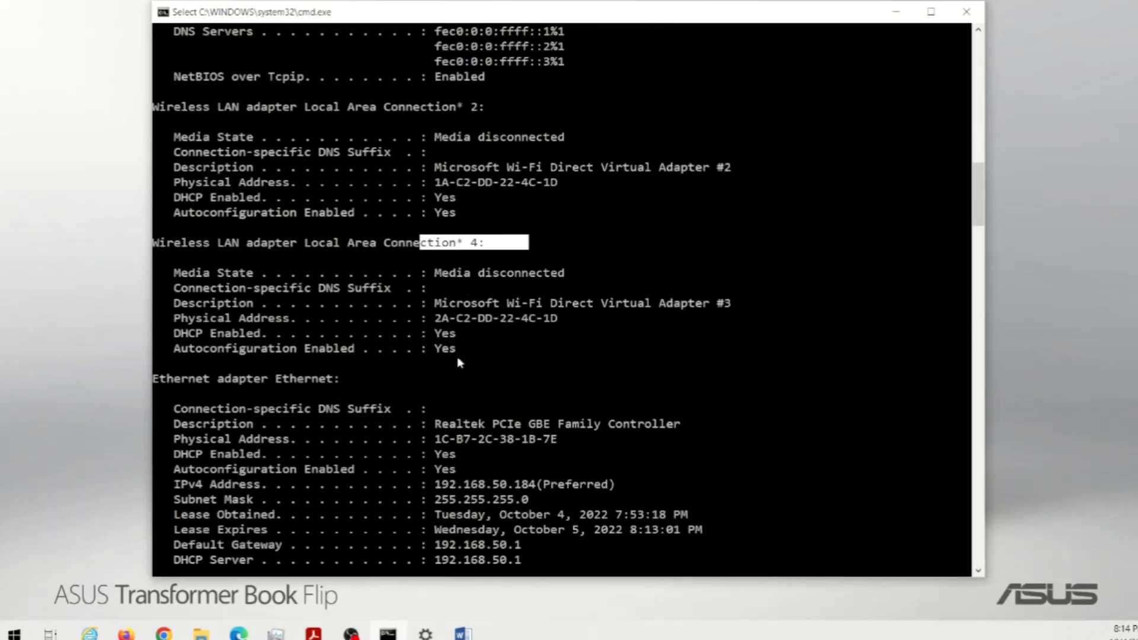
pyautogui.scroll(-2, 459, 359)
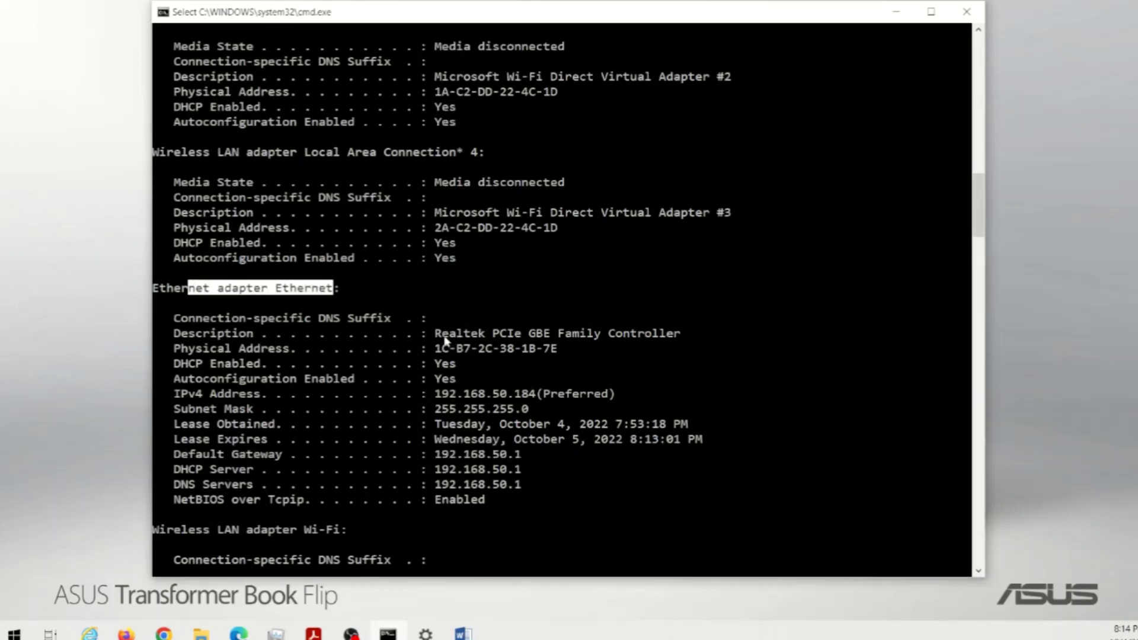
pyautogui.moveTo(555, 400); pyautogui.dragTo(541, 471)
pyautogui.scroll(-5, 525, 433)
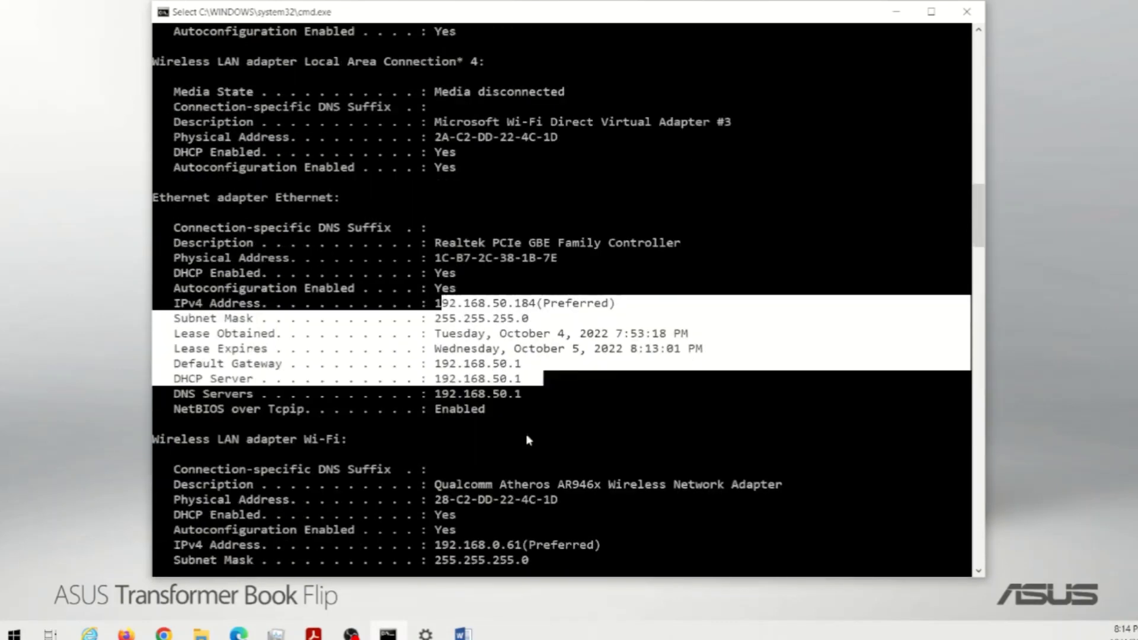
pyautogui.moveTo(230, 316); pyautogui.dragTo(316, 308)
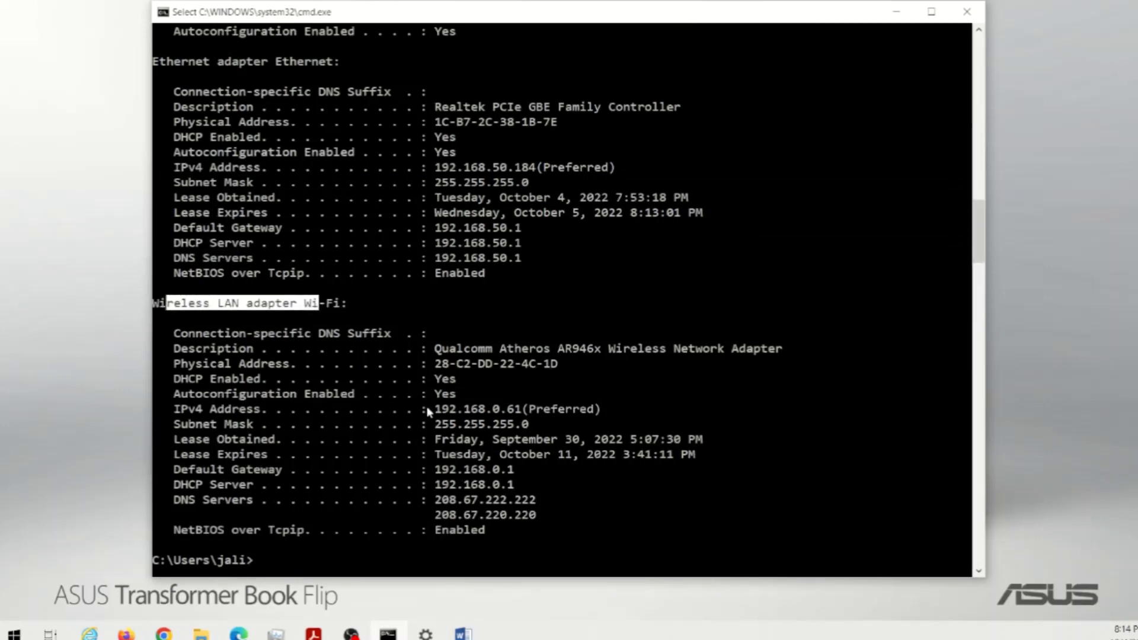
pyautogui.moveTo(426, 408); pyautogui.dragTo(532, 485)
pyautogui.click(669, 499)
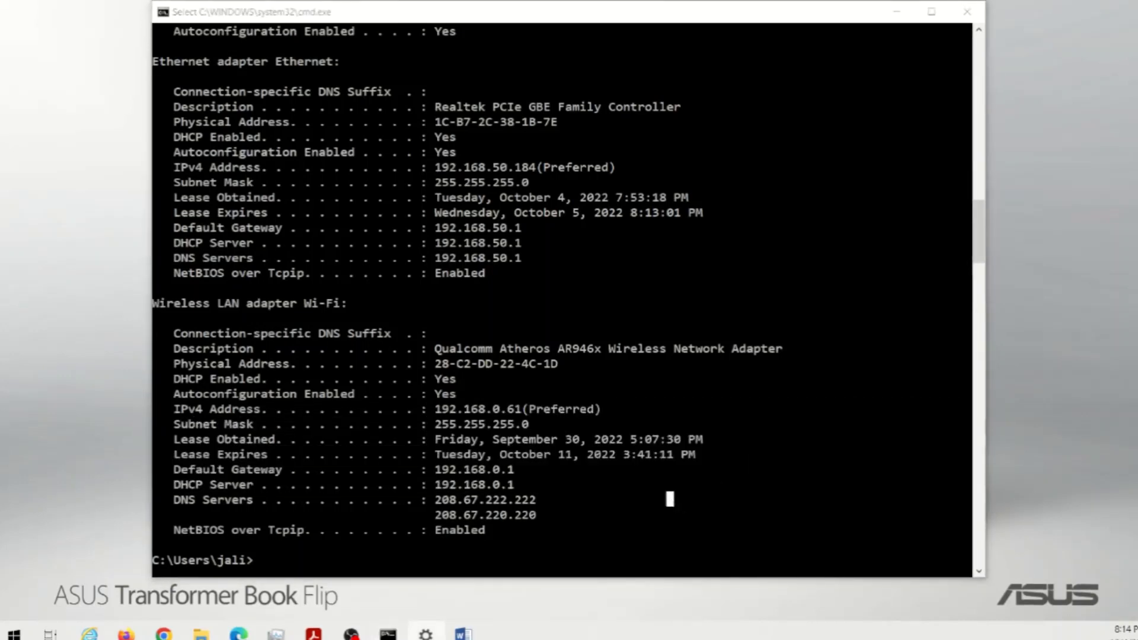
# - Open Change adapter options from Network & Internet settings, then close Settings
pyautogui.click(426, 633)
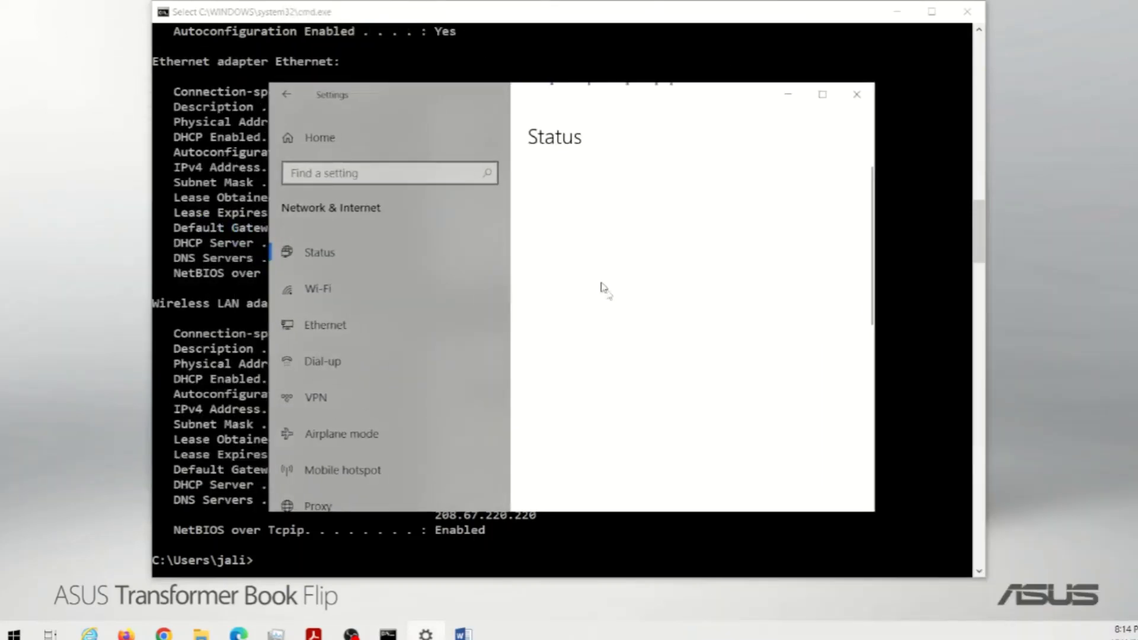
pyautogui.scroll(-5, 628, 303)
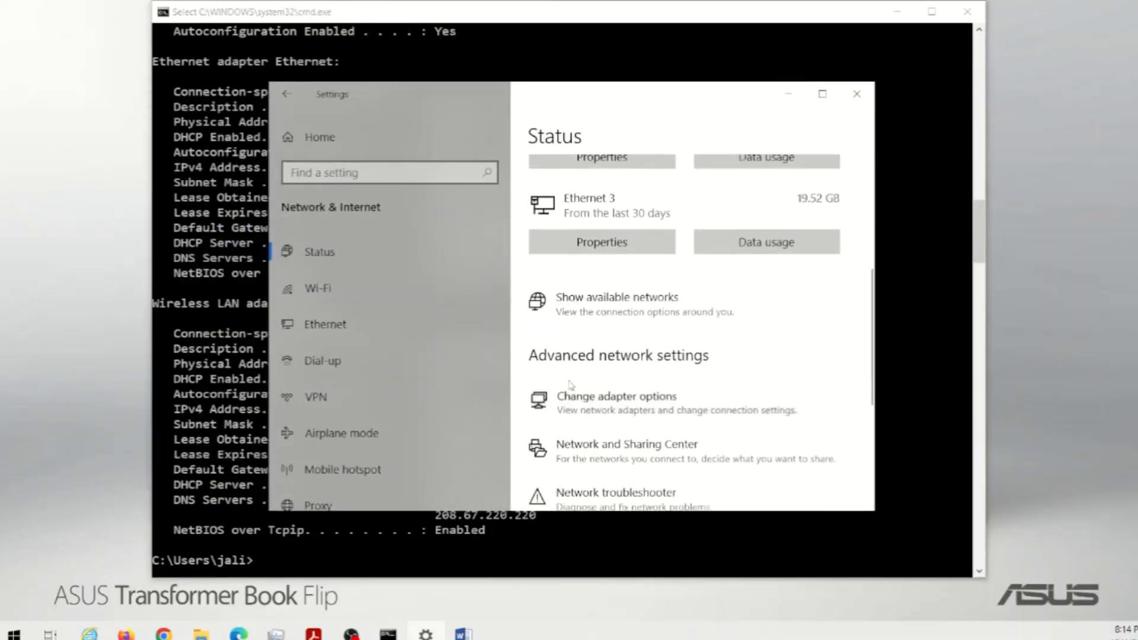
pyautogui.click(617, 396)
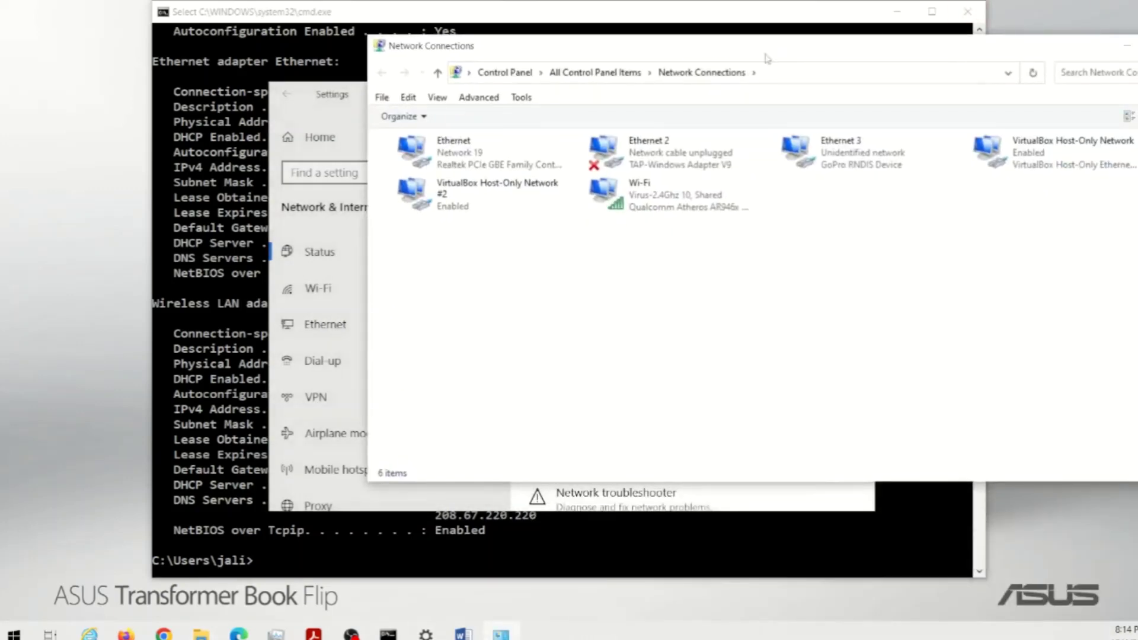
pyautogui.moveTo(768, 58); pyautogui.dragTo(492, 86)
pyautogui.click(851, 105)
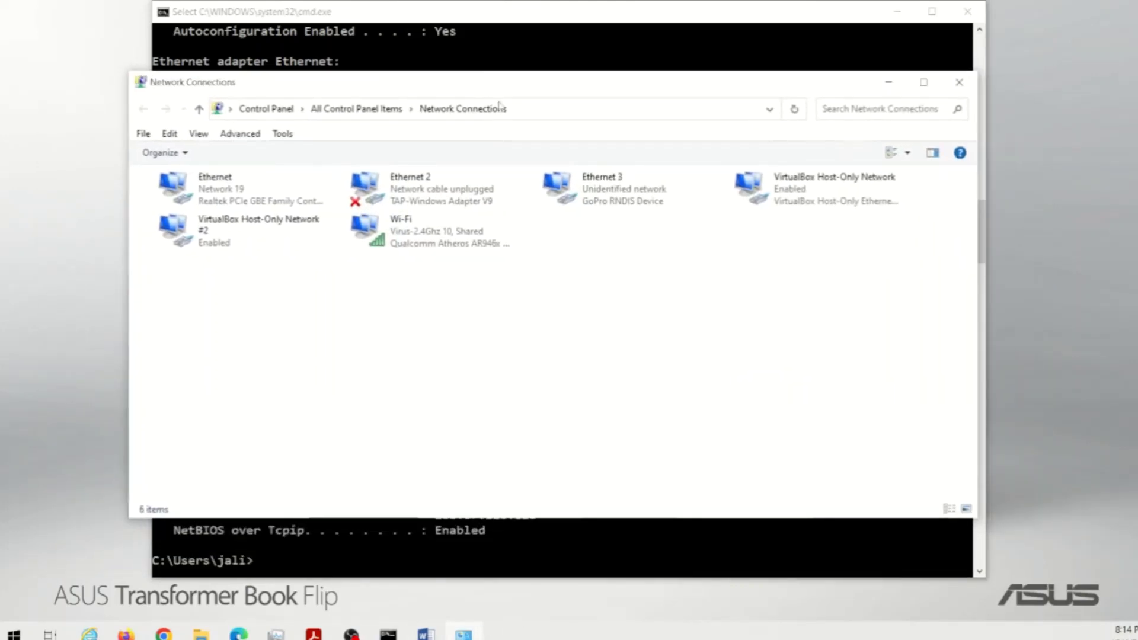
# - Select each adapter in turn: Ethernet 2, Ethernet 3, VirtualBox, Ethernet, Wi-Fi. Then minimize Network Connections
pyautogui.click(392, 187)
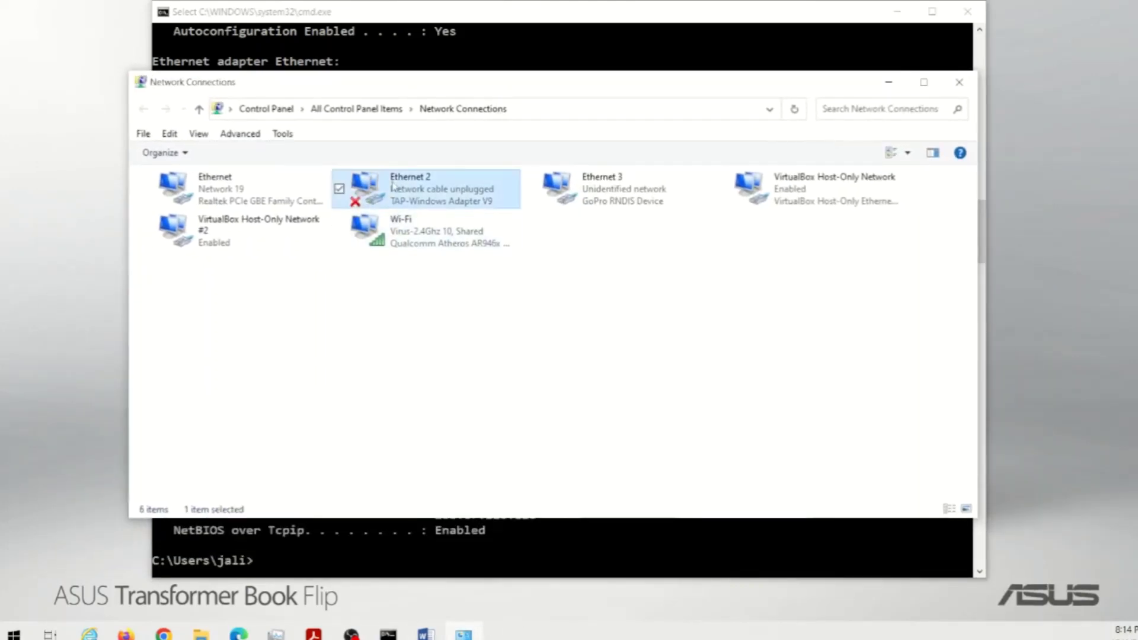
pyautogui.click(597, 203)
pyautogui.click(773, 202)
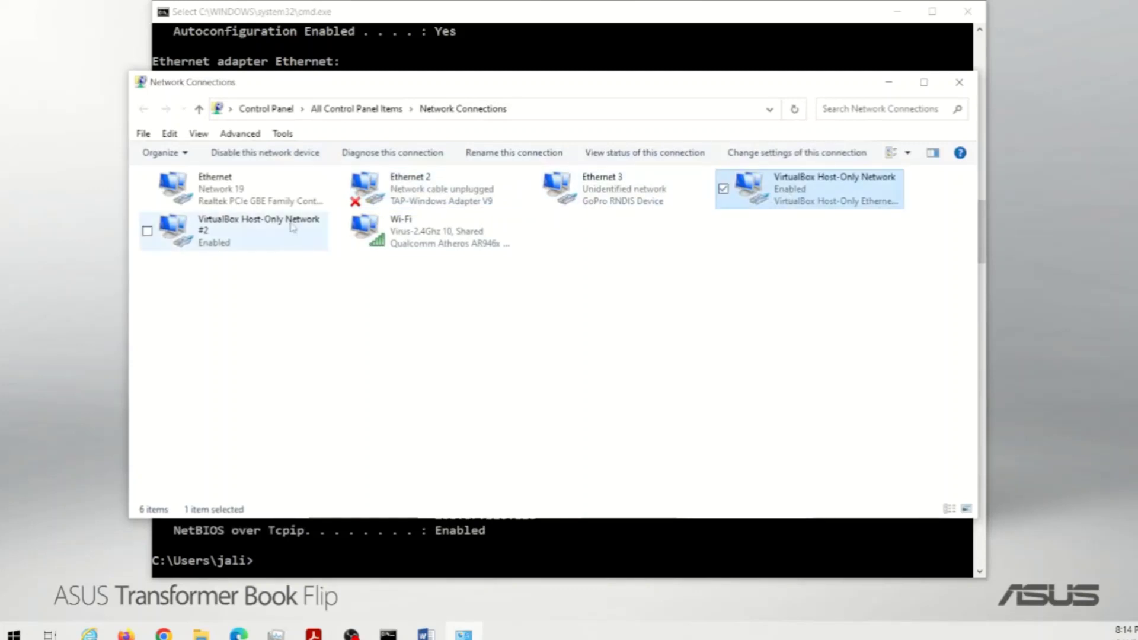
pyautogui.click(213, 226)
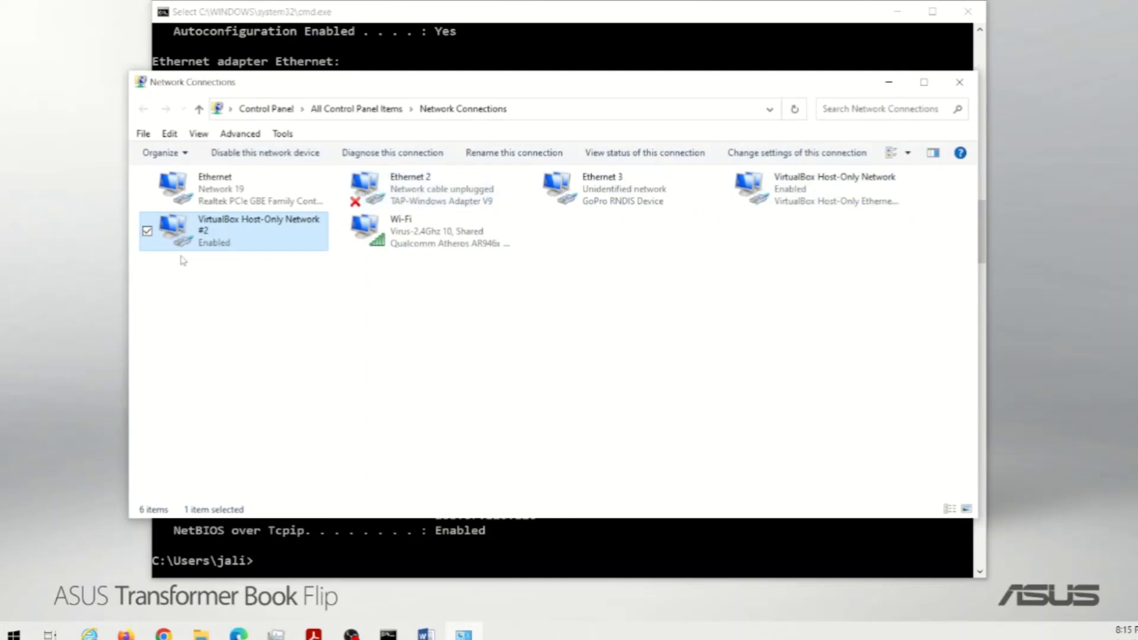
pyautogui.click(209, 201)
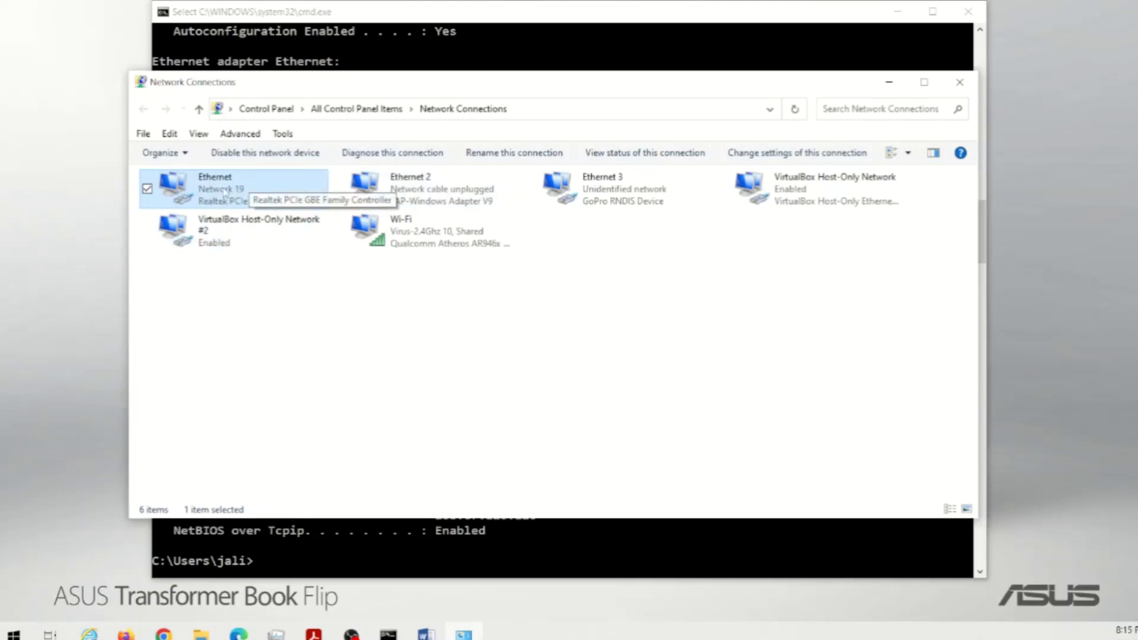
pyautogui.click(368, 240)
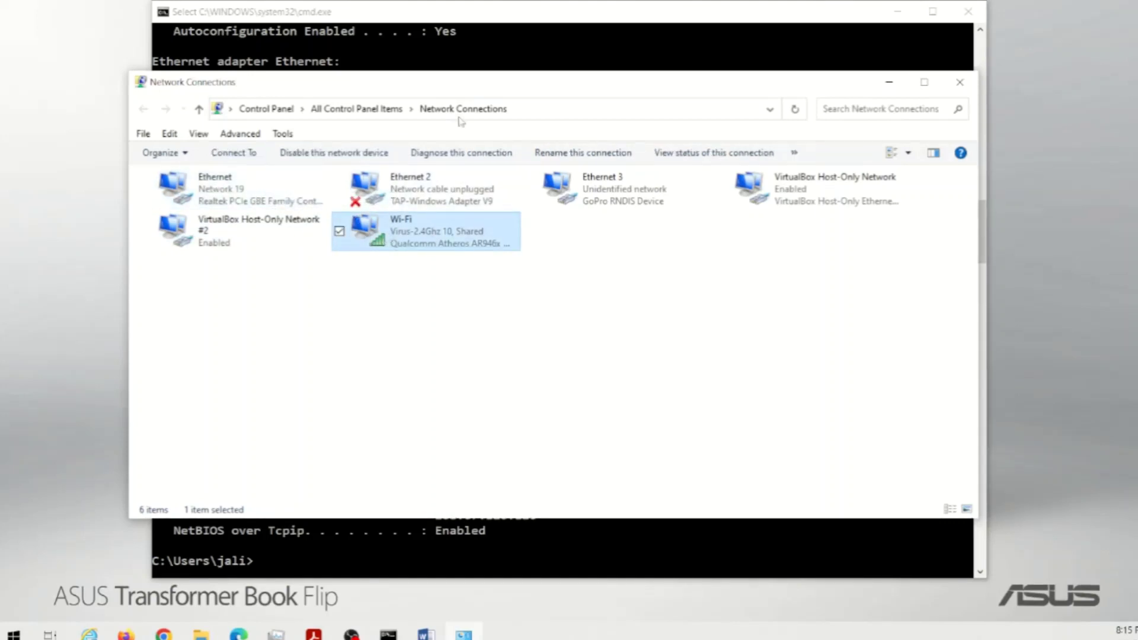
pyautogui.click(889, 82)
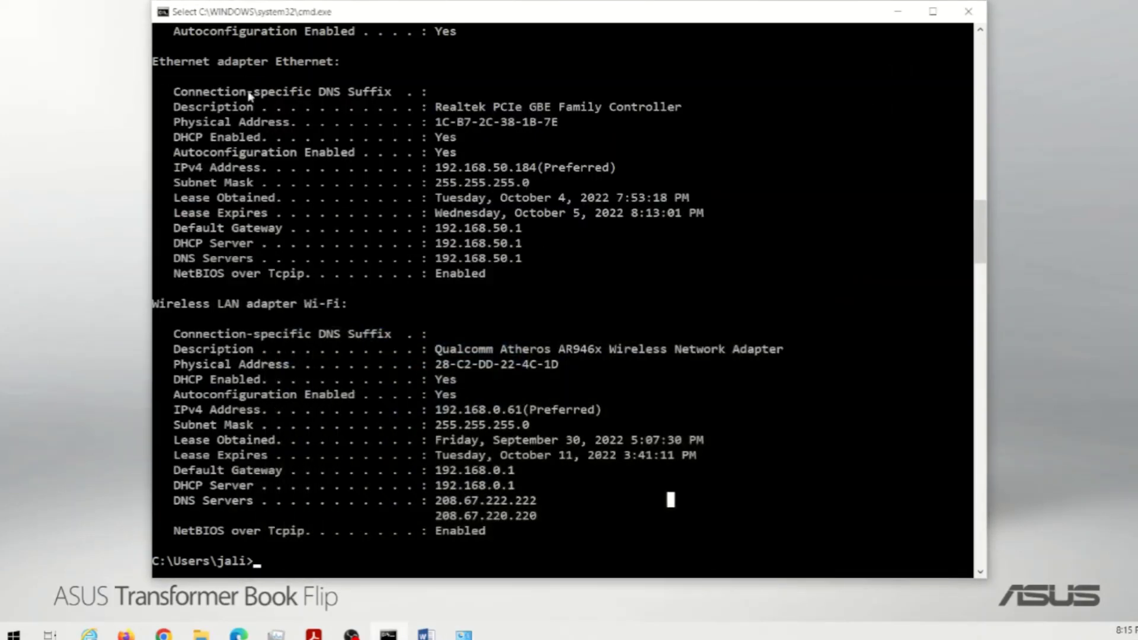
# - Highlight the Ethernet adapter's IP settings, DNS server 192.168.50.1 and DHCP server address
pyautogui.moveTo(205, 66); pyautogui.dragTo(342, 67)
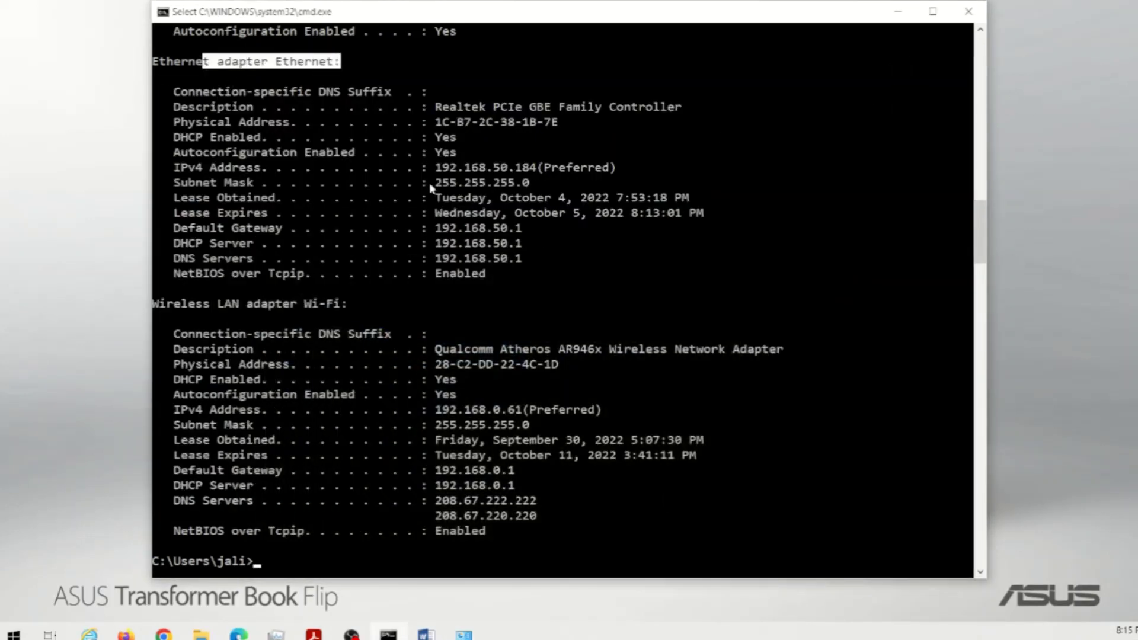
pyautogui.moveTo(428, 168); pyautogui.dragTo(549, 273)
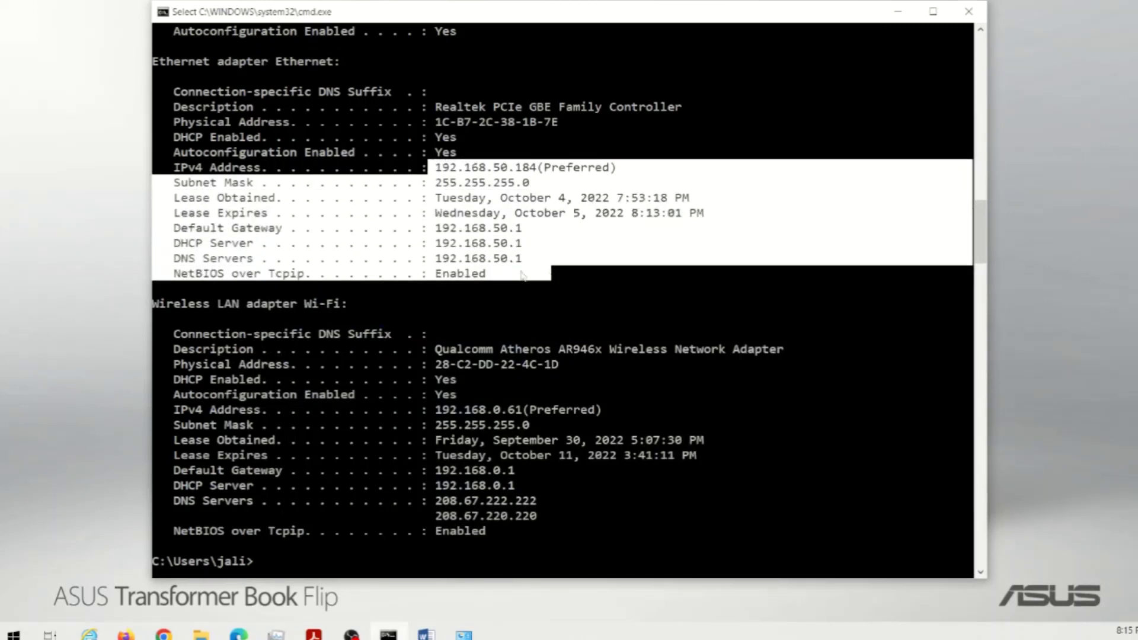
pyautogui.click(547, 288)
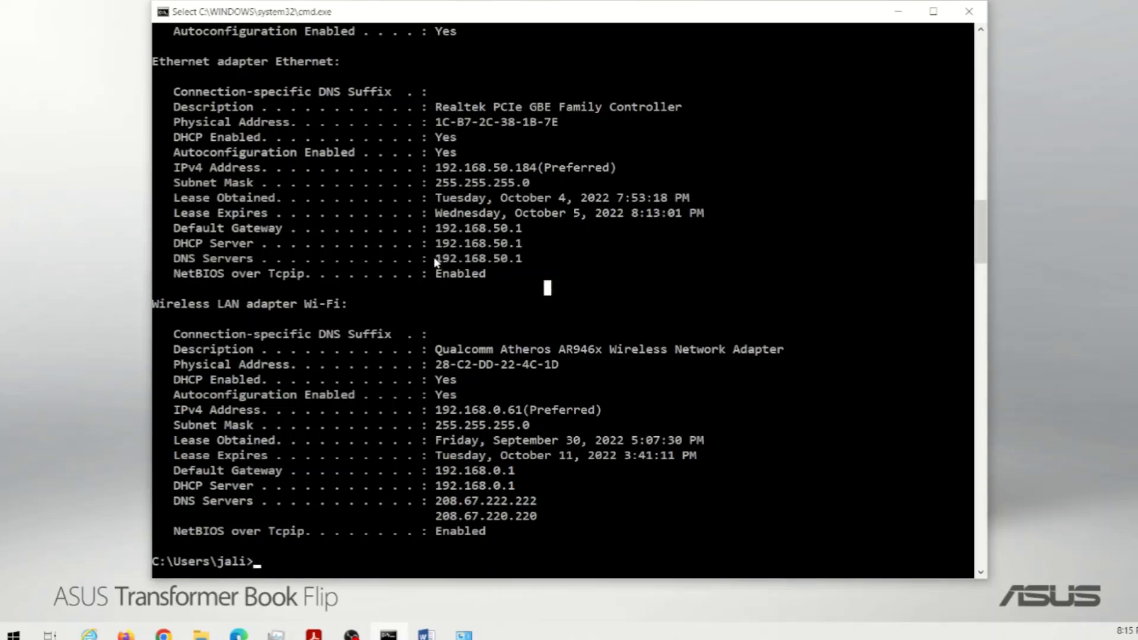
pyautogui.moveTo(434, 259); pyautogui.dragTo(522, 259)
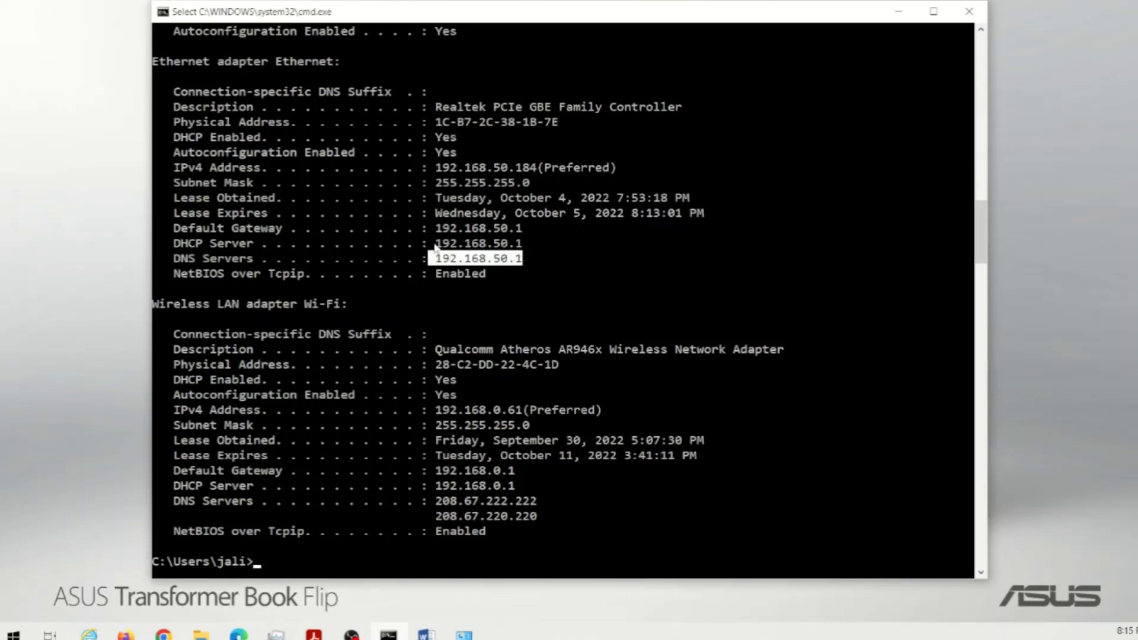
pyautogui.moveTo(431, 244); pyautogui.dragTo(531, 245)
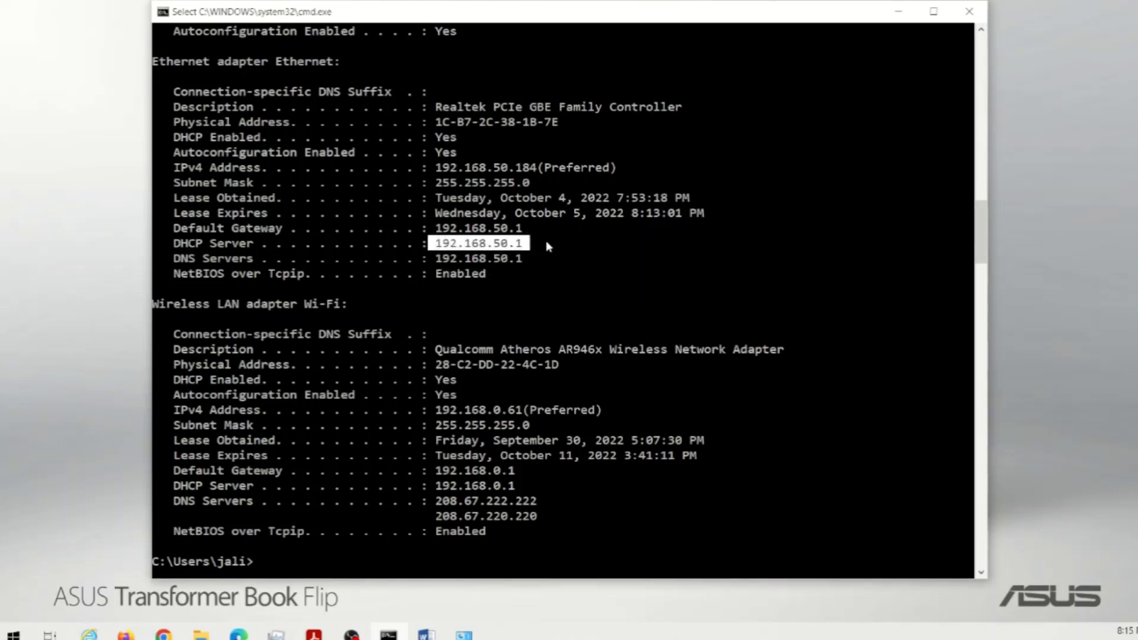
# - Highlight the Default Gateway 192.168.50.1 and IPv4 address 192.168.50.184, then focus Edge's address bar
pyautogui.click(431, 228)
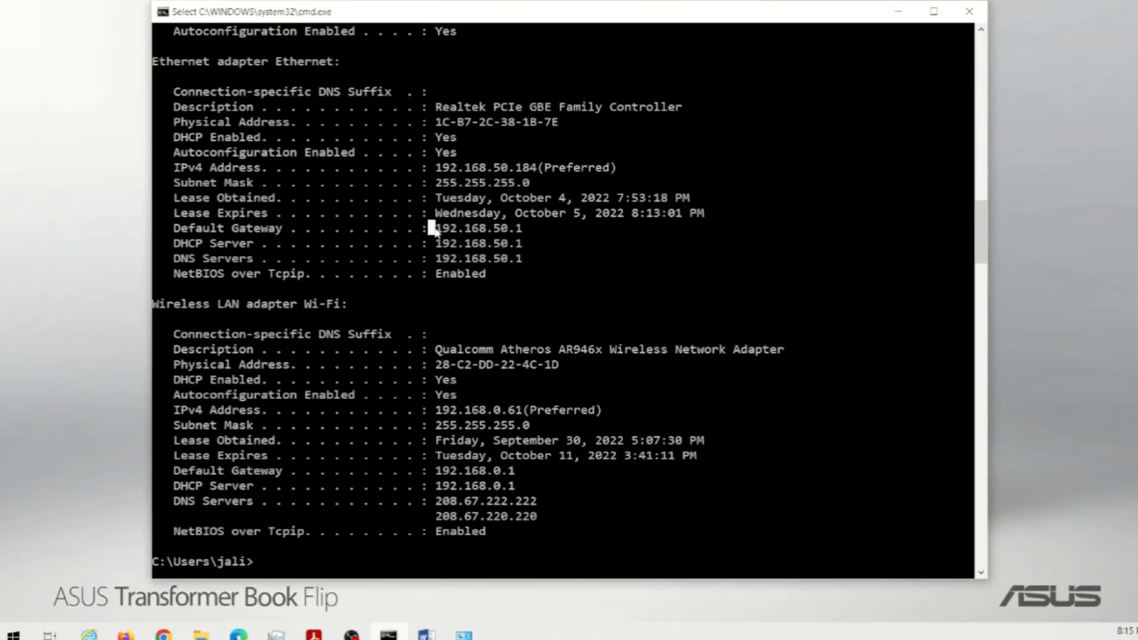
pyautogui.moveTo(431, 228); pyautogui.dragTo(535, 231)
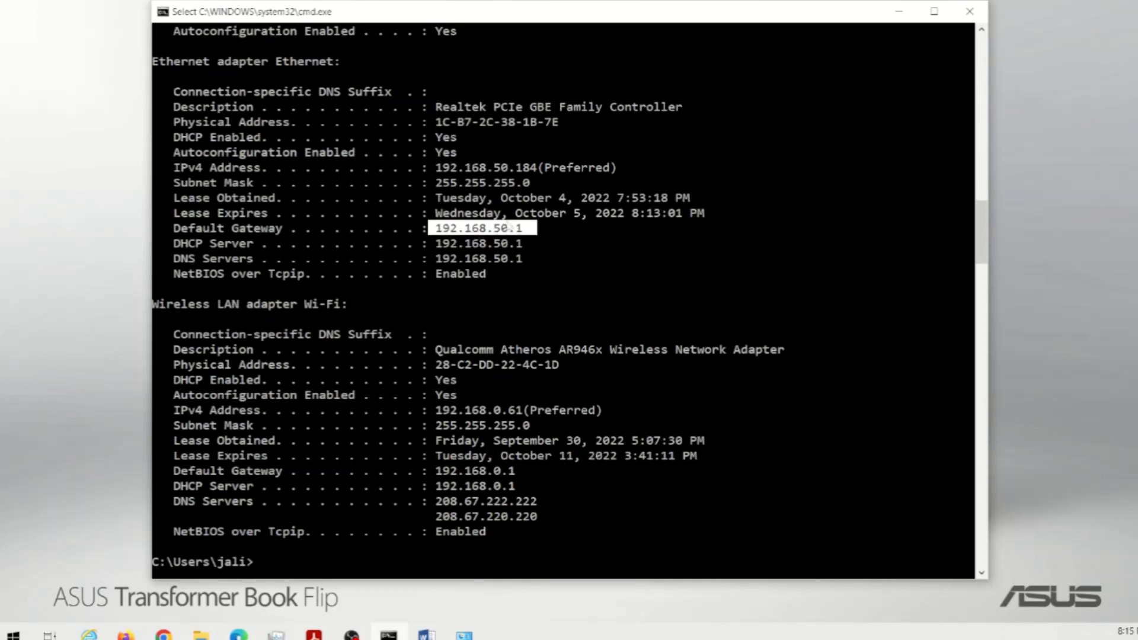
pyautogui.moveTo(437, 168); pyautogui.dragTo(536, 172)
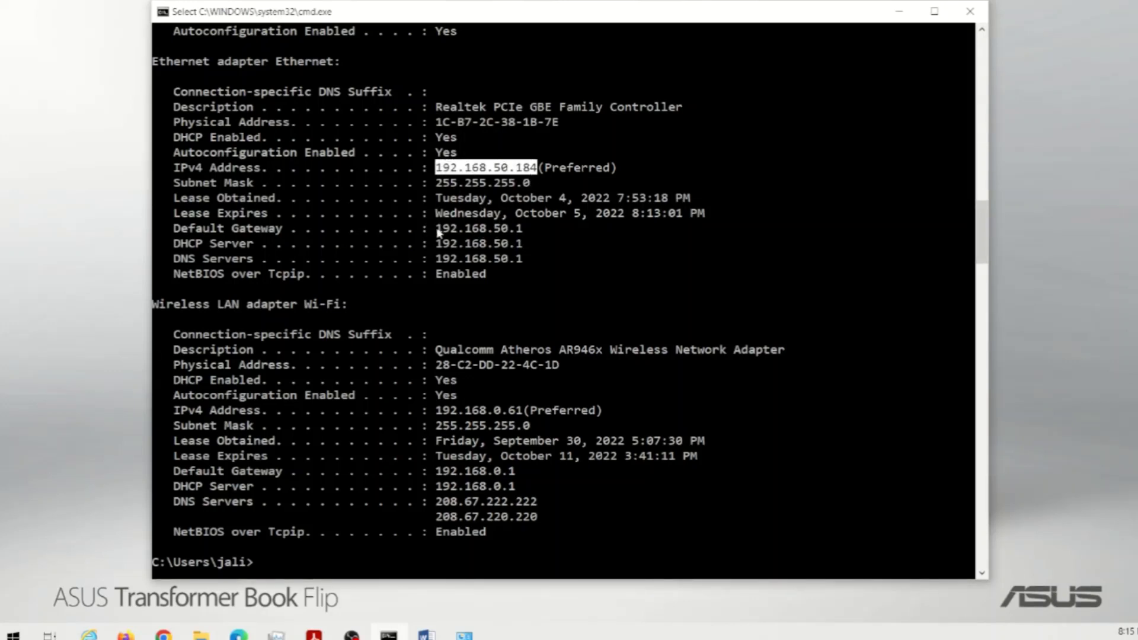
pyautogui.moveTo(437, 229); pyautogui.dragTo(526, 228)
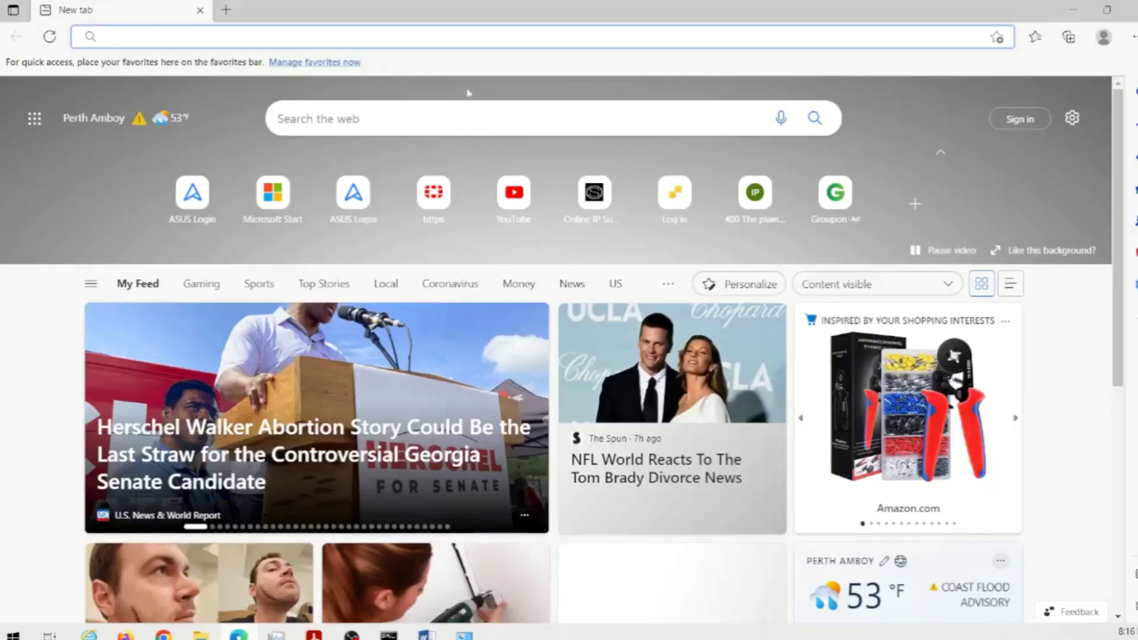
pyautogui.click(439, 38)
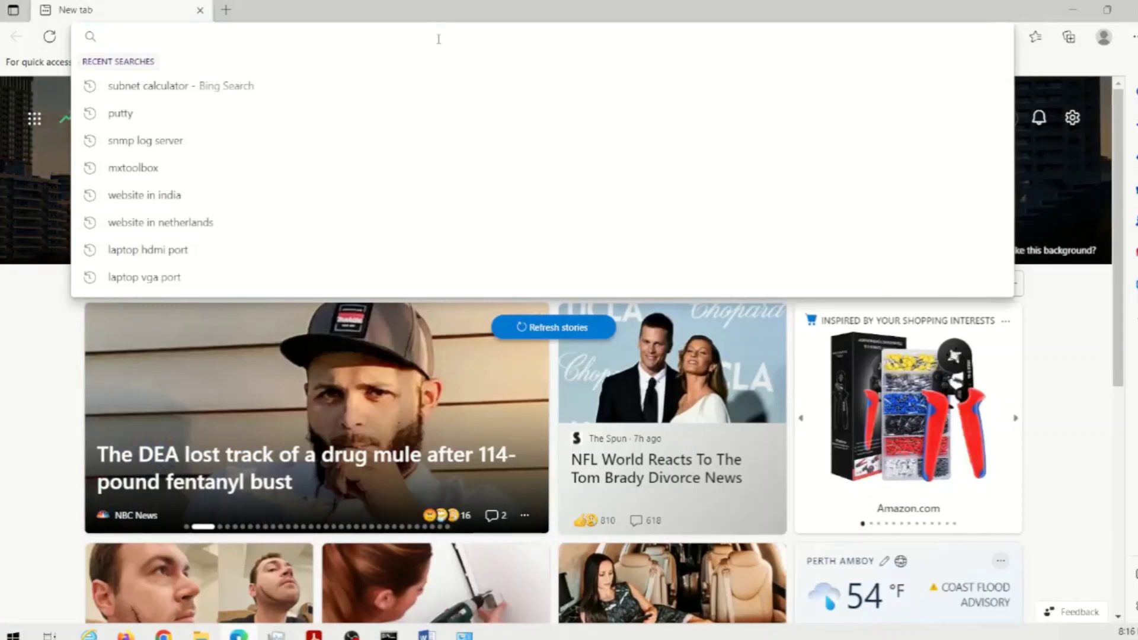
# - Browse to the router's page at 192.168.50.1
pyautogui.write('192.168.')
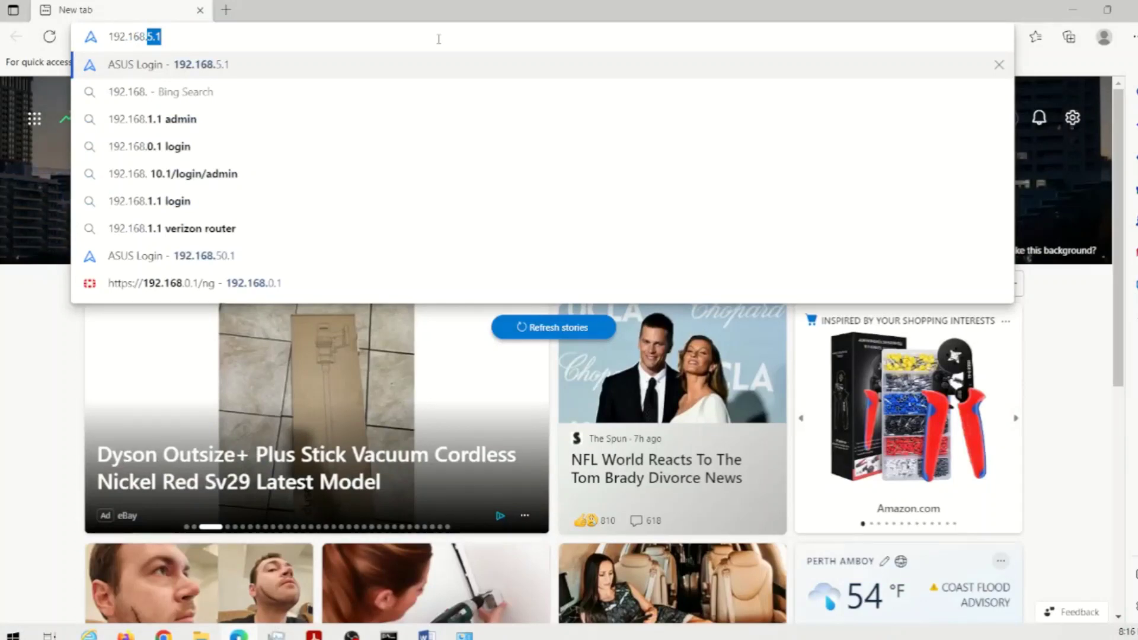
pyautogui.write('.')
pyautogui.press('BackSpace')
pyautogui.write('50.1')
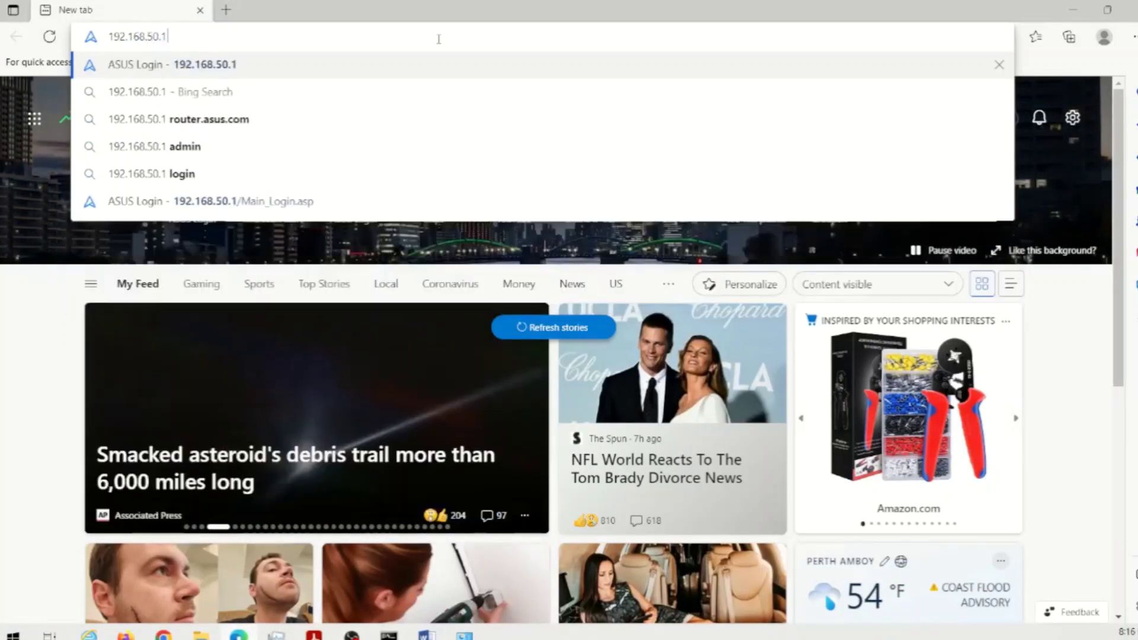
pyautogui.press('Return')
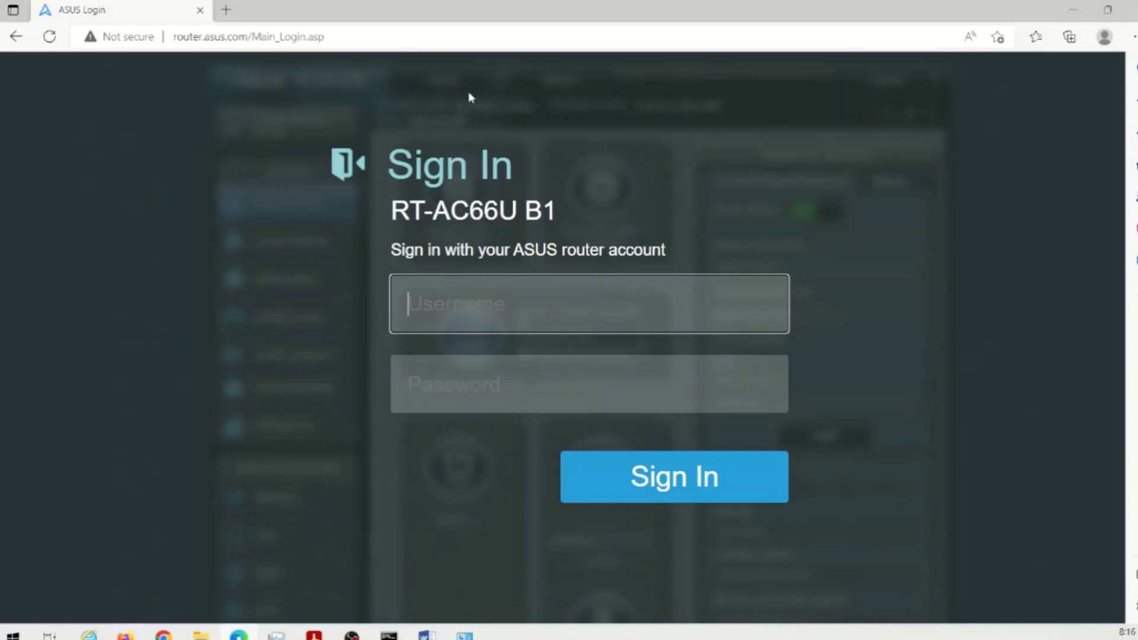
# - Sign in with the default router username and password, retrying after the first attempt fails
pyautogui.write('admin')
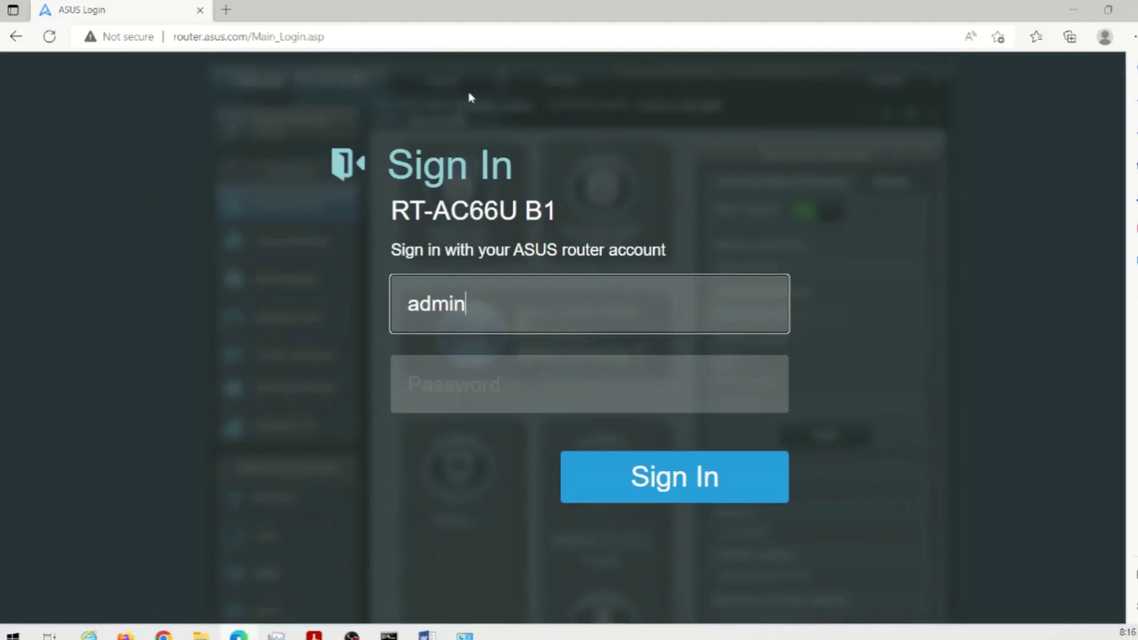
pyautogui.press('Tab')
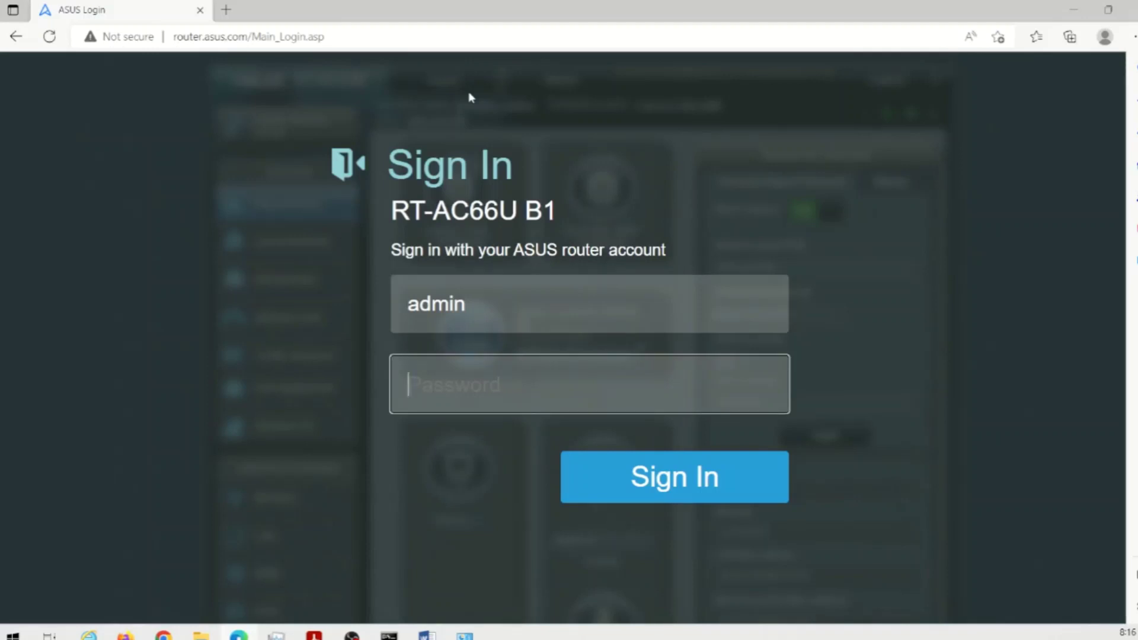
pyautogui.write('••••••••')
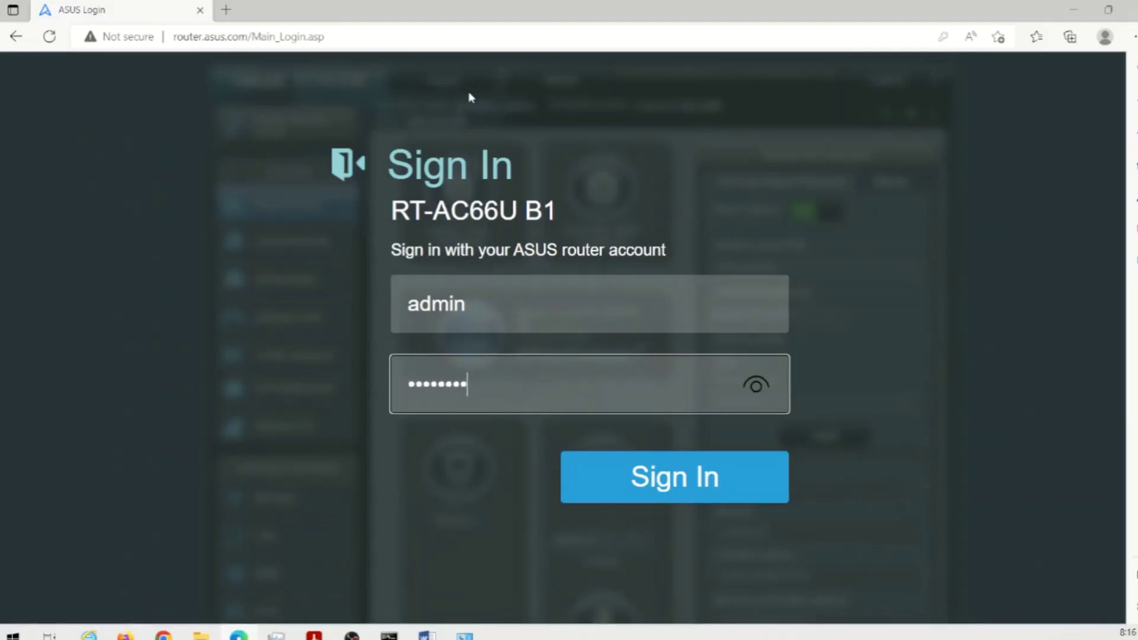
pyautogui.press('Return')
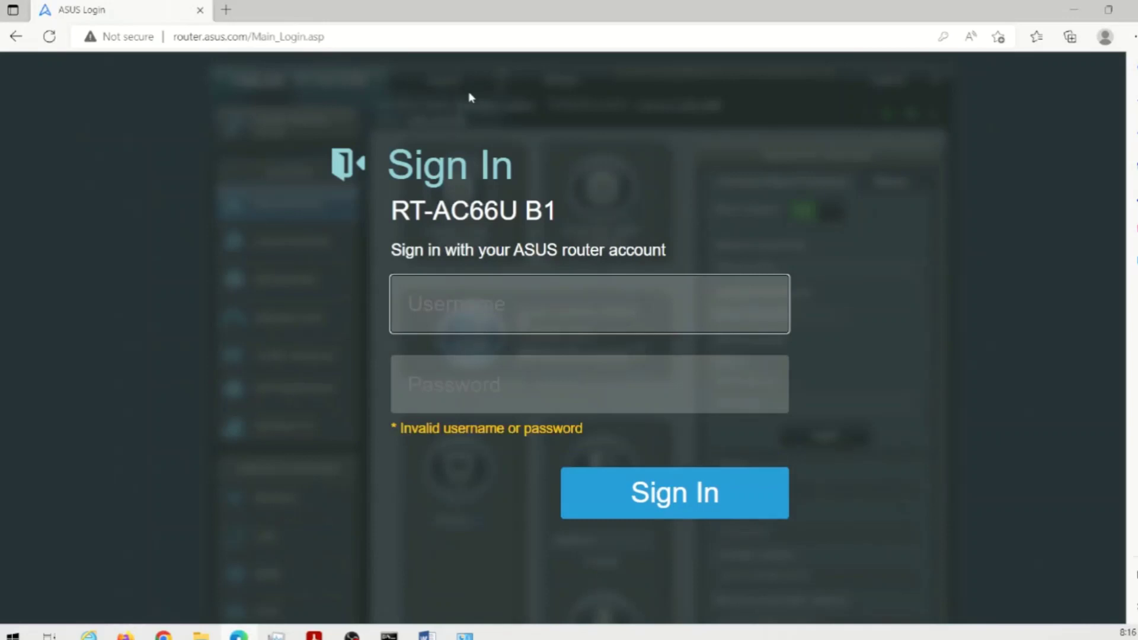
pyautogui.write('admin')
pyautogui.press('Tab')
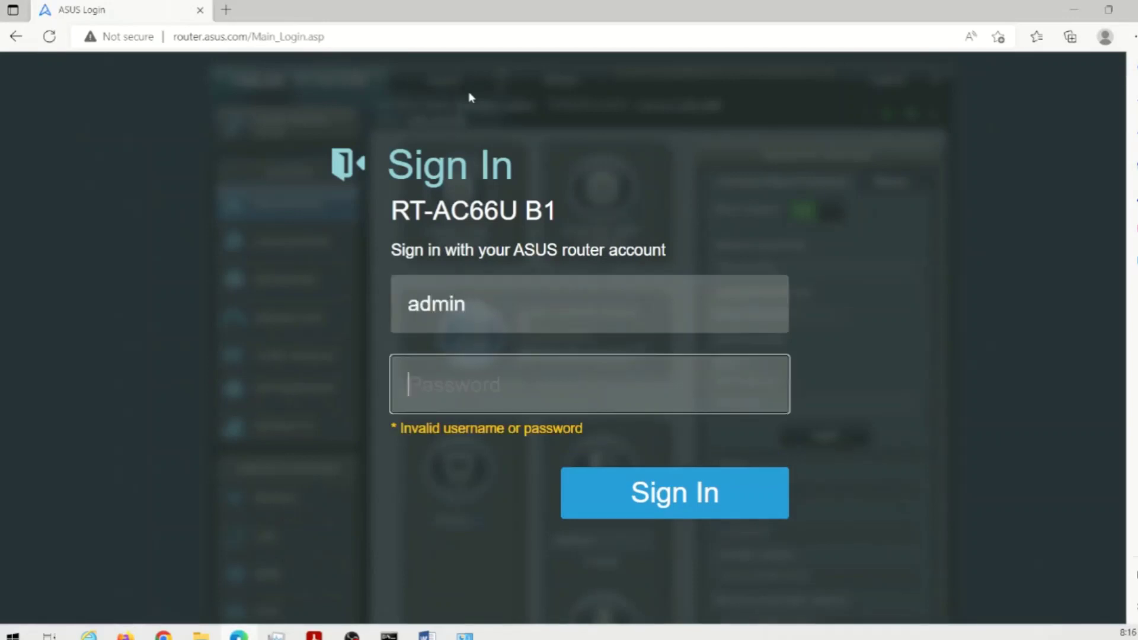
pyautogui.write('admin')
pyautogui.press('Return')
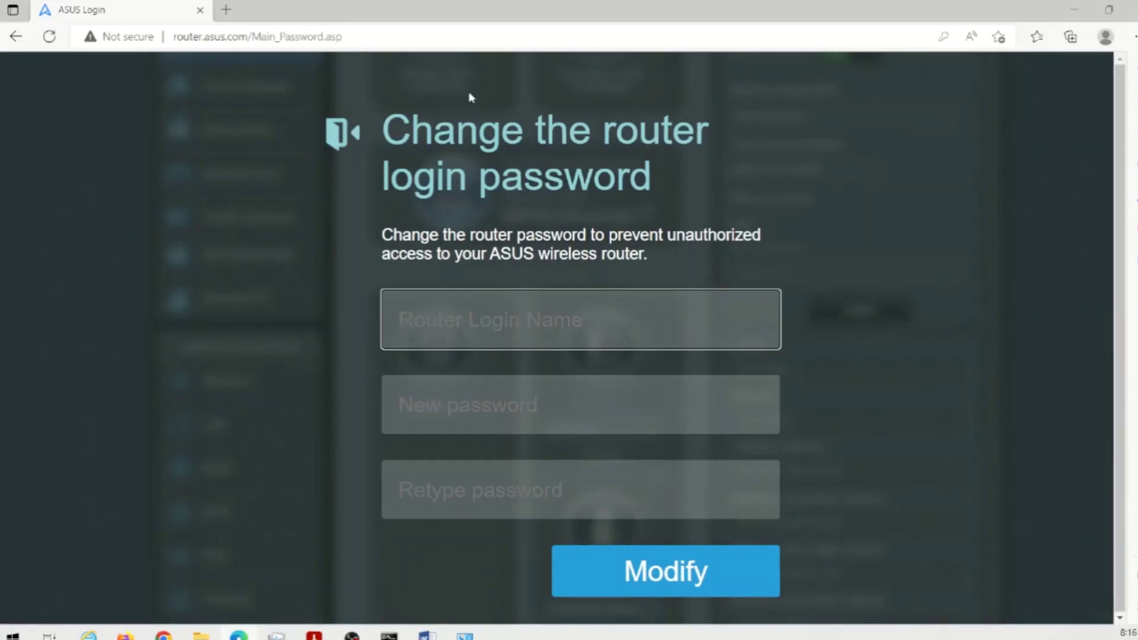
# - Replace the default router login name, then enter and retype a new password
pyautogui.write('admin')
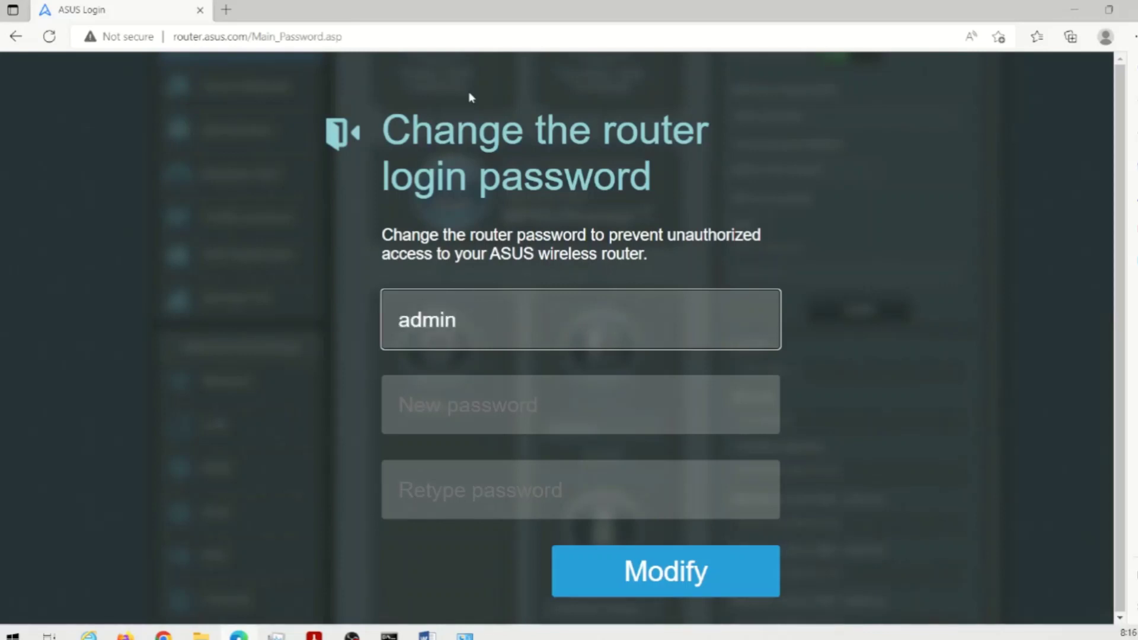
pyautogui.press('BackSpace')
pyautogui.press('BackSpace')
pyautogui.press('BackSpace')
pyautogui.press('BackSpace')
pyautogui.press('BackSpace')
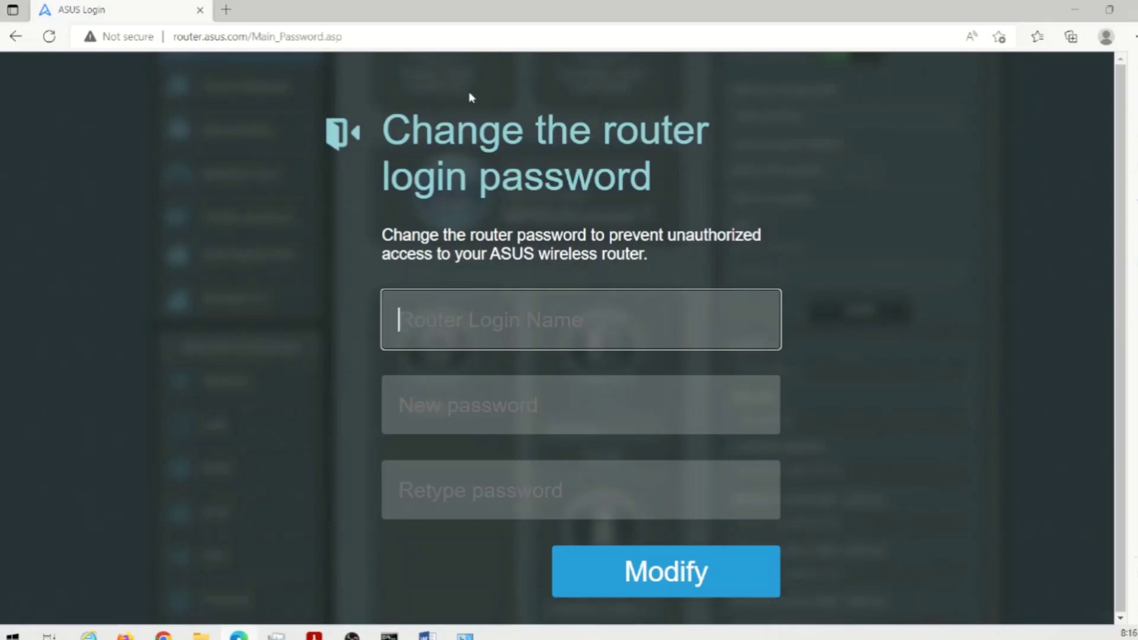
pyautogui.write('I')
pyautogui.write('oytal')
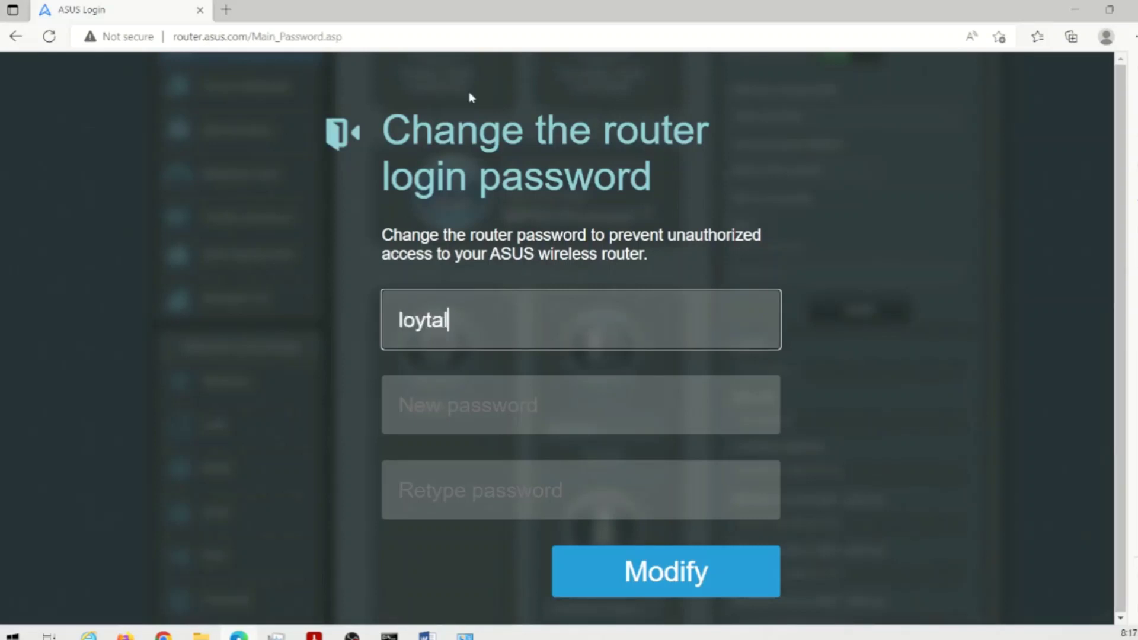
pyautogui.press('BackSpace')
pyautogui.press('BackSpace')
pyautogui.press('BackSpace')
pyautogui.write('altech')
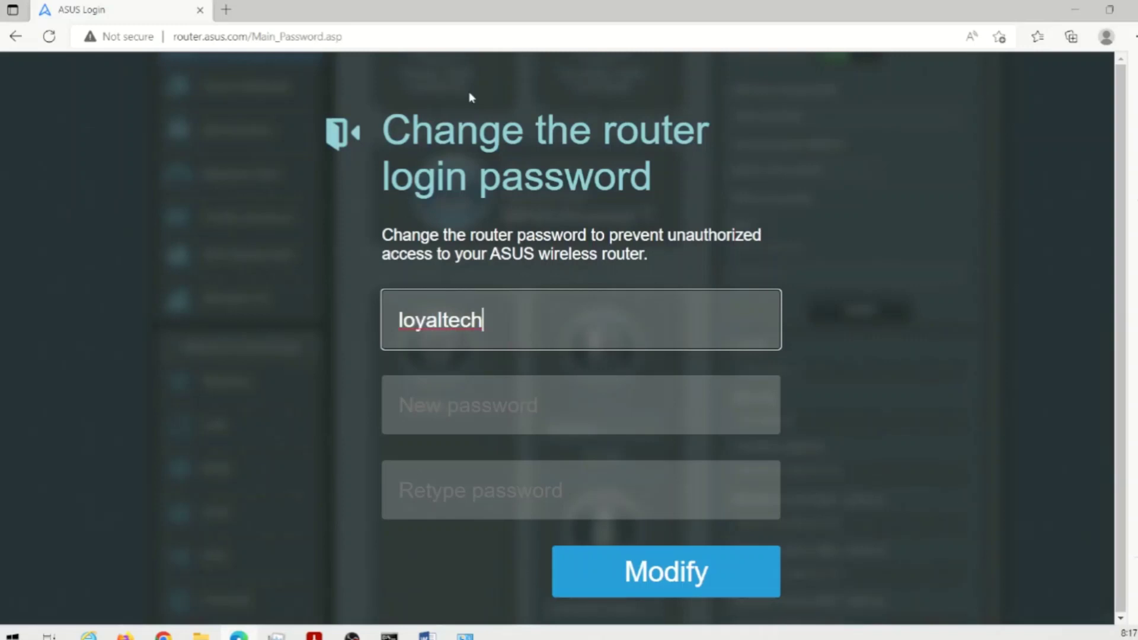
pyautogui.press('Tab')
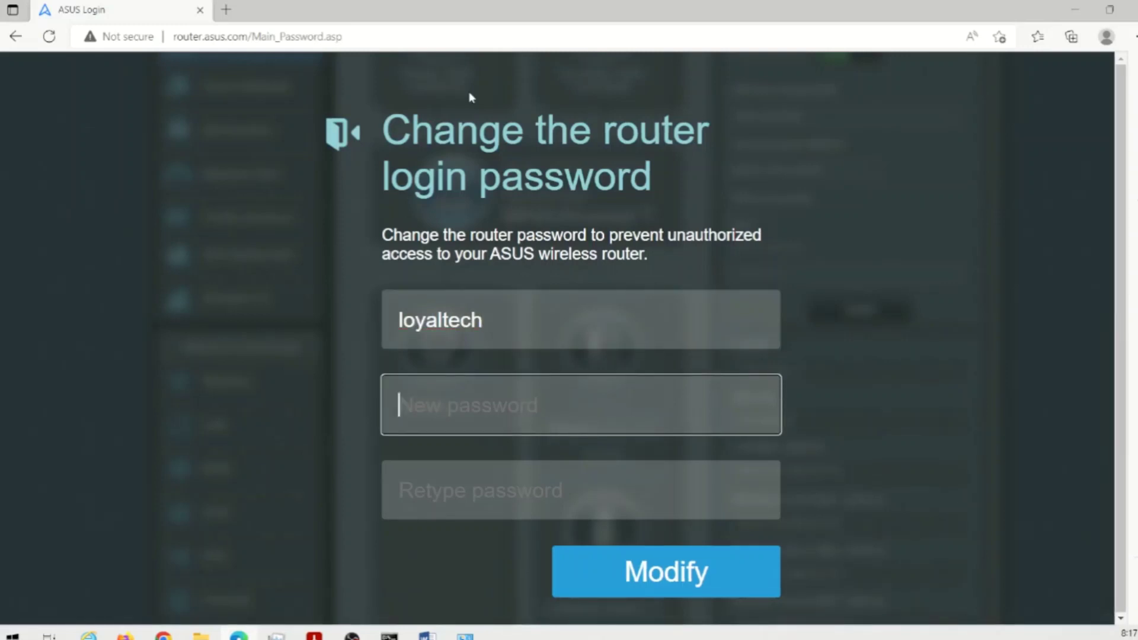
pyautogui.write('•••••••••')
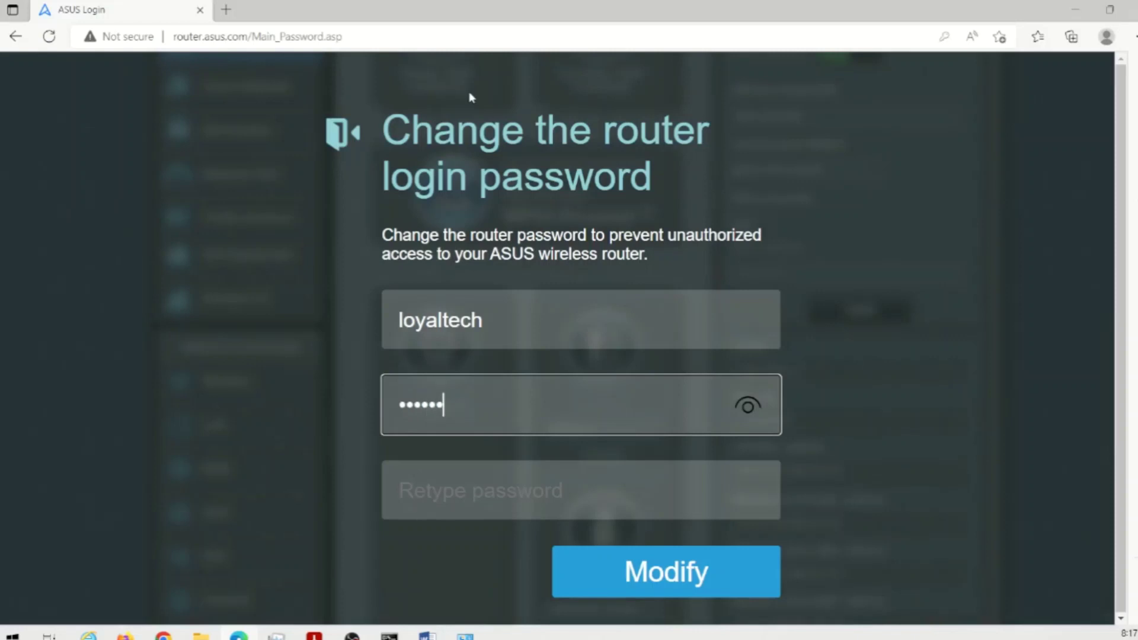
pyautogui.press('Tab')
pyautogui.write('•••••••••')
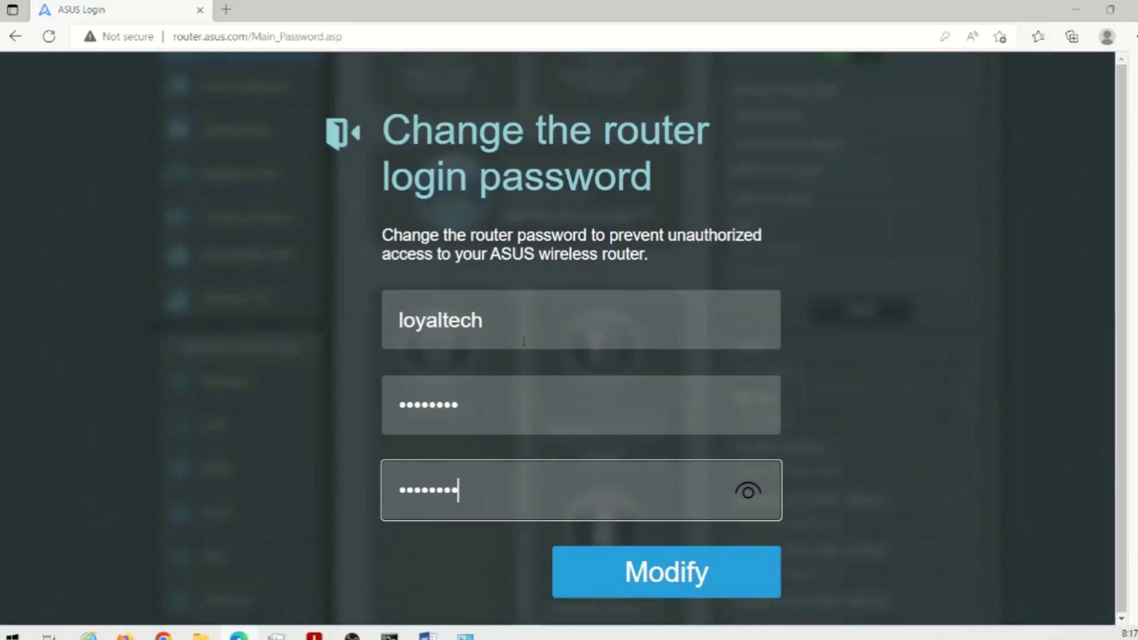
# - Save the new credentials with Modify and accept the weak-password warning
pyautogui.click(680, 578)
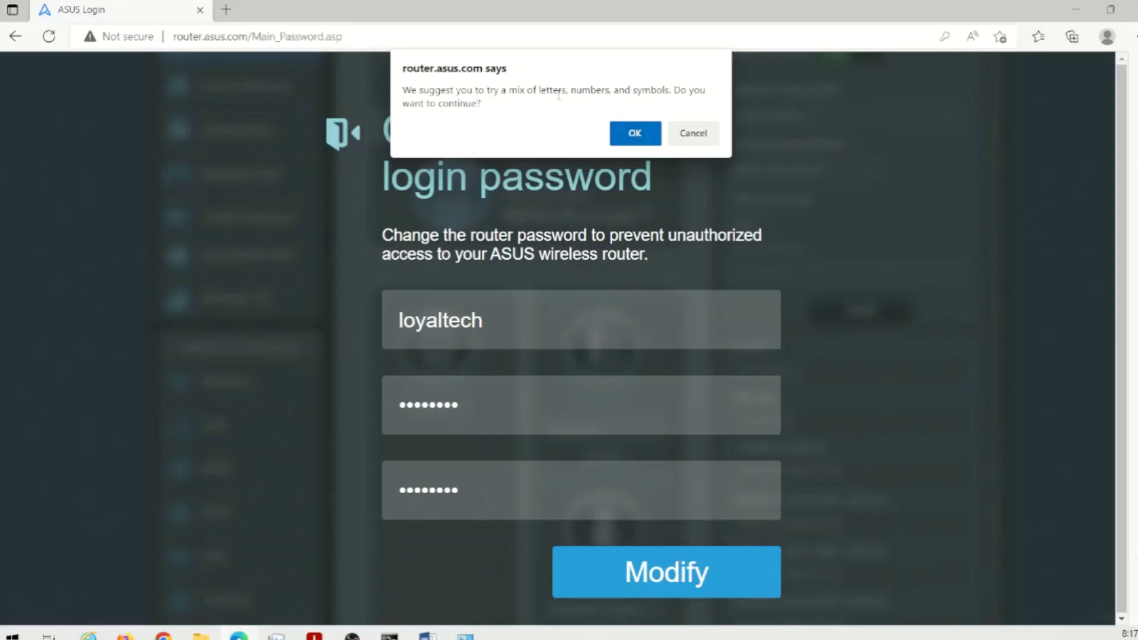
pyautogui.moveTo(494, 90); pyautogui.dragTo(672, 99)
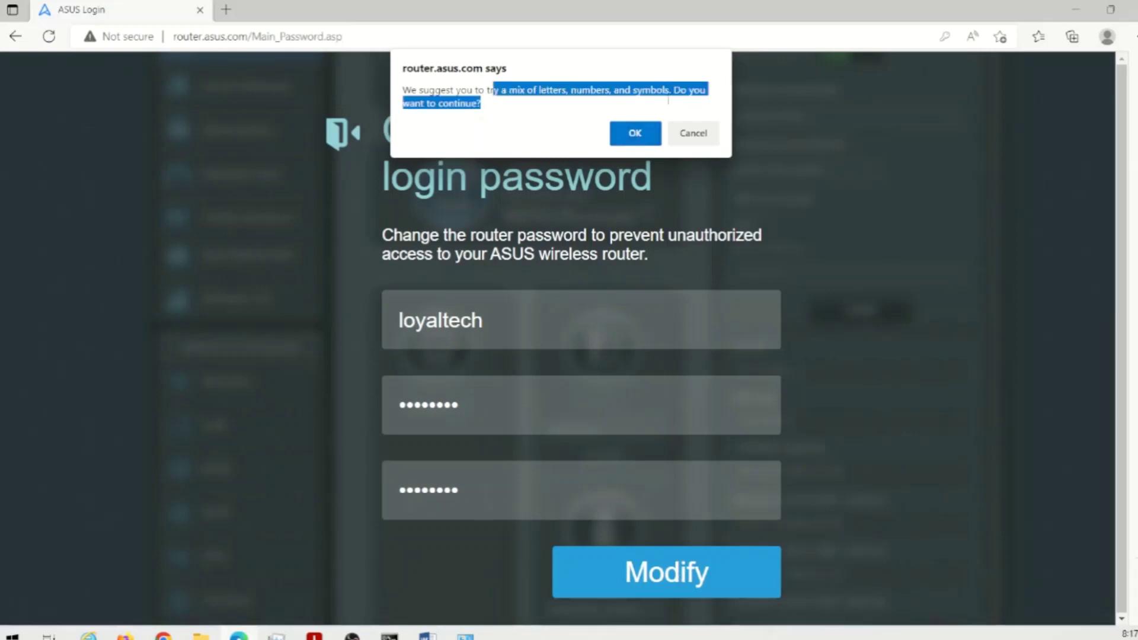
pyautogui.click(642, 134)
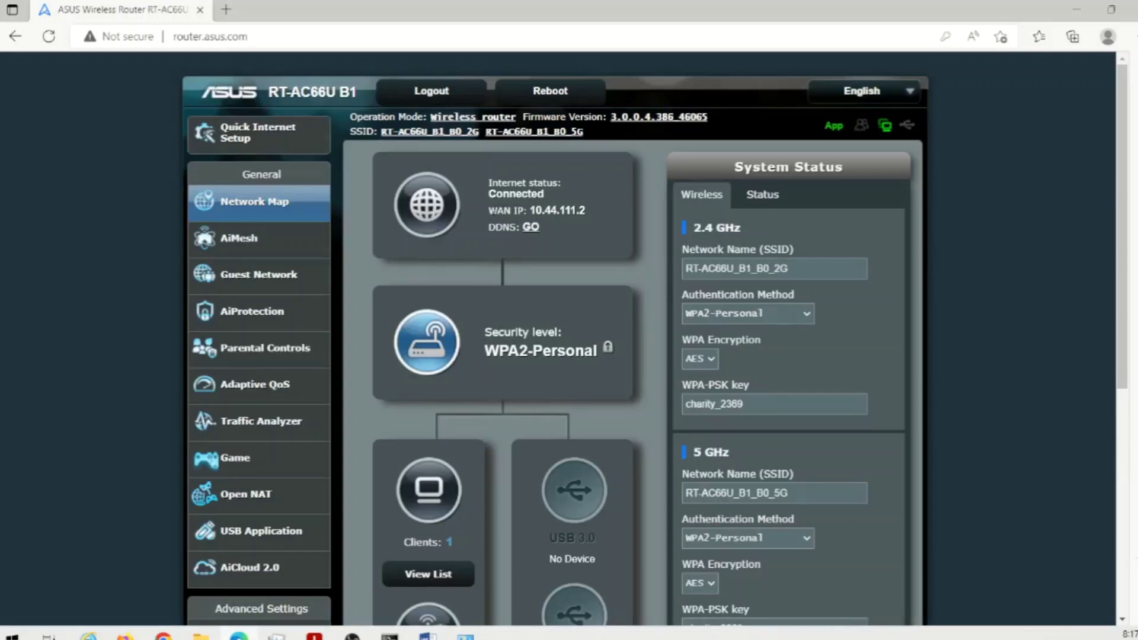
# - Highlight the WAN IP 10.44.111.2 on the Network Map, then open a new browser tab
pyautogui.moveTo(487, 211); pyautogui.dragTo(601, 217)
pyautogui.click(554, 213)
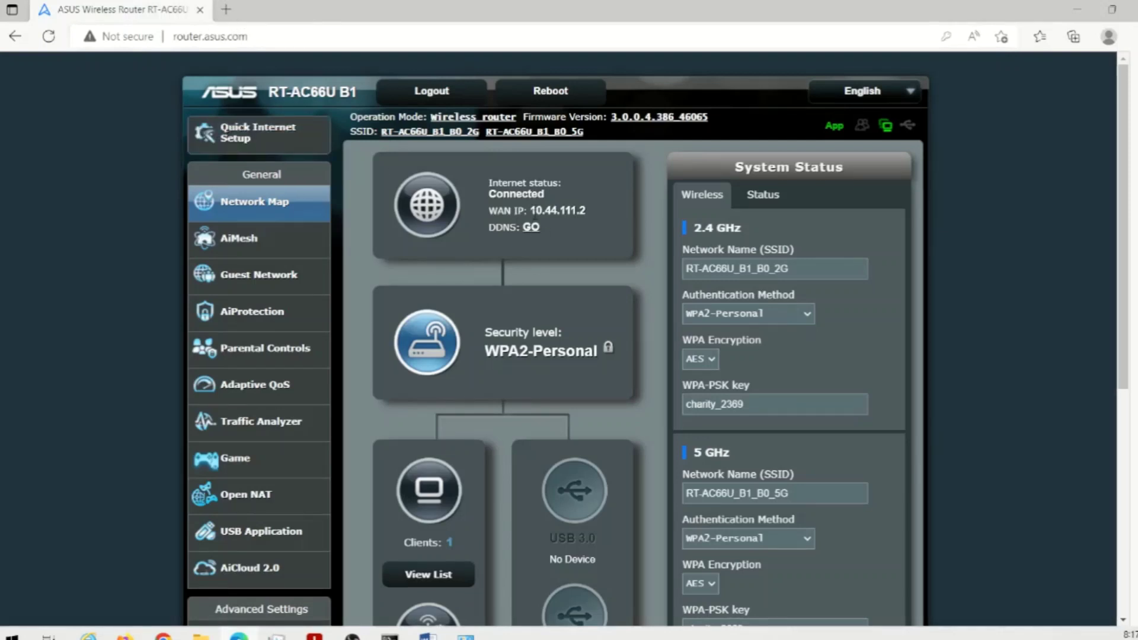
pyautogui.moveTo(532, 212); pyautogui.dragTo(595, 214)
pyautogui.click(595, 213)
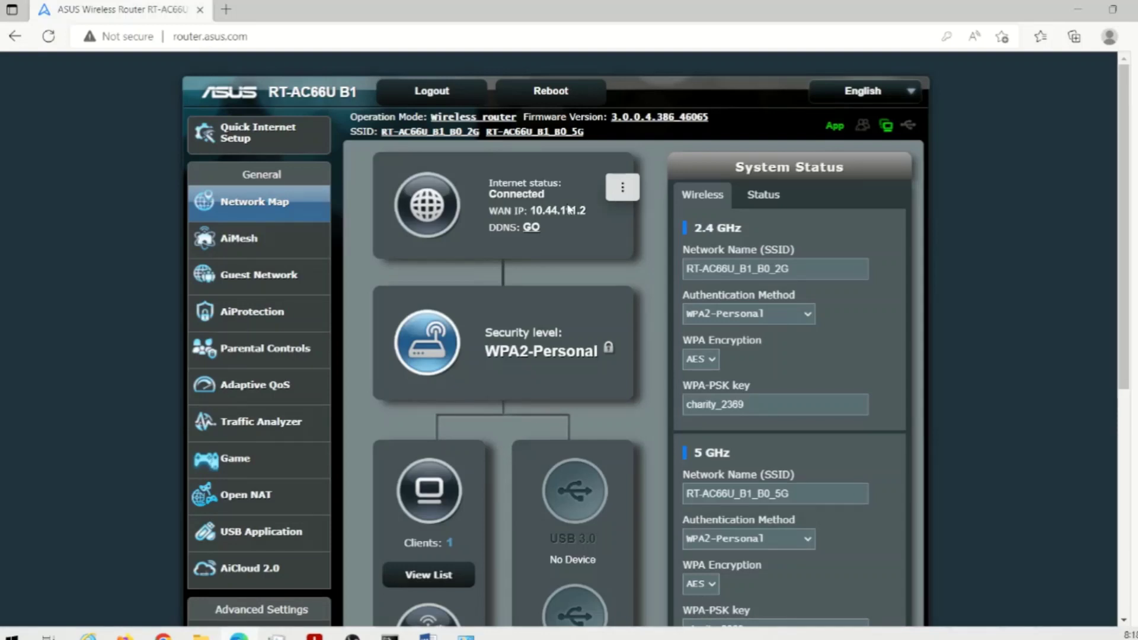
pyautogui.moveTo(531, 212); pyautogui.dragTo(578, 217)
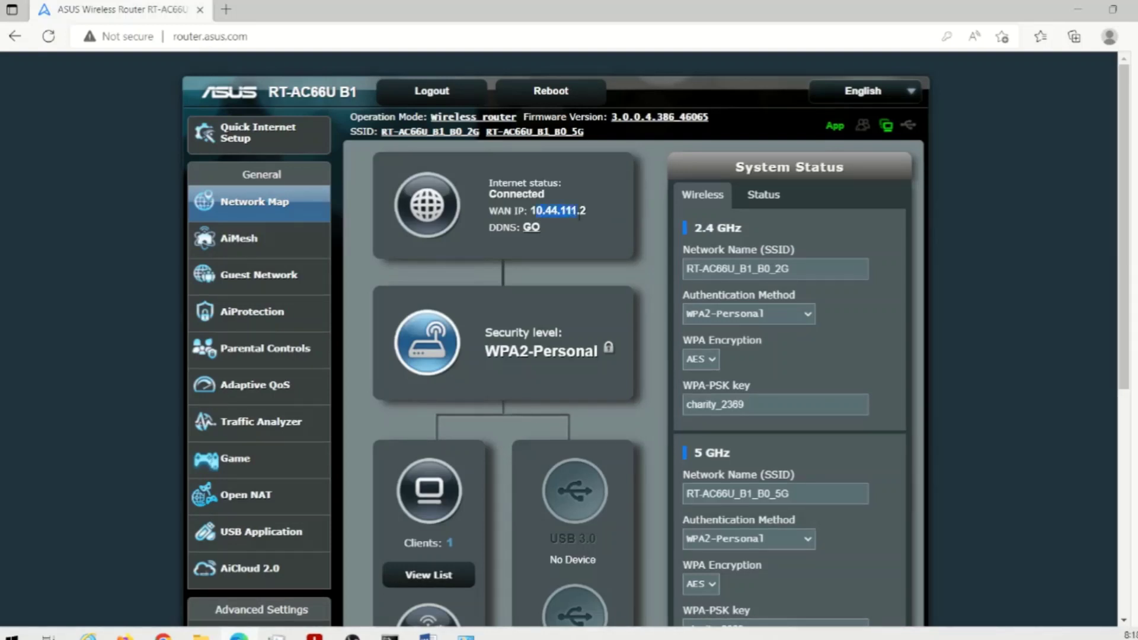
pyautogui.click(546, 218)
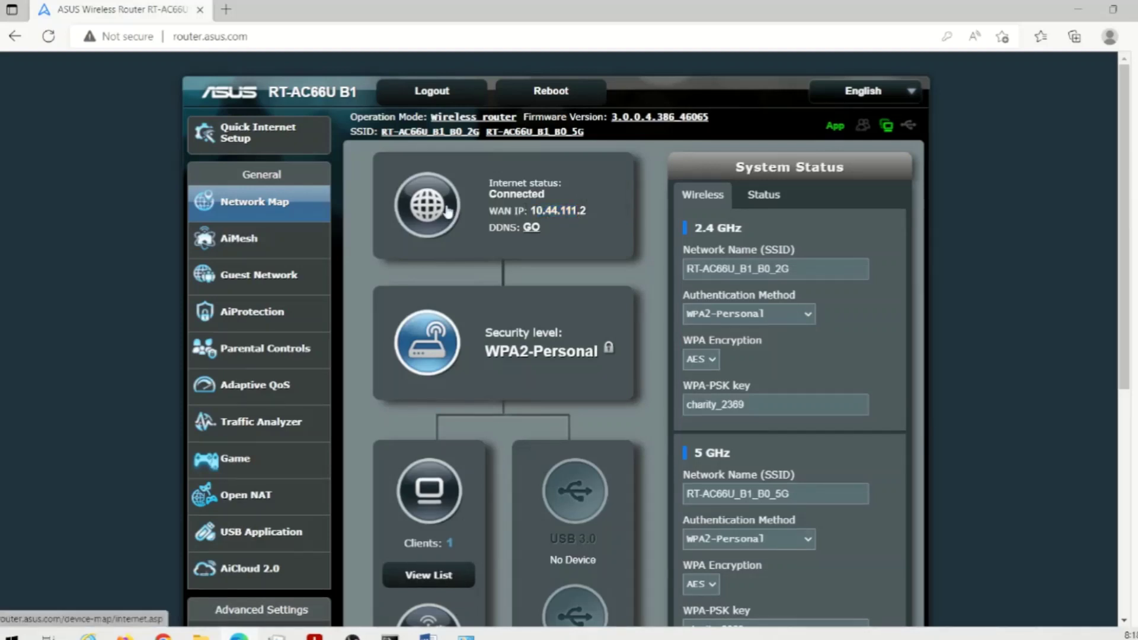
pyautogui.hotkey('ctrl', 't')
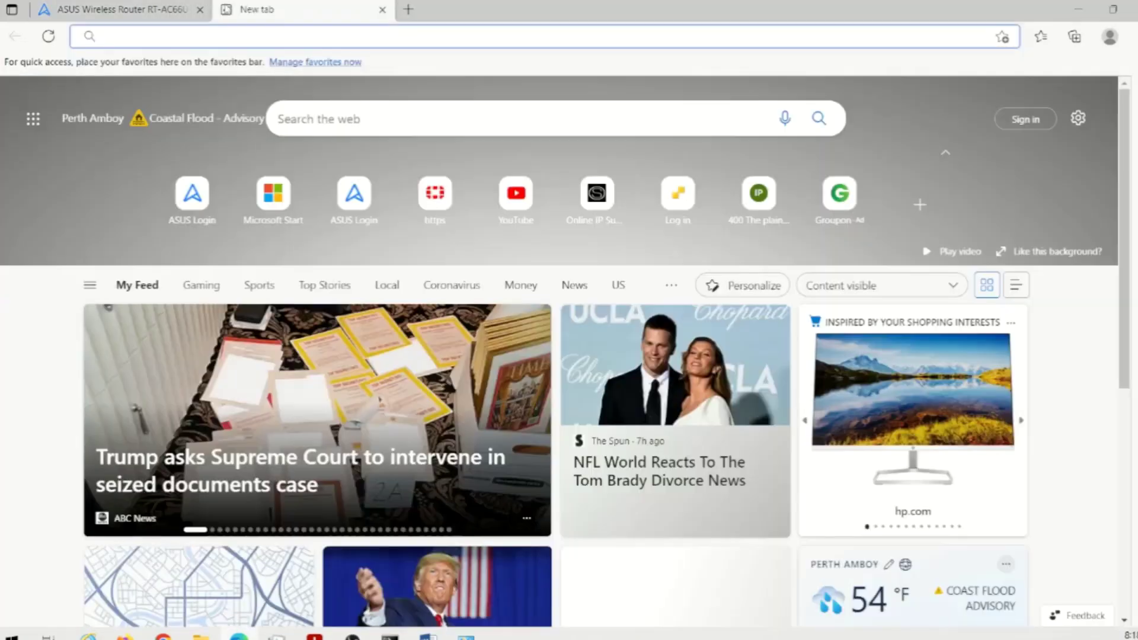
# - Search Bing for 'subnet calculator' and open the Online IP Subnet Calculator result
pyautogui.write('subnet calculator')
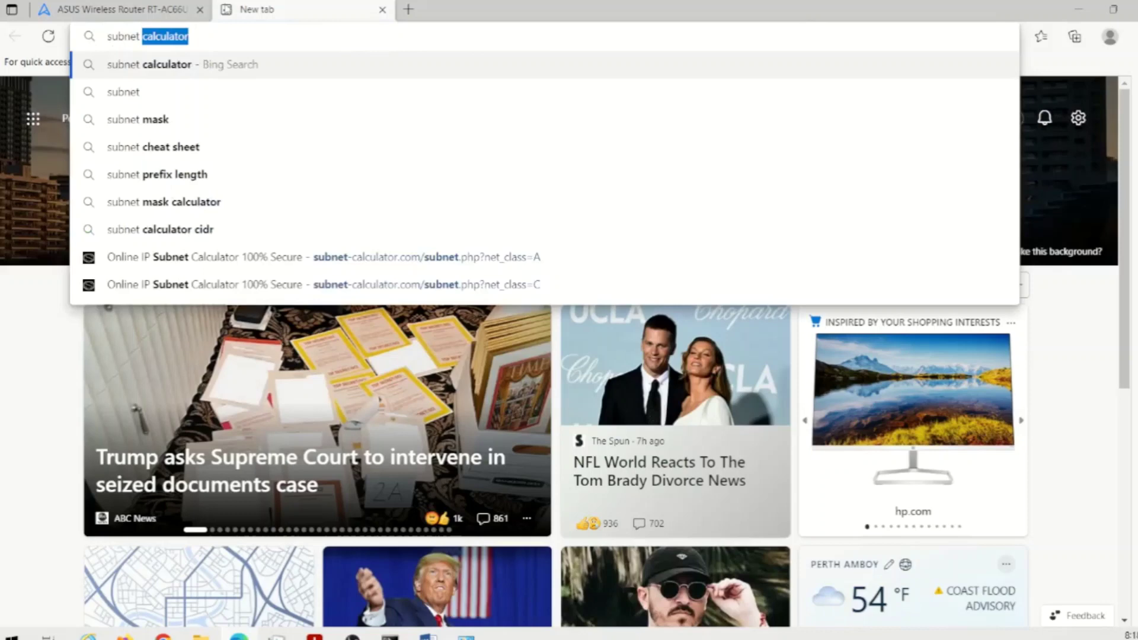
pyautogui.press('Return')
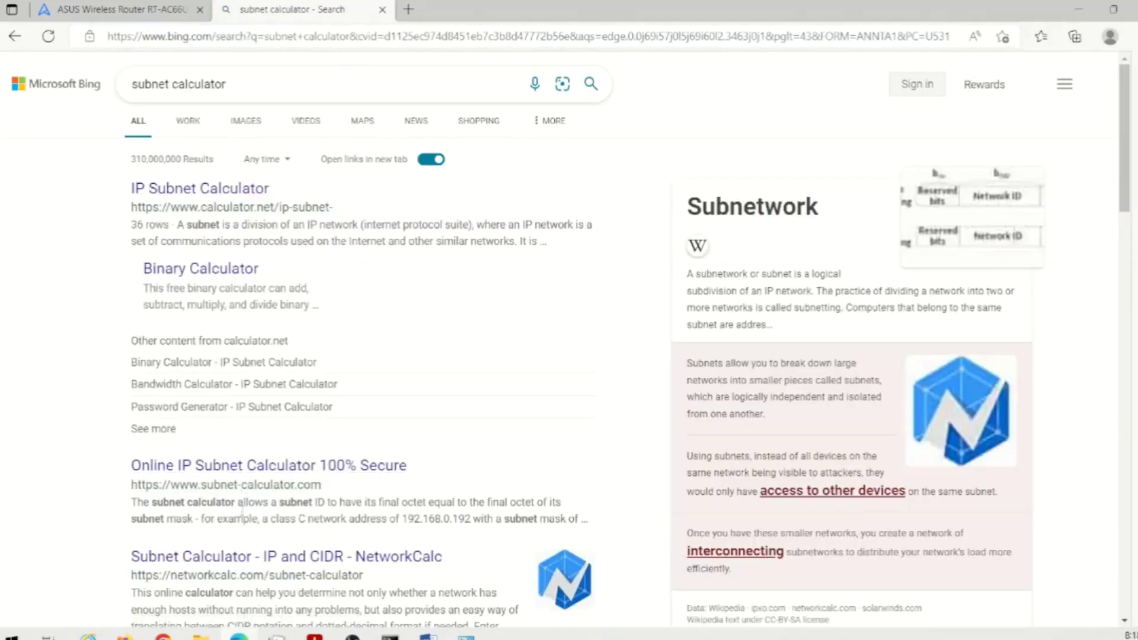
pyautogui.click(238, 468)
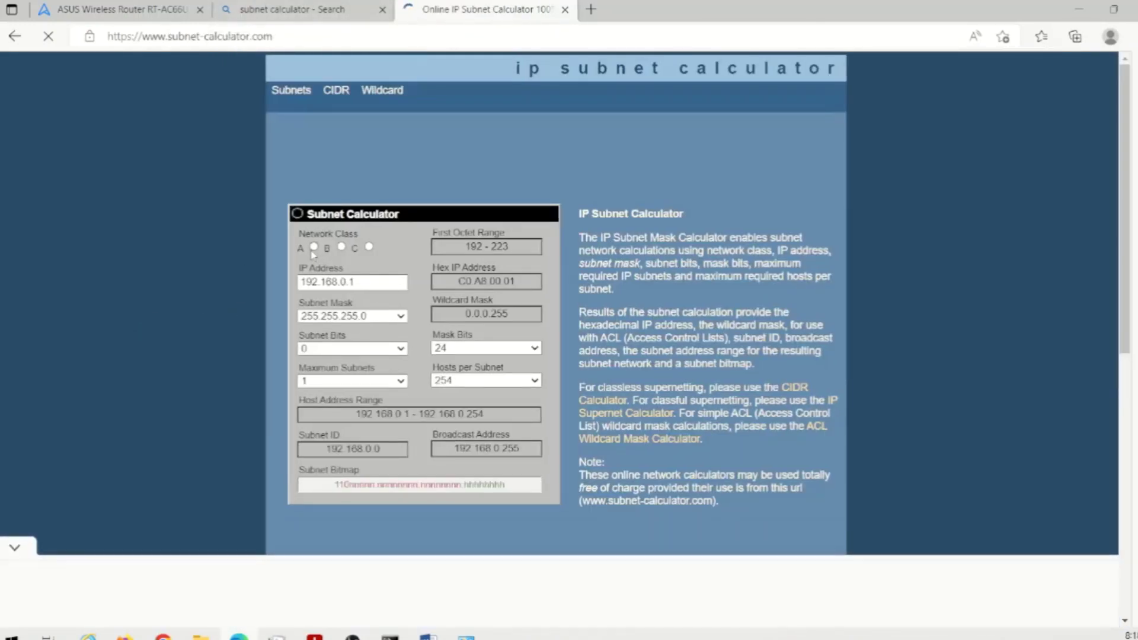
# - Cycle the calculator through network classes A, B and C, then return to the router tab
pyautogui.click(22, 554)
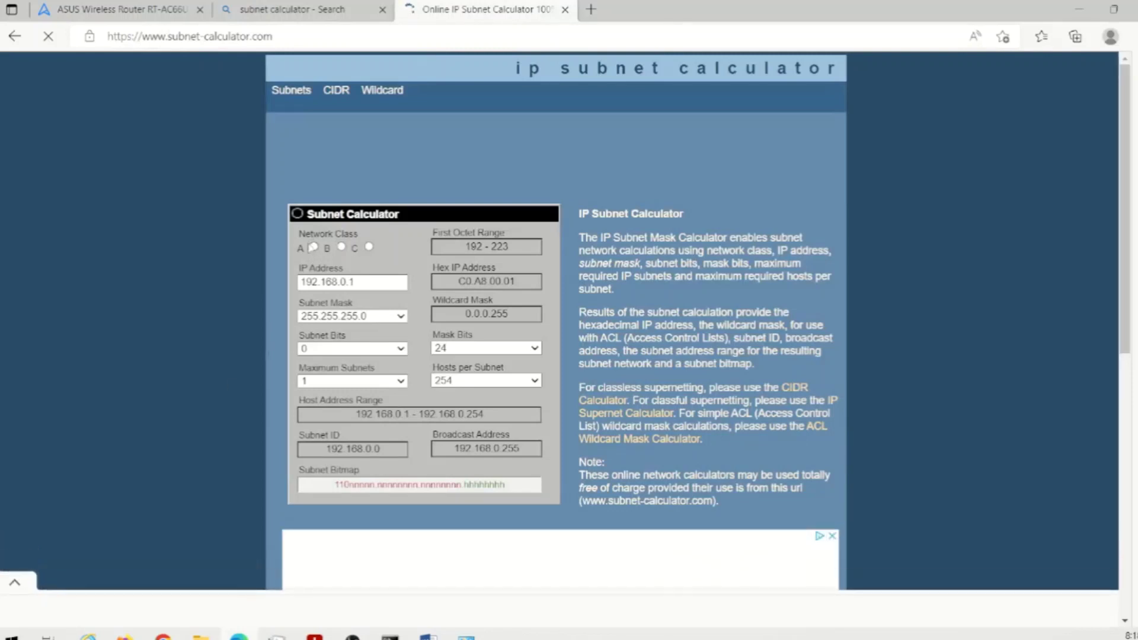
pyautogui.click(315, 247)
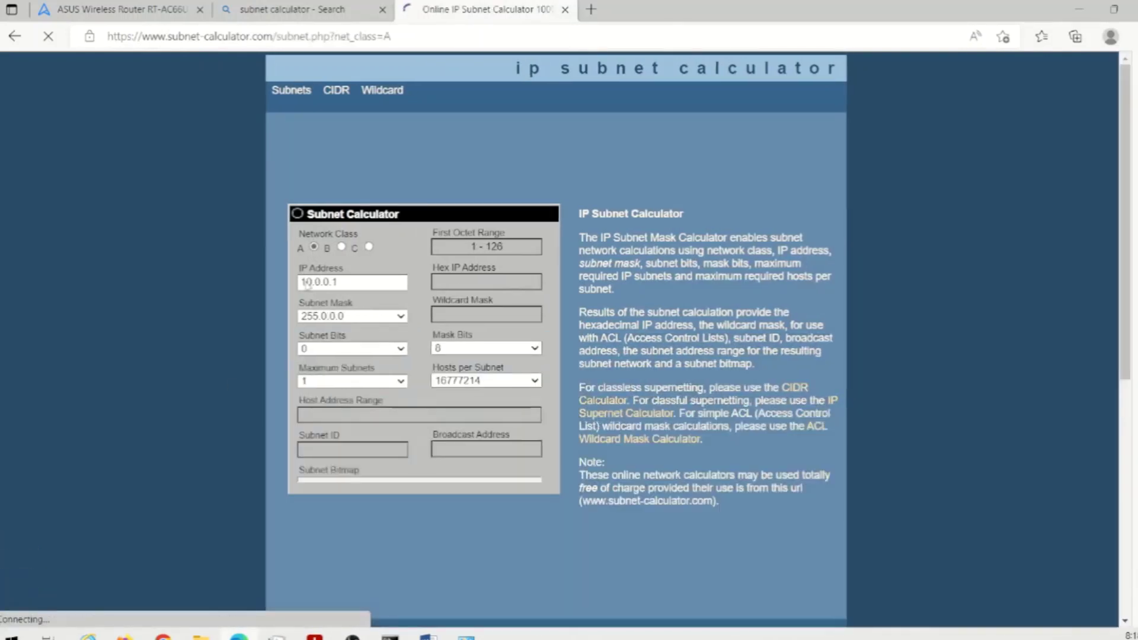
pyautogui.moveTo(301, 282); pyautogui.dragTo(335, 282)
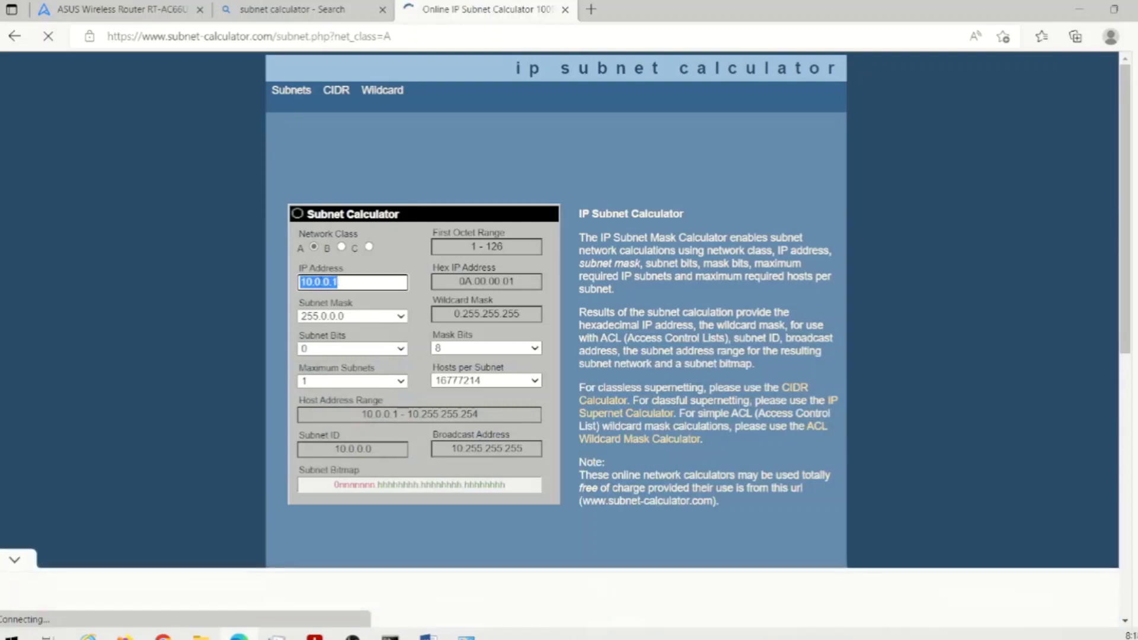
pyautogui.click(341, 247)
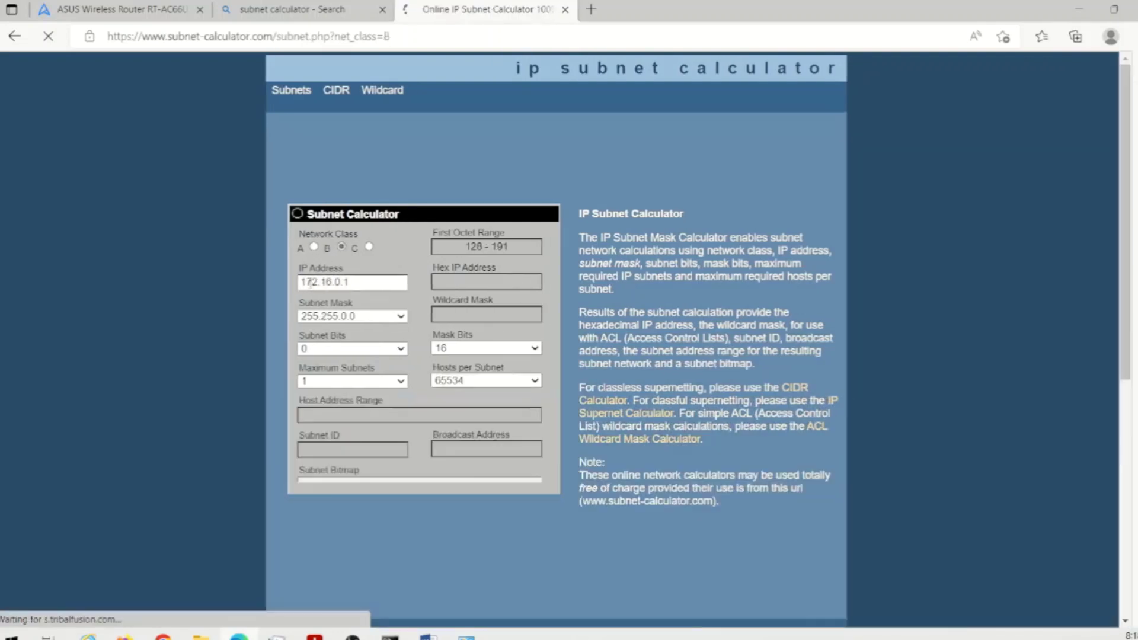
pyautogui.moveTo(318, 282); pyautogui.dragTo(369, 284)
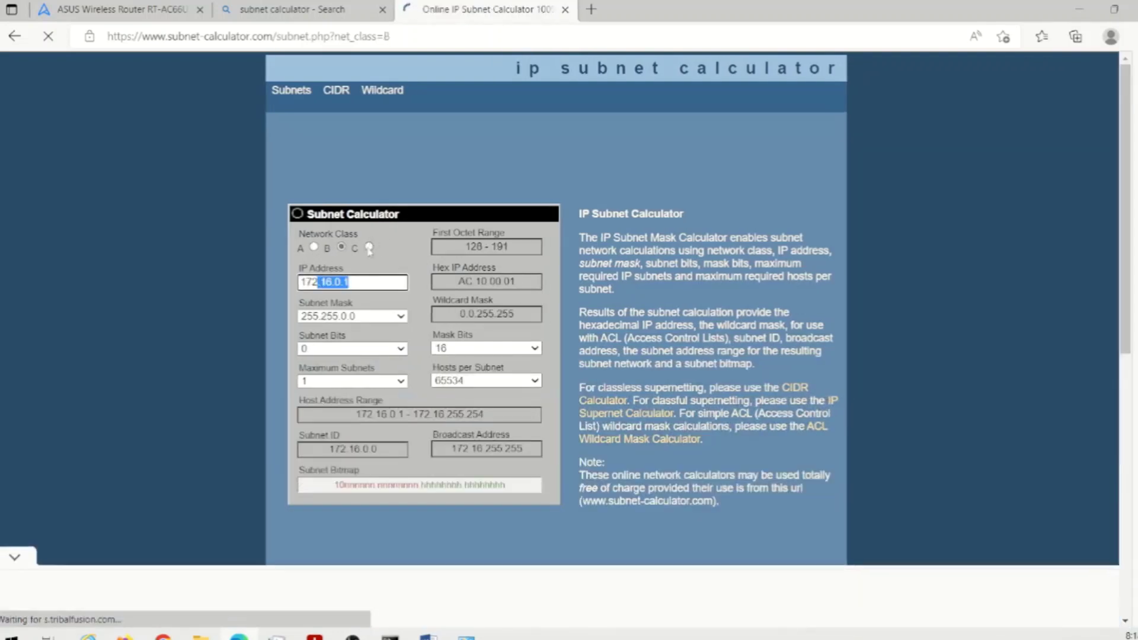
pyautogui.click(369, 247)
pyautogui.moveTo(300, 283); pyautogui.dragTo(360, 286)
pyautogui.click(368, 285)
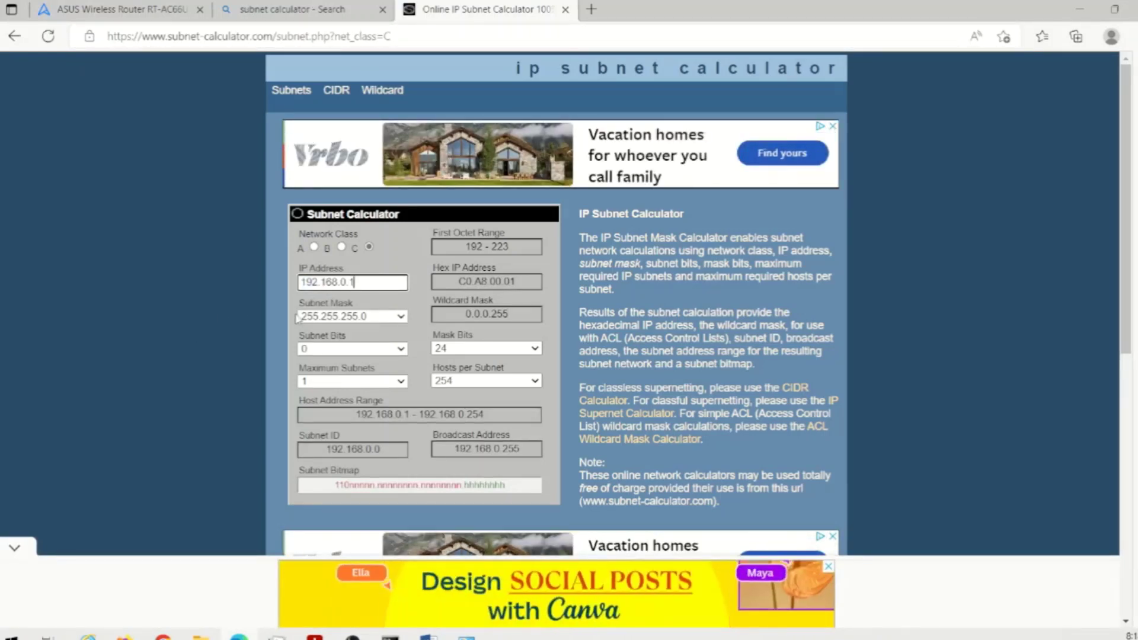
pyautogui.click(137, 11)
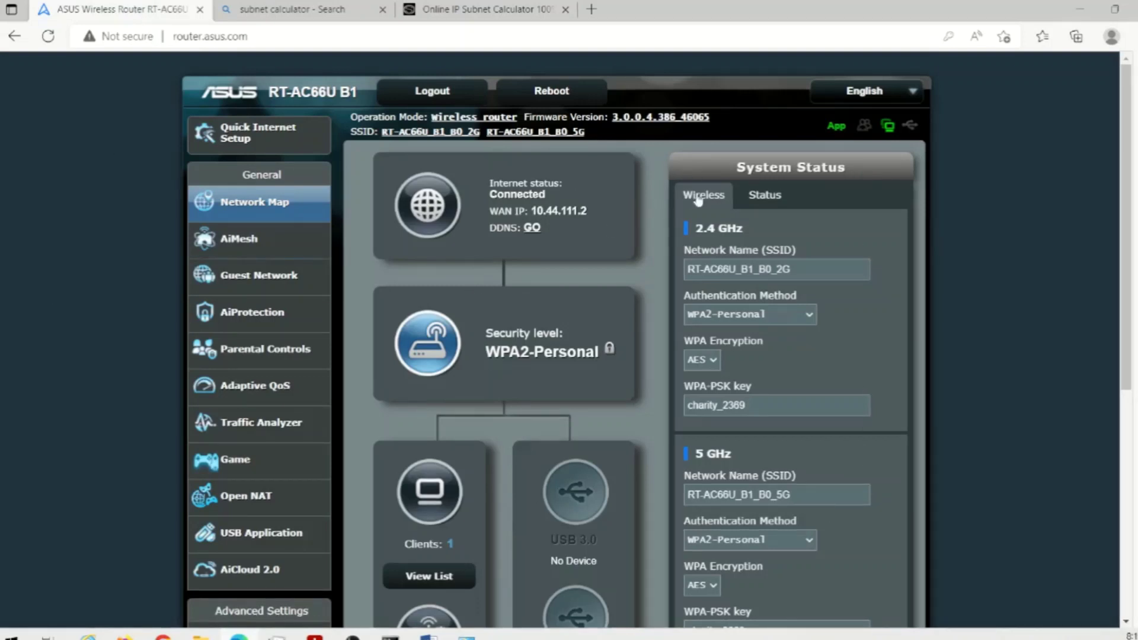
# - Open Advanced Settings > WAN and expand the WAN Connection Type list, currently Automatic IP
pyautogui.scroll(-4, 765, 363)
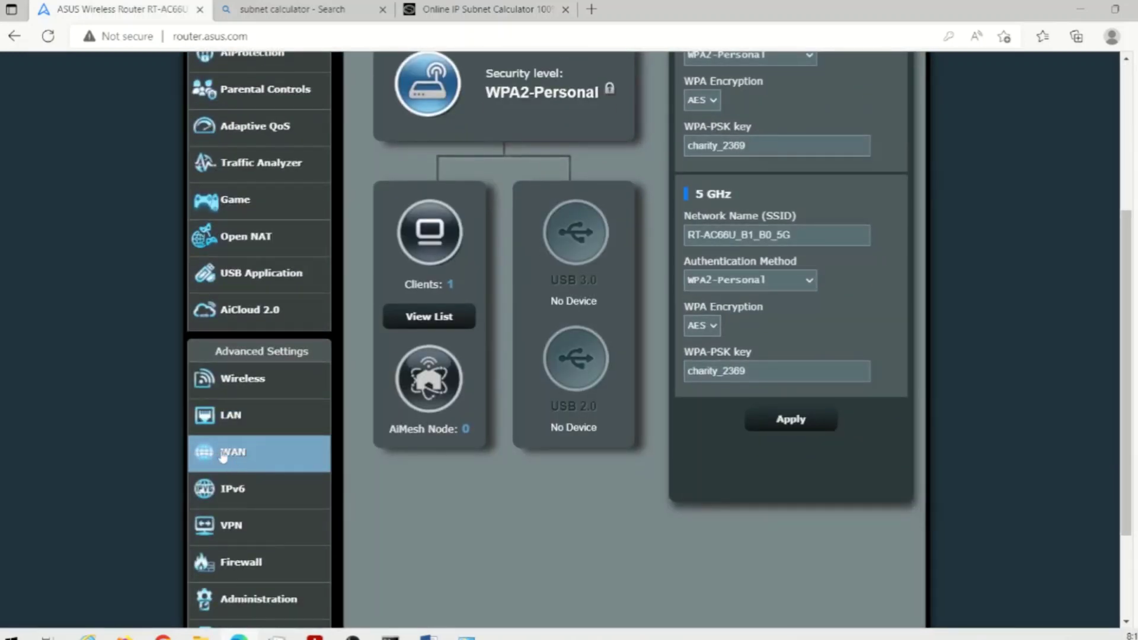
pyautogui.click(223, 456)
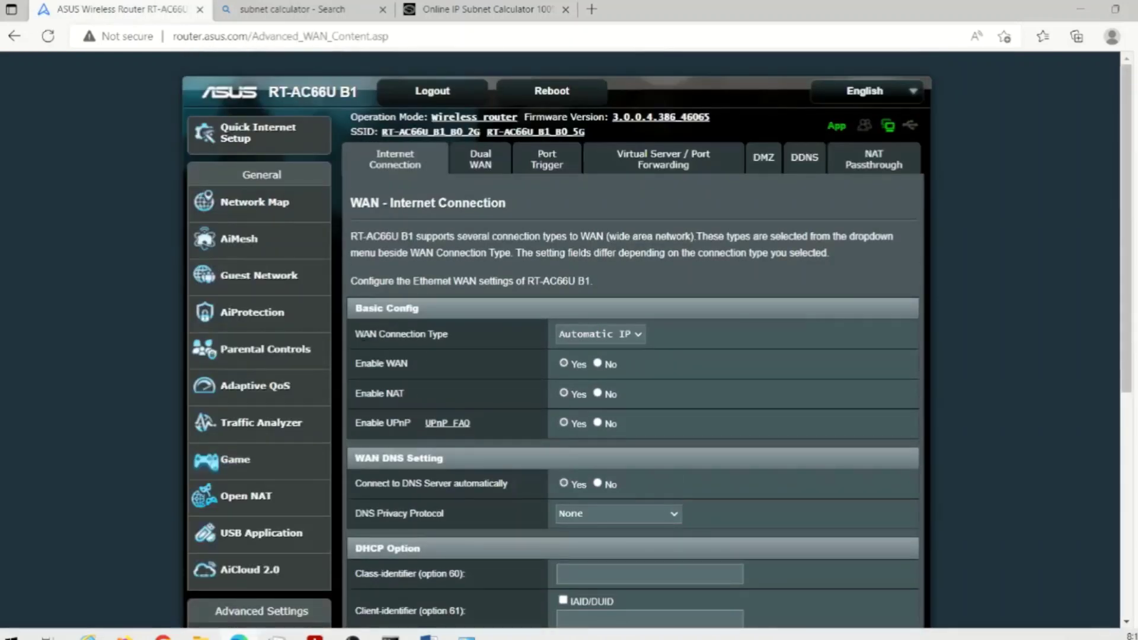
pyautogui.moveTo(363, 335); pyautogui.dragTo(448, 335)
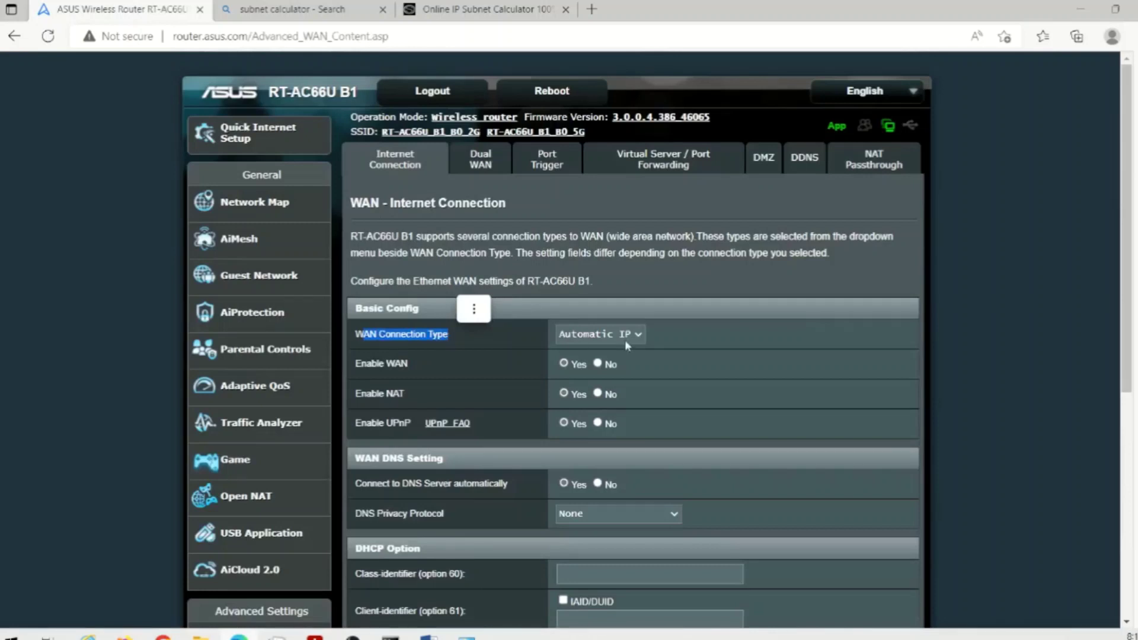
pyautogui.click(715, 332)
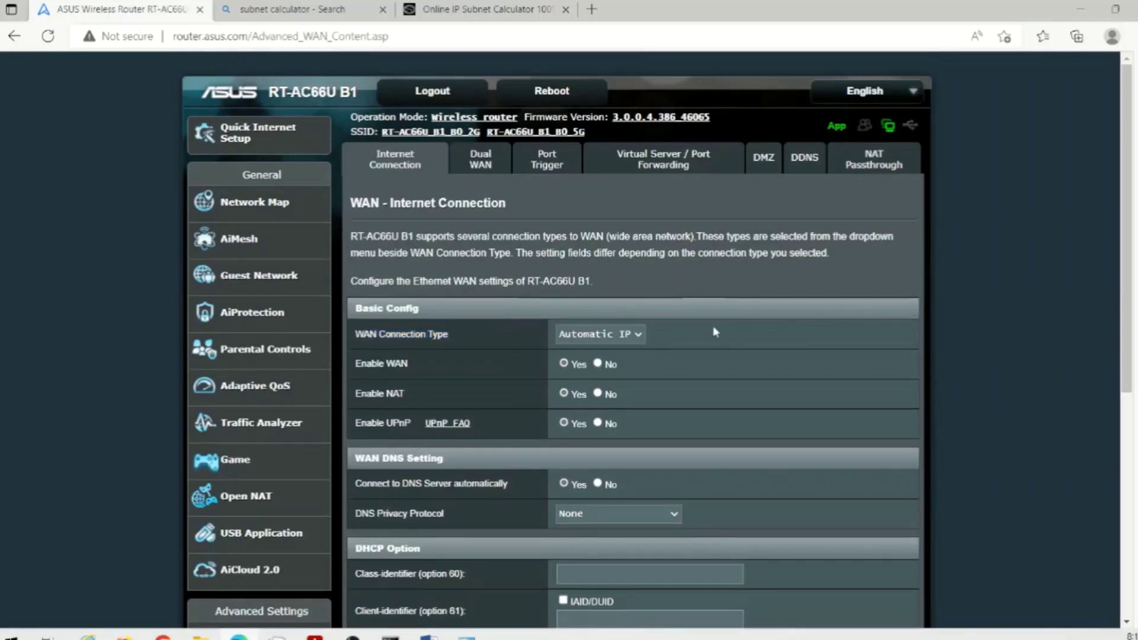
pyautogui.click(640, 335)
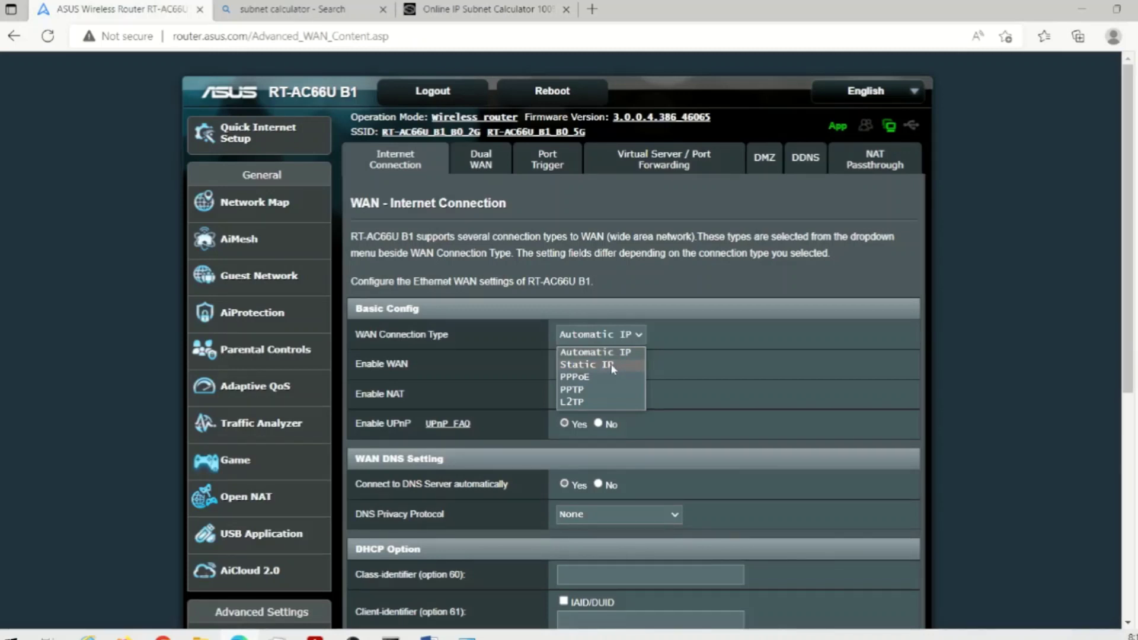
# - Choose Static IP: address 72.53.93.19, mask 255.255.255.0, gateway 72.53.93.18
pyautogui.click(612, 369)
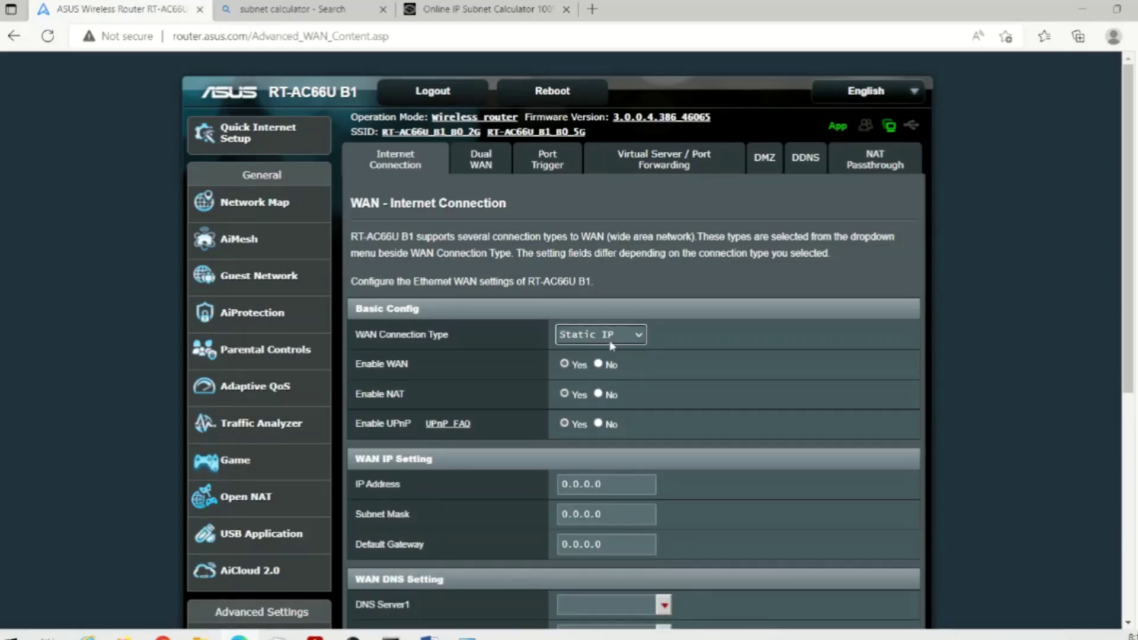
pyautogui.moveTo(615, 485); pyautogui.dragTo(485, 477)
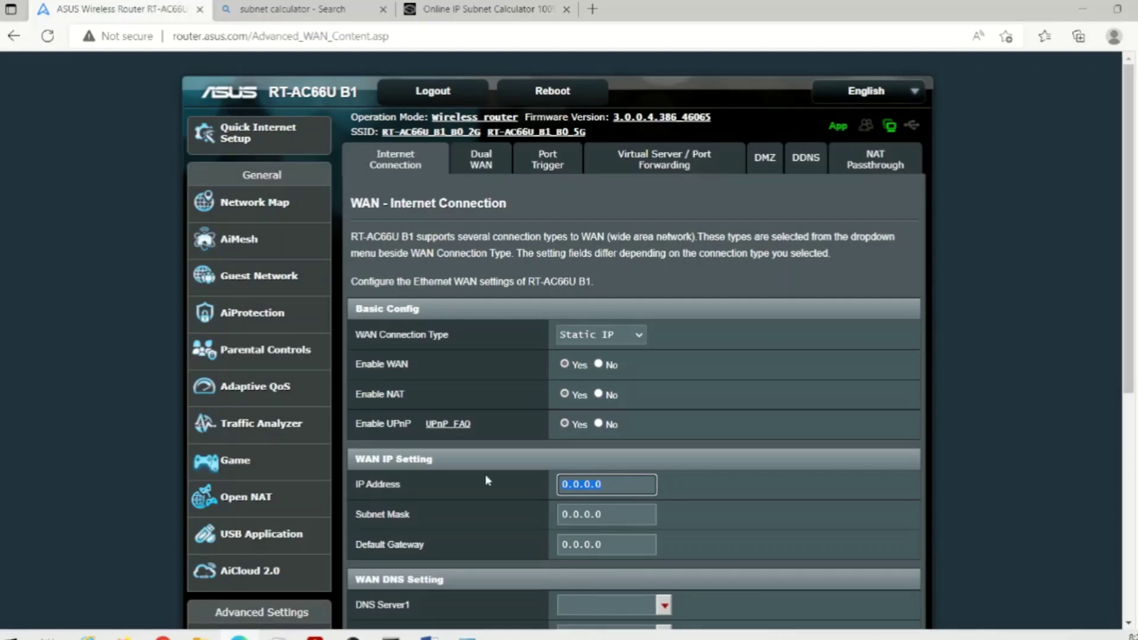
pyautogui.write('72.5')
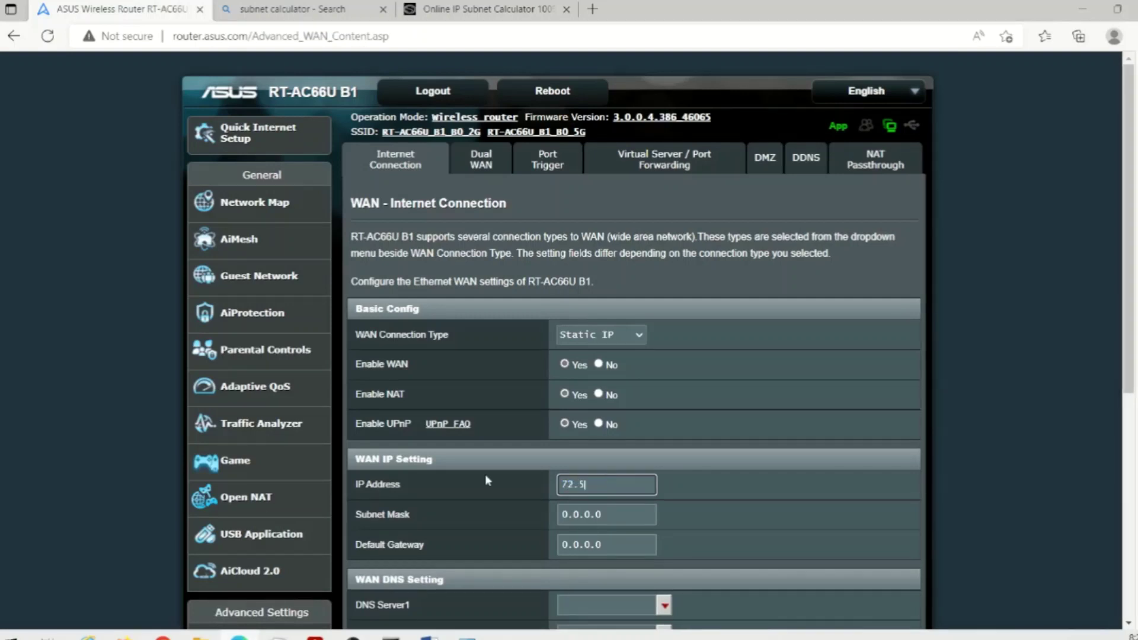
pyautogui.write('3.93.19')
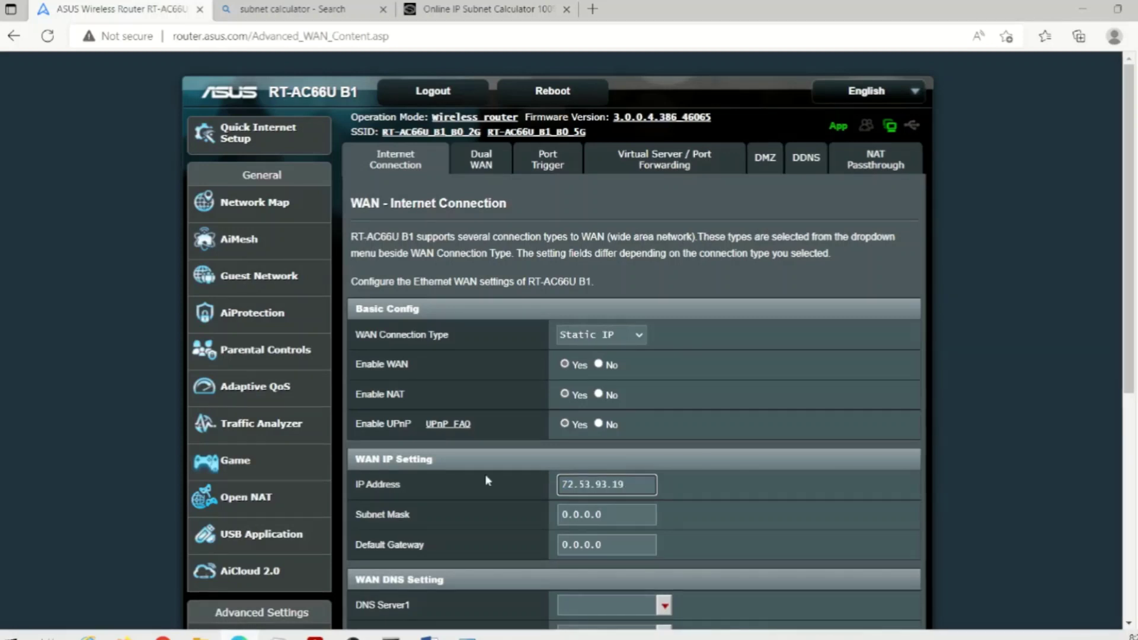
pyautogui.press('Tab')
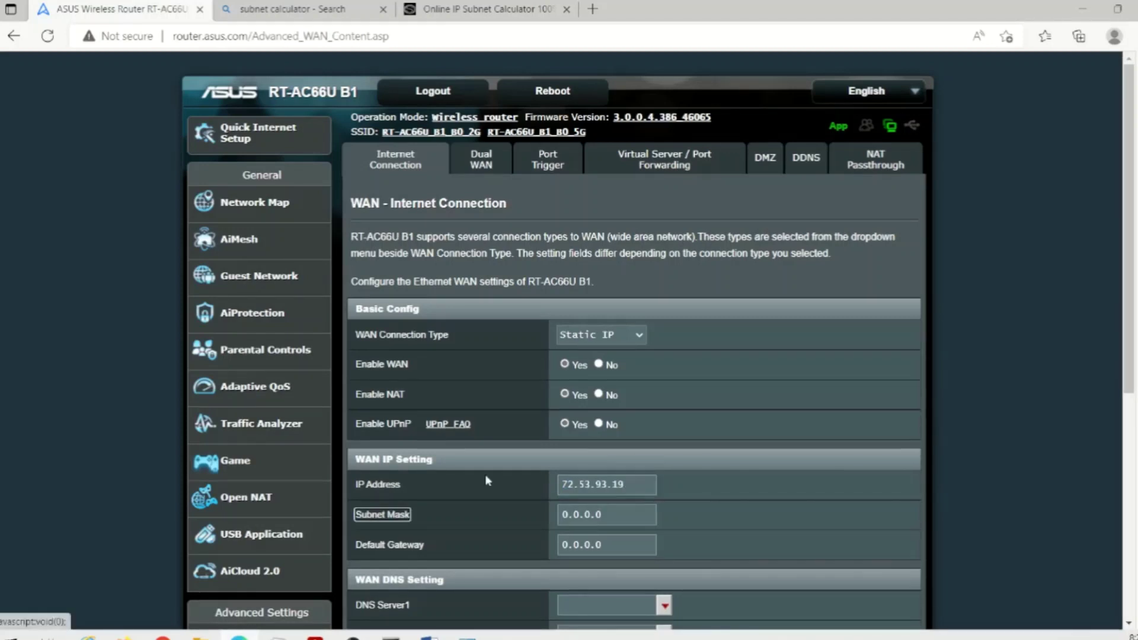
pyautogui.press('Tab')
pyautogui.write('255.')
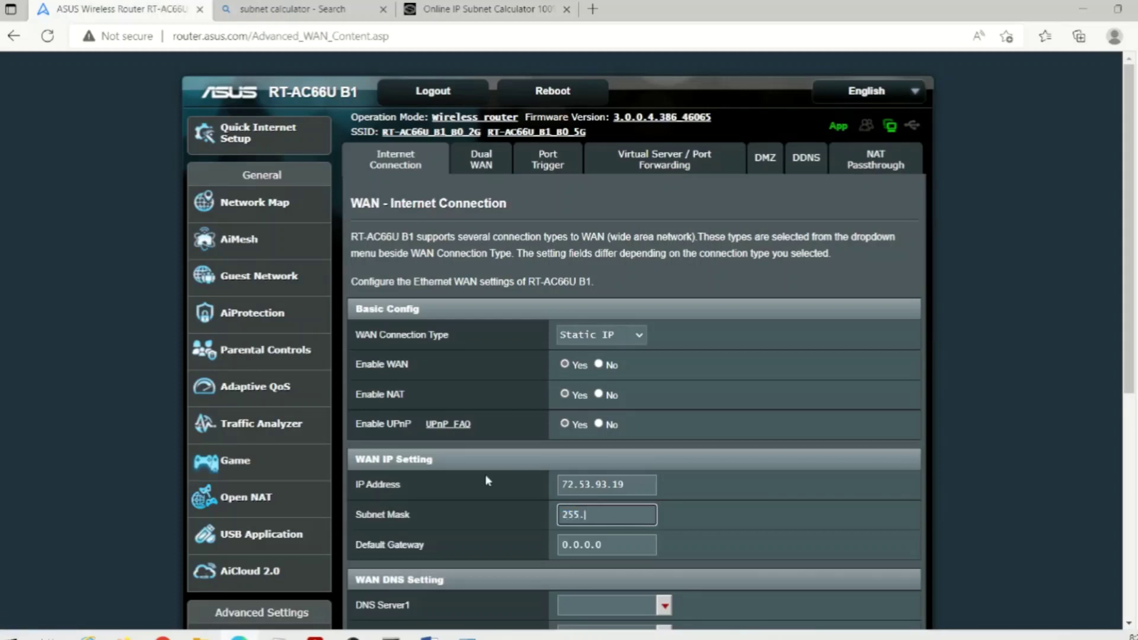
pyautogui.write('255.255.0')
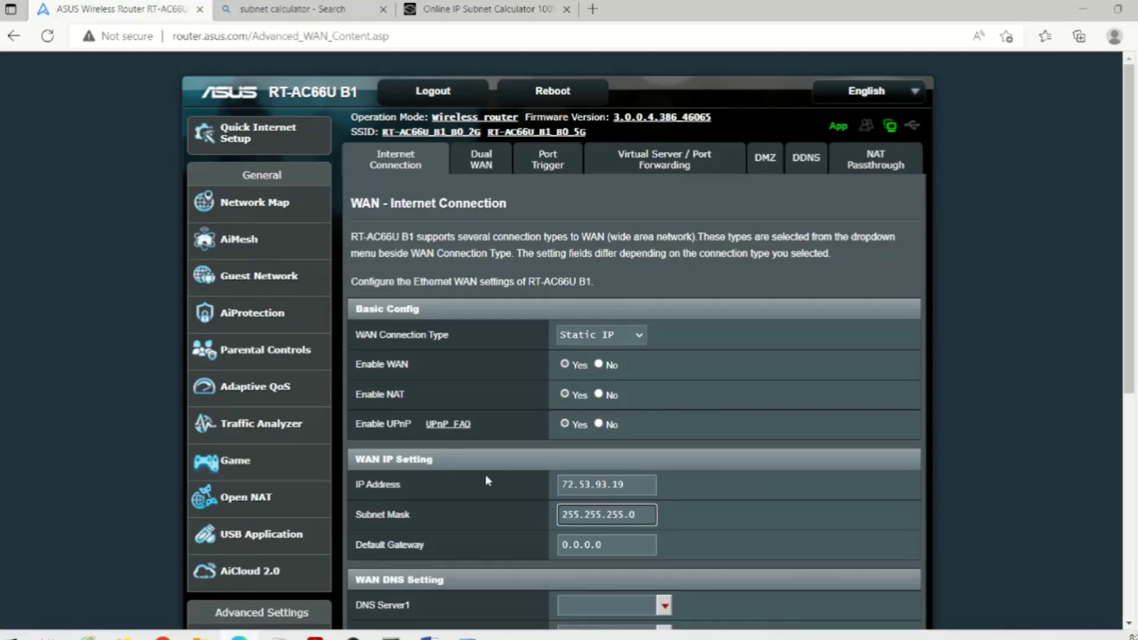
pyautogui.press('Tab')
pyautogui.press('Tab')
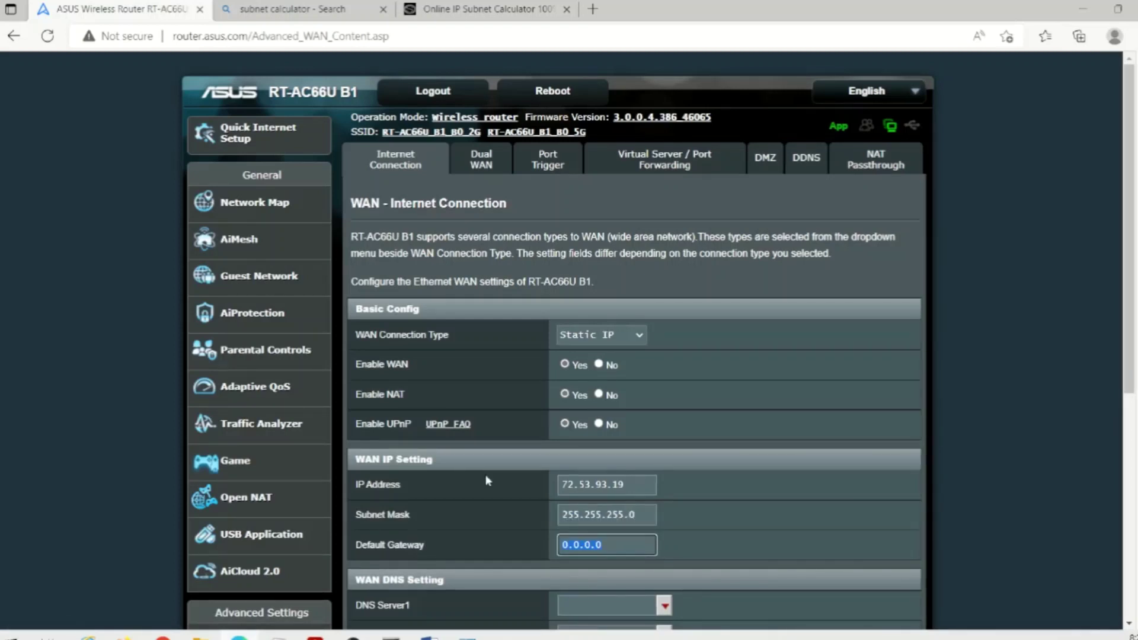
pyautogui.write('72.53.93.')
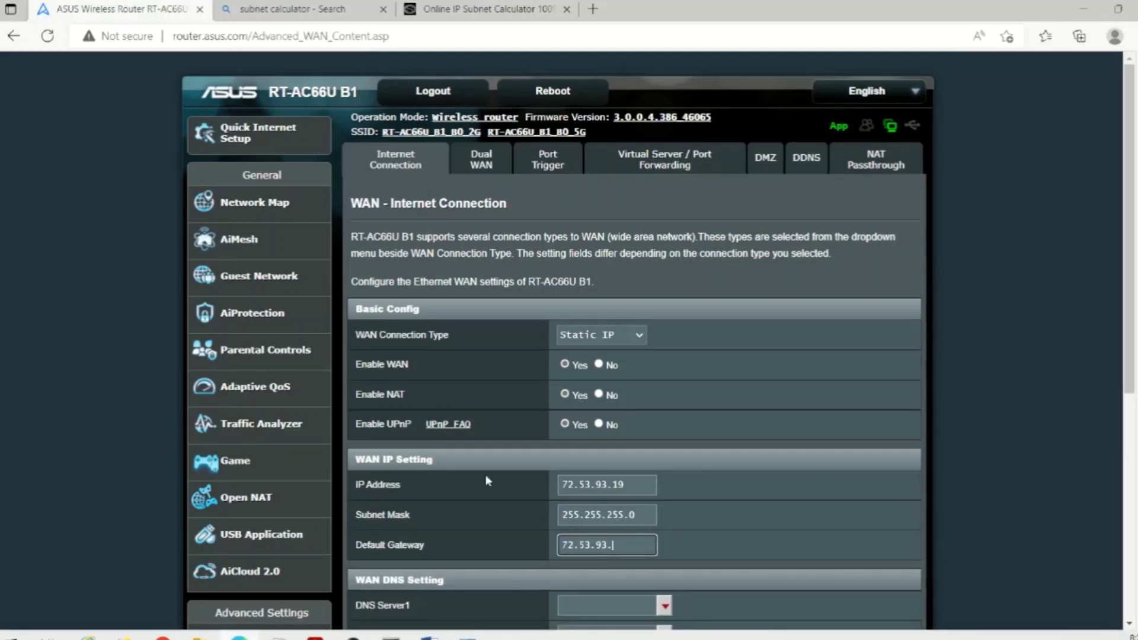
pyautogui.write('18')
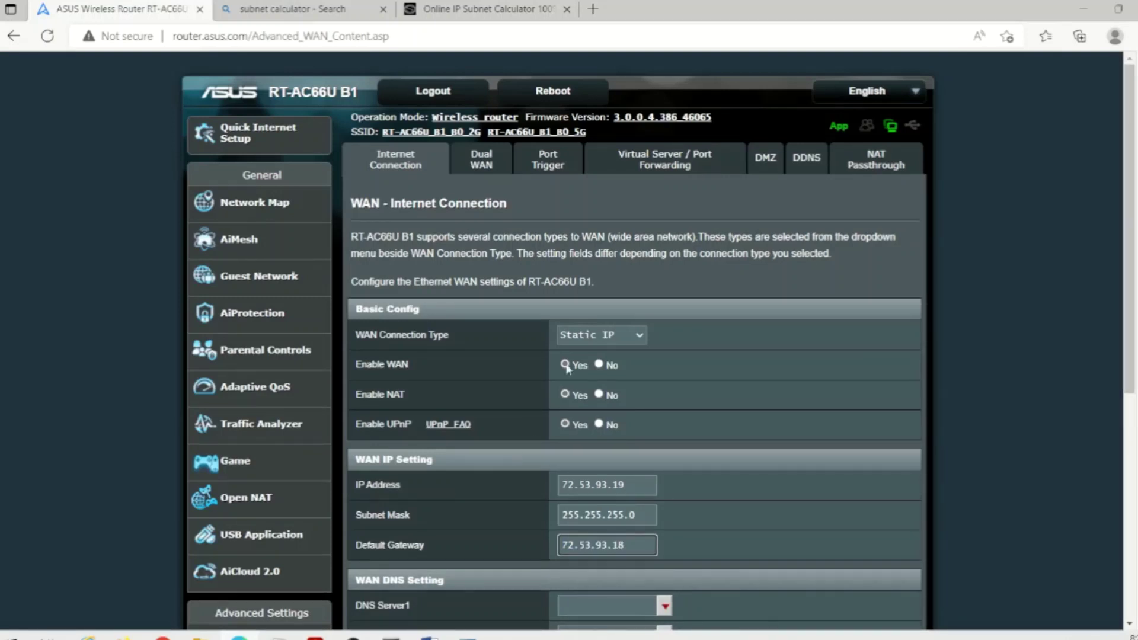
pyautogui.click(596, 339)
# - Set the WAN connection type to Automatic IP and Enable UPnP to No
pyautogui.click(581, 353)
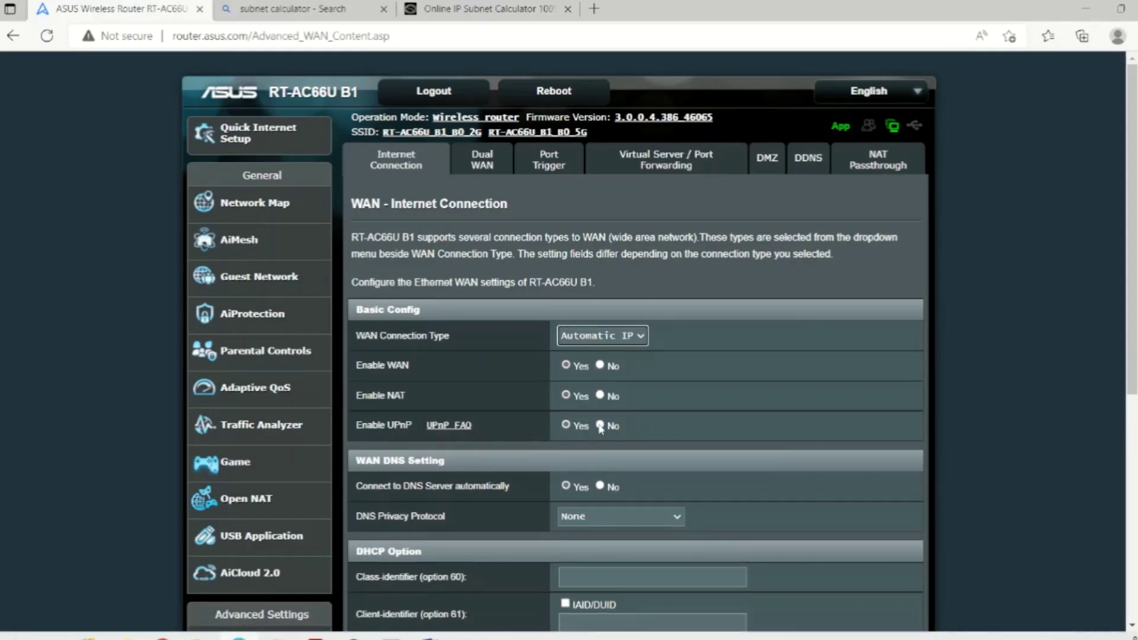
pyautogui.click(566, 425)
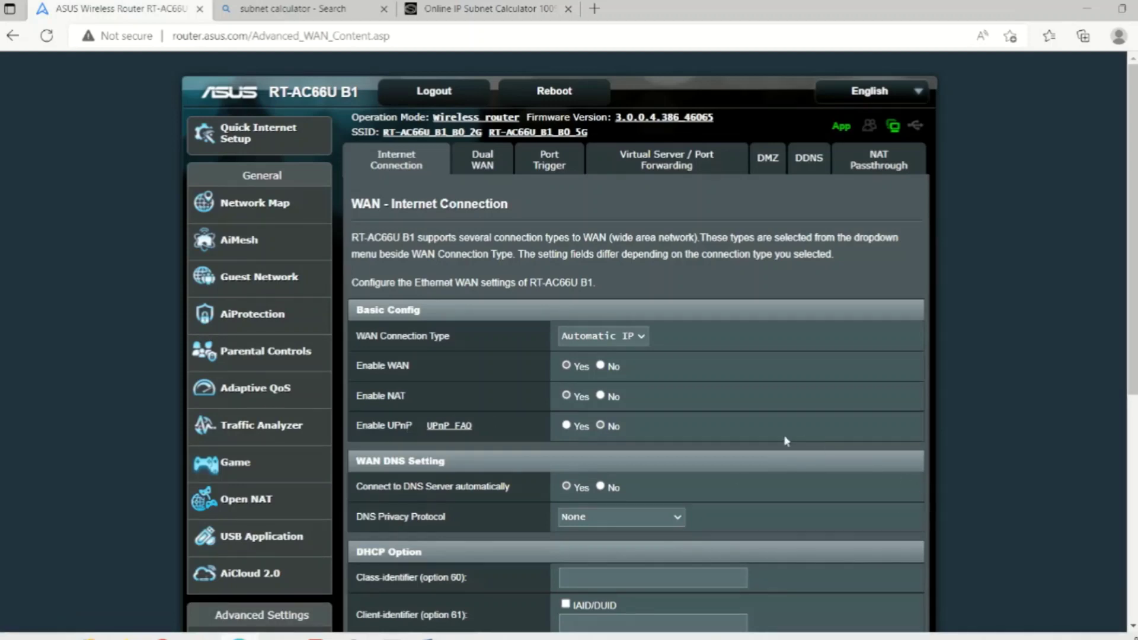
# - Apply the WAN Internet Connection settings with Automatic IP and UPnP off
pyautogui.scroll(-3, 784, 439)
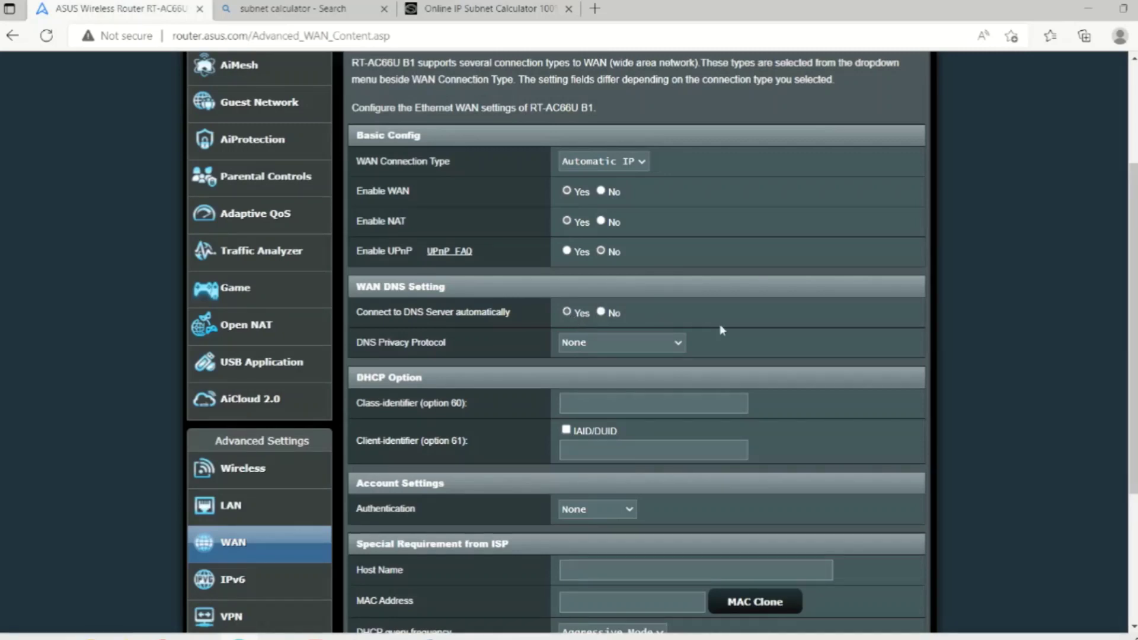
pyautogui.scroll(-4, 721, 329)
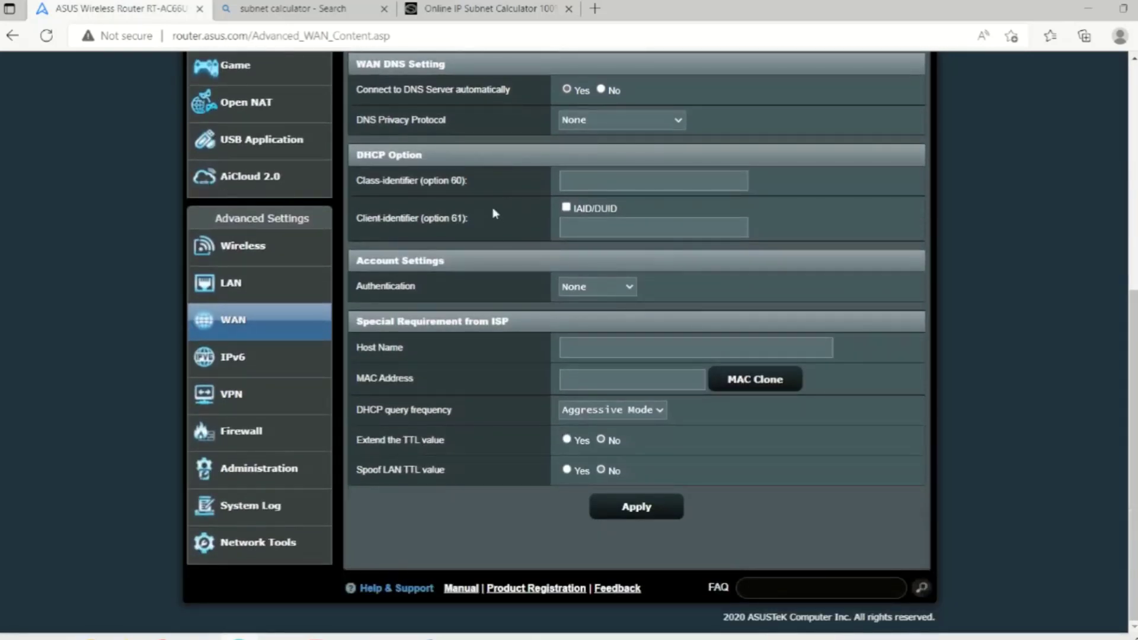
pyautogui.scroll(7, 497, 262)
pyautogui.scroll(-7, 496, 262)
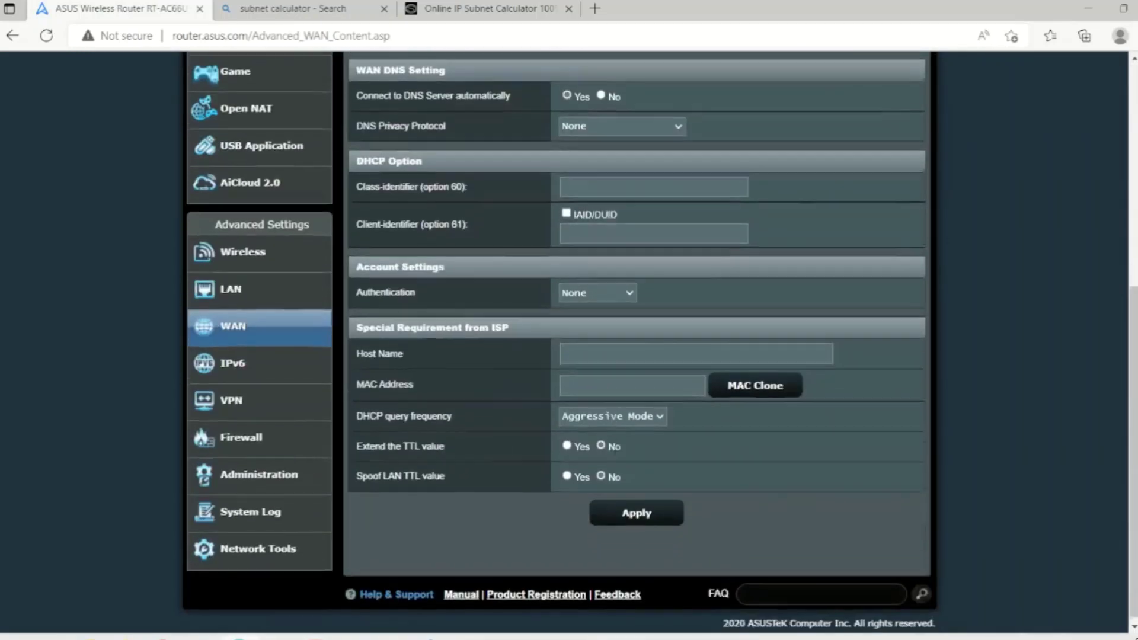
pyautogui.scroll(5, 774, 422)
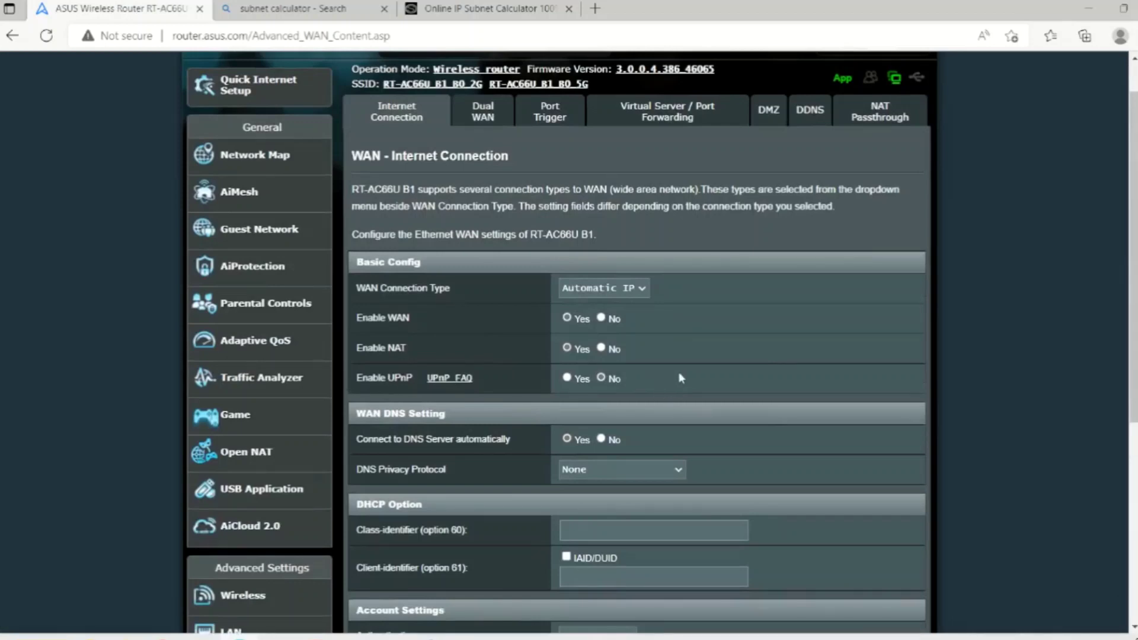
pyautogui.scroll(-5, 681, 378)
pyautogui.click(638, 508)
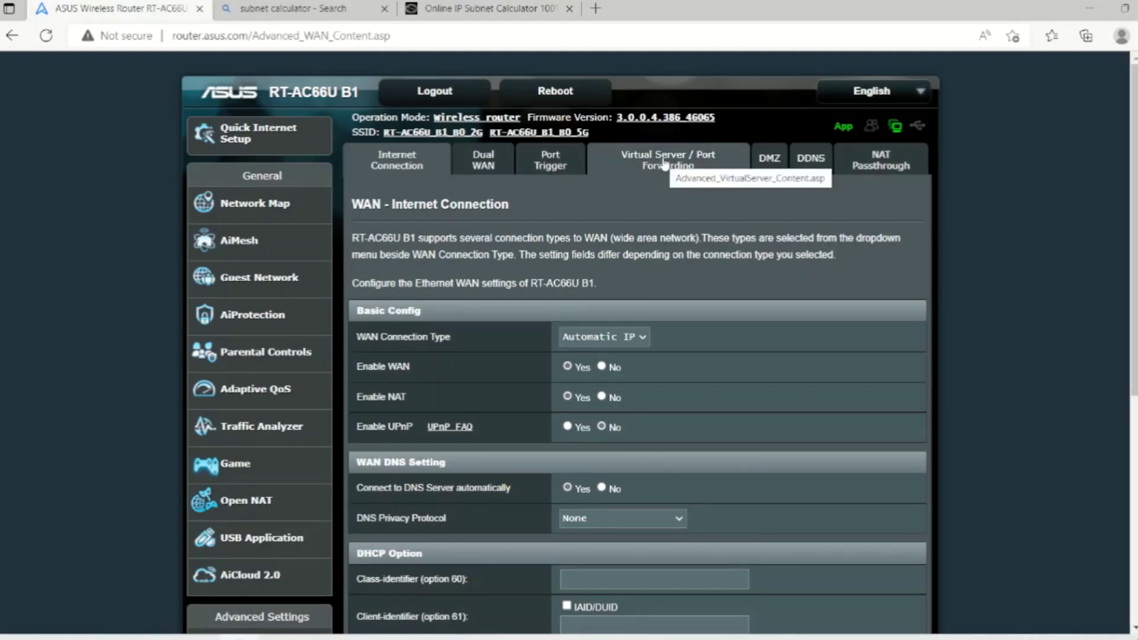
pyautogui.scroll(-4, 665, 164)
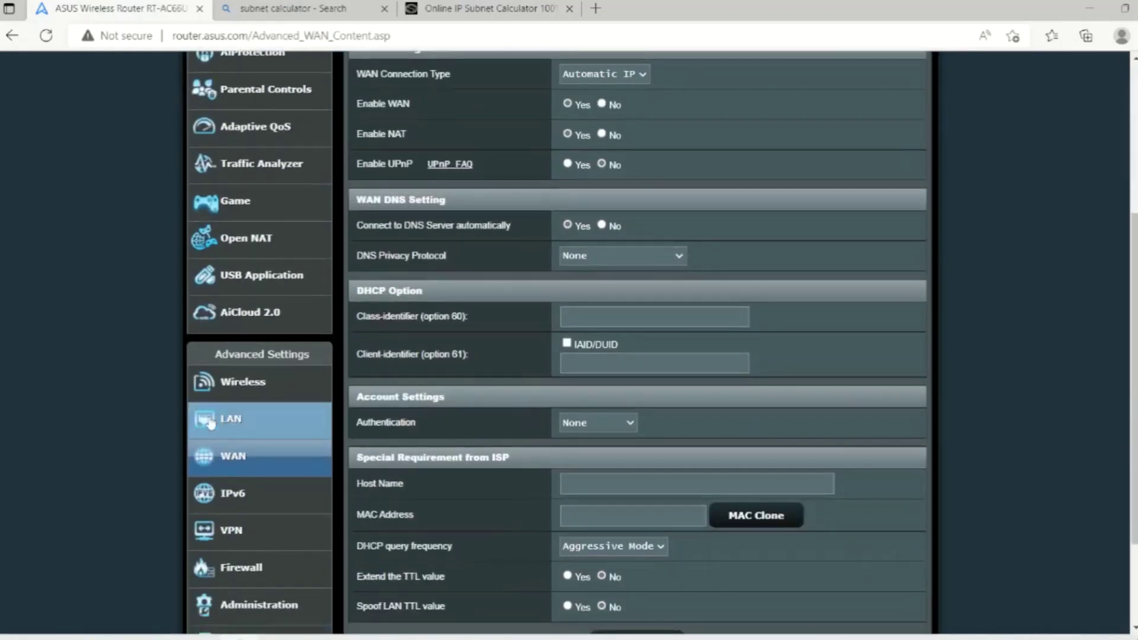
# - Open the LAN IP page and compare its 192.168.50.1 address with the ipconfig default gateway
pyautogui.click(211, 422)
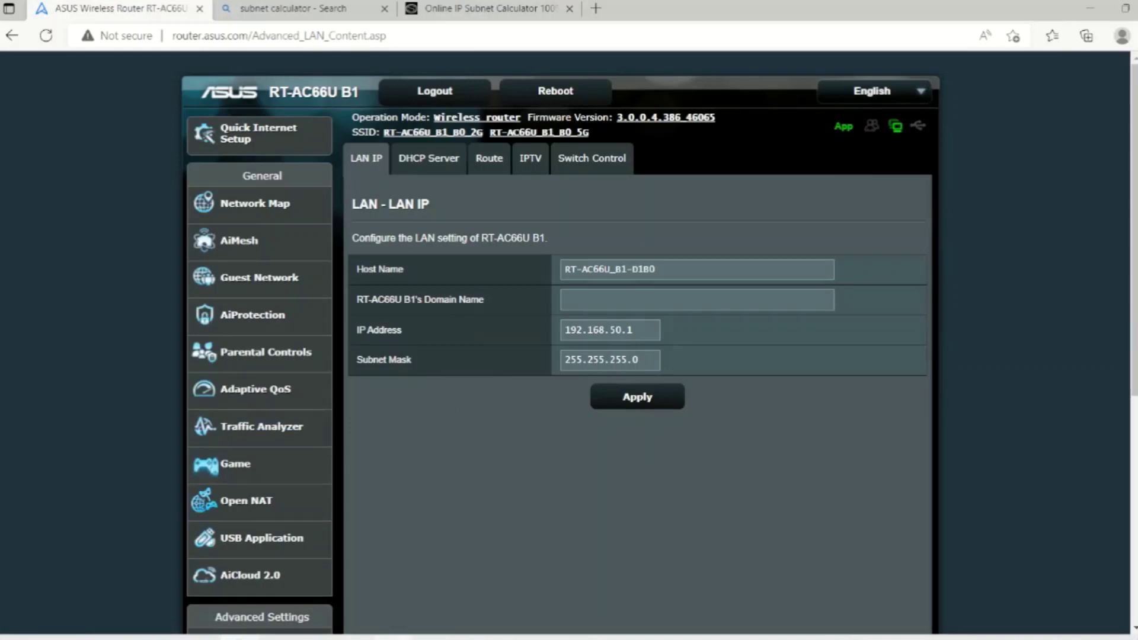
pyautogui.click(394, 638)
pyautogui.moveTo(452, 13); pyautogui.dragTo(430, 13)
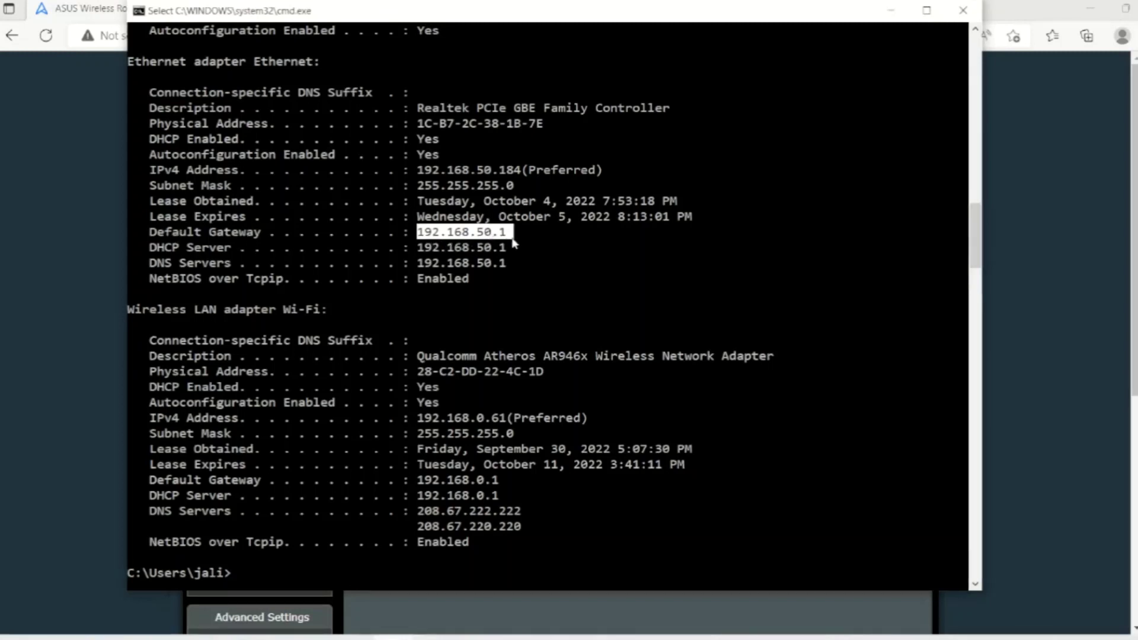
pyautogui.click(55, 323)
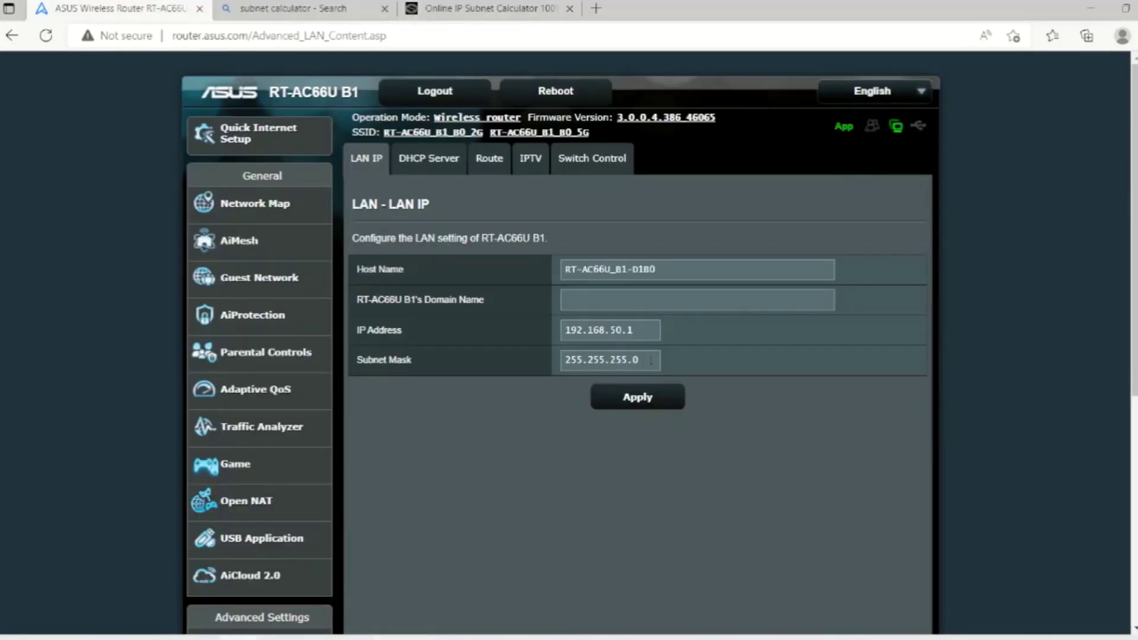
pyautogui.doubleClick(638, 327)
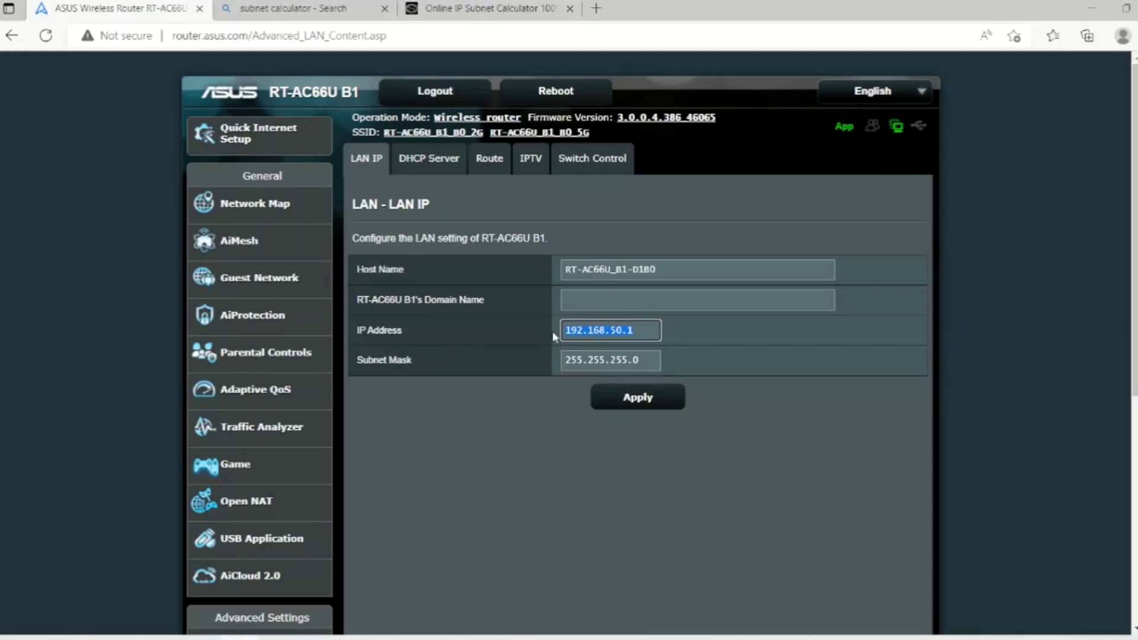
pyautogui.hotkey('alt', 'Tab')
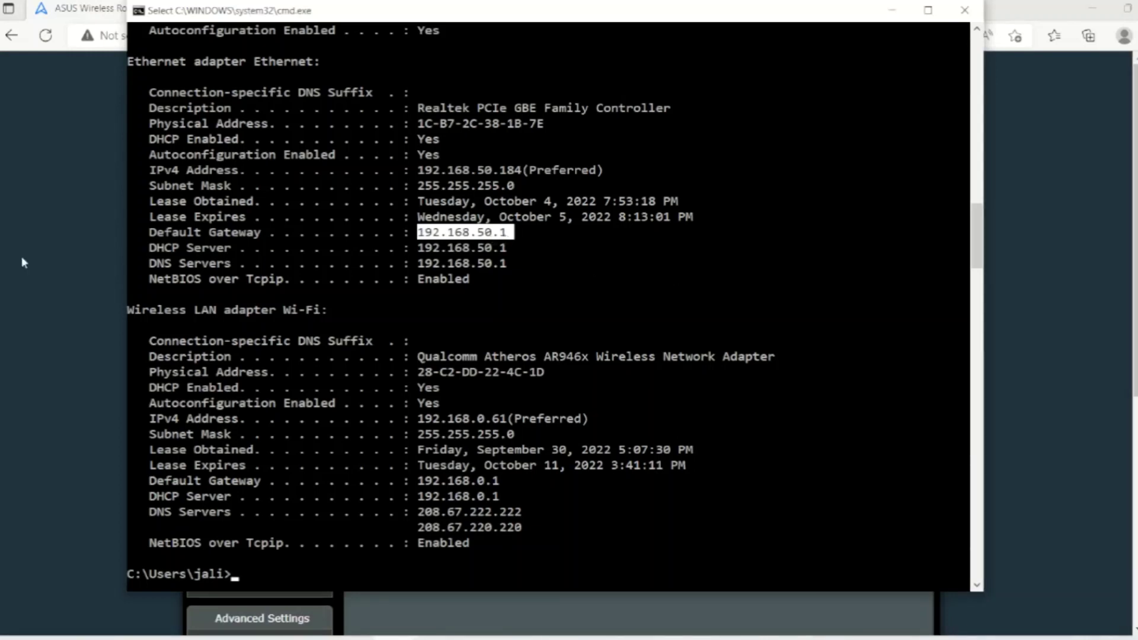
pyautogui.click(43, 263)
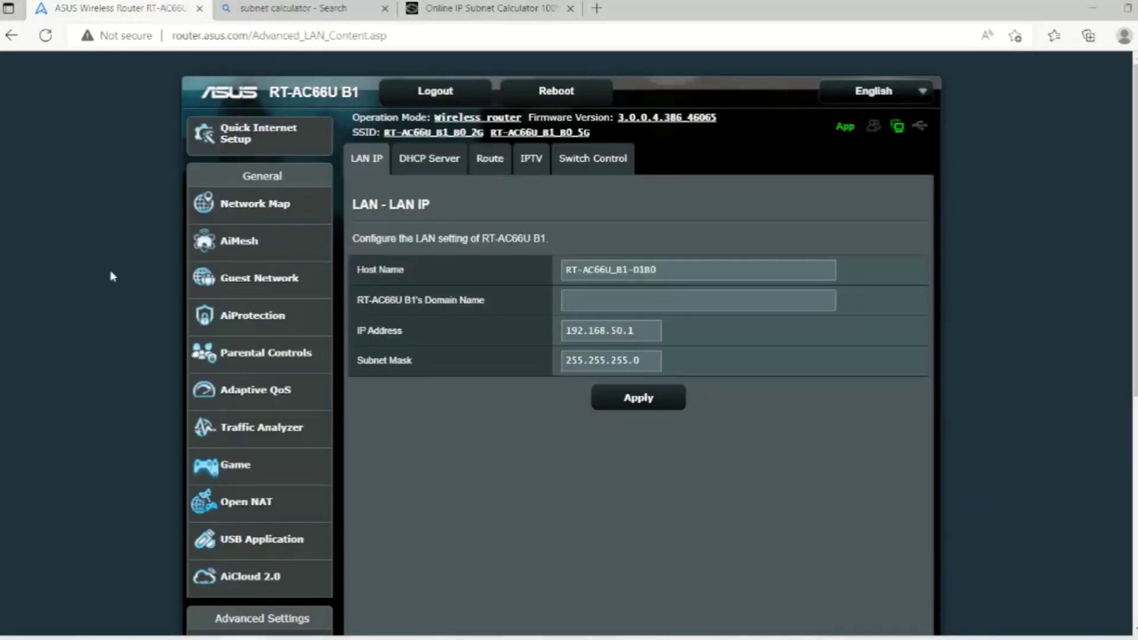
# - Replace the LAN IP address with 192.168.5.1 and select the 255.255.255.0 subnet mask value
pyautogui.doubleClick(645, 335)
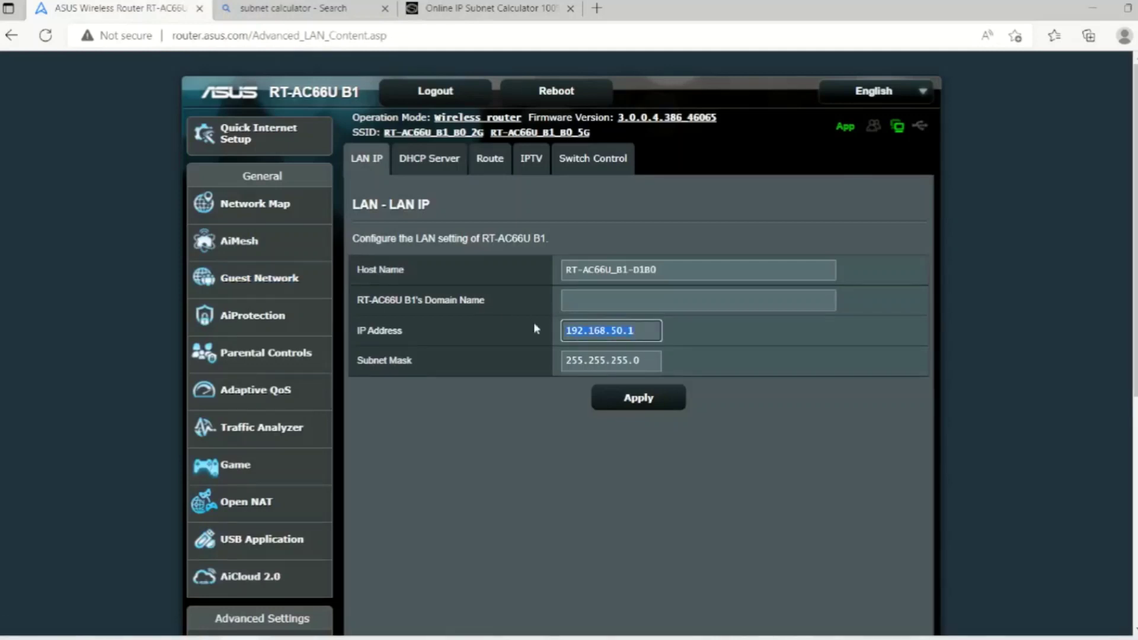
pyautogui.write('10.0.01')
pyautogui.press('BackSpace')
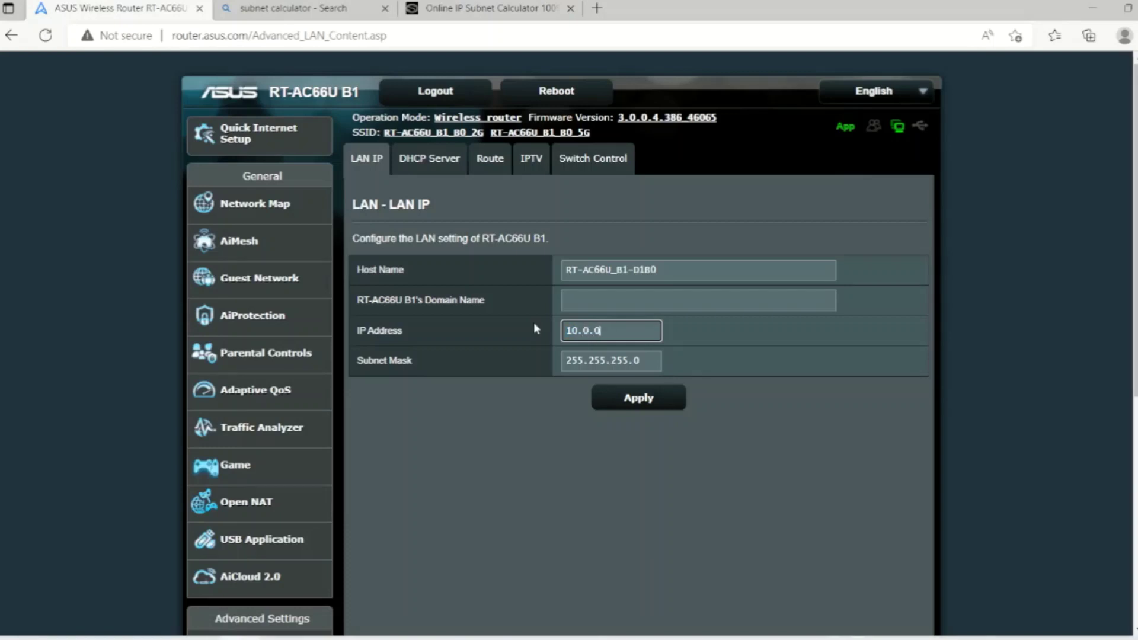
pyautogui.write('.1')
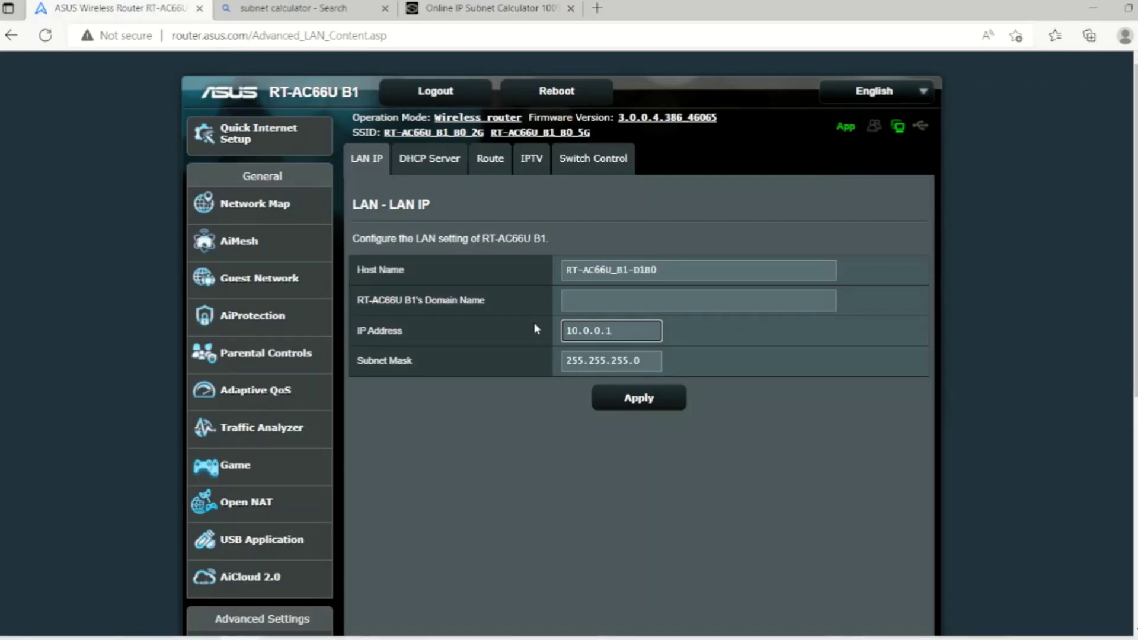
pyautogui.press('BackSpace')
pyautogui.press('BackSpace')
pyautogui.press('BackSpace')
pyautogui.press('BackSpace')
pyautogui.press('BackSpace')
pyautogui.press('BackSpace')
pyautogui.press('BackSpace')
pyautogui.write('92.168')
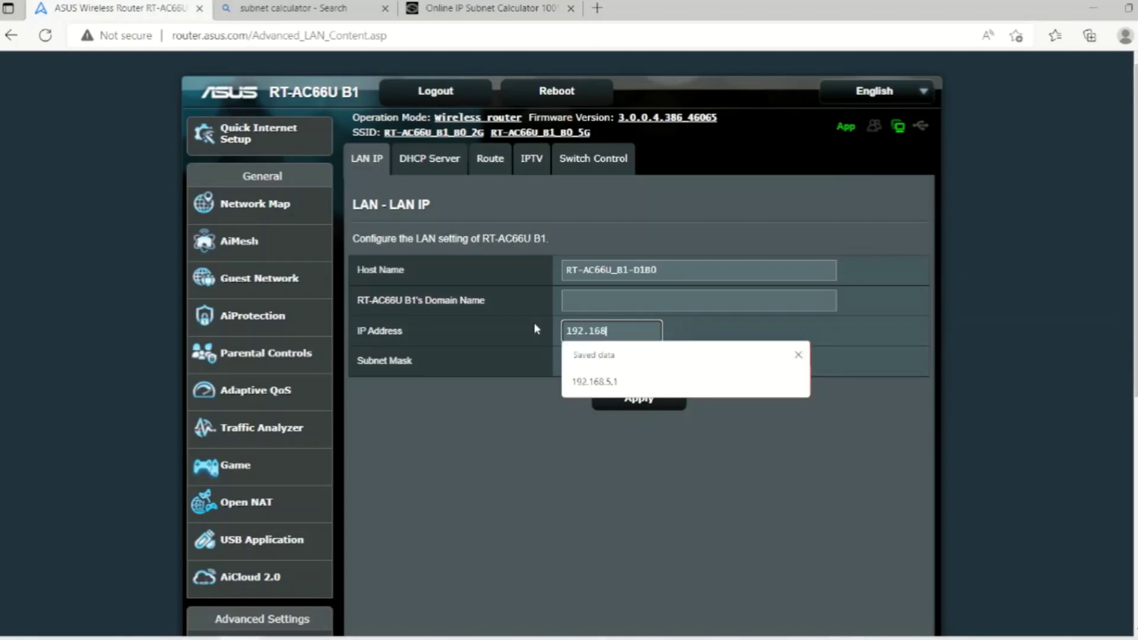
pyautogui.write('.5.1')
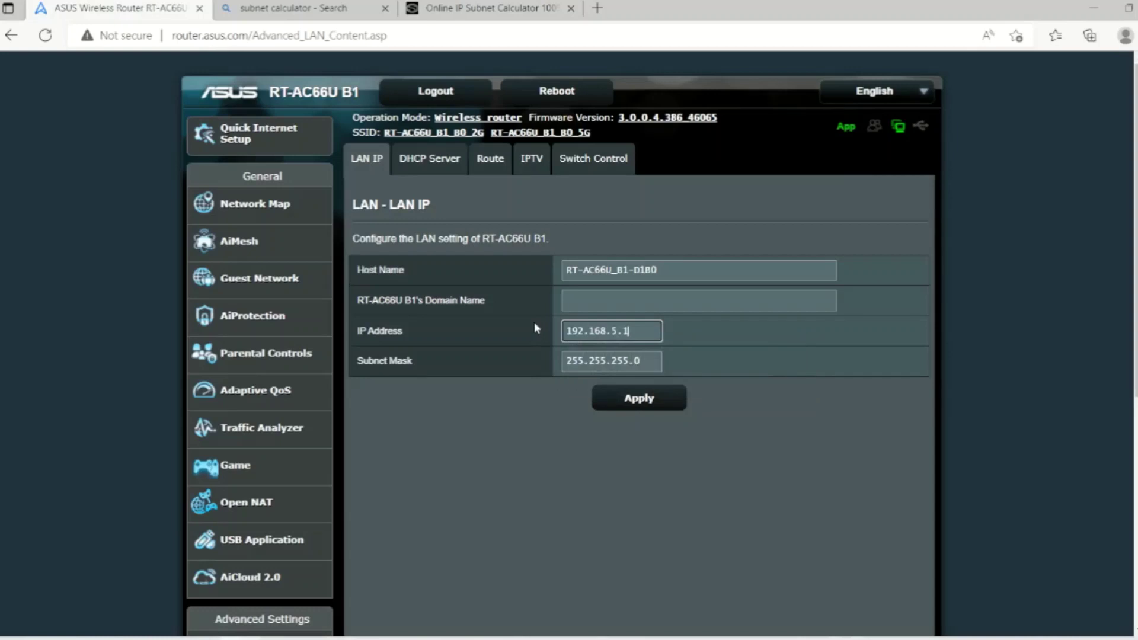
pyautogui.click(649, 362)
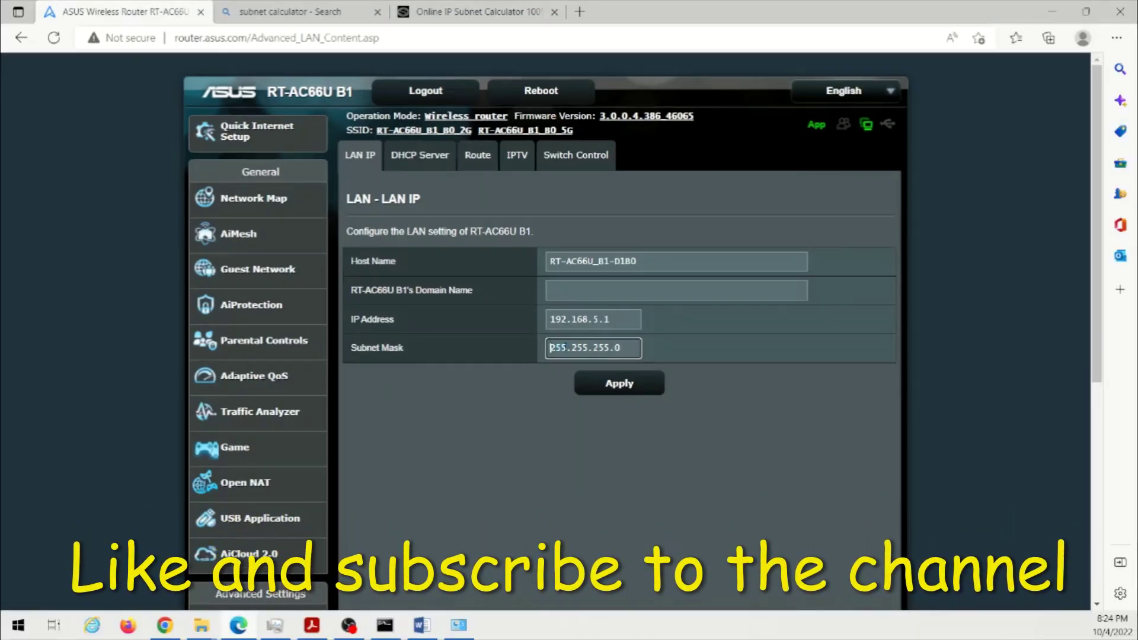
pyautogui.moveTo(567, 361); pyautogui.dragTo(664, 366)
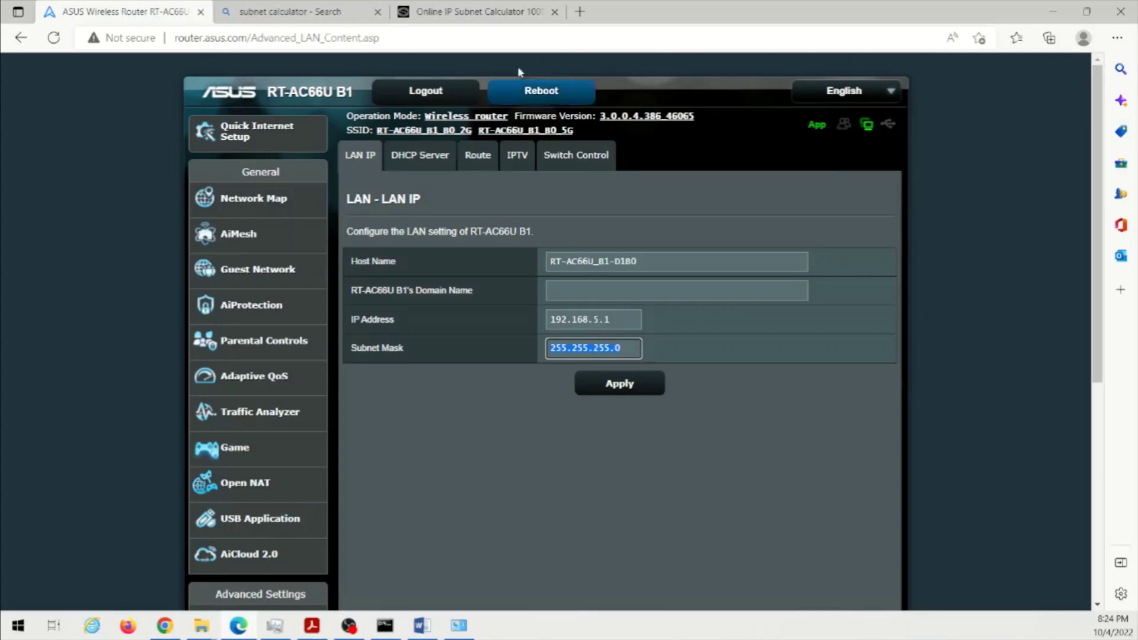
# - Recalculate the subnet calculator for IP address 192.168.5.1
pyautogui.click(460, 13)
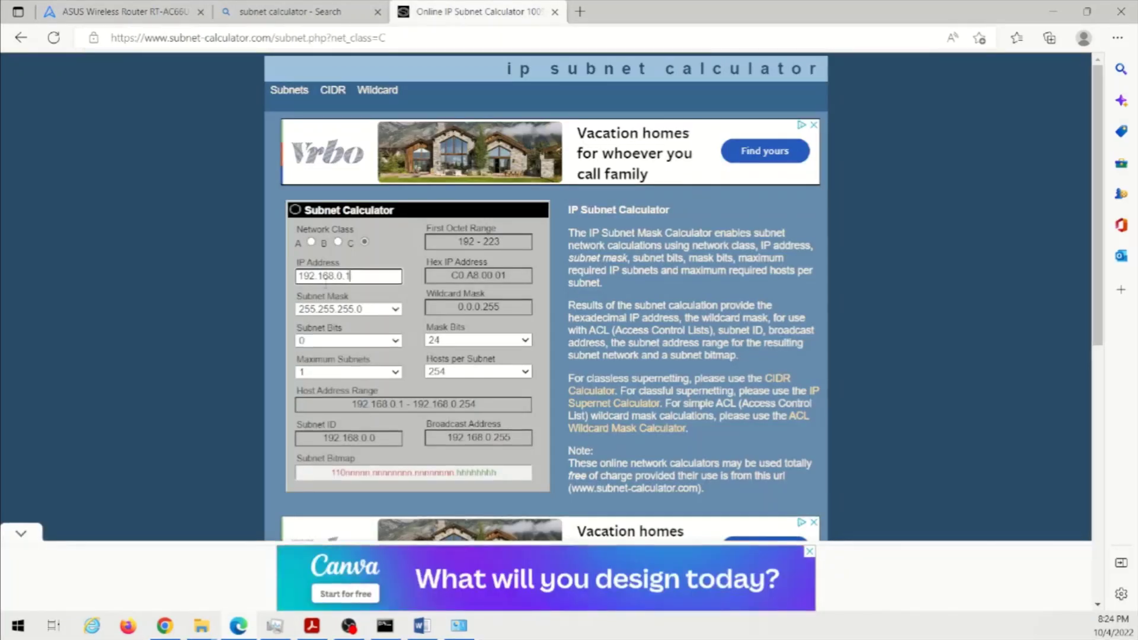
pyautogui.click(337, 277)
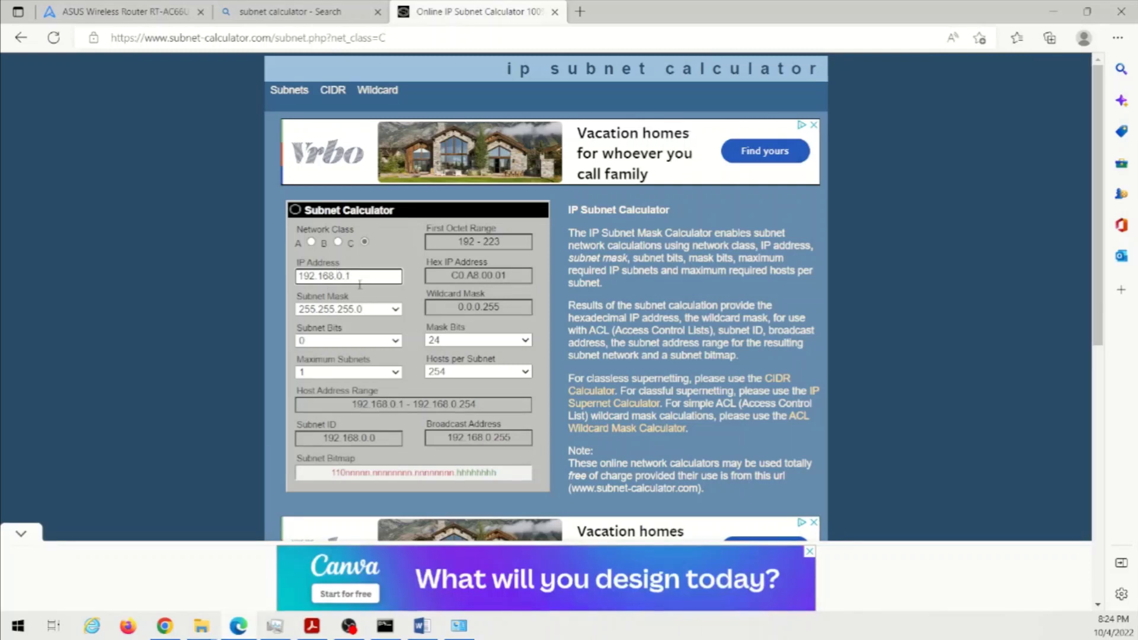
pyautogui.press('Delete')
pyautogui.write('5')
pyautogui.click(265, 322)
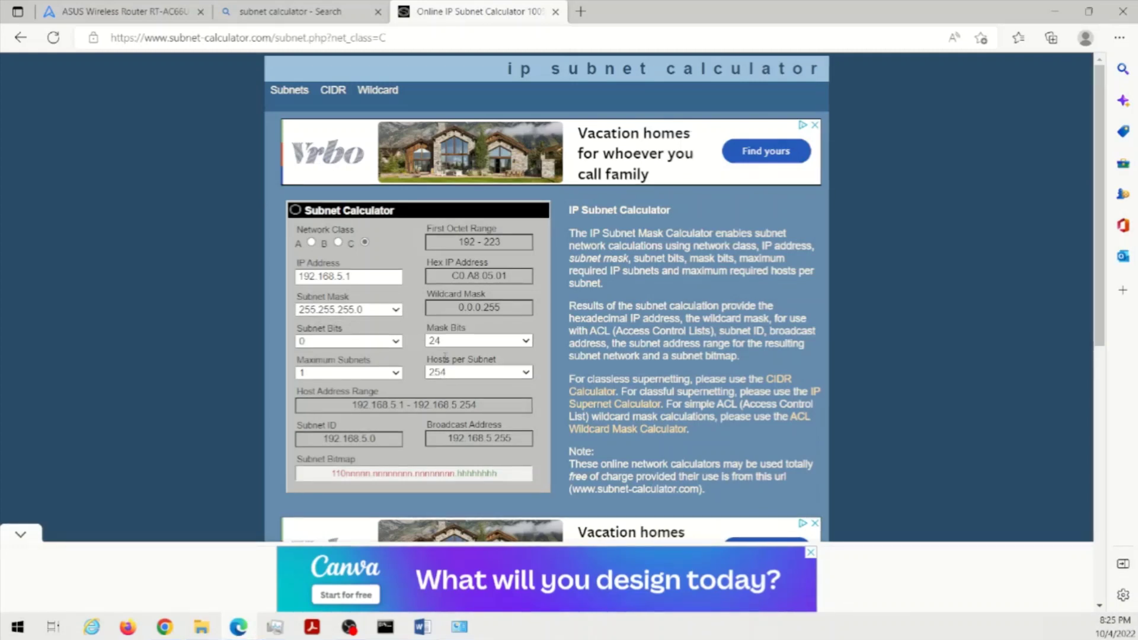
# - Switch the calculator to Class B and choose 23 mask bits
pyautogui.click(445, 341)
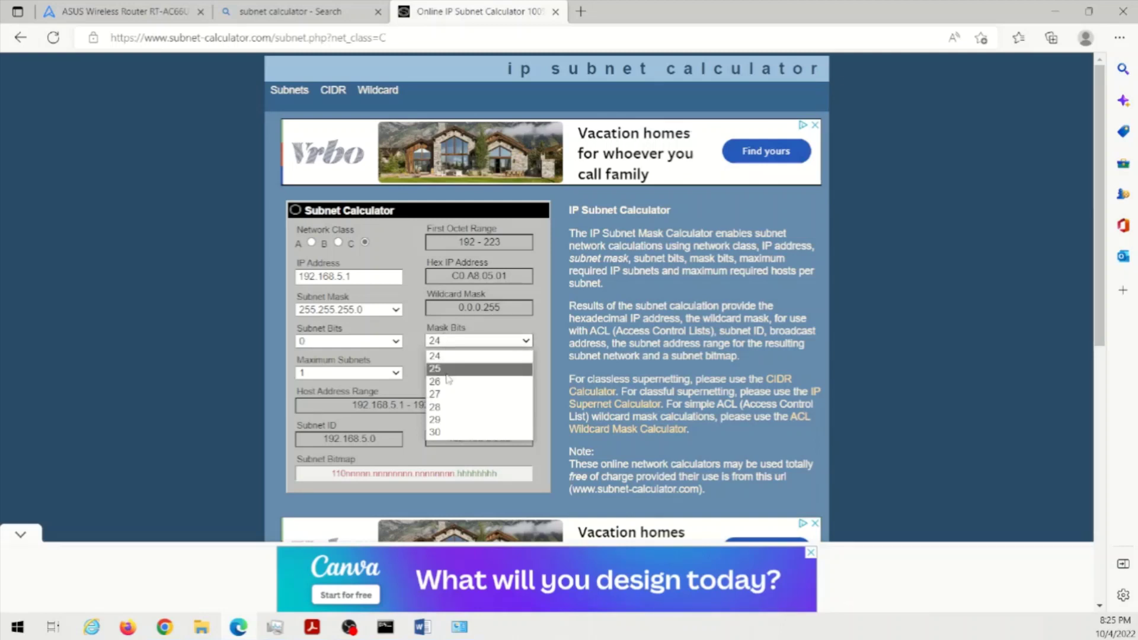
pyautogui.click(448, 356)
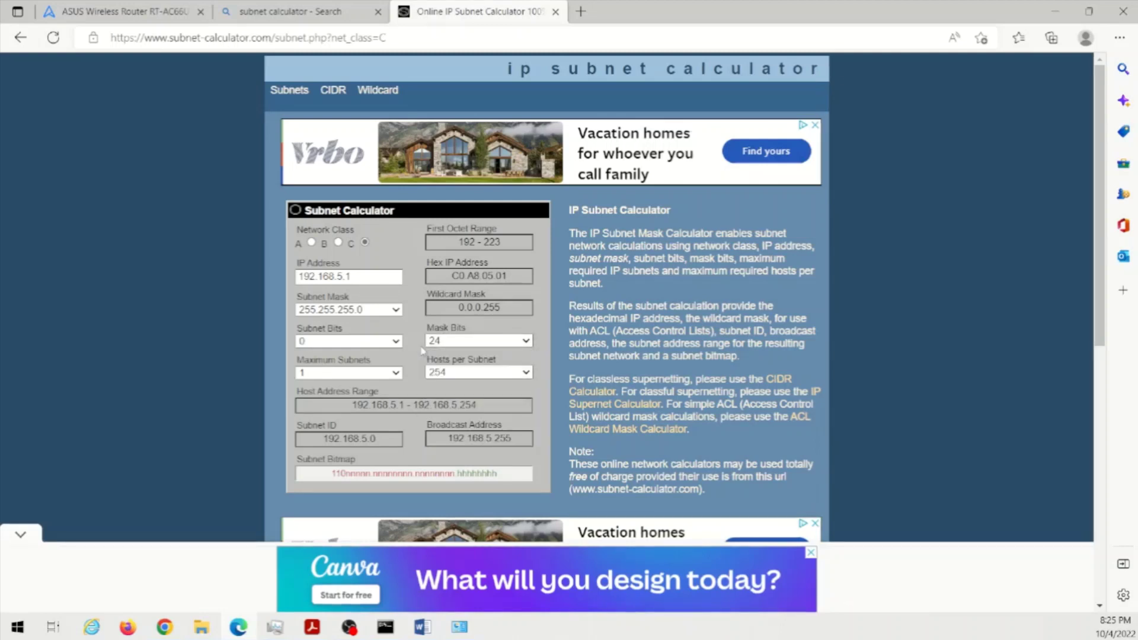
pyautogui.click(456, 343)
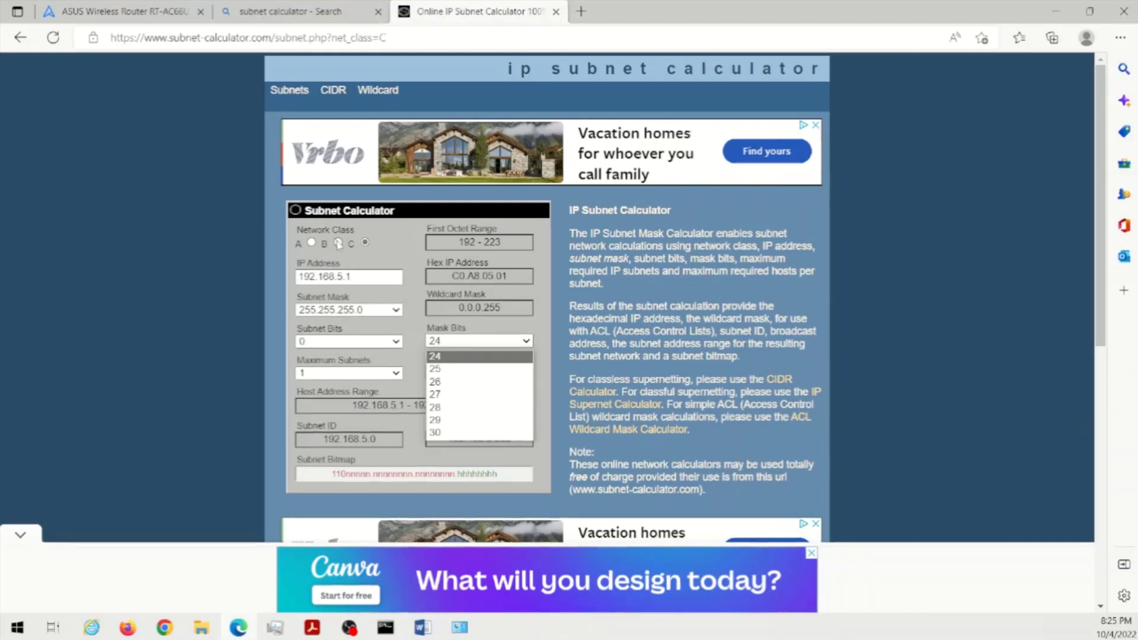
pyautogui.click(338, 243)
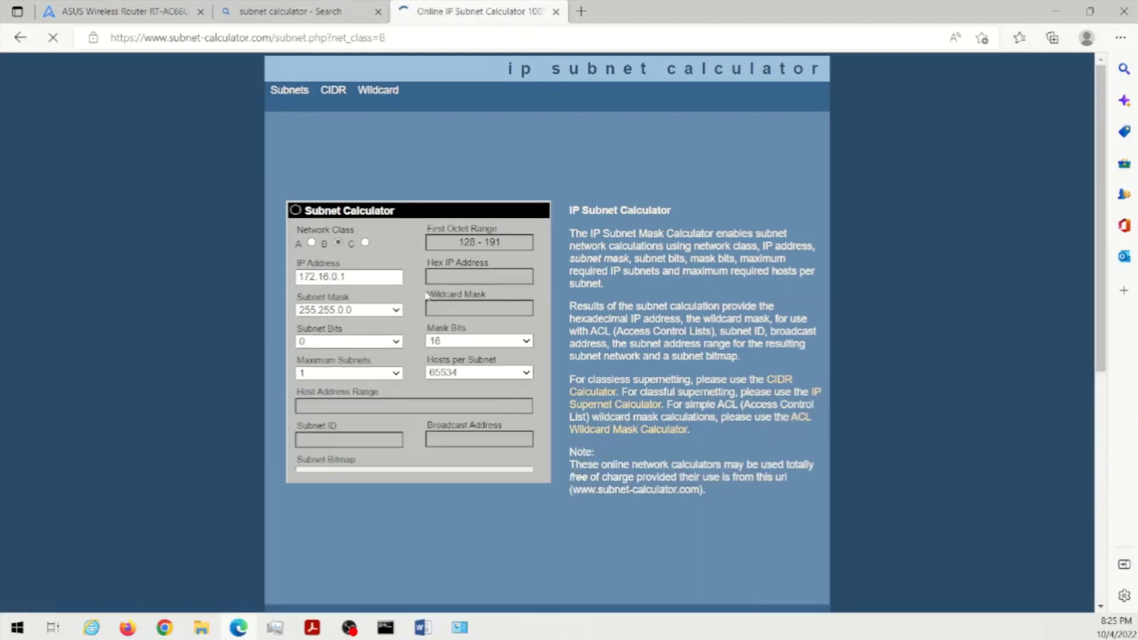
pyautogui.click(440, 342)
pyautogui.click(442, 446)
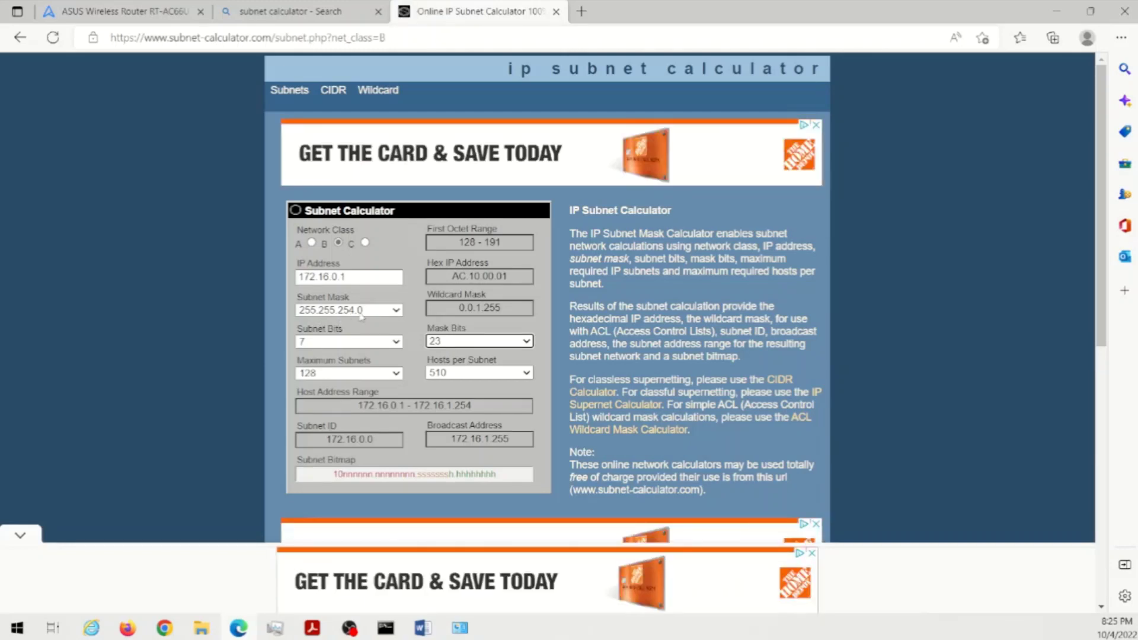
# - Enter subnet mask 255.255.254.0 on the router, then reset the calculator to Class C
pyautogui.click(119, 11)
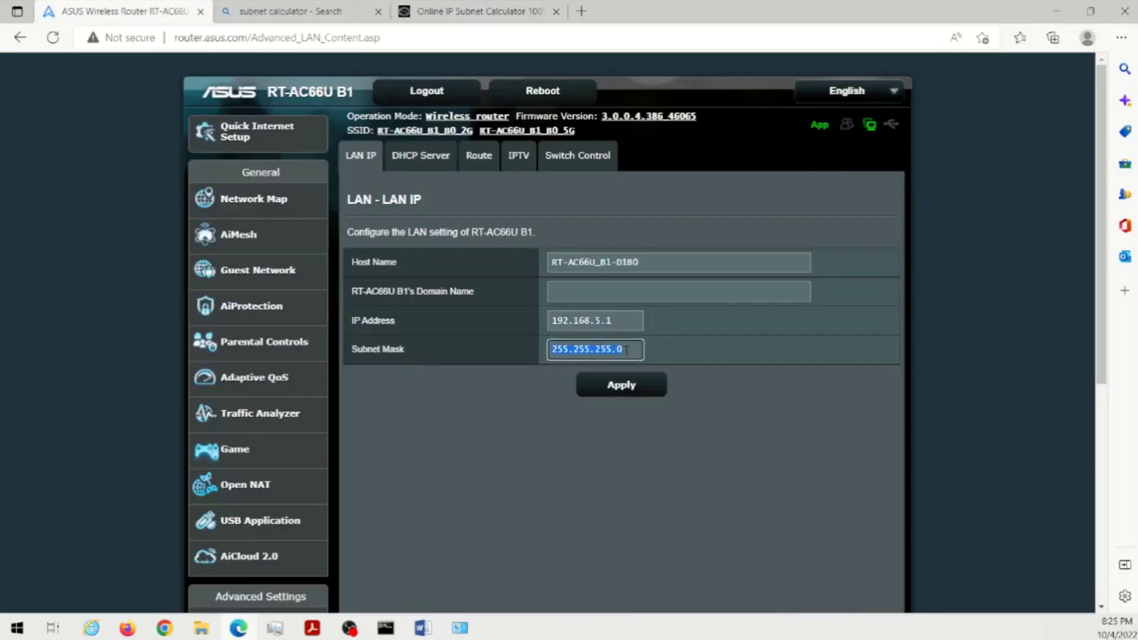
pyautogui.write('25')
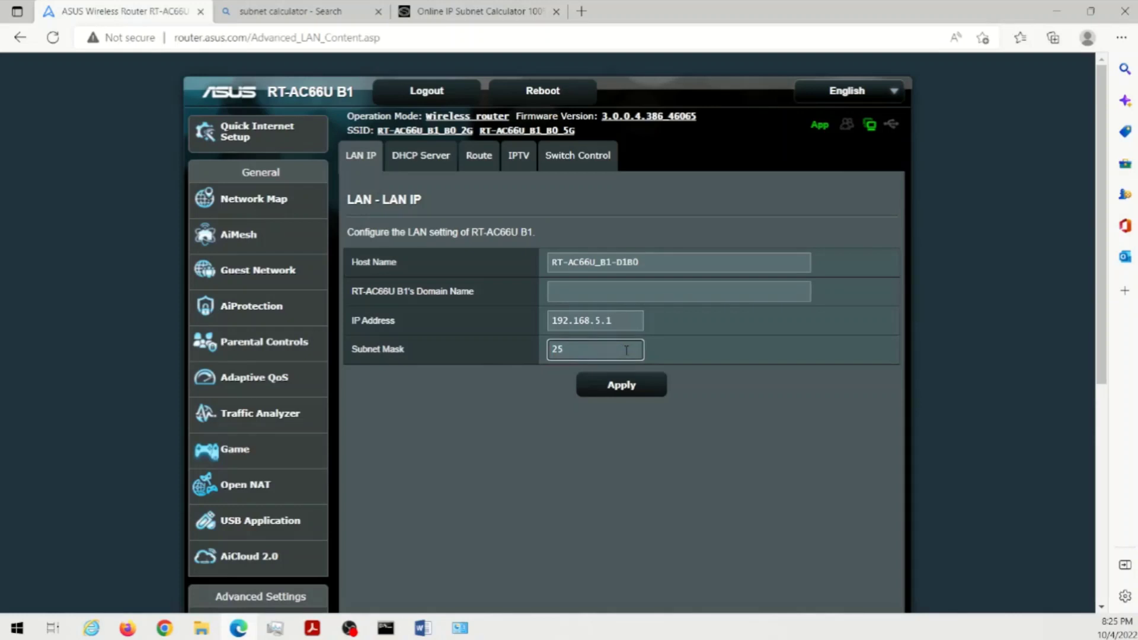
pyautogui.write('5.255.254.0')
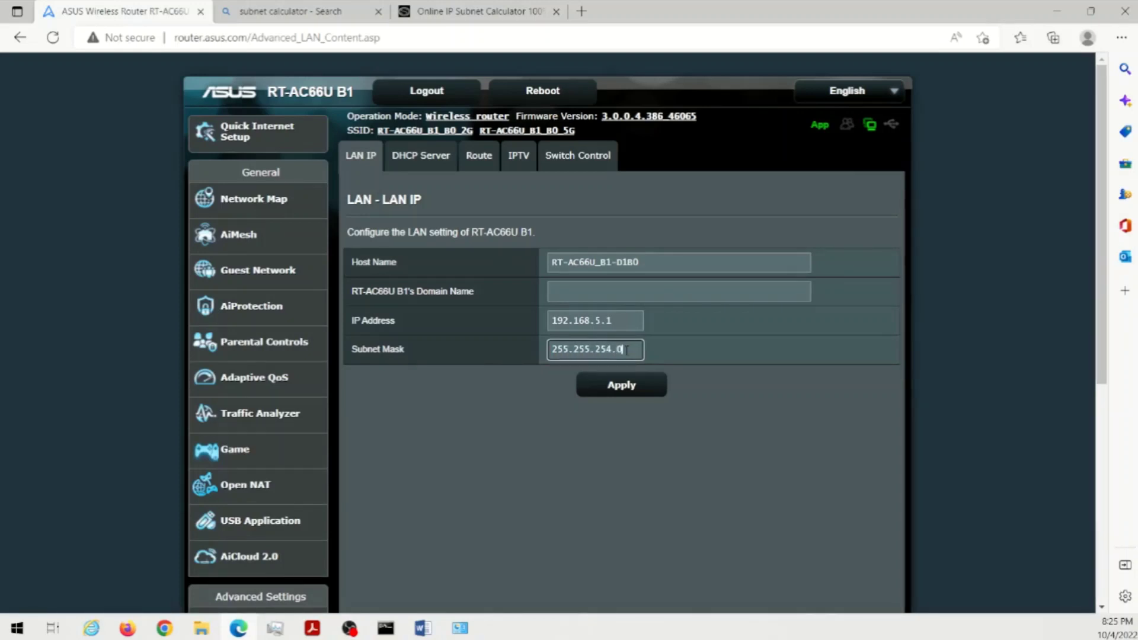
pyautogui.click(471, 11)
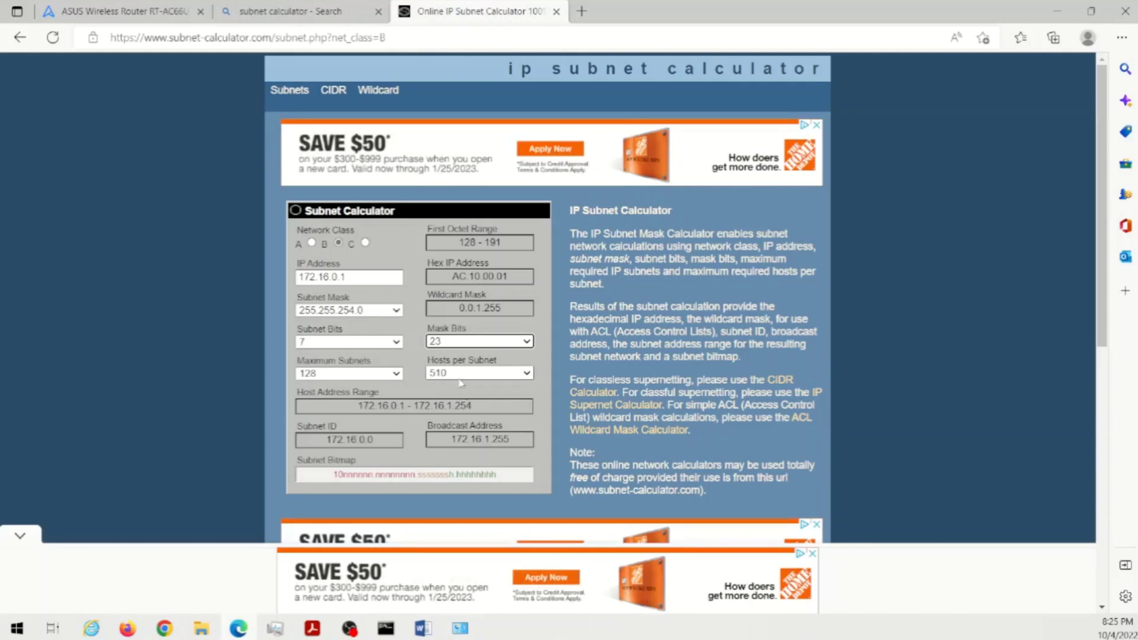
pyautogui.click(365, 243)
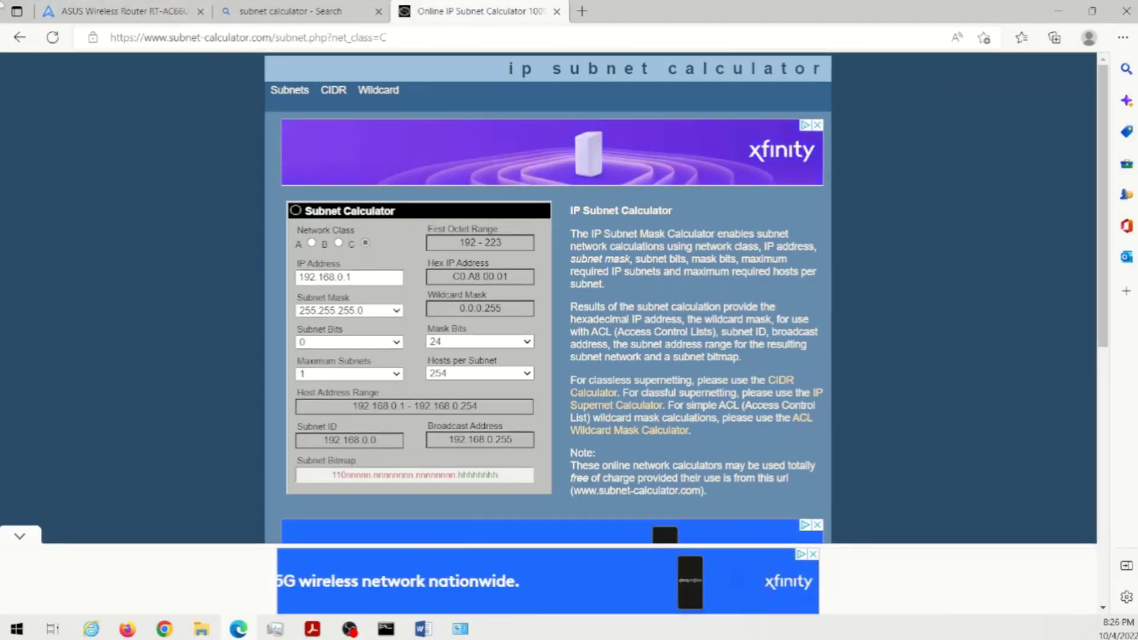
# - Change the router's subnet mask back to 255.255.255.0
pyautogui.click(124, 11)
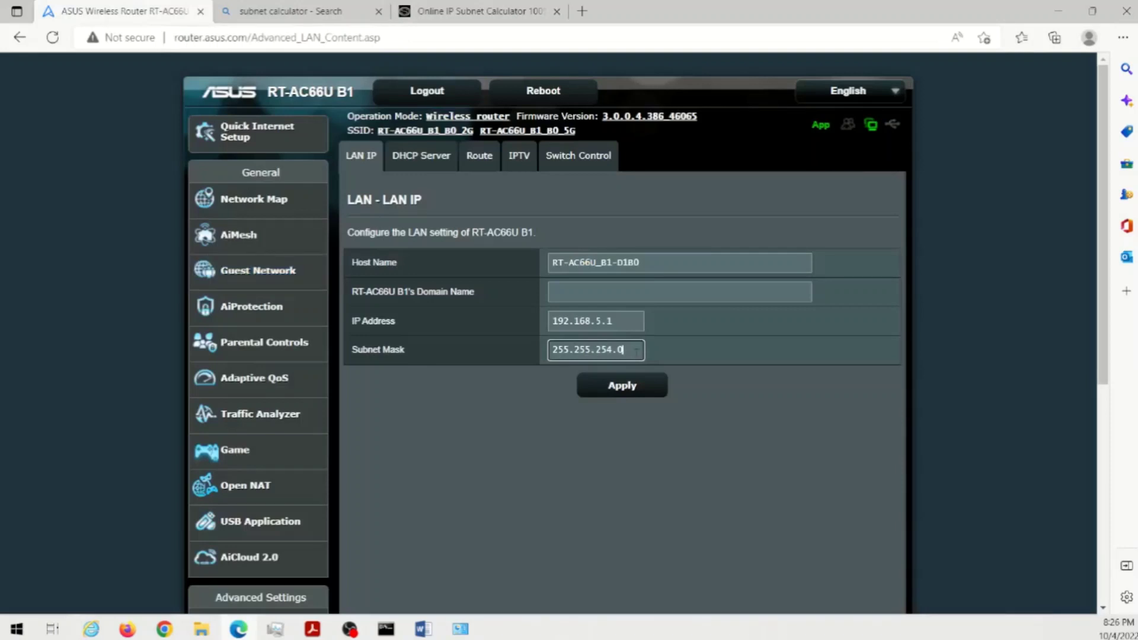
pyautogui.press('BackSpace')
pyautogui.press('BackSpace')
pyautogui.press('BackSpace')
pyautogui.write('5.0')
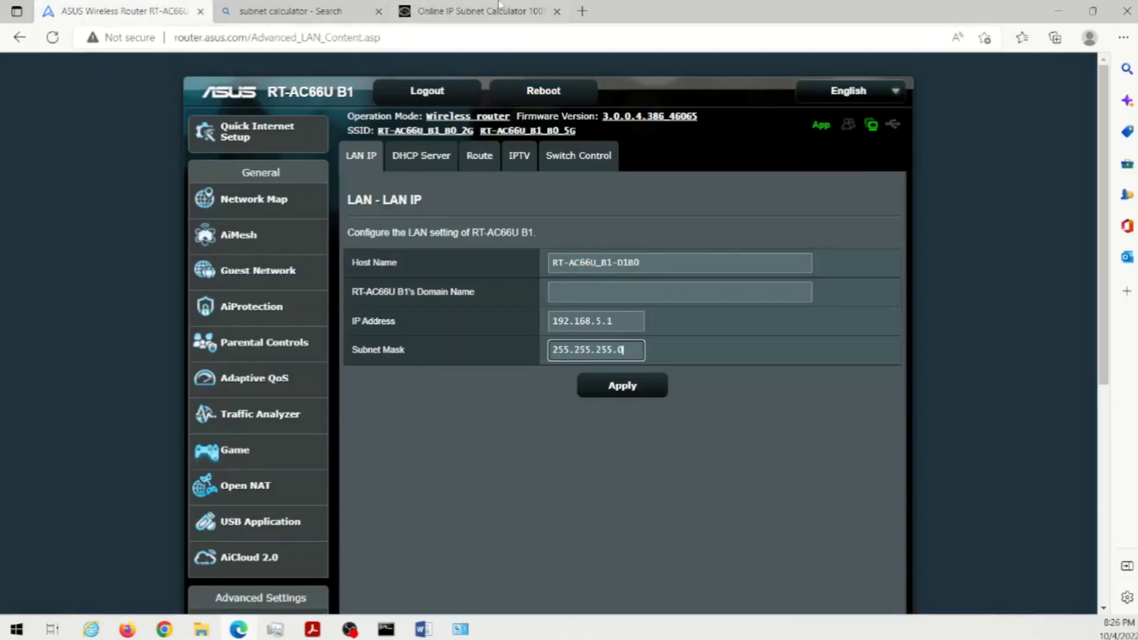
# - Check 26 mask bits in the calculator (255.255.255.192, 62 hosts), then return to the router page
pyautogui.click(474, 10)
pyautogui.click(481, 342)
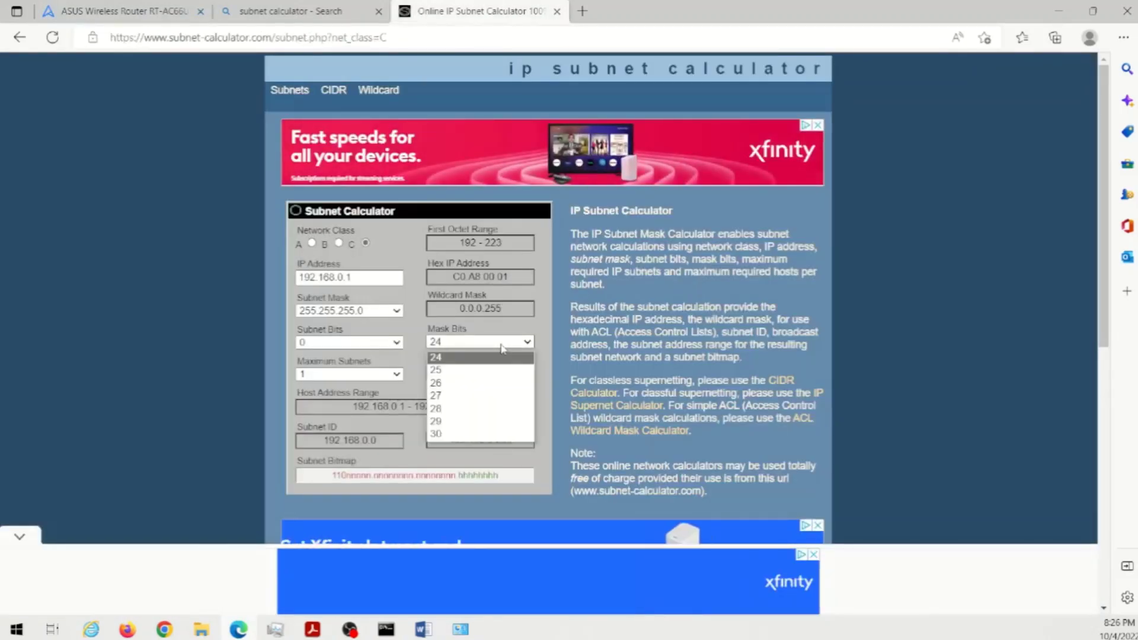
pyautogui.click(458, 407)
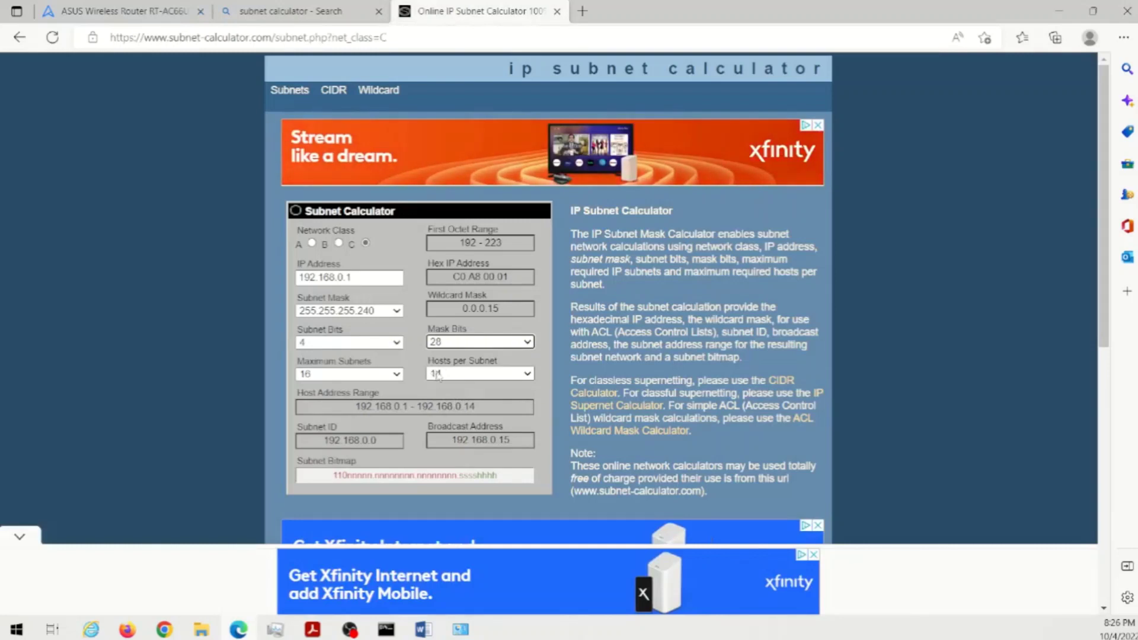
pyautogui.click(480, 342)
pyautogui.click(450, 385)
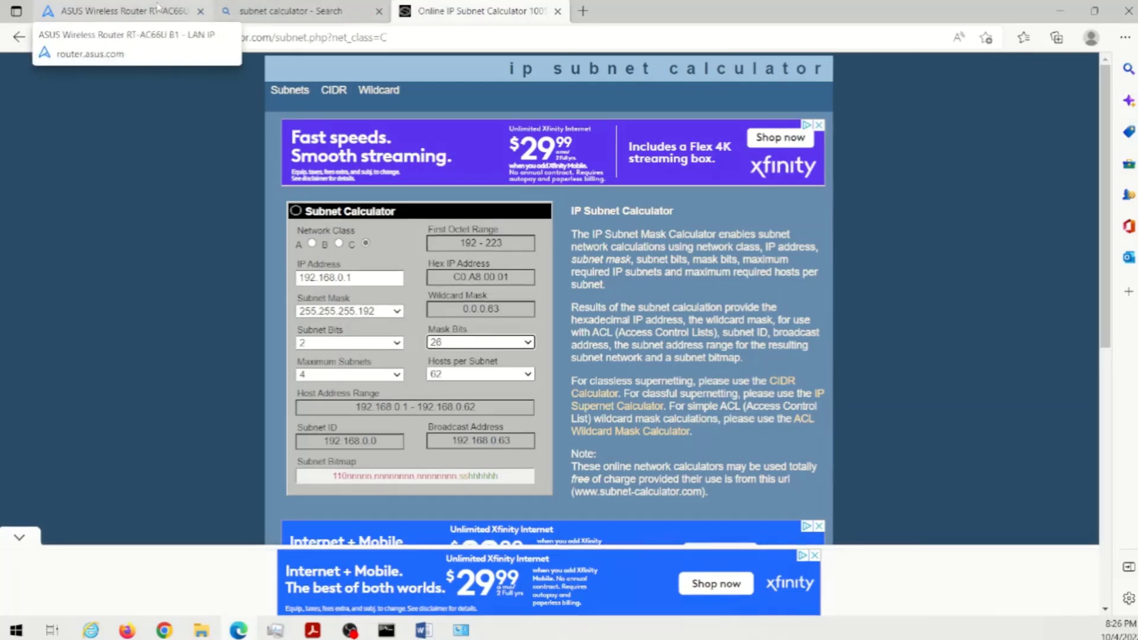
pyautogui.click(159, 7)
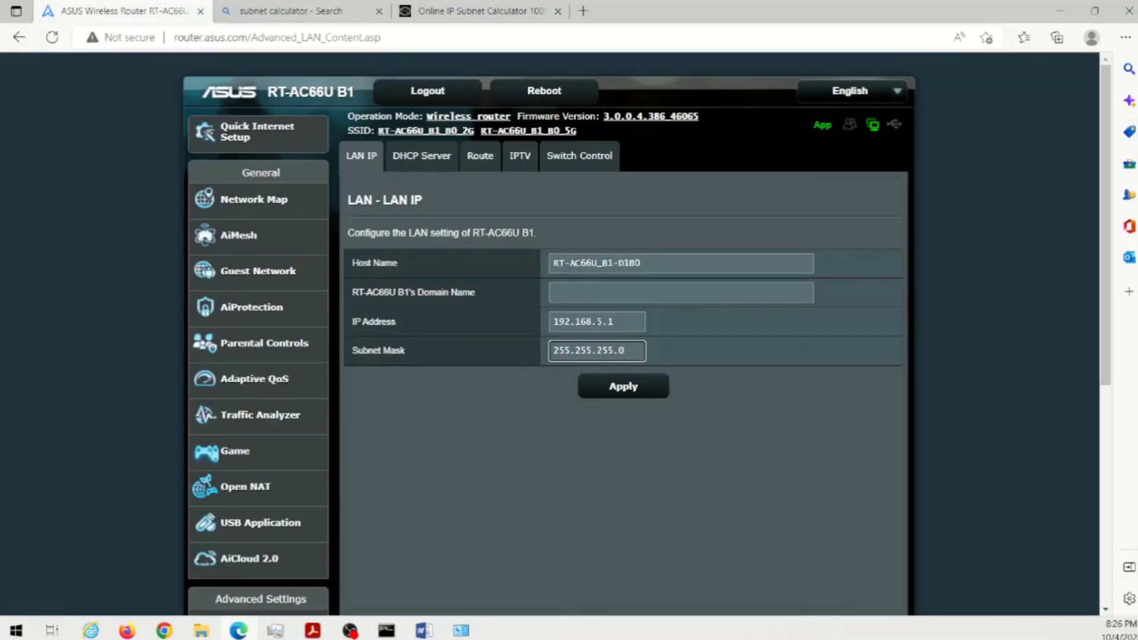
pyautogui.moveTo(616, 265); pyautogui.dragTo(605, 254)
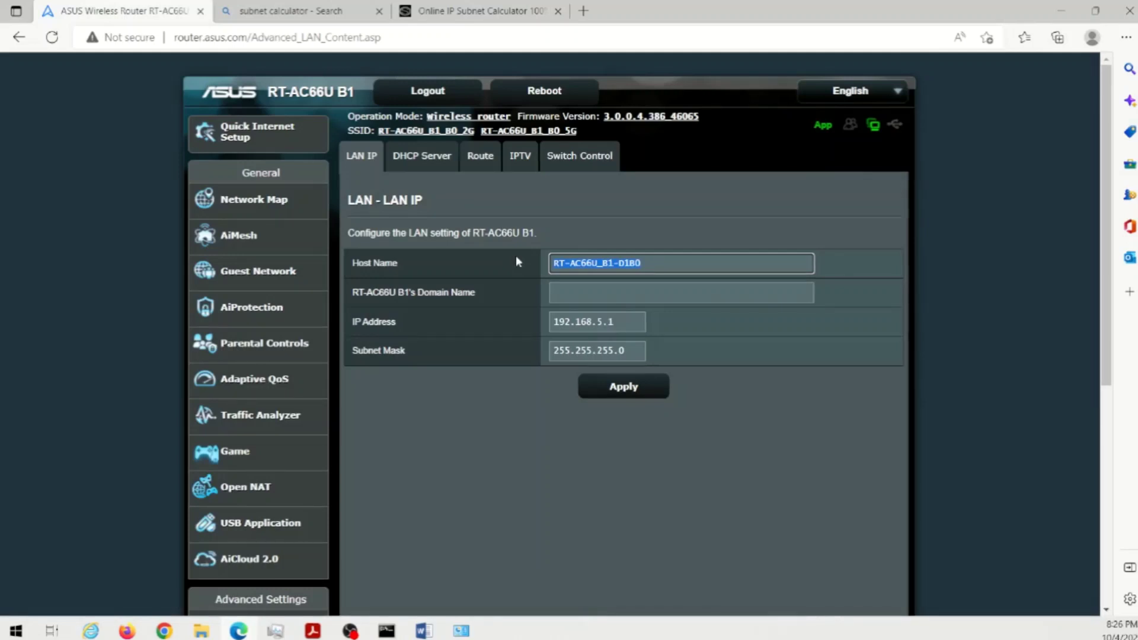
pyautogui.click(558, 263)
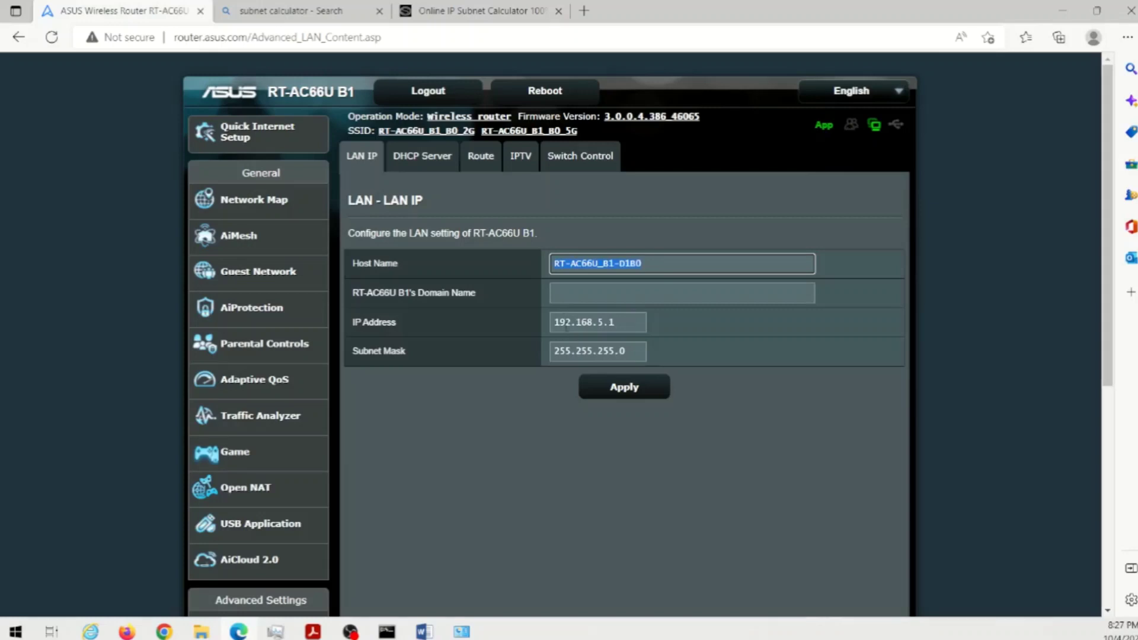
pyautogui.moveTo(570, 329); pyautogui.dragTo(655, 334)
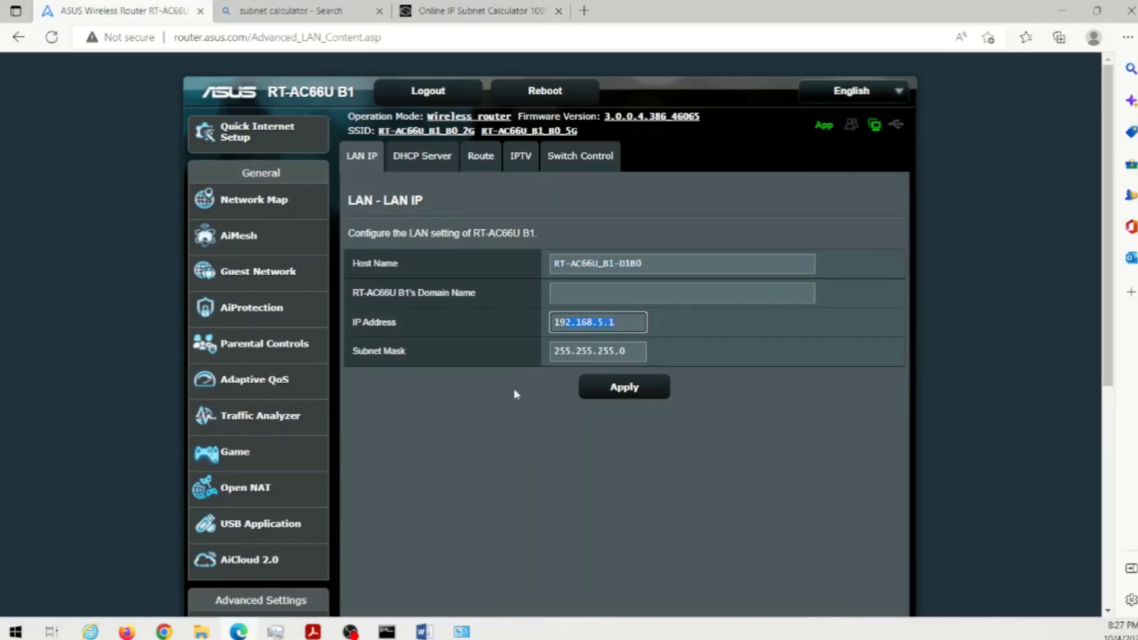
pyautogui.click(554, 263)
pyautogui.moveTo(555, 263); pyautogui.dragTo(653, 264)
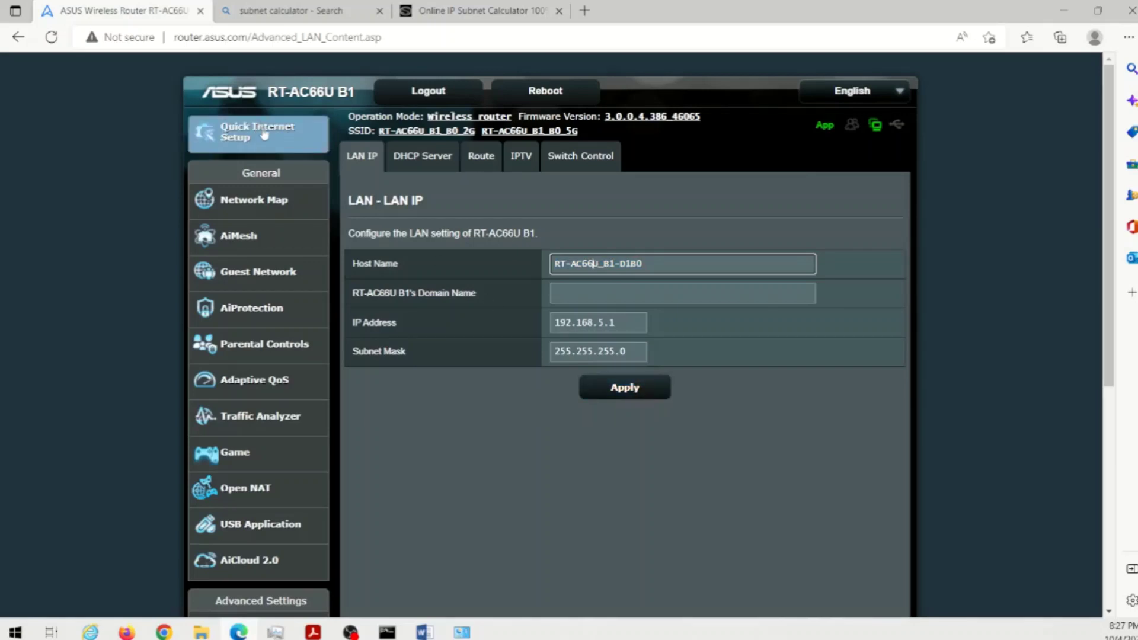
pyautogui.click(387, 633)
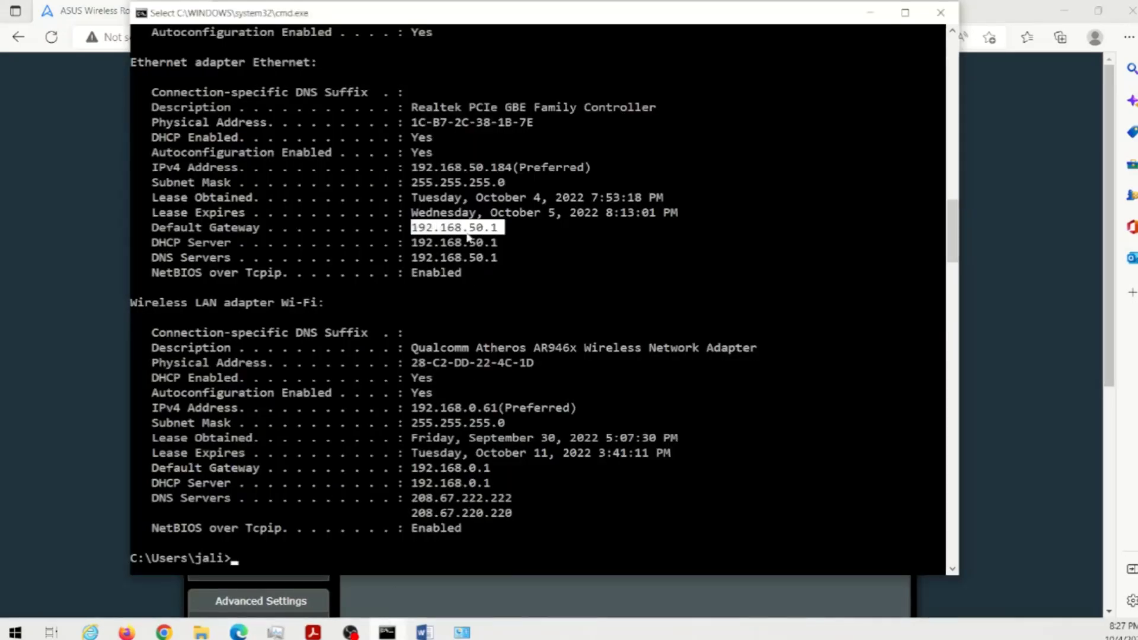
pyautogui.click(46, 386)
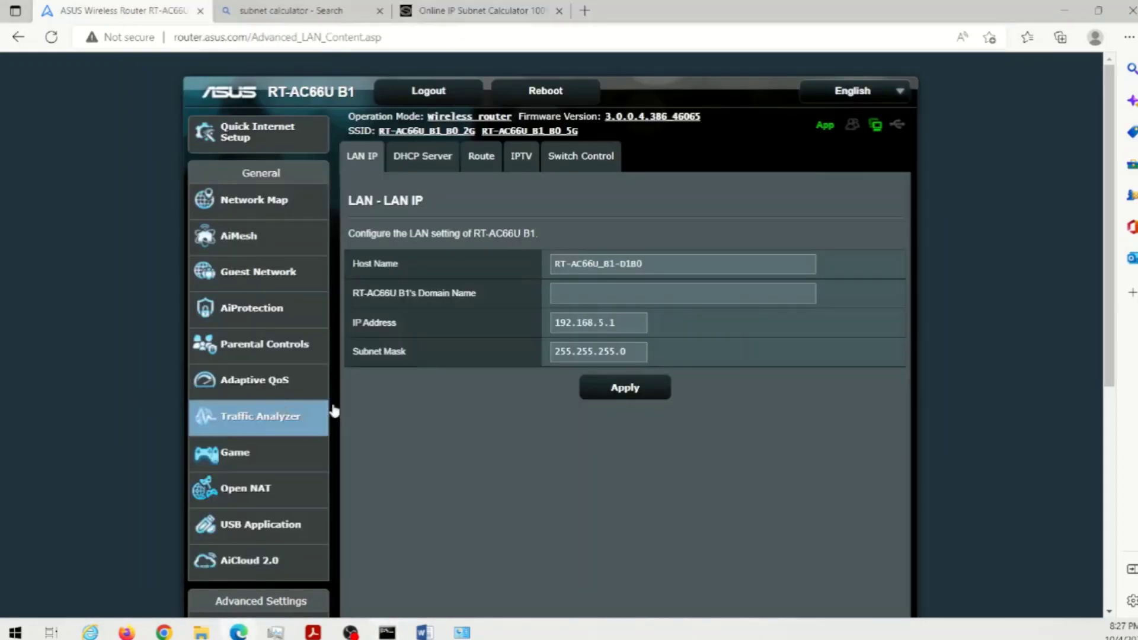
# - Apply the 192.168.5.1 LAN IP settings and accept the automatic IP pool update
pyautogui.click(626, 389)
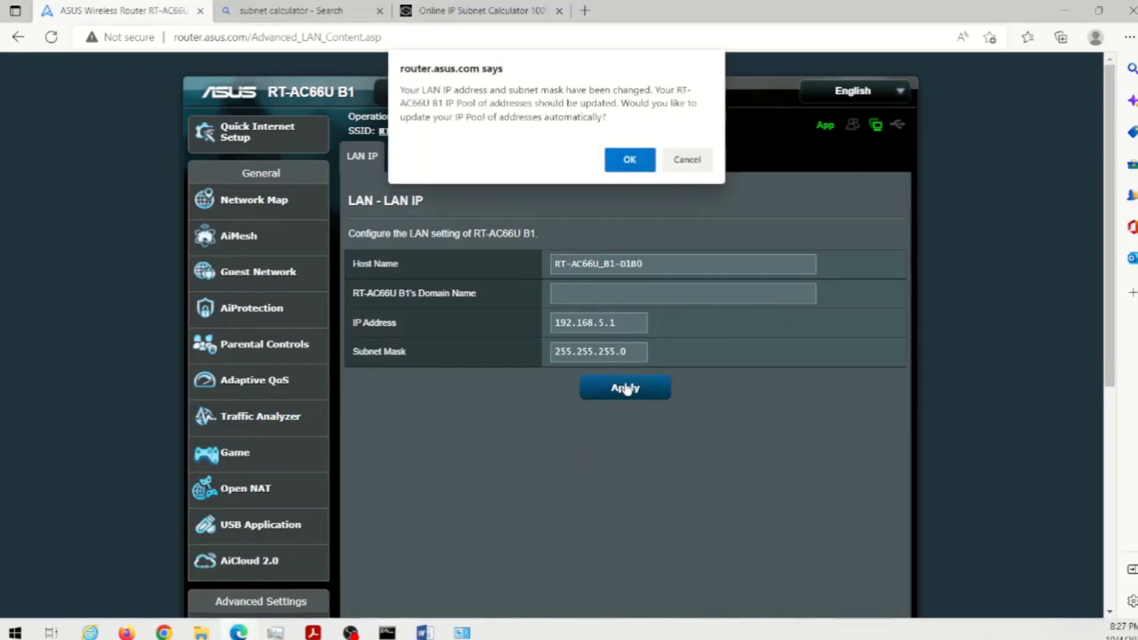
pyautogui.click(629, 160)
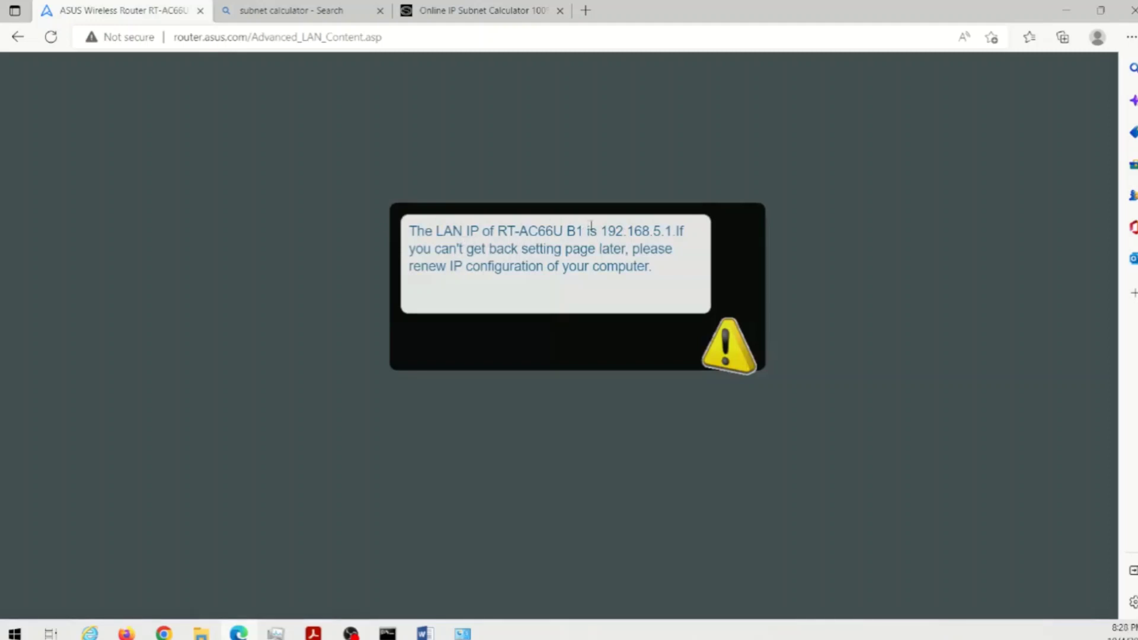
# - Load the router's new address 192.168.5.1 in a new browser tab
pyautogui.moveTo(599, 231); pyautogui.dragTo(685, 231)
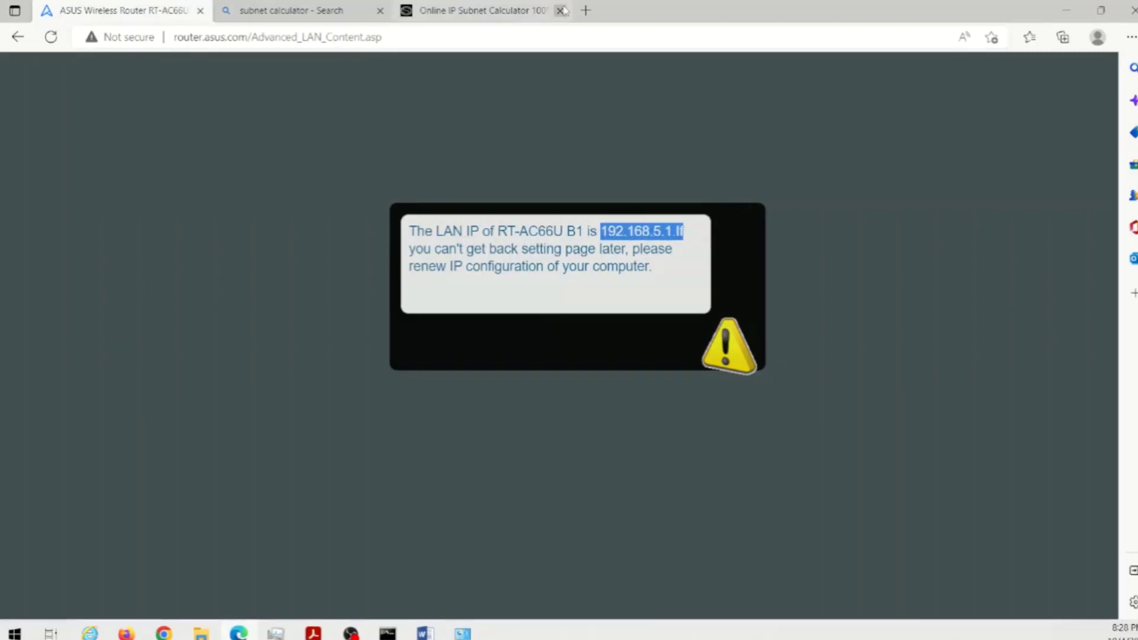
pyautogui.click(585, 10)
pyautogui.write('1')
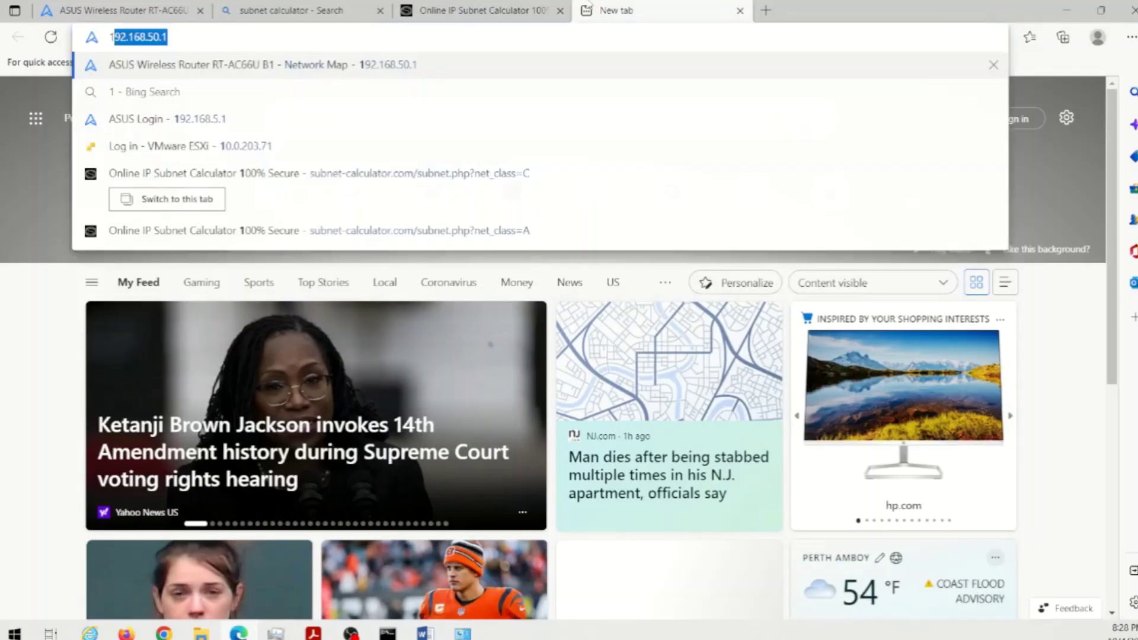
pyautogui.press('Delete')
pyautogui.write('92.1')
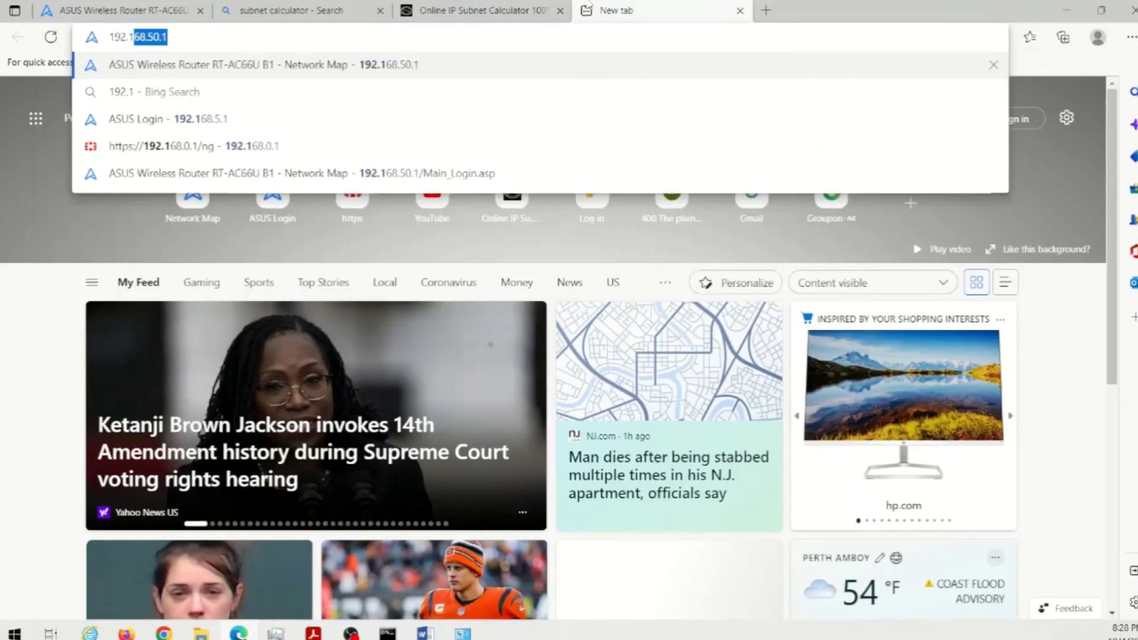
pyautogui.write('68.5.1')
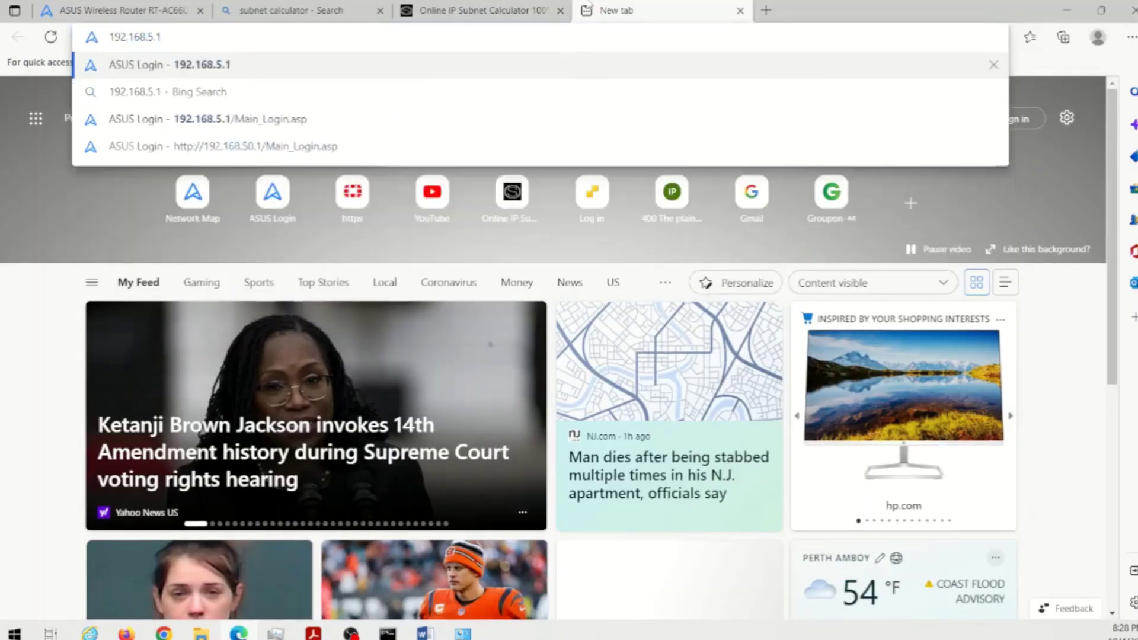
pyautogui.press('Return')
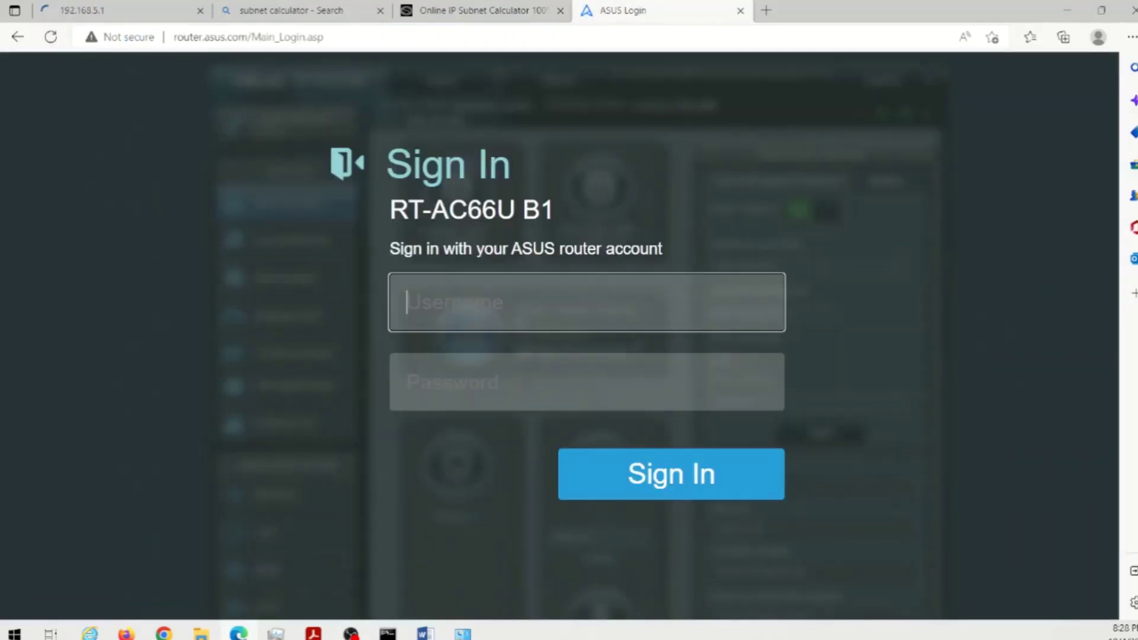
pyautogui.click(381, 636)
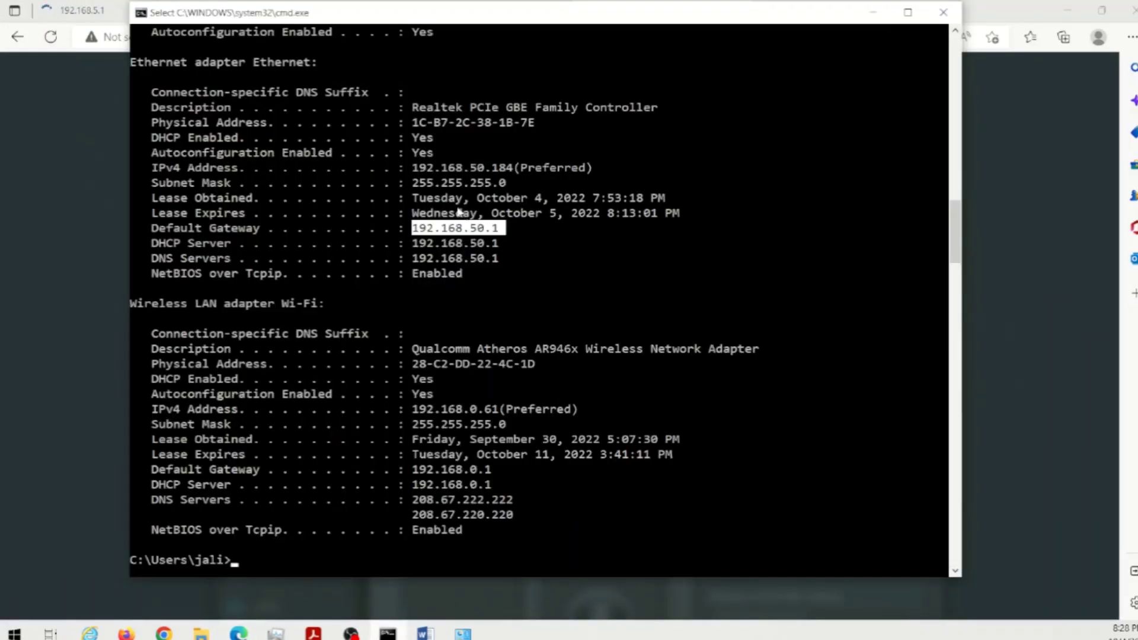
# - Clear the console and rerun ipconfig /all
pyautogui.moveTo(166, 63); pyautogui.dragTo(282, 67)
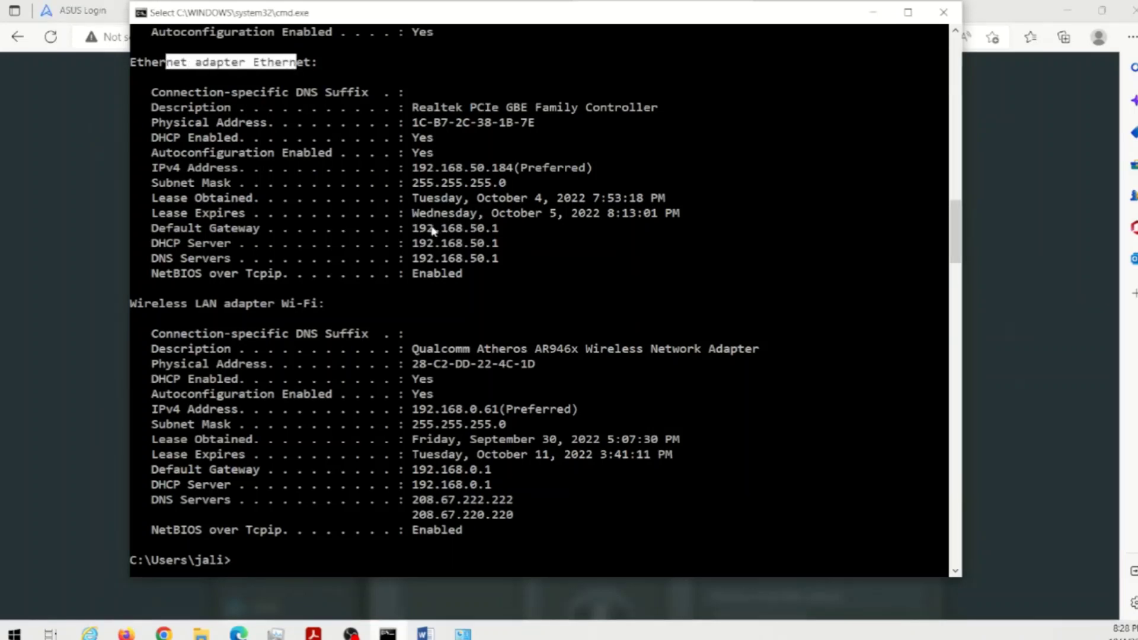
pyautogui.moveTo(420, 229); pyautogui.dragTo(499, 234)
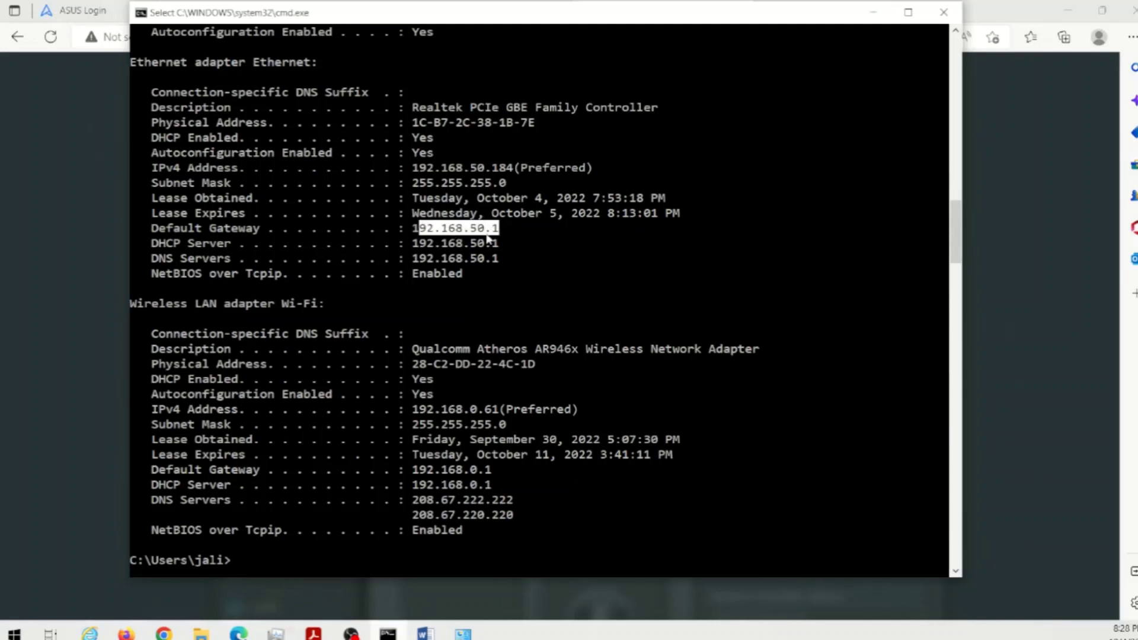
pyautogui.click(515, 377)
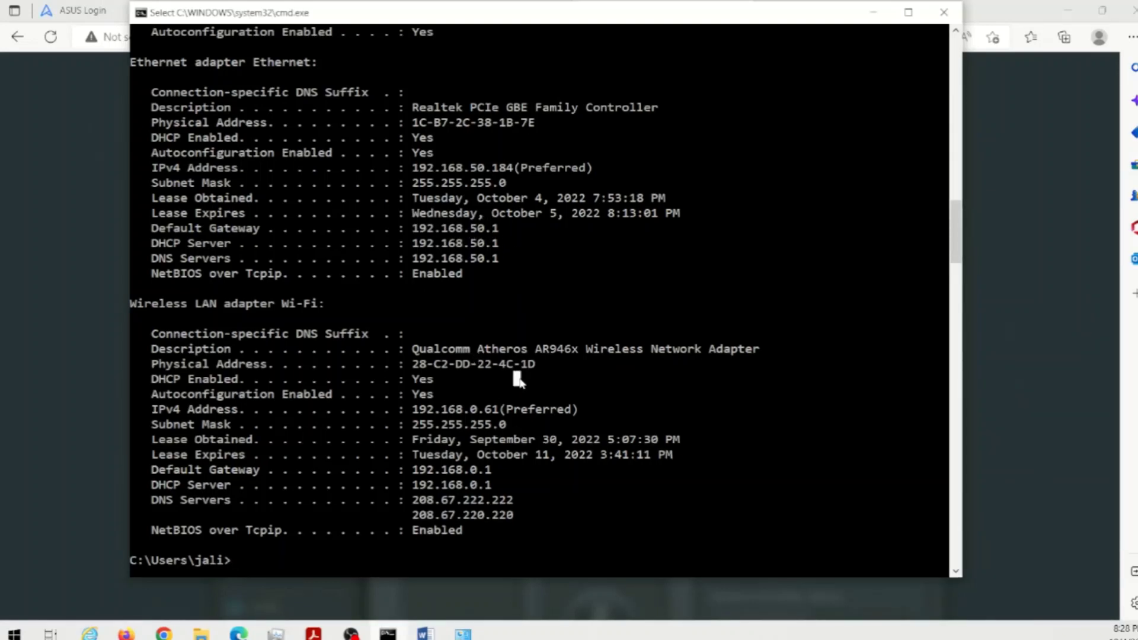
pyautogui.write('cls')
pyautogui.press('Return')
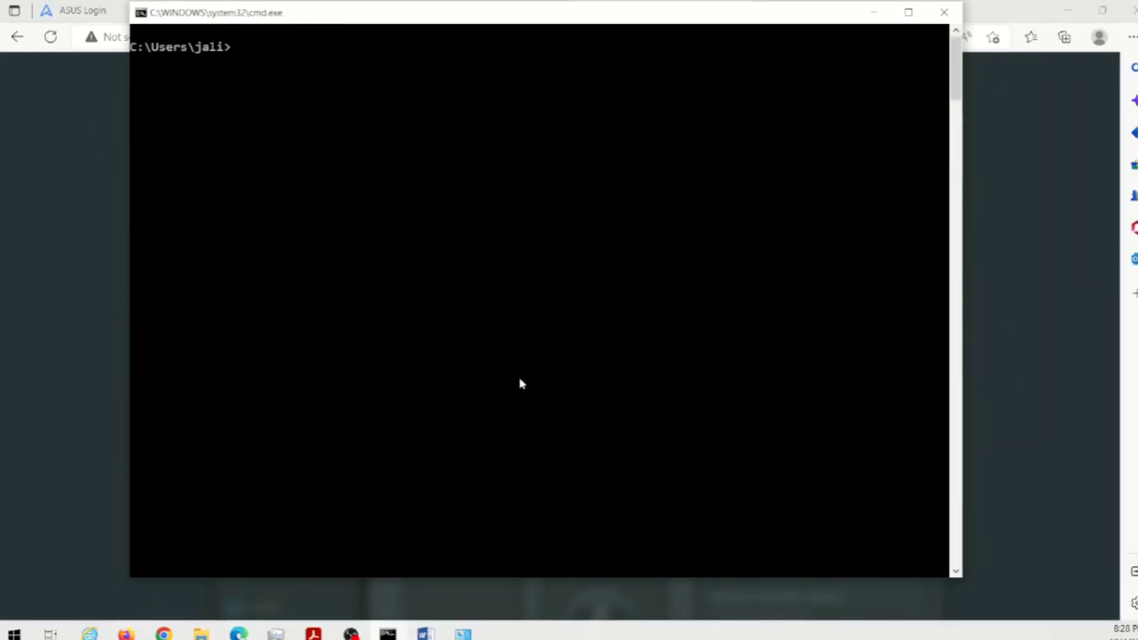
pyautogui.write('cls')
pyautogui.press('Up')
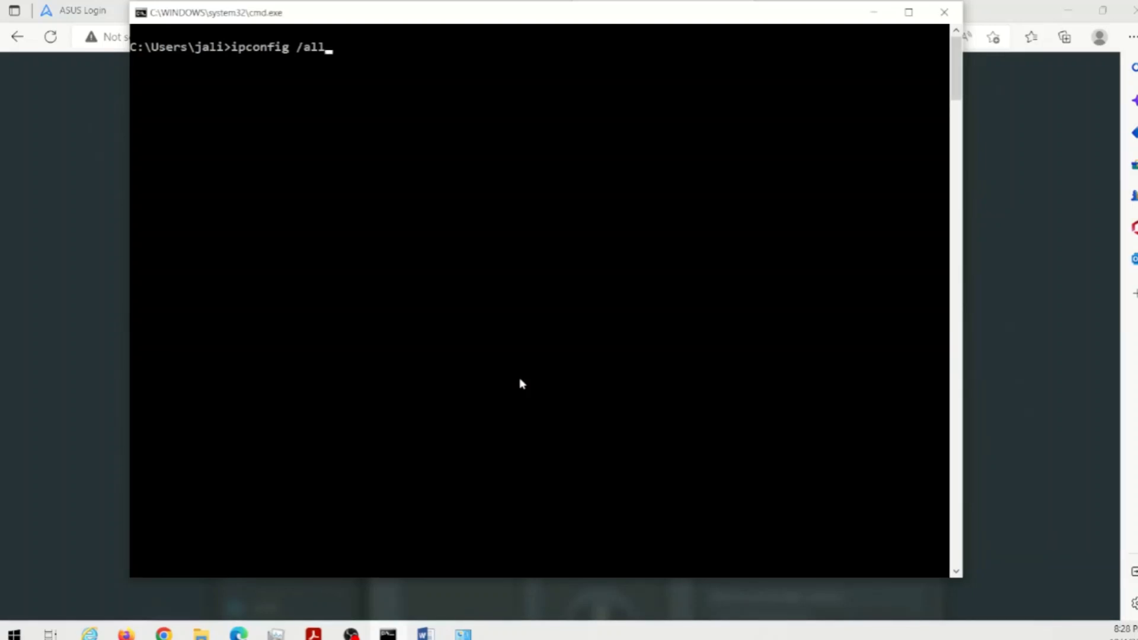
pyautogui.press('Return')
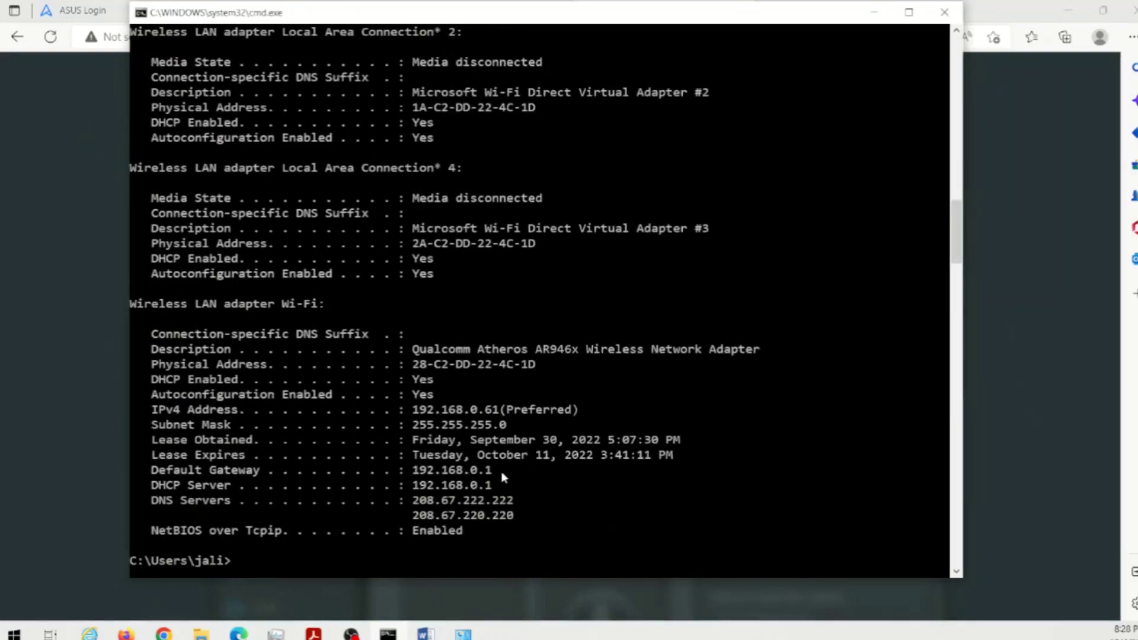
# - Find the Ethernet adapter section and highlight the new gateway 192.168.5.1
pyautogui.scroll(5, 503, 478)
pyautogui.scroll(18, 503, 477)
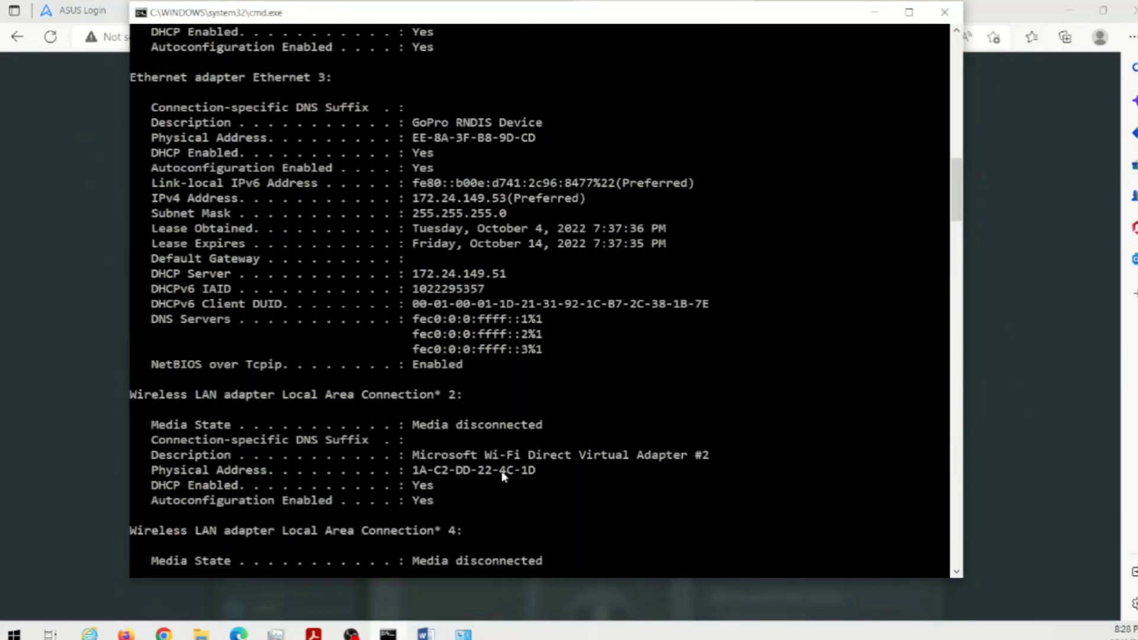
pyautogui.scroll(5, 503, 474)
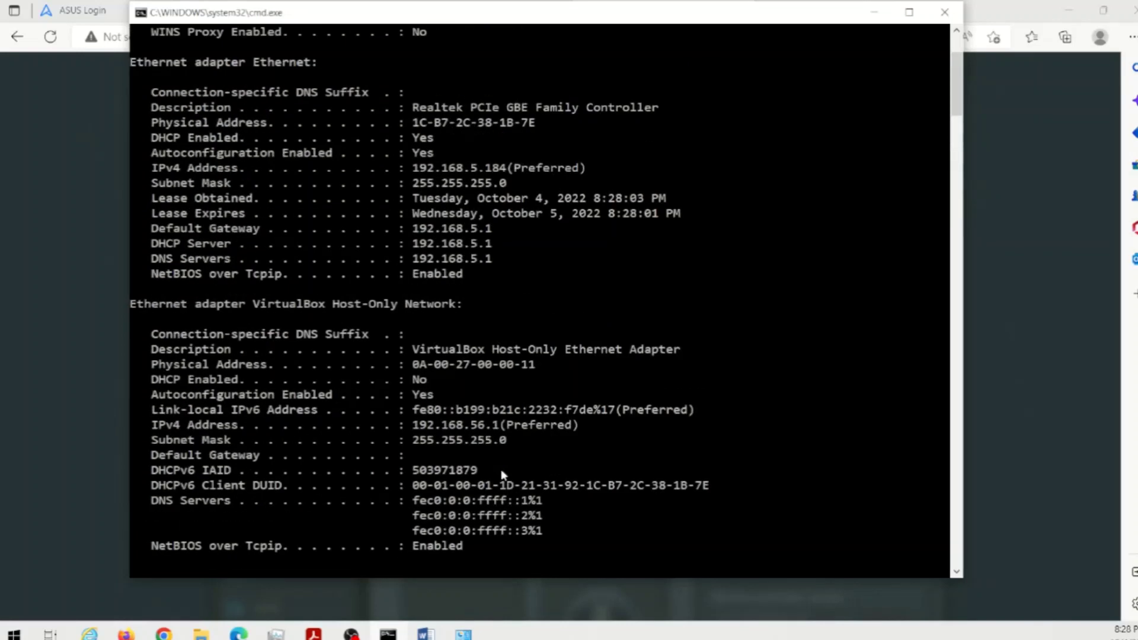
pyautogui.rightClick(524, 236)
pyautogui.click(424, 243)
pyautogui.click(423, 231)
pyautogui.moveTo(423, 232); pyautogui.dragTo(502, 230)
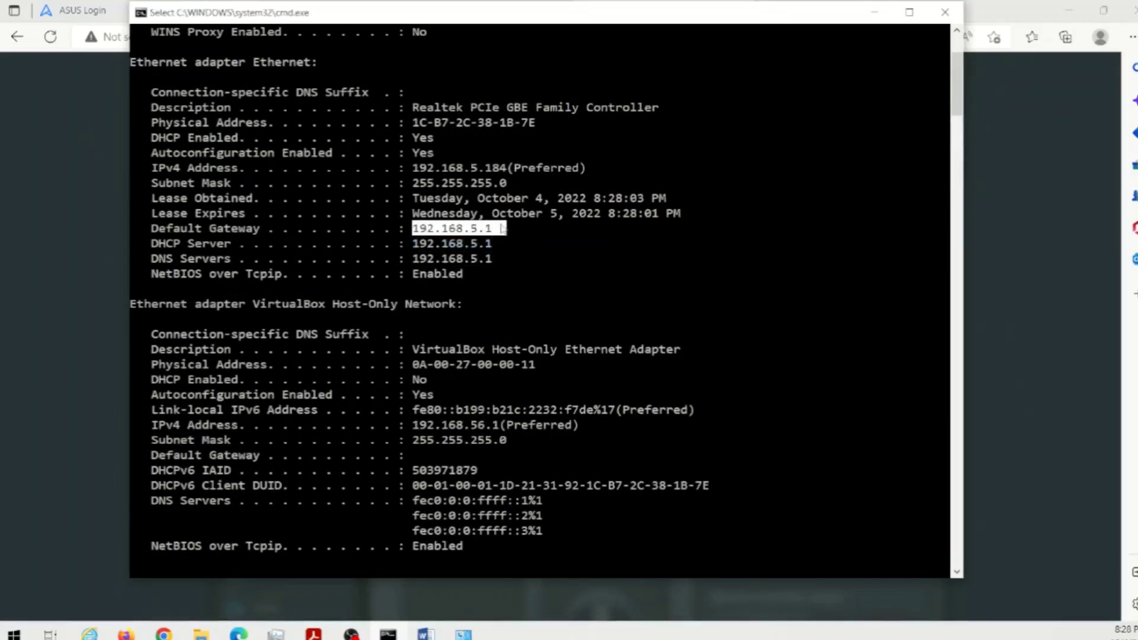
pyautogui.click(524, 261)
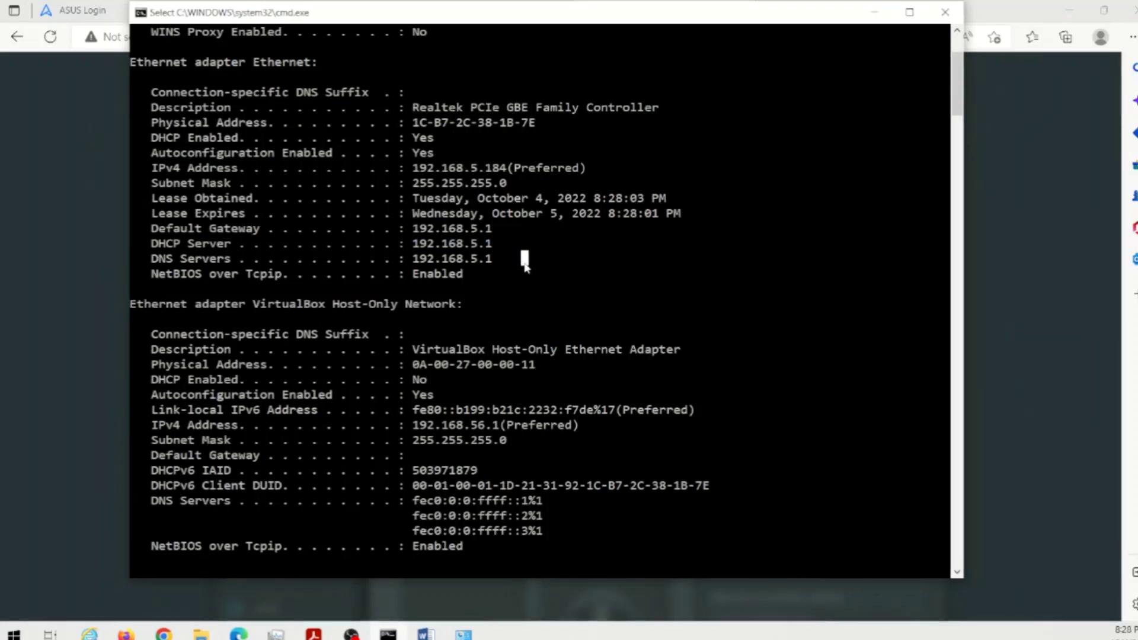
pyautogui.rightClick(463, 274)
pyautogui.click(32, 291)
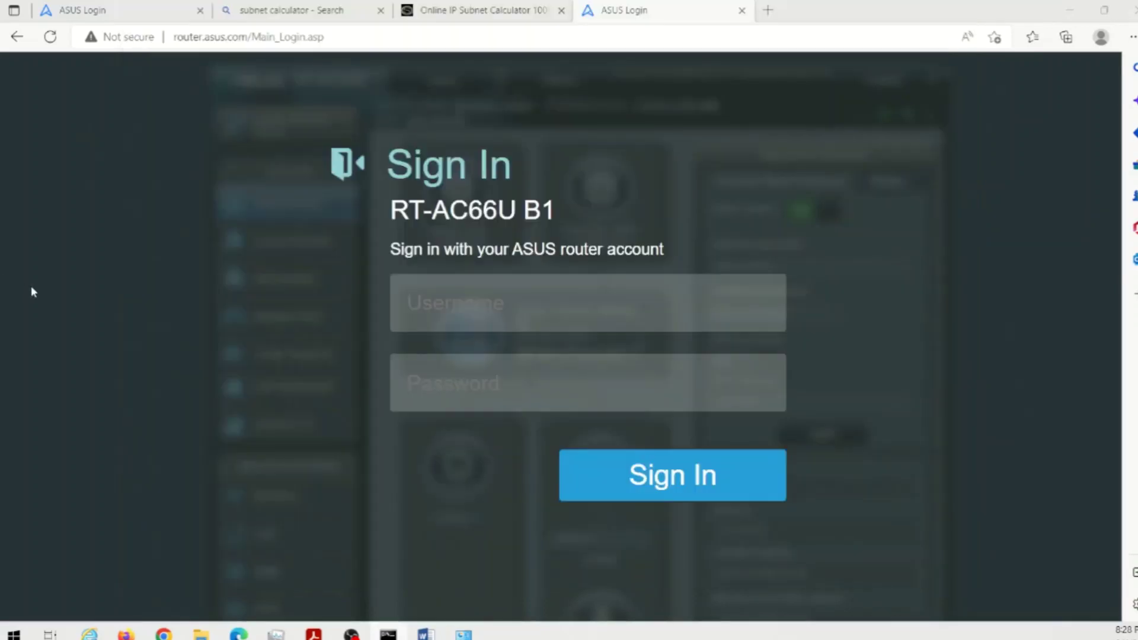
pyautogui.hotkey('alt', 'Tab')
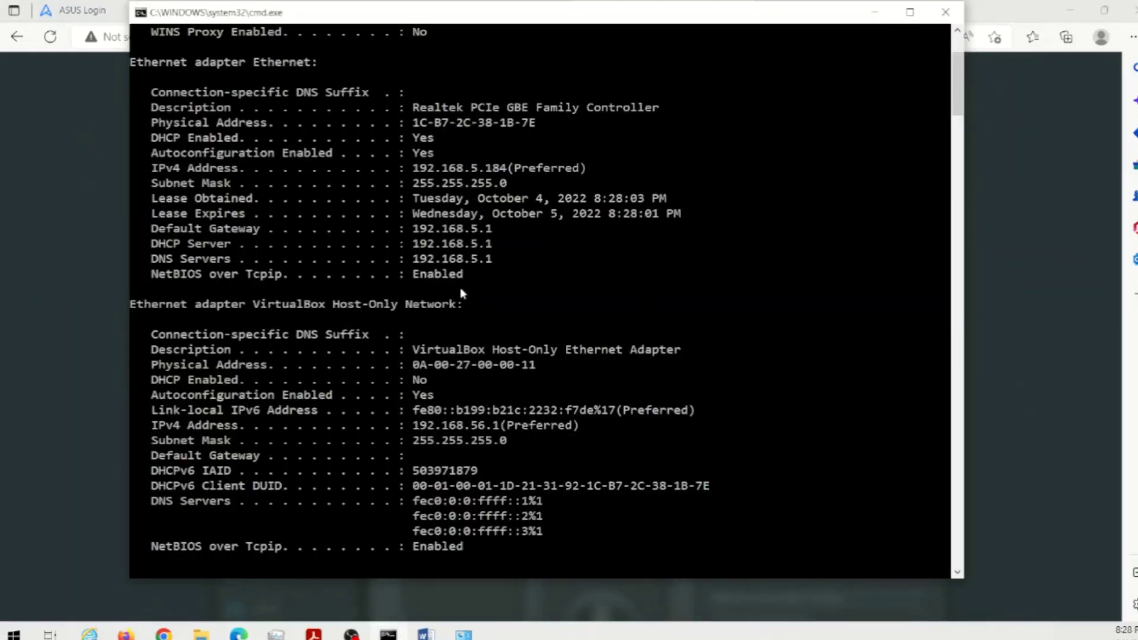
pyautogui.press('Return')
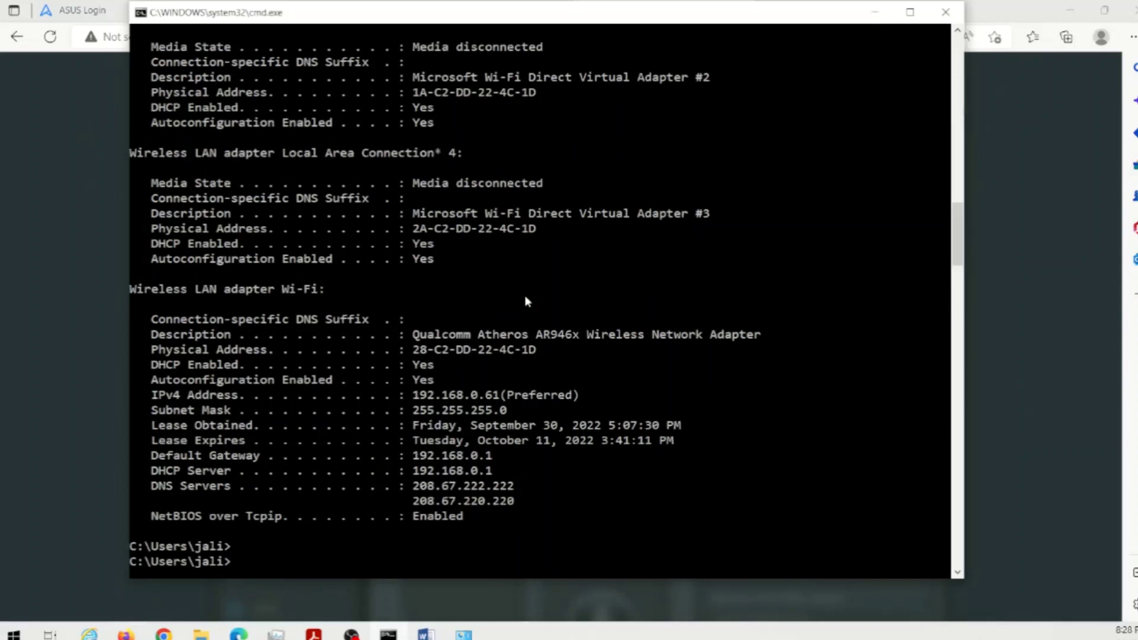
pyautogui.write('ipconfig ')
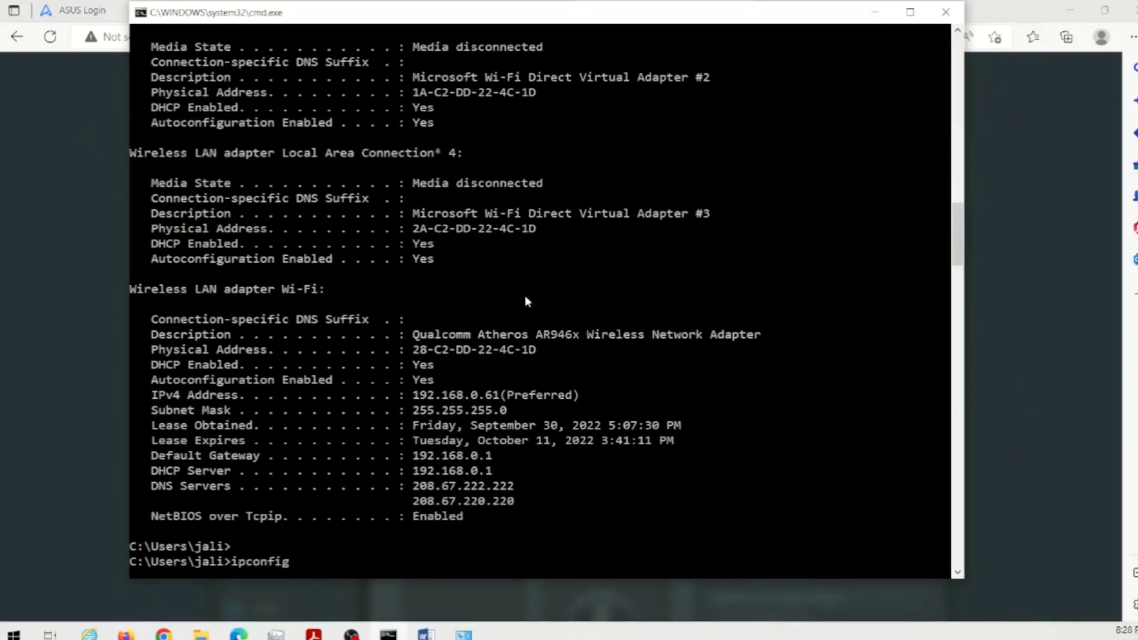
pyautogui.write('/release')
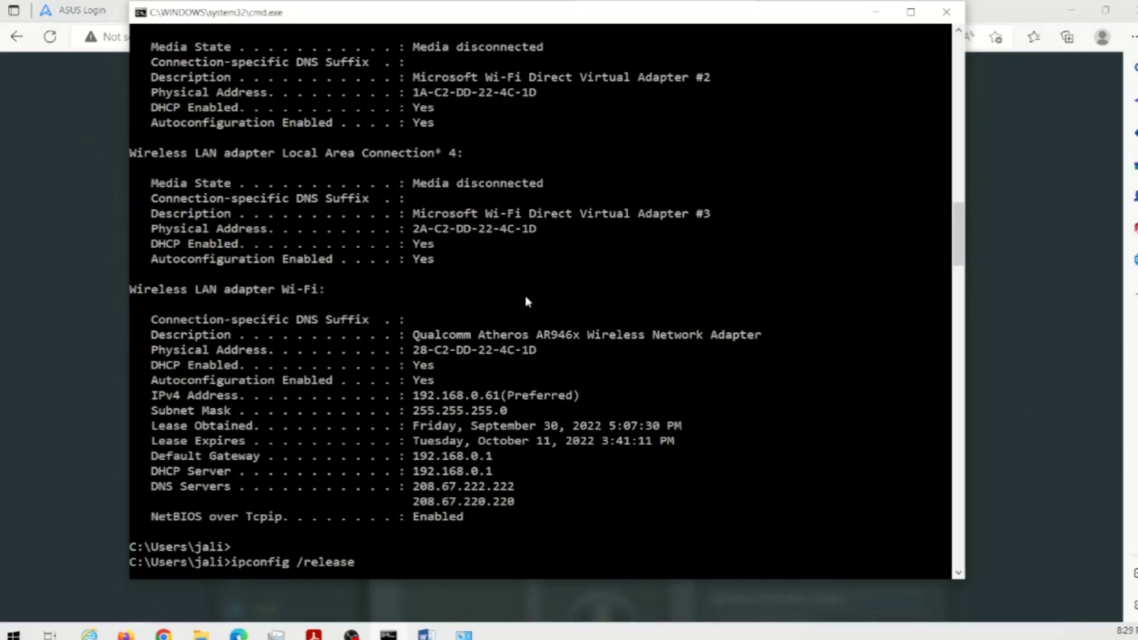
pyautogui.press('BackSpace')
pyautogui.press('BackSpace')
pyautogui.press('BackSpace')
pyautogui.press('BackSpace')
pyautogui.press('BackSpace')
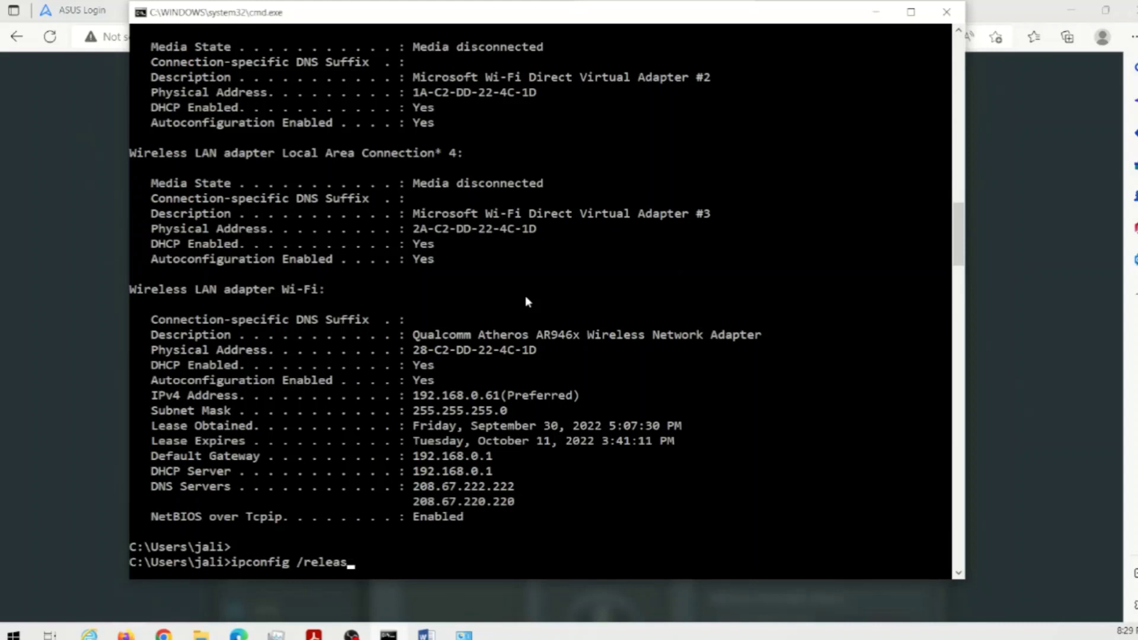
pyautogui.write('new')
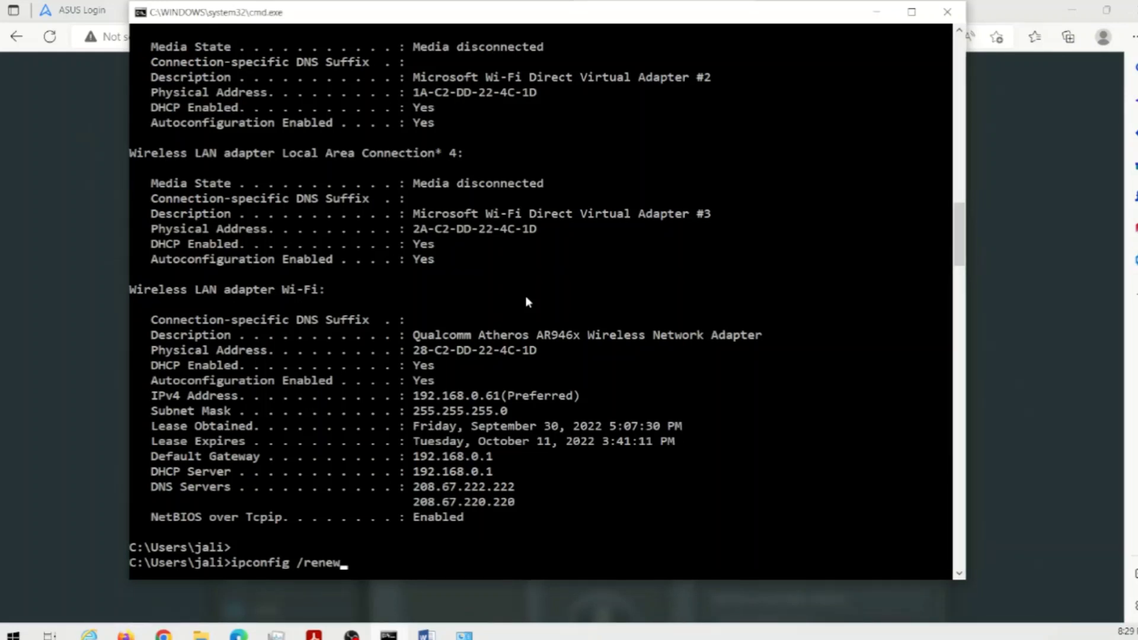
pyautogui.press('BackSpace')
pyautogui.press('BackSpace')
pyautogui.press('BackSpace')
pyautogui.press('BackSpace')
pyautogui.press('BackSpace')
pyautogui.press('BackSpace')
pyautogui.press('BackSpace')
pyautogui.press('BackSpace')
pyautogui.press('BackSpace')
pyautogui.press('BackSpace')
pyautogui.press('BackSpace')
pyautogui.press('BackSpace')
pyautogui.press('BackSpace')
pyautogui.press('BackSpace')
pyautogui.press('BackSpace')
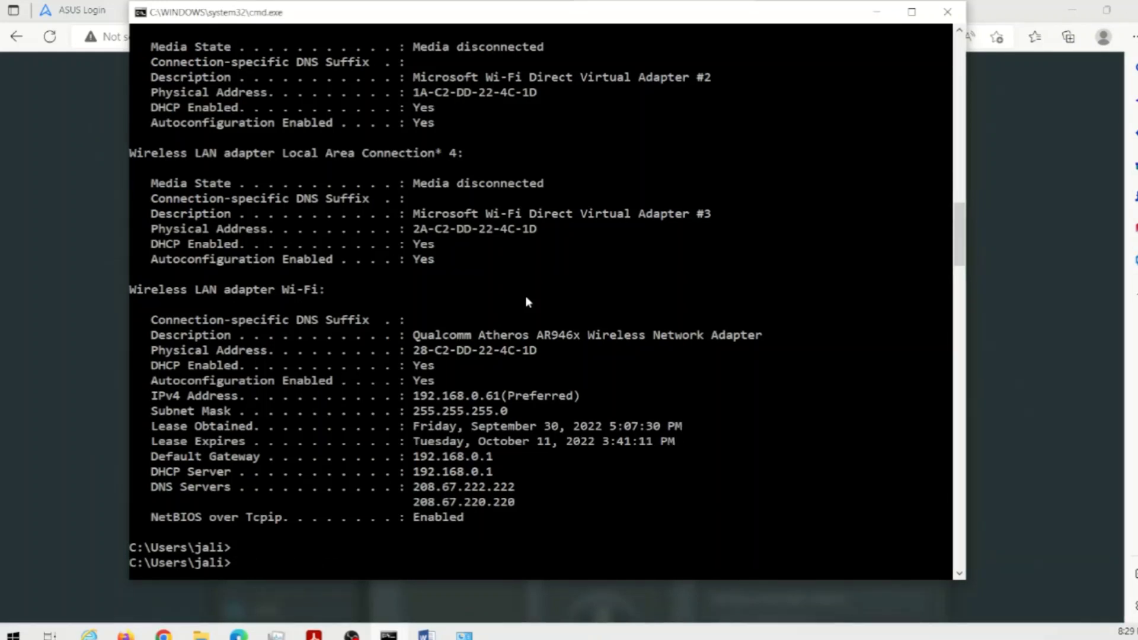
# - Check the Ethernet adapter in Windows Network Connections, then return to the router sign-in page
pyautogui.click(33, 426)
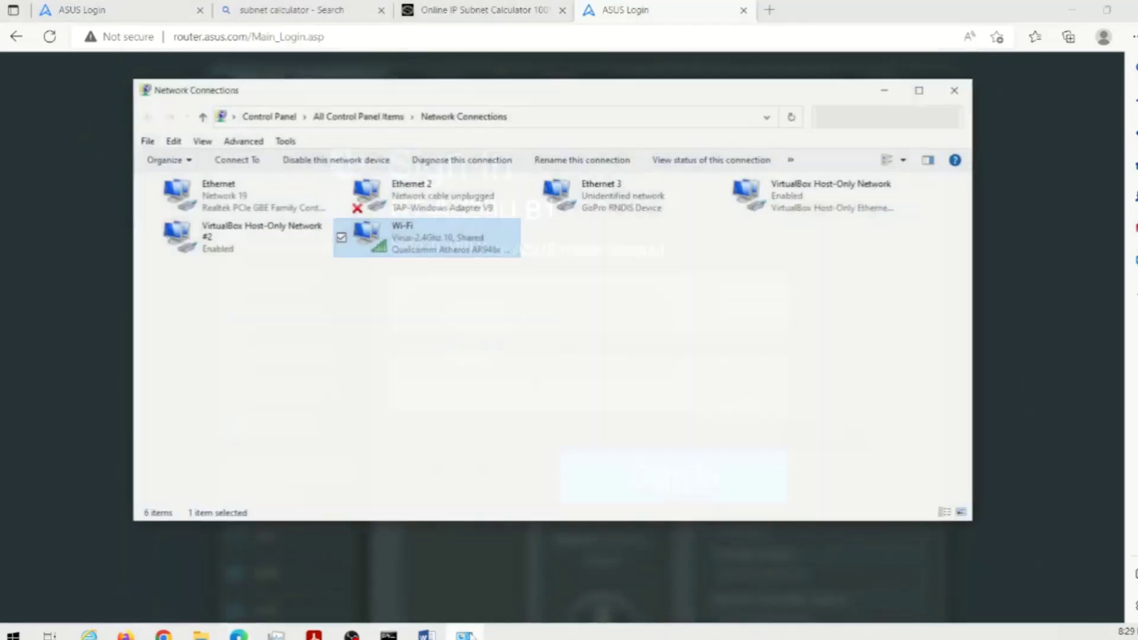
pyautogui.click(469, 633)
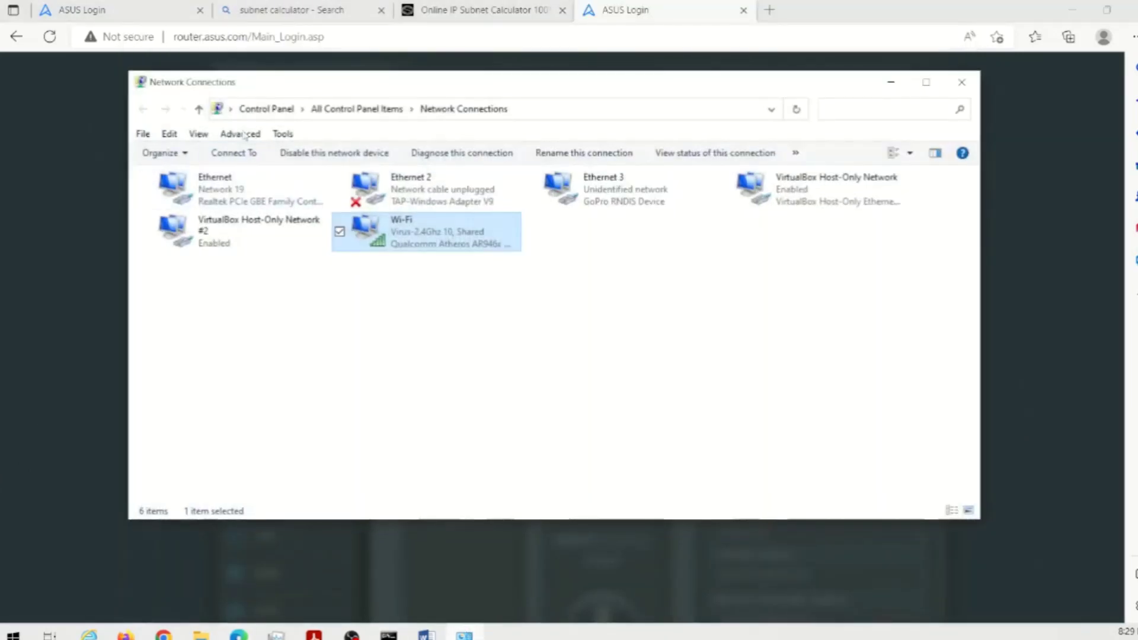
pyautogui.moveTo(201, 89); pyautogui.dragTo(180, 92)
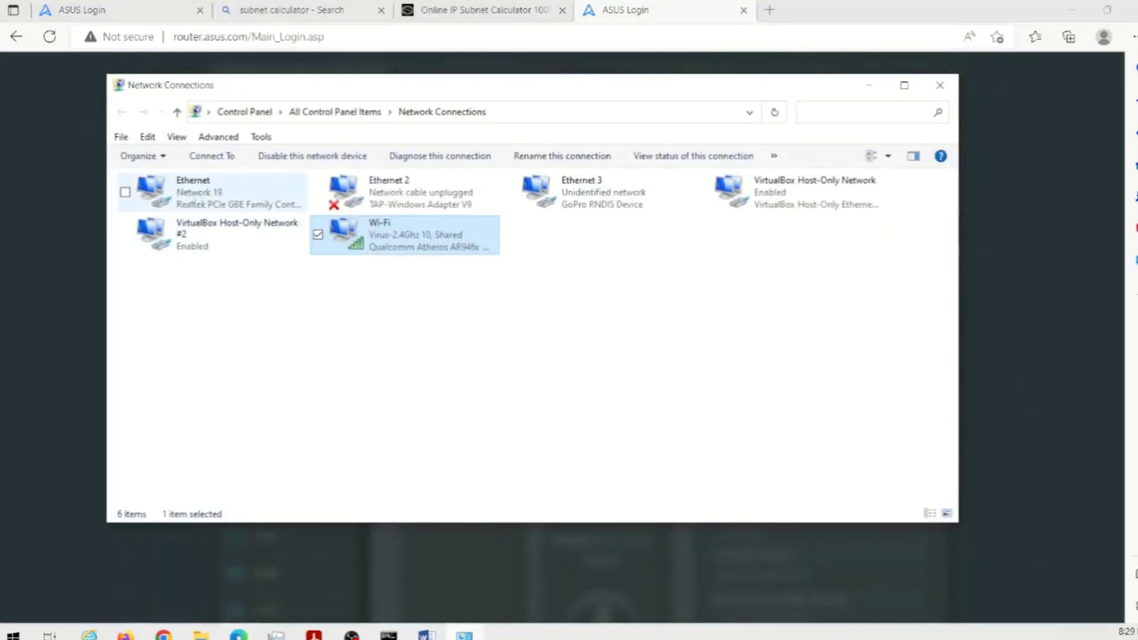
pyautogui.rightClick(197, 192)
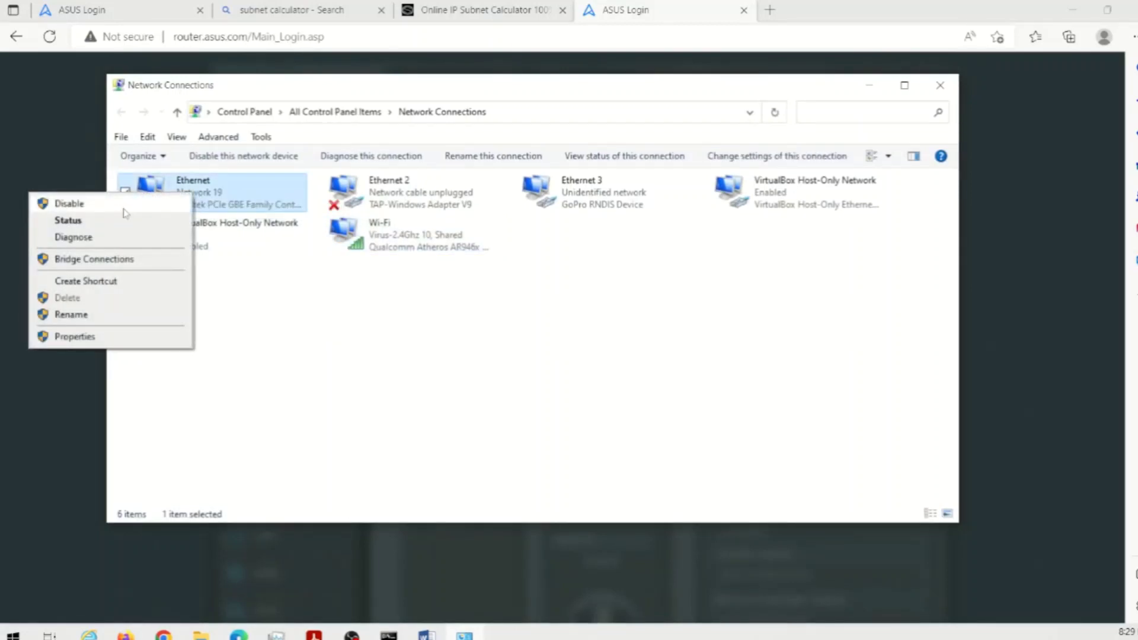
pyautogui.click(252, 330)
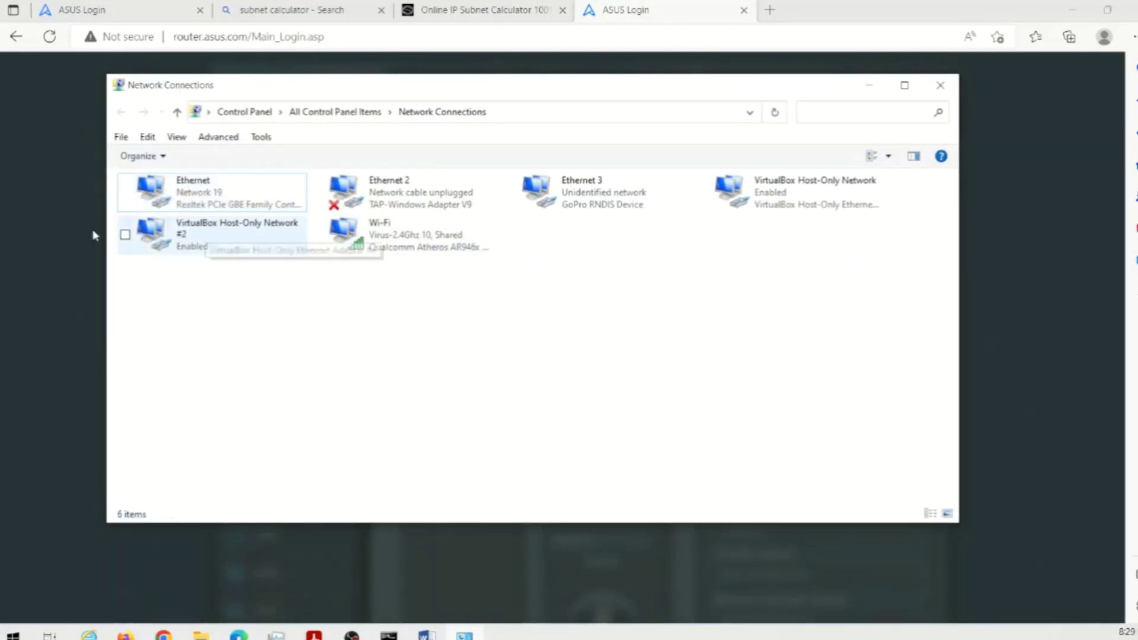
pyautogui.click(52, 238)
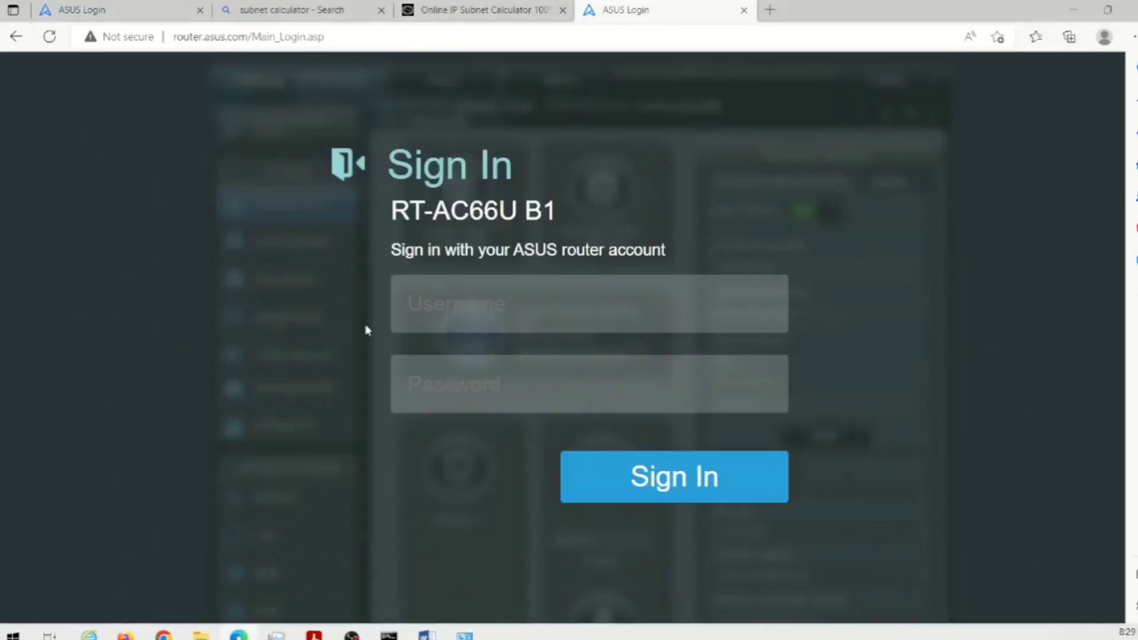
# - Sign in with the router admin username and password and open the LAN IP settings
pyautogui.click(425, 317)
pyautogui.write('loyaltech')
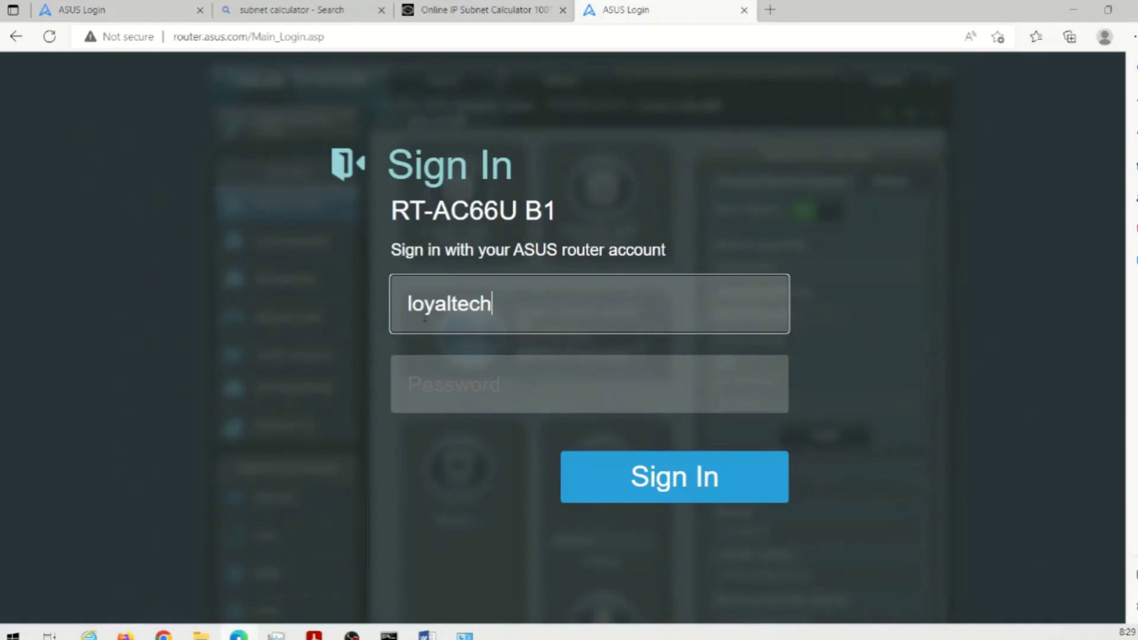
pyautogui.press('Tab')
pyautogui.write('•')
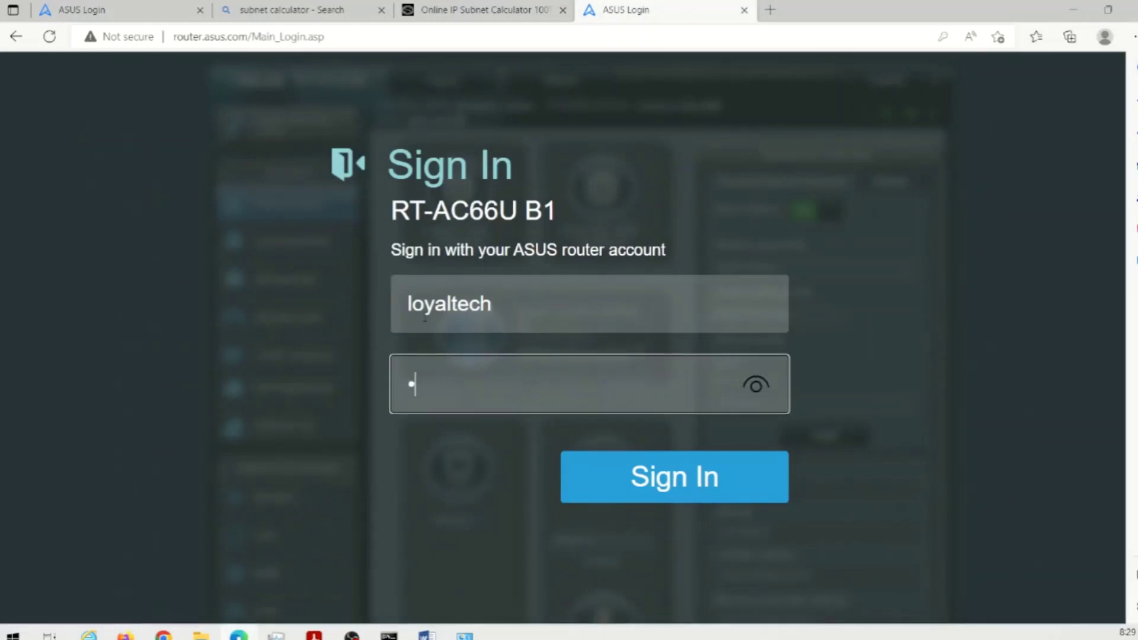
pyautogui.write('••••••••')
pyautogui.press('Return')
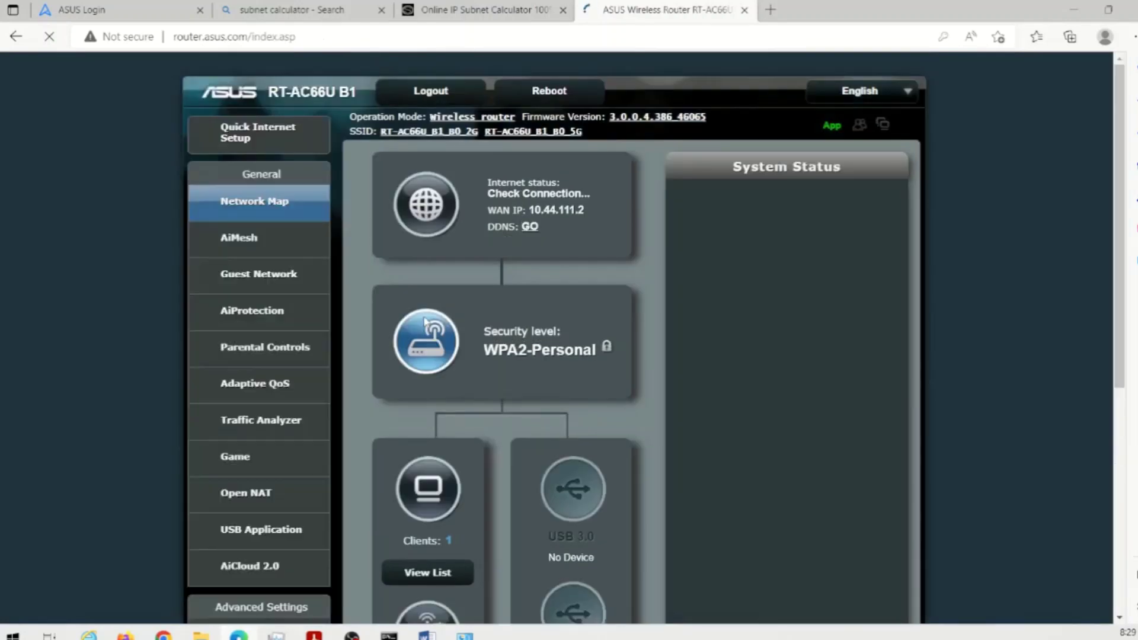
pyautogui.scroll(-3, 379, 299)
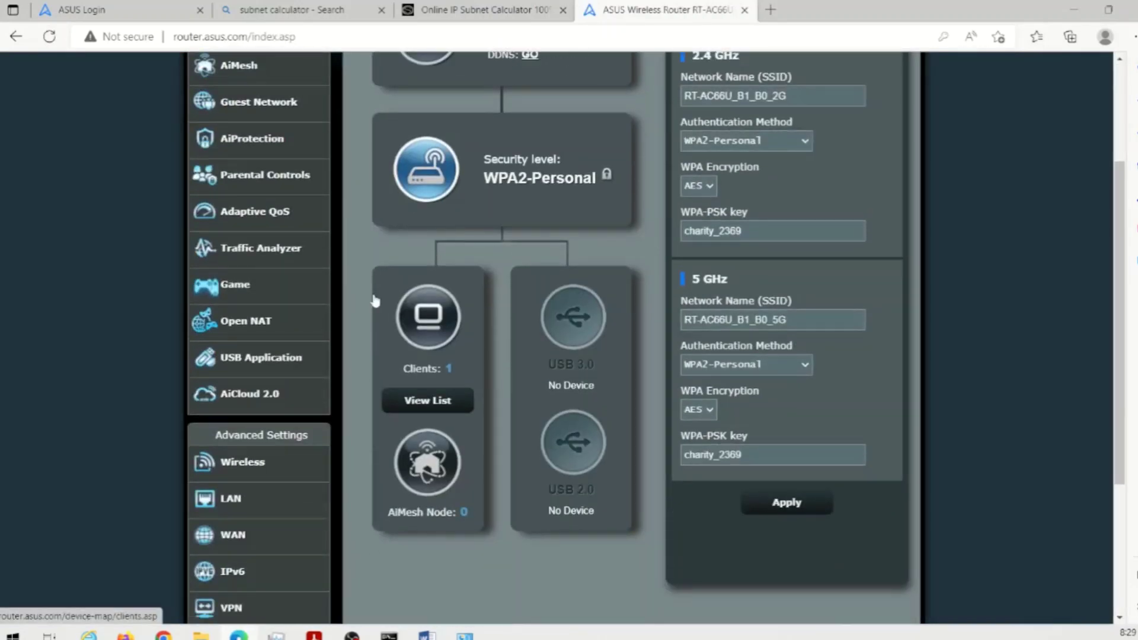
pyautogui.click(231, 505)
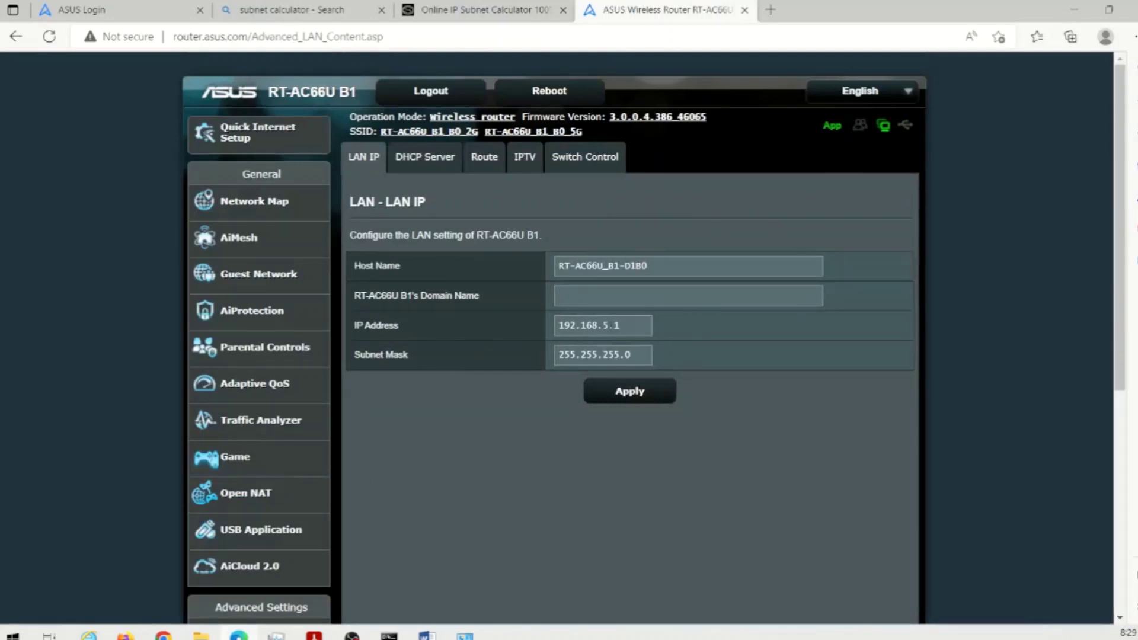
# - Switch to the LAN DHCP Server tab showing pool 192.168.5.2–192.168.5.254, lease 86400
pyautogui.click(420, 158)
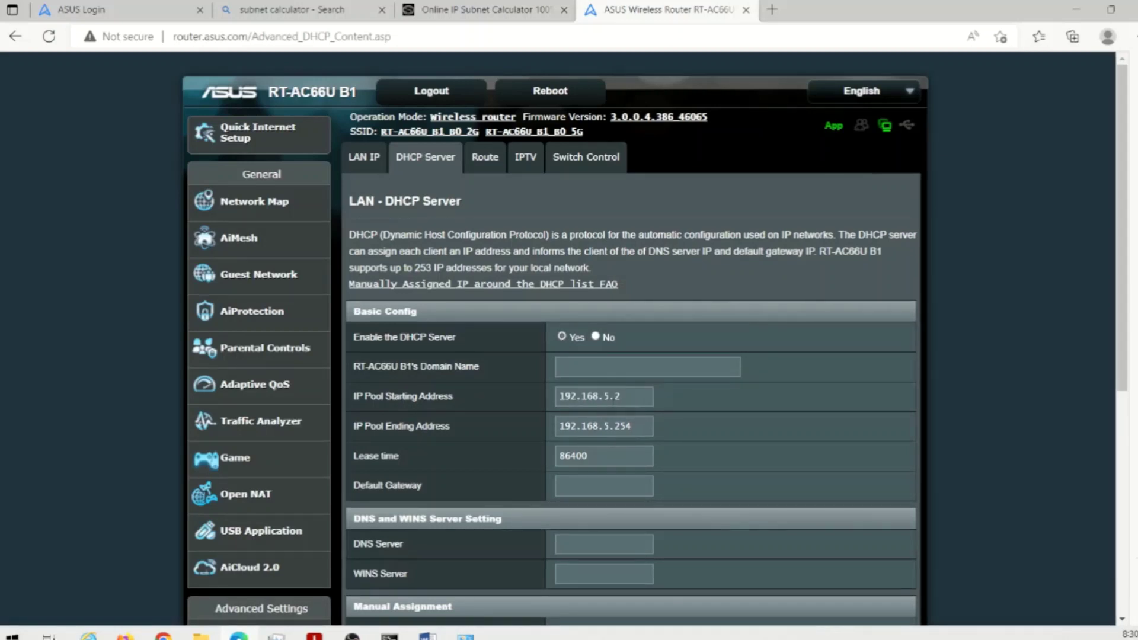
# - Change the IP Pool Starting Address from 192.168.5.2 to 192.168.5.50
pyautogui.click(628, 396)
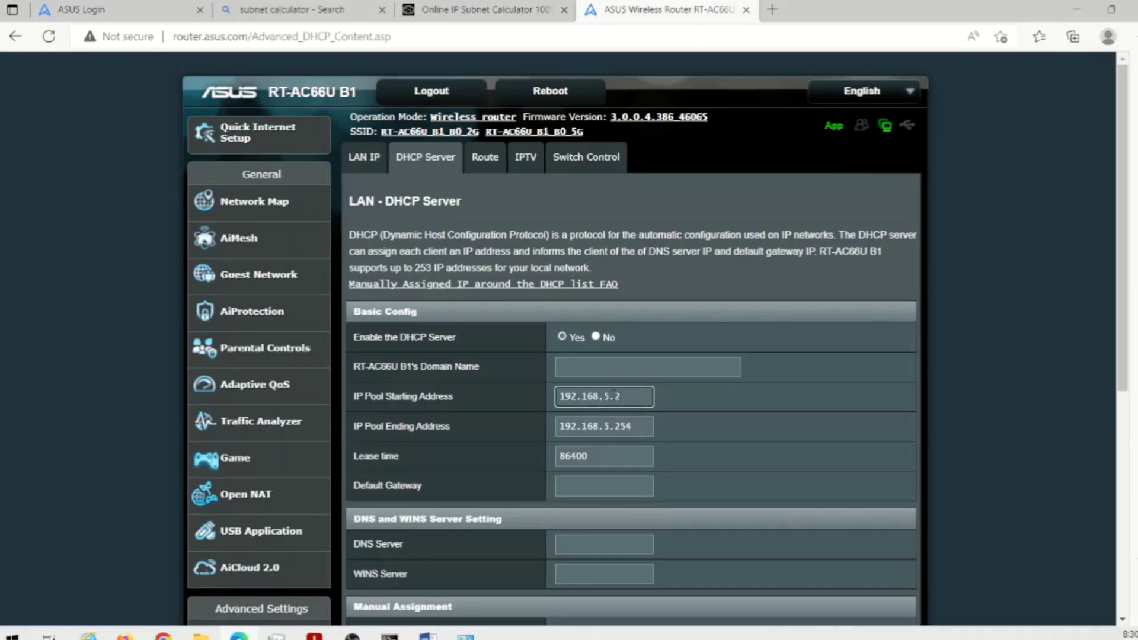
pyautogui.moveTo(617, 397); pyautogui.dragTo(625, 397)
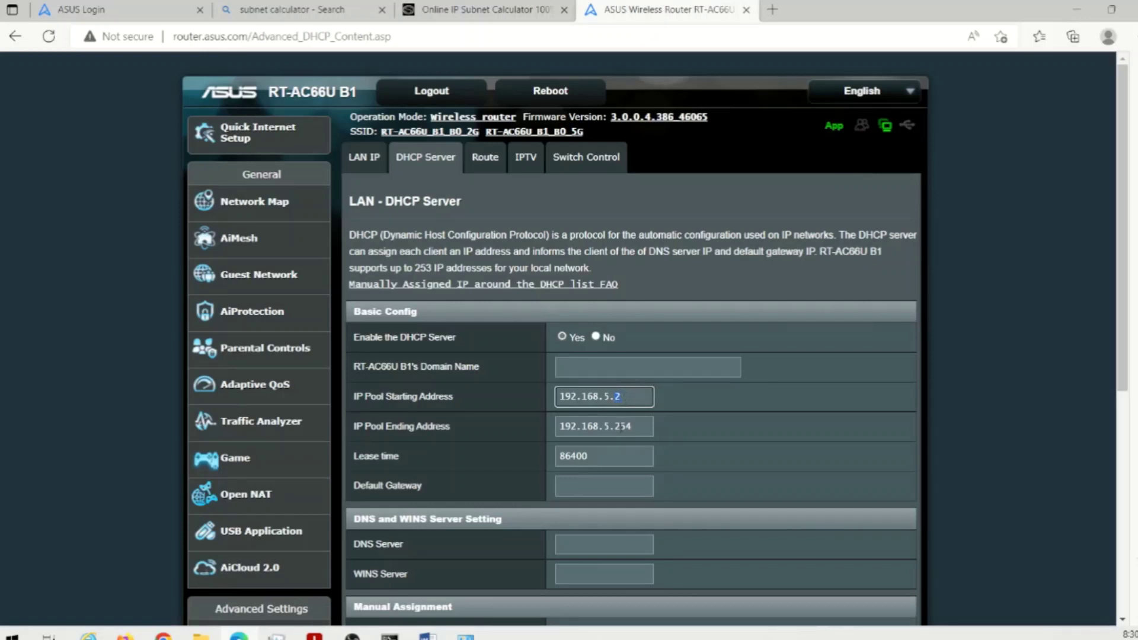
pyautogui.click(616, 427)
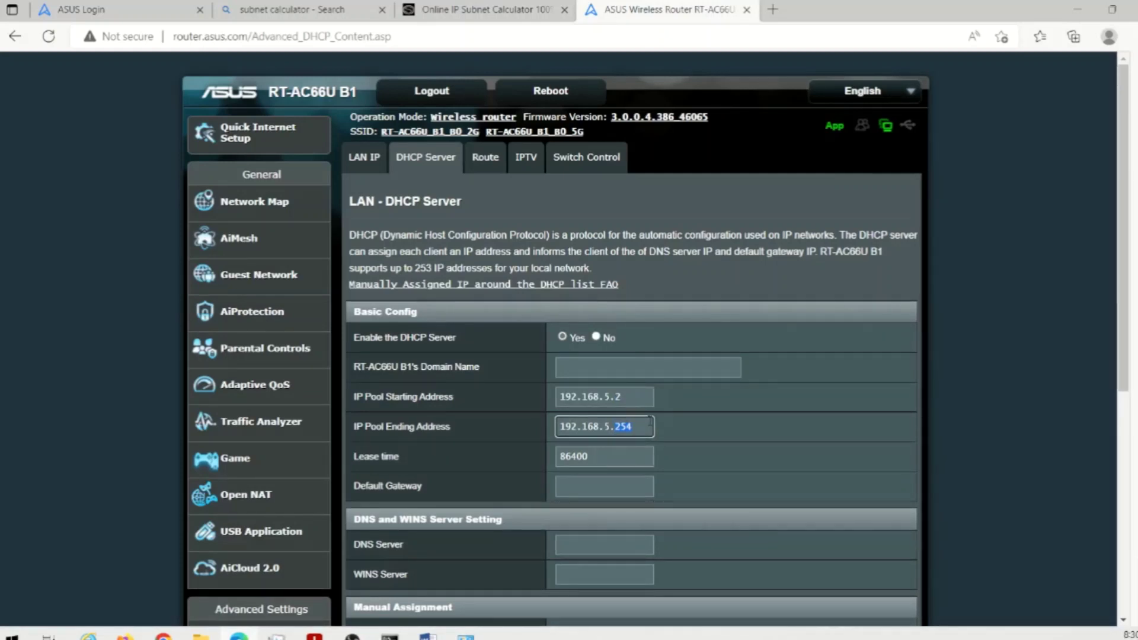
pyautogui.click(622, 397)
pyautogui.press('BackSpace')
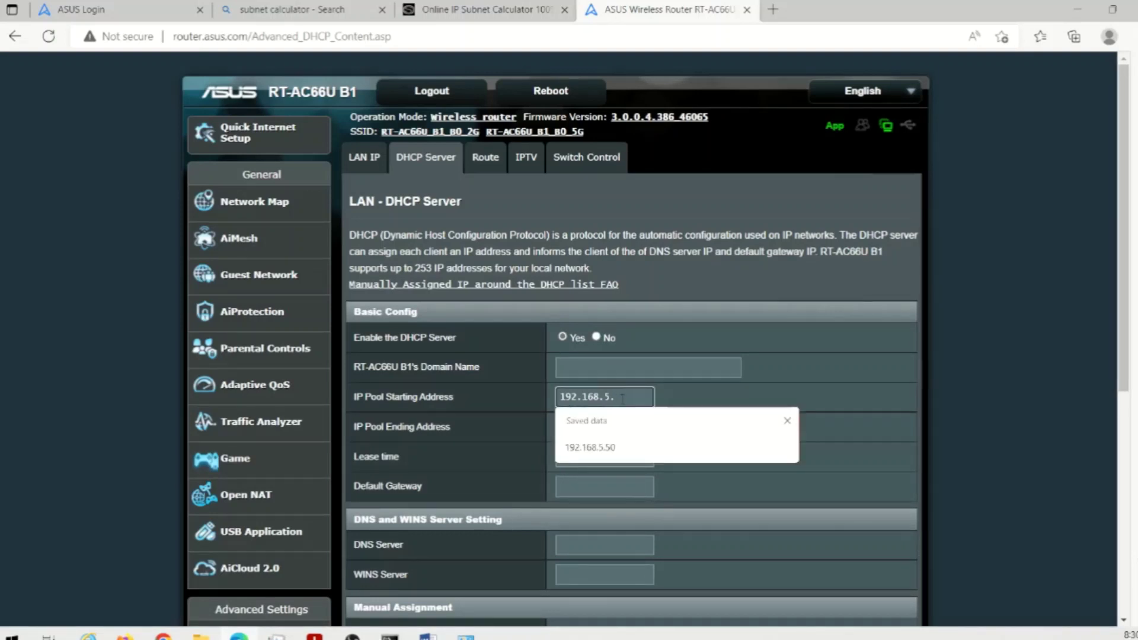
pyautogui.write('50')
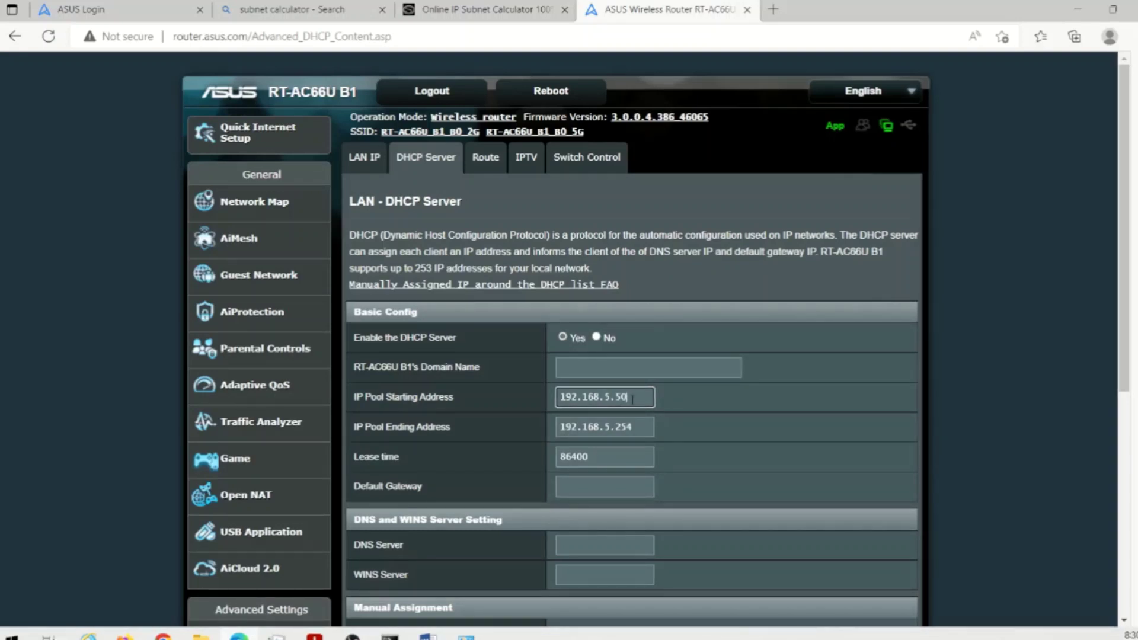
pyautogui.moveTo(633, 400); pyautogui.dragTo(614, 397)
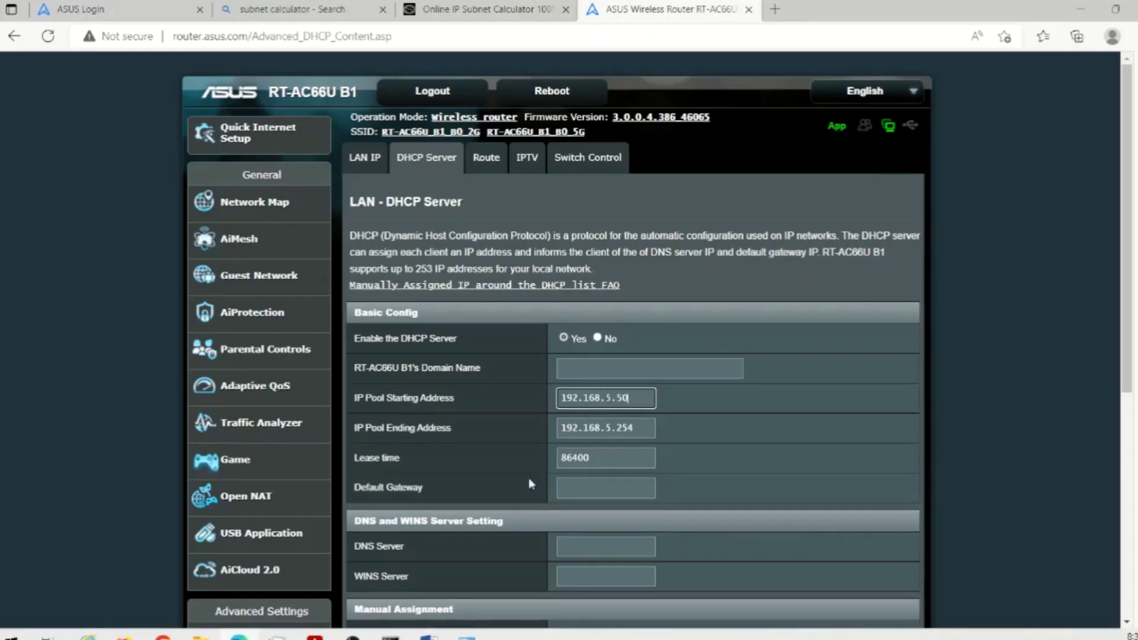
pyautogui.hotkey('alt', 'Tab')
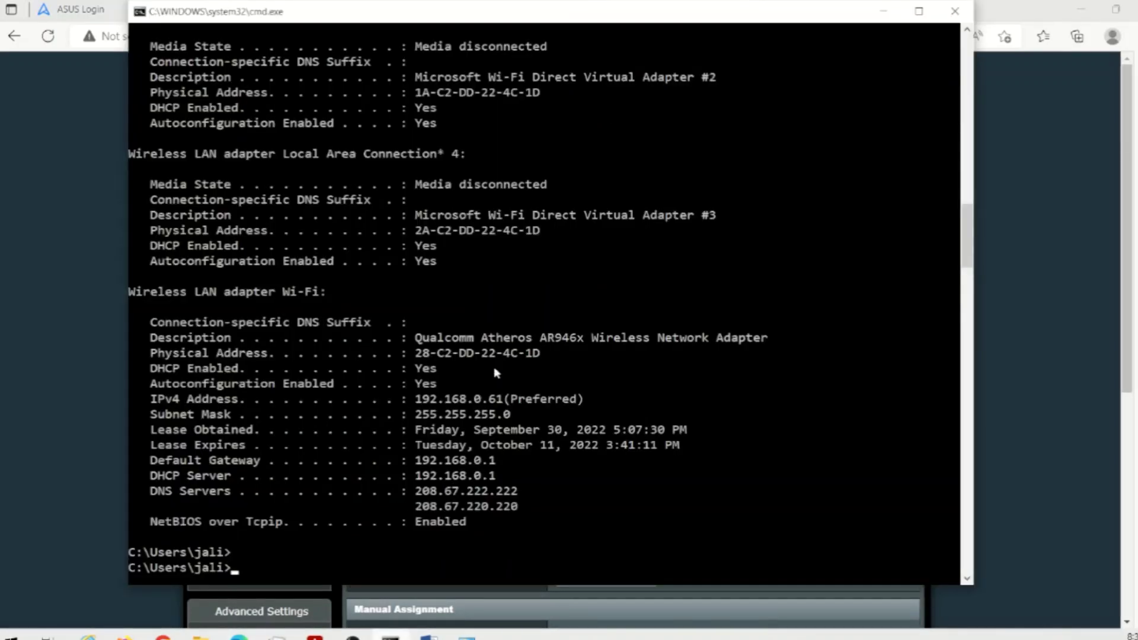
pyautogui.scroll(14, 511, 358)
pyautogui.scroll(16, 511, 355)
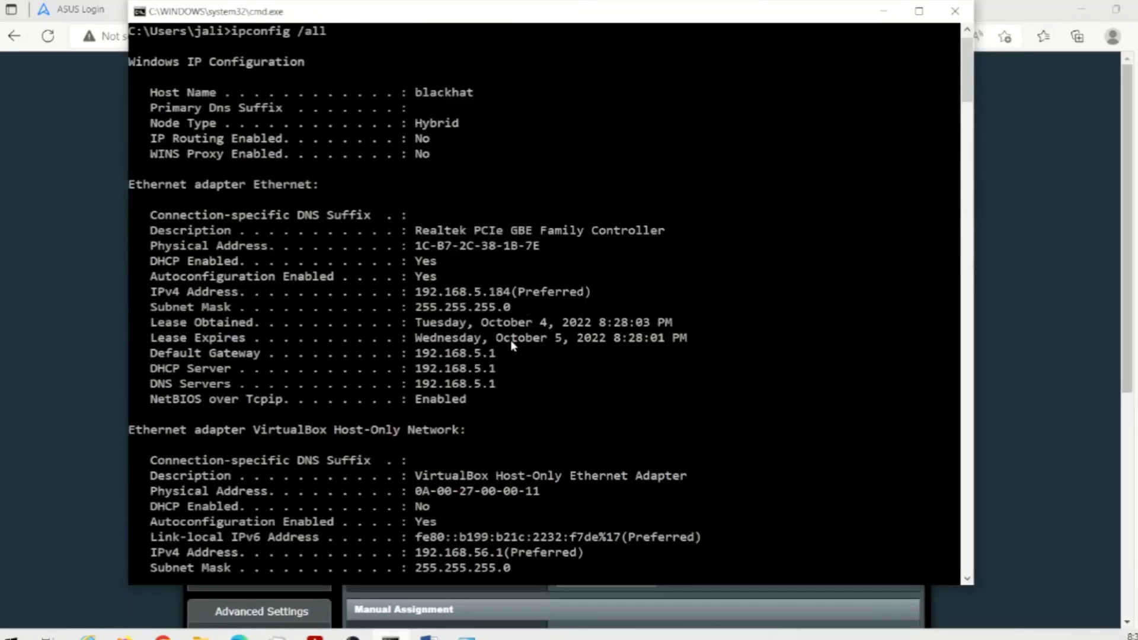
pyautogui.rightClick(461, 290)
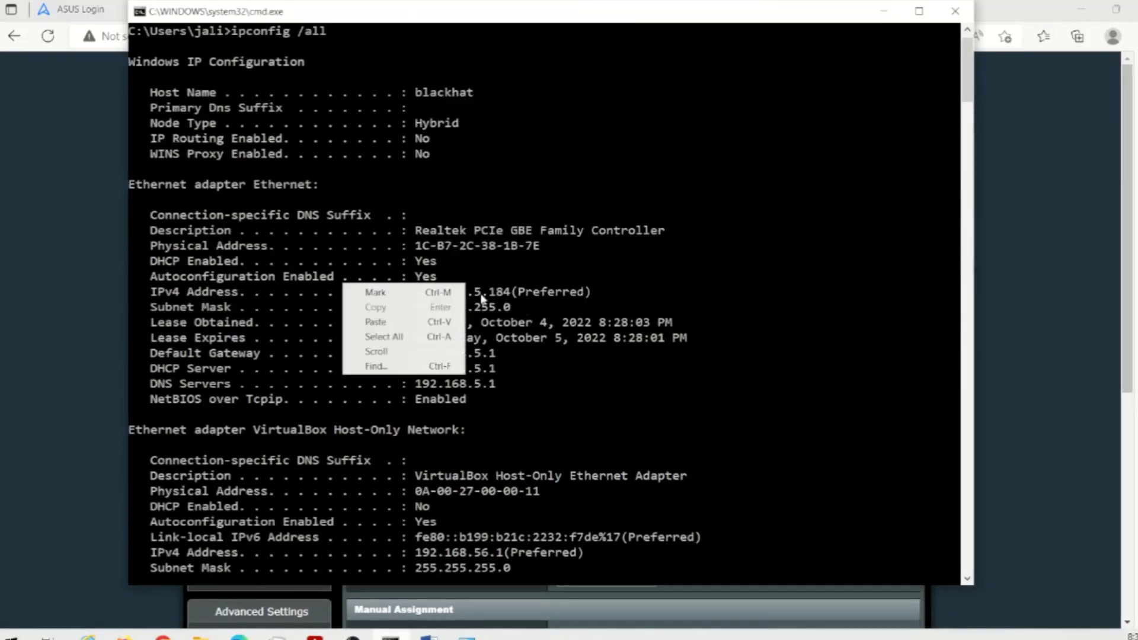
pyautogui.click(446, 292)
pyautogui.moveTo(409, 292); pyautogui.dragTo(510, 296)
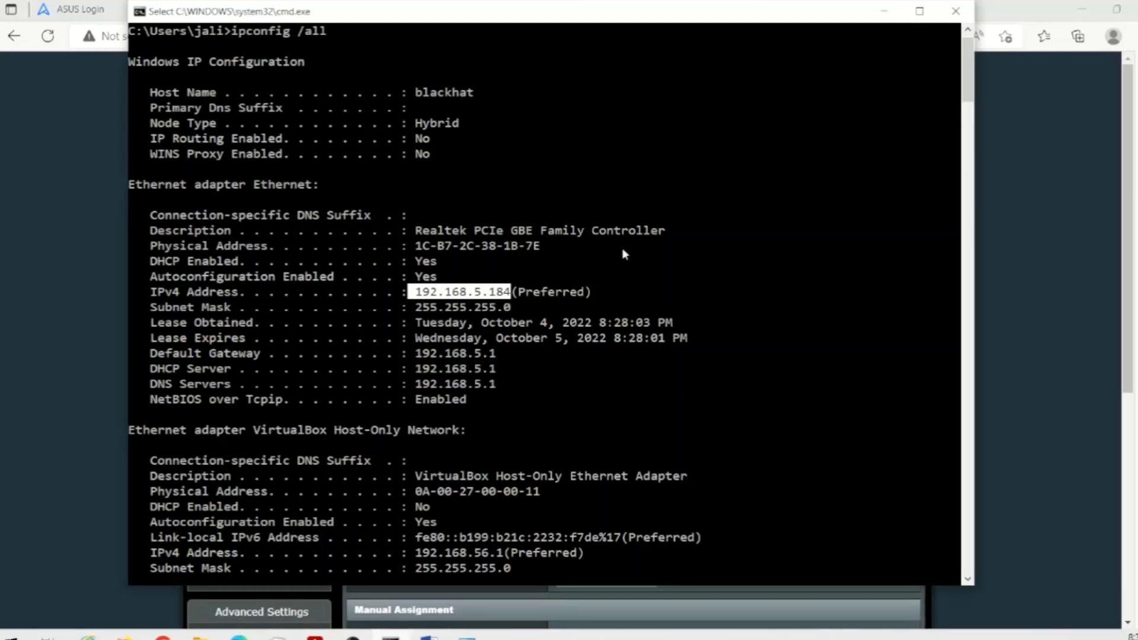
pyautogui.click(83, 317)
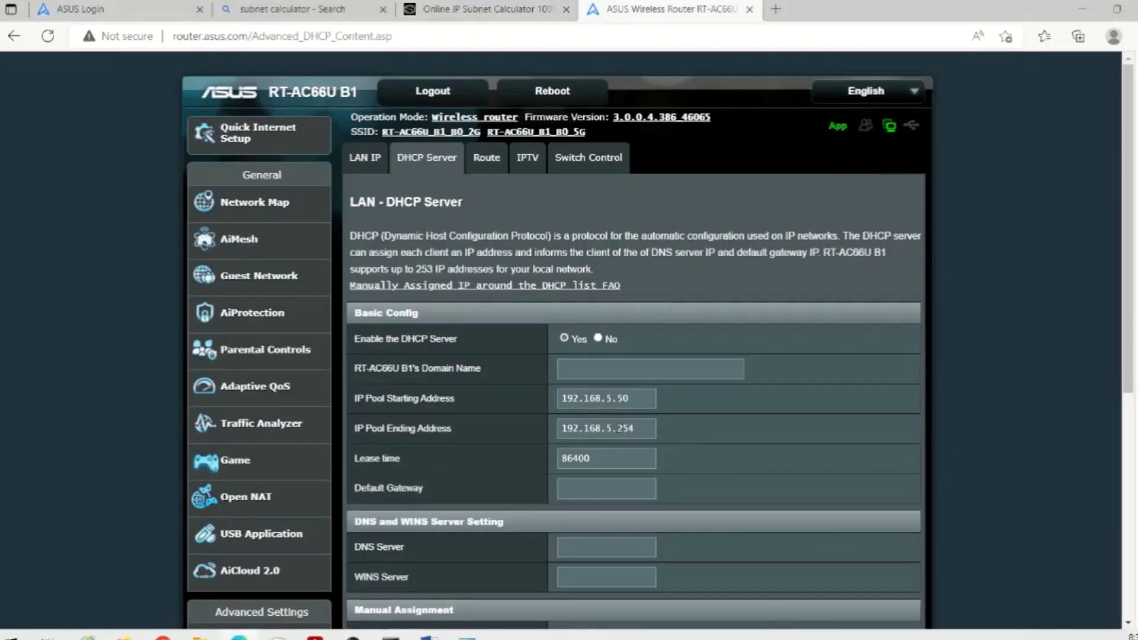
# - Re-enter 192.168.5.50 as the pool start and apply the 192.168.5.50–192.168.5.254 DHCP pool
pyautogui.moveTo(618, 398); pyautogui.dragTo(632, 398)
pyautogui.write('2')
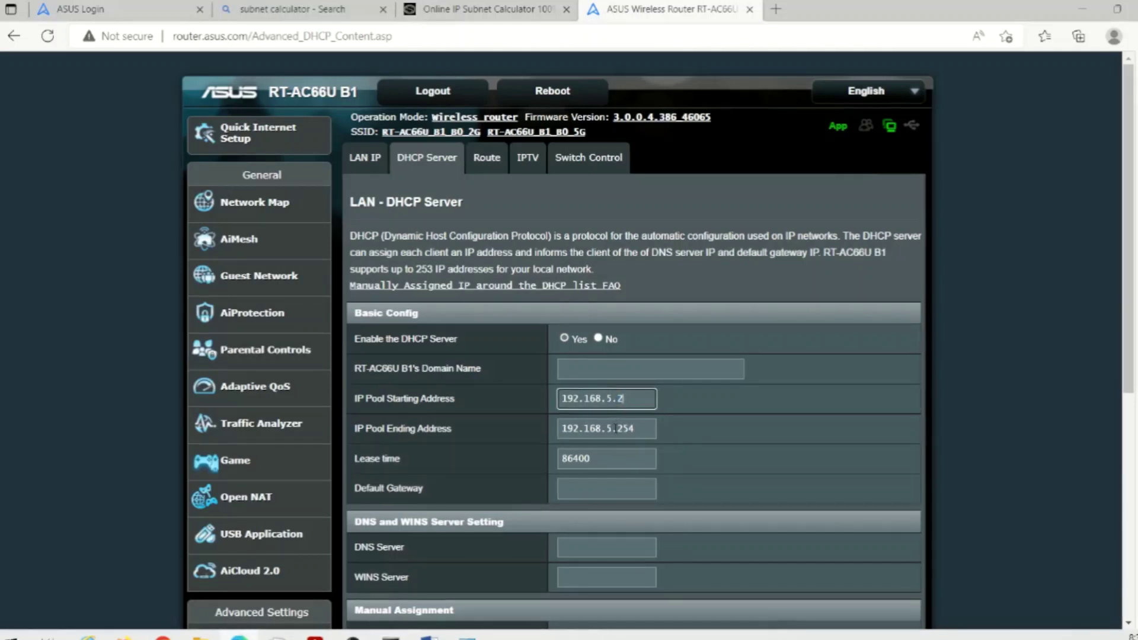
pyautogui.moveTo(616, 428); pyautogui.dragTo(639, 429)
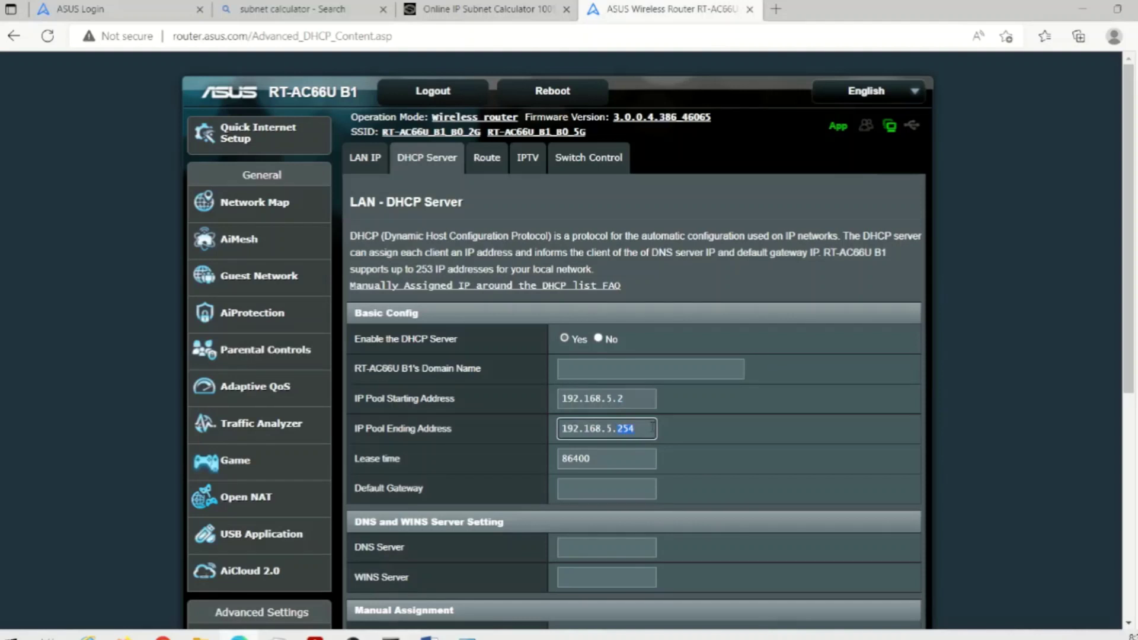
pyautogui.click(638, 404)
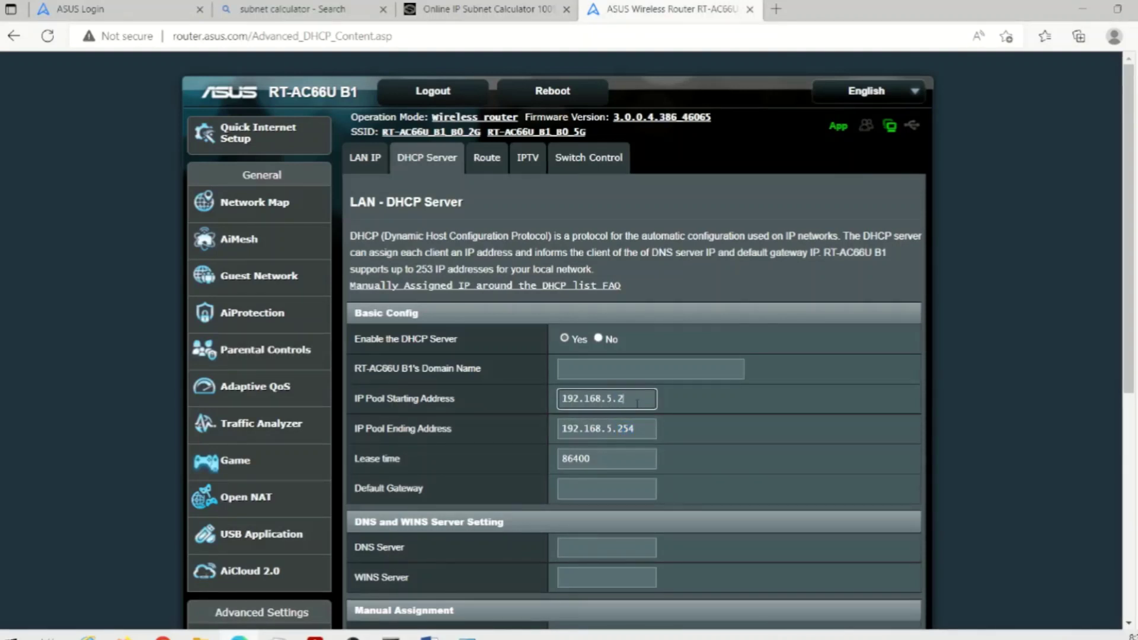
pyautogui.press('BackSpace')
pyautogui.write('50')
pyautogui.click(770, 403)
pyautogui.scroll(-3, 769, 403)
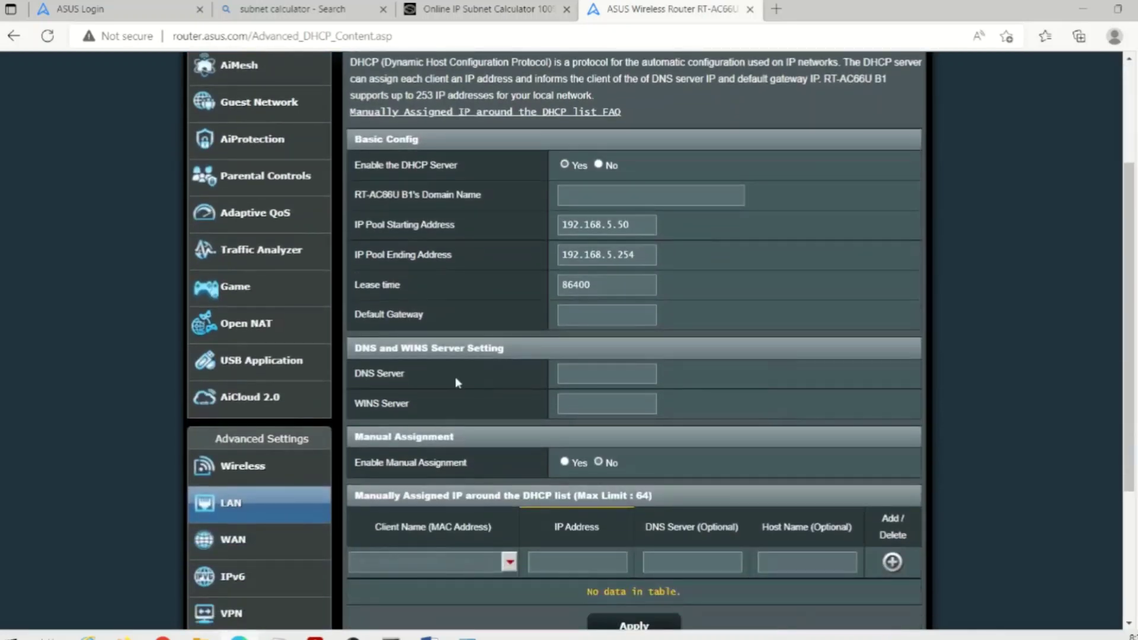
pyautogui.scroll(-4, 610, 409)
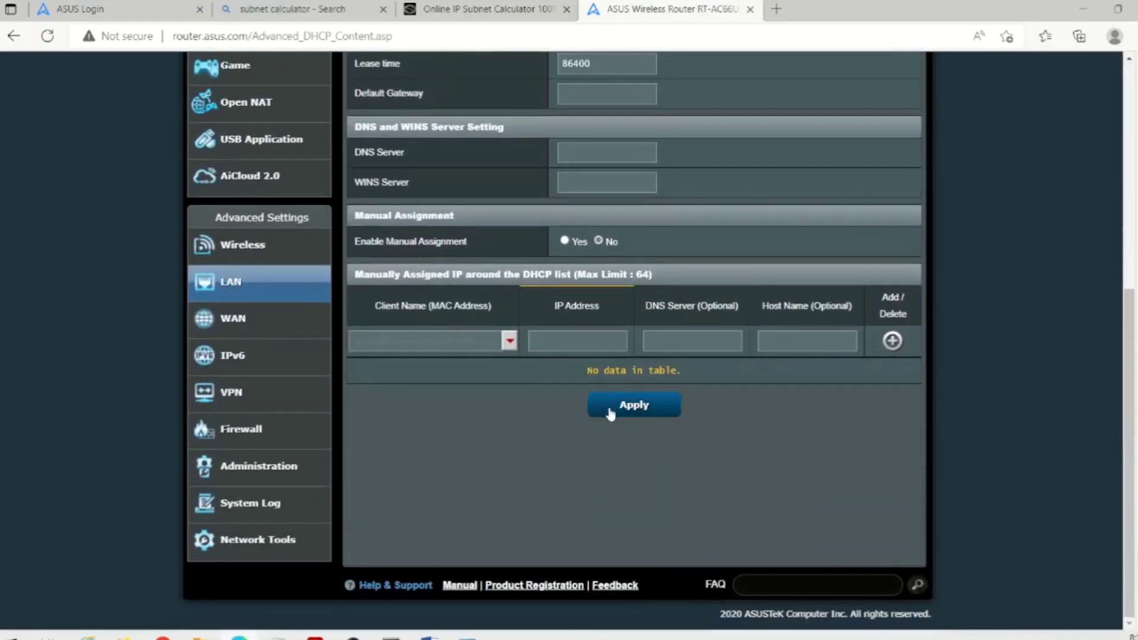
pyautogui.click(611, 409)
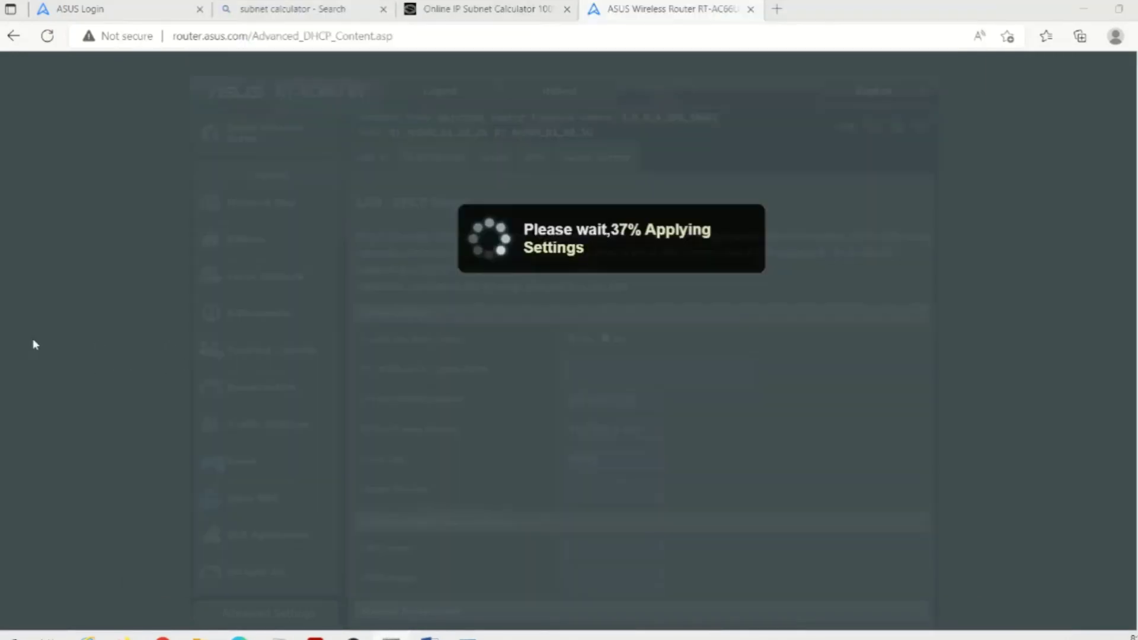
# - Bring the router page forward to watch the DHCP settings being applied
pyautogui.click(33, 341)
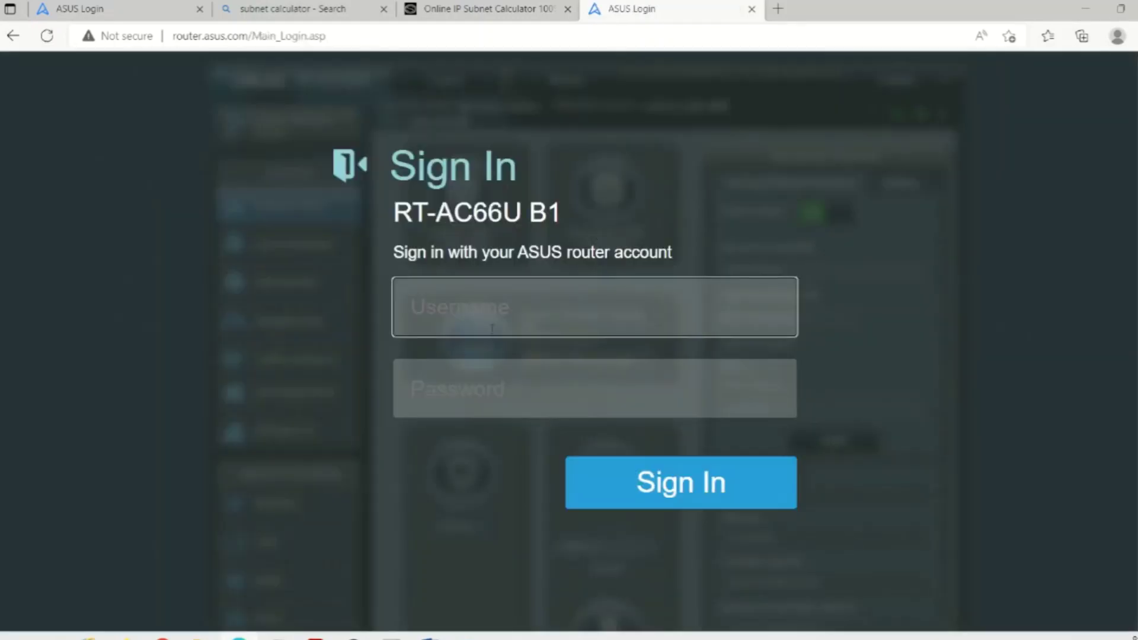
# - Sign back in to the RT-AC66U B1 with the admin username and password
pyautogui.write('loyaltech')
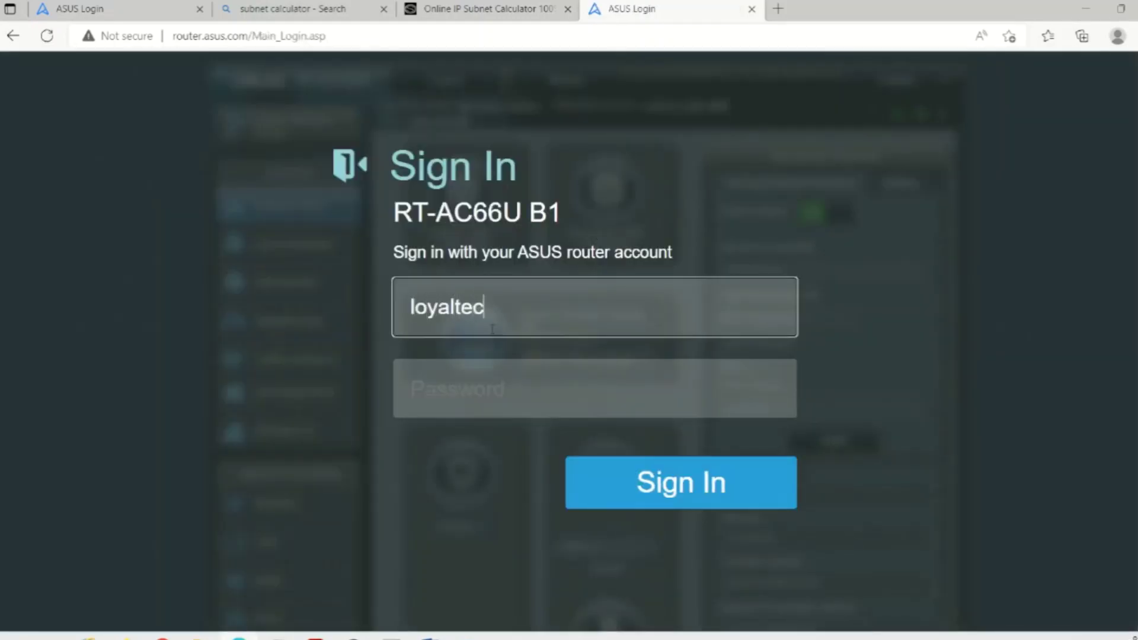
pyautogui.press('Tab')
pyautogui.write('•••••')
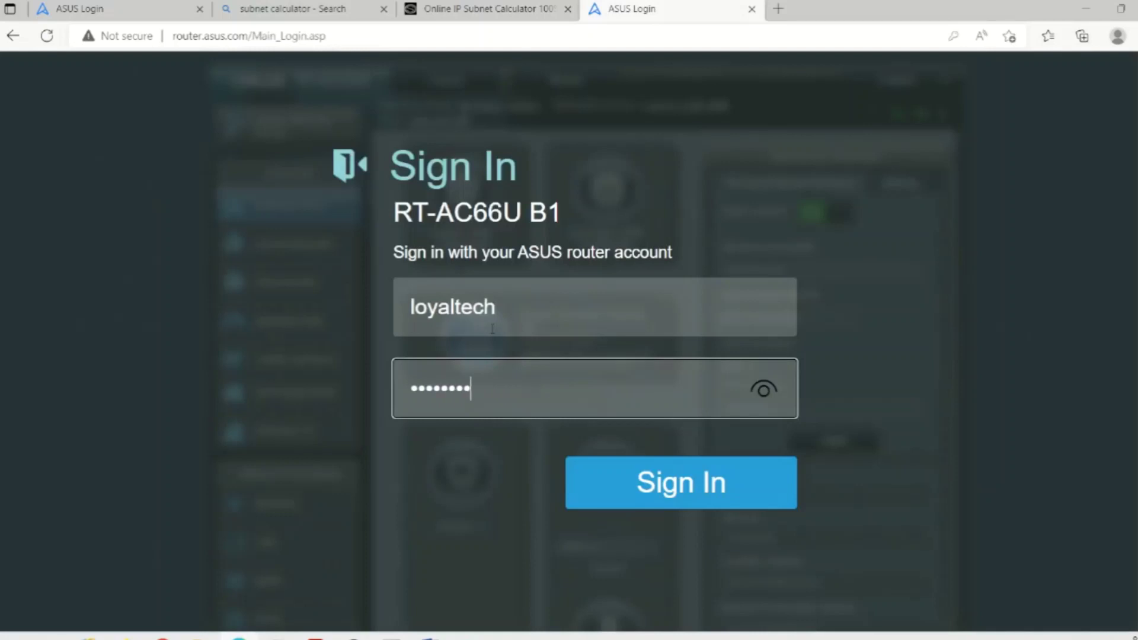
pyautogui.write('•••')
pyautogui.press('Return')
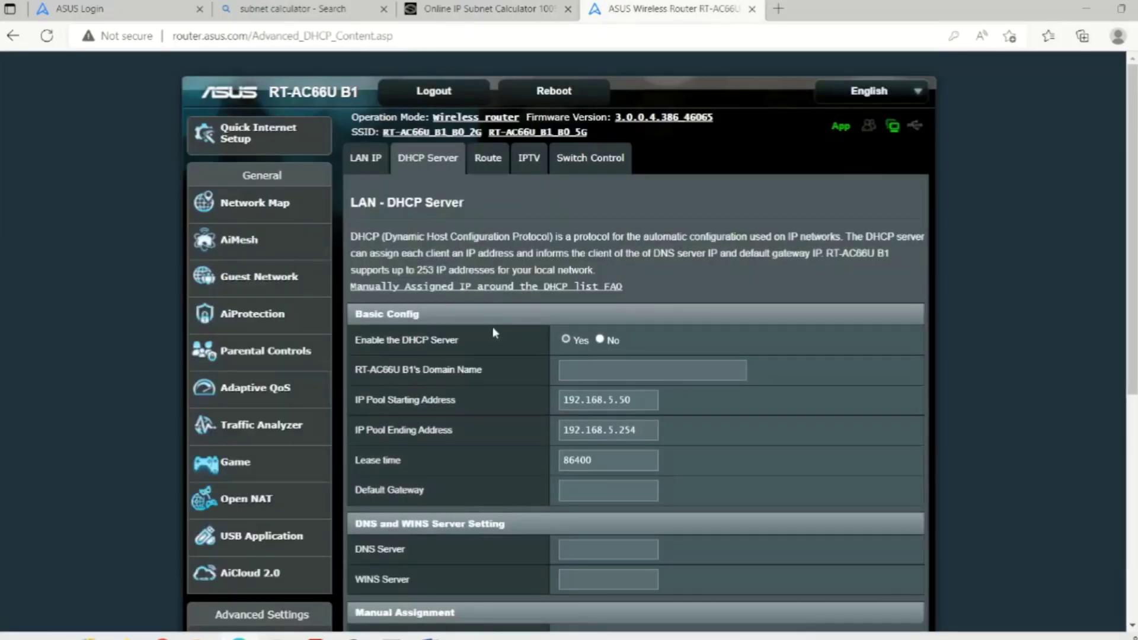
# - Enable Manual Assignment and open the Client Name (MAC Address) dropdown of connected clients
pyautogui.scroll(-4, 492, 332)
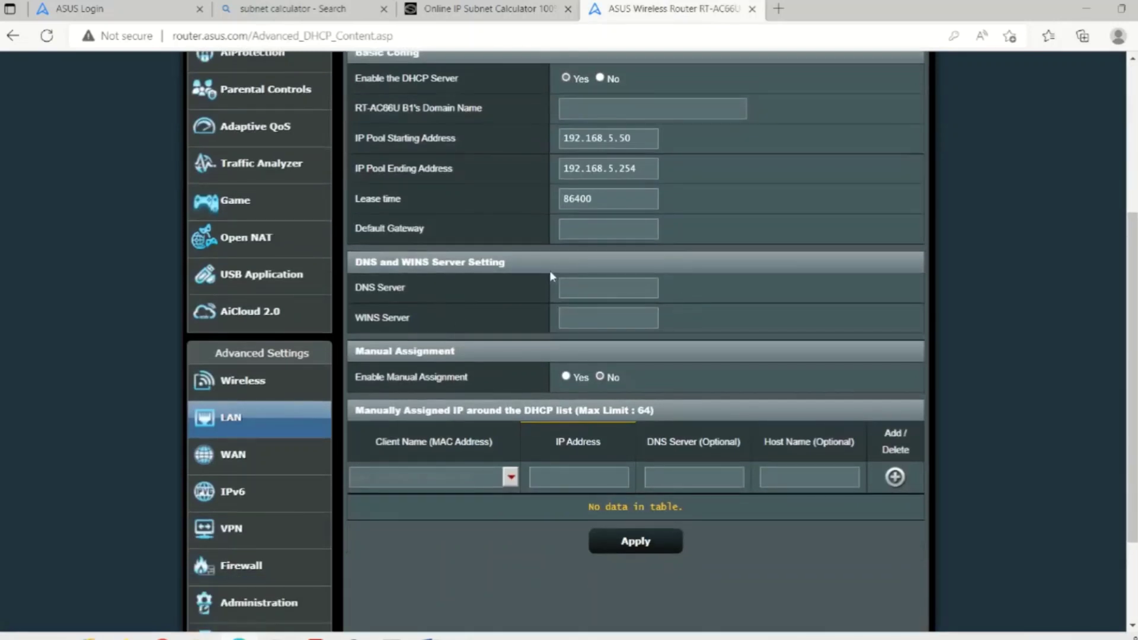
pyautogui.click(572, 286)
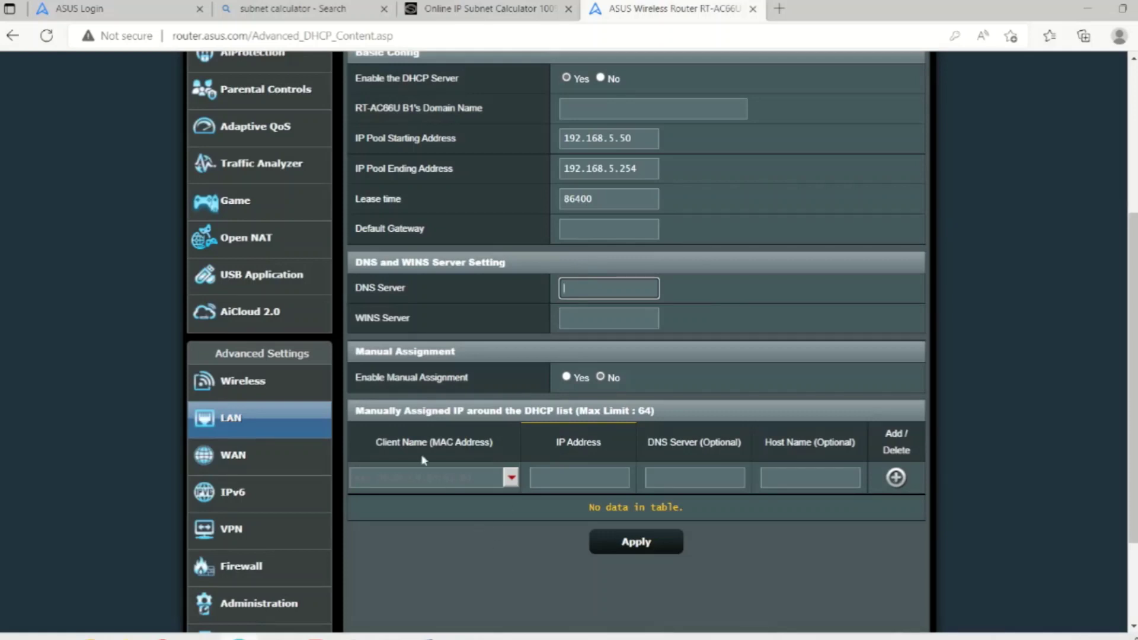
pyautogui.click(566, 377)
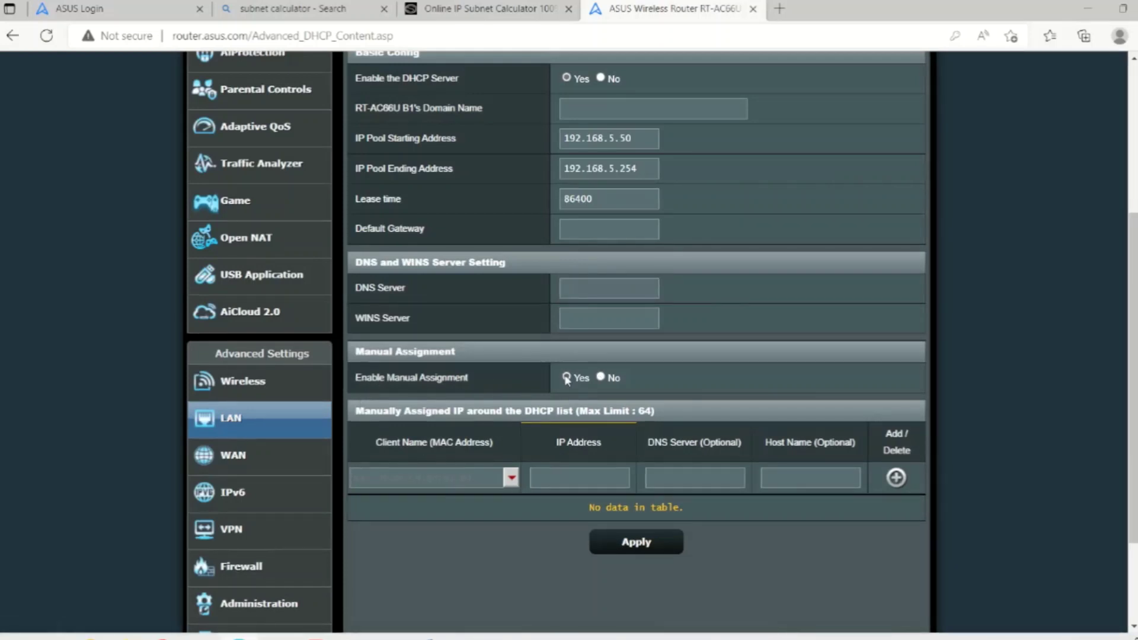
pyautogui.click(511, 478)
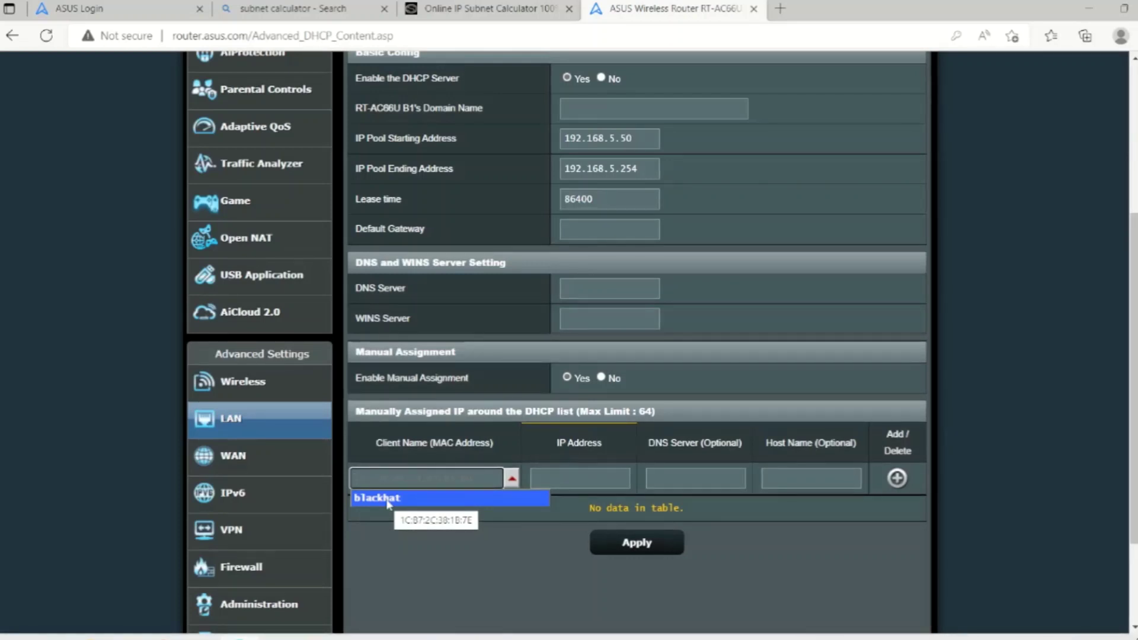
# - Add a manual DHCP reservation of 192.168.5.184 for the client blackhat
pyautogui.click(388, 501)
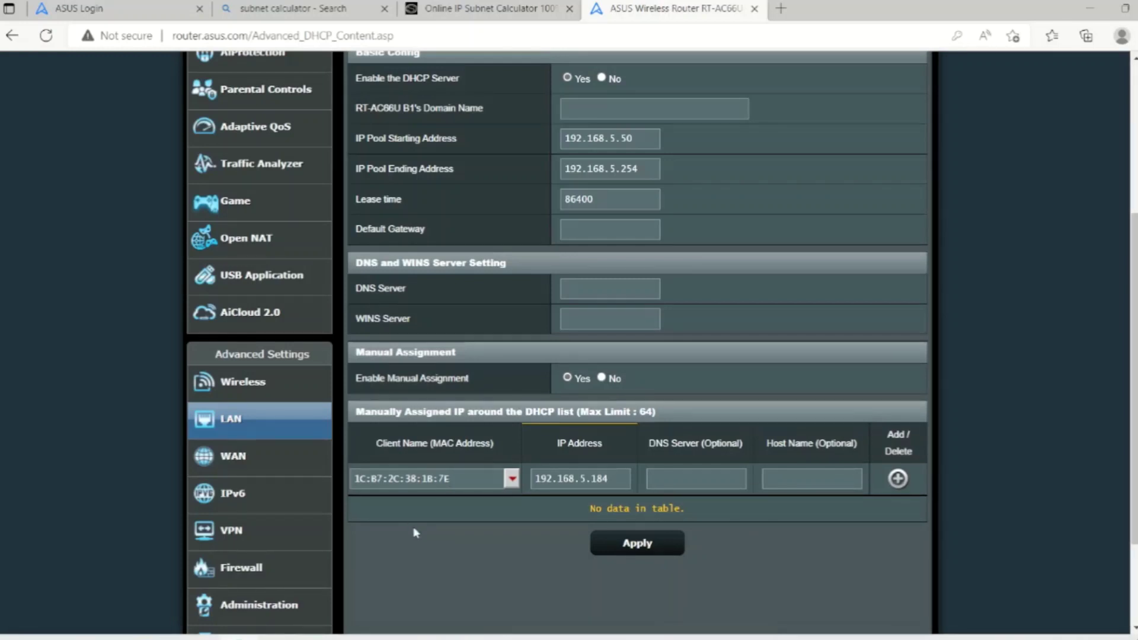
pyautogui.moveTo(546, 479); pyautogui.dragTo(605, 479)
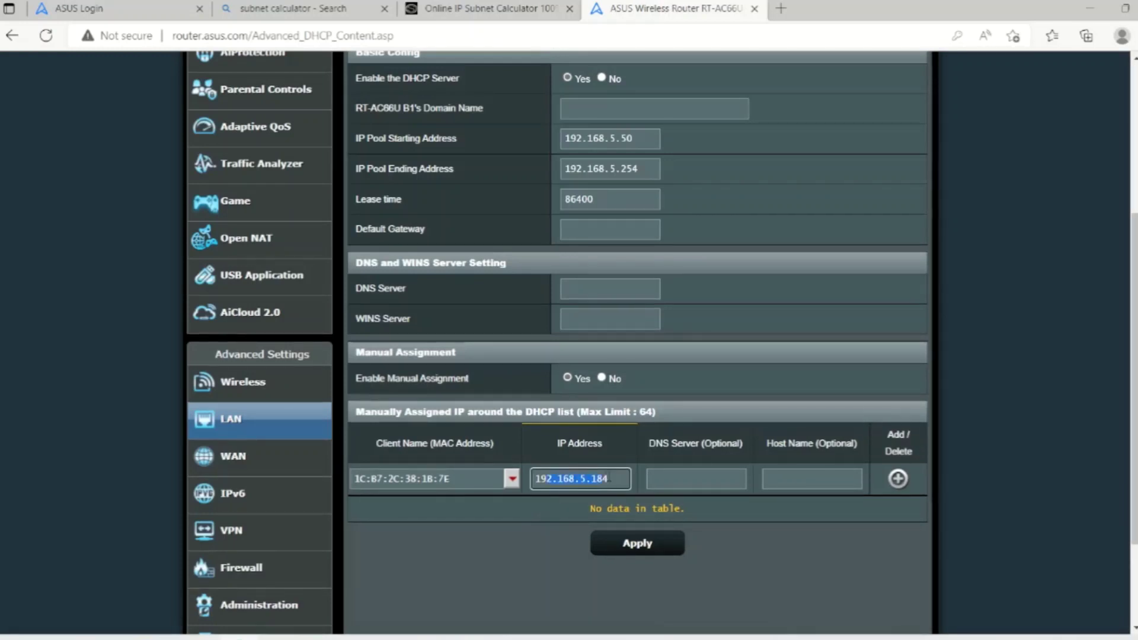
pyautogui.click(675, 484)
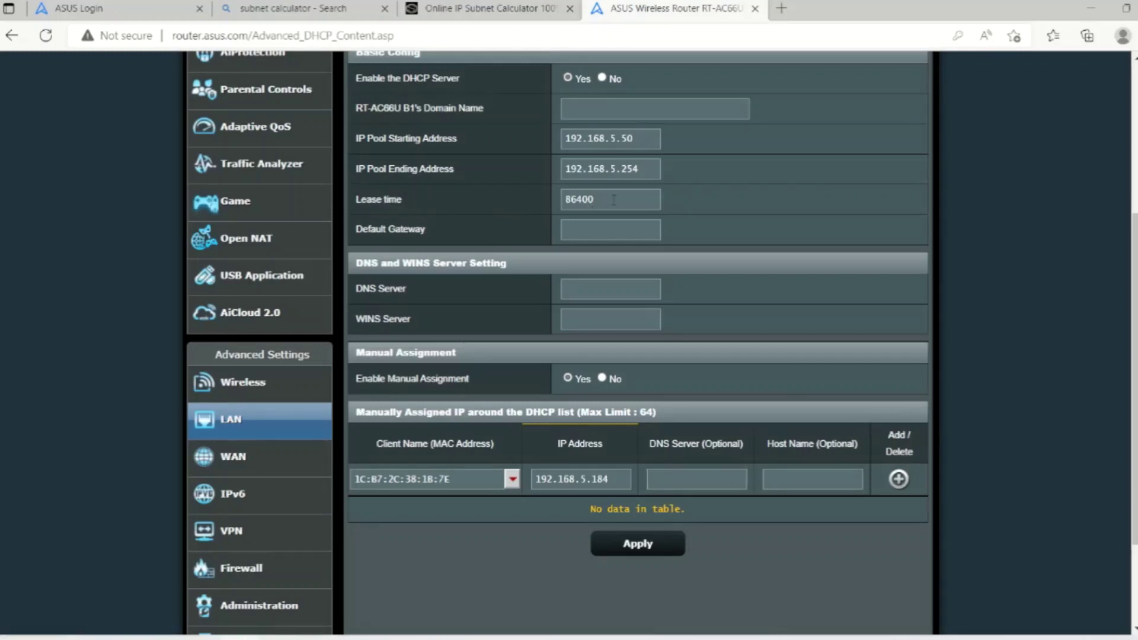
pyautogui.doubleClick(594, 201)
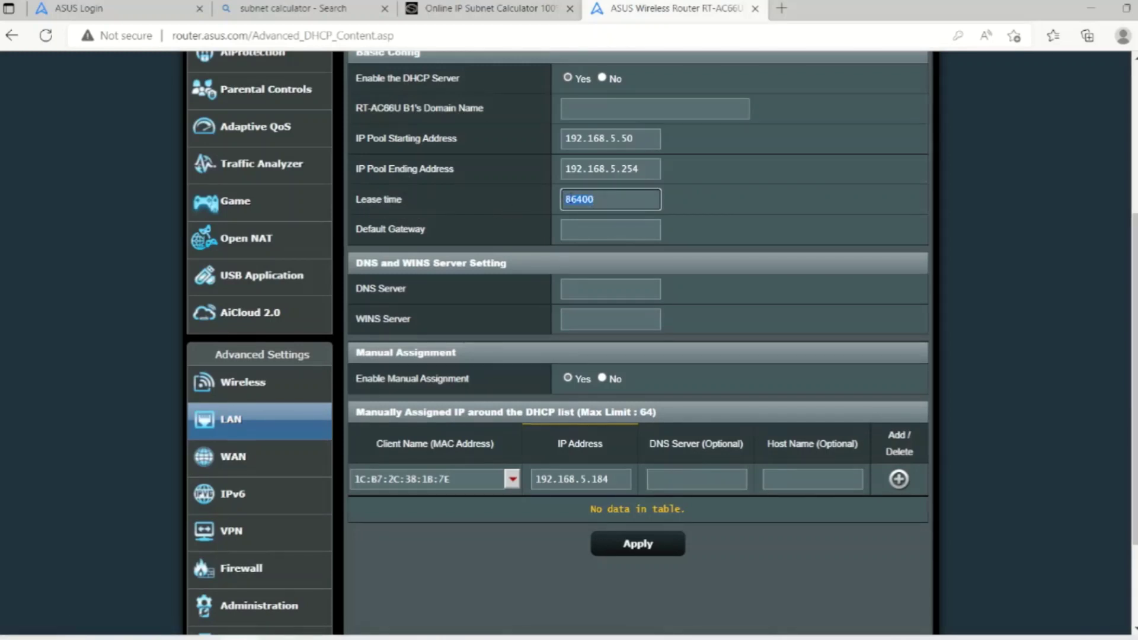
pyautogui.click(899, 479)
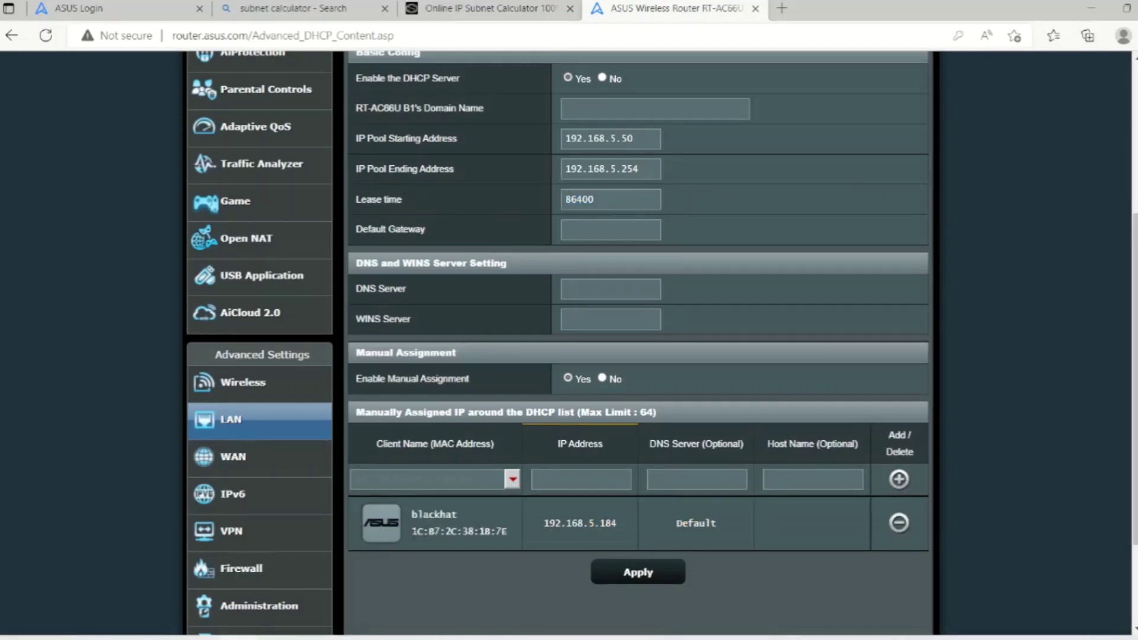
# - Delete the blackhat reservation and set Enable Manual Assignment to Yes
pyautogui.moveTo(412, 532); pyautogui.dragTo(510, 536)
pyautogui.moveTo(618, 524); pyautogui.dragTo(541, 523)
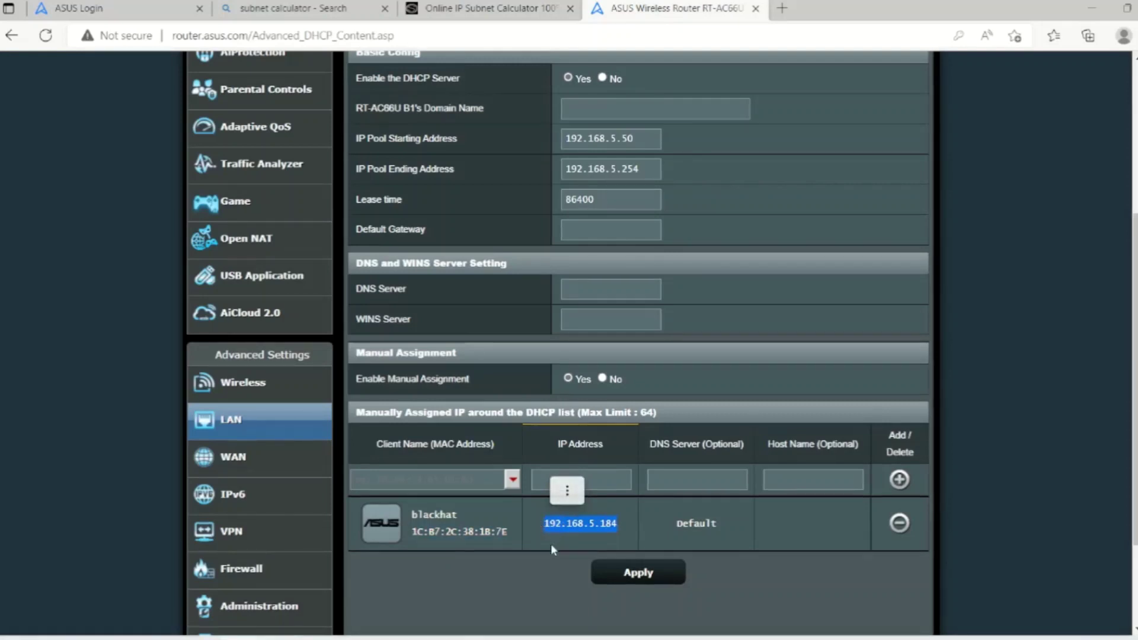
pyautogui.click(551, 564)
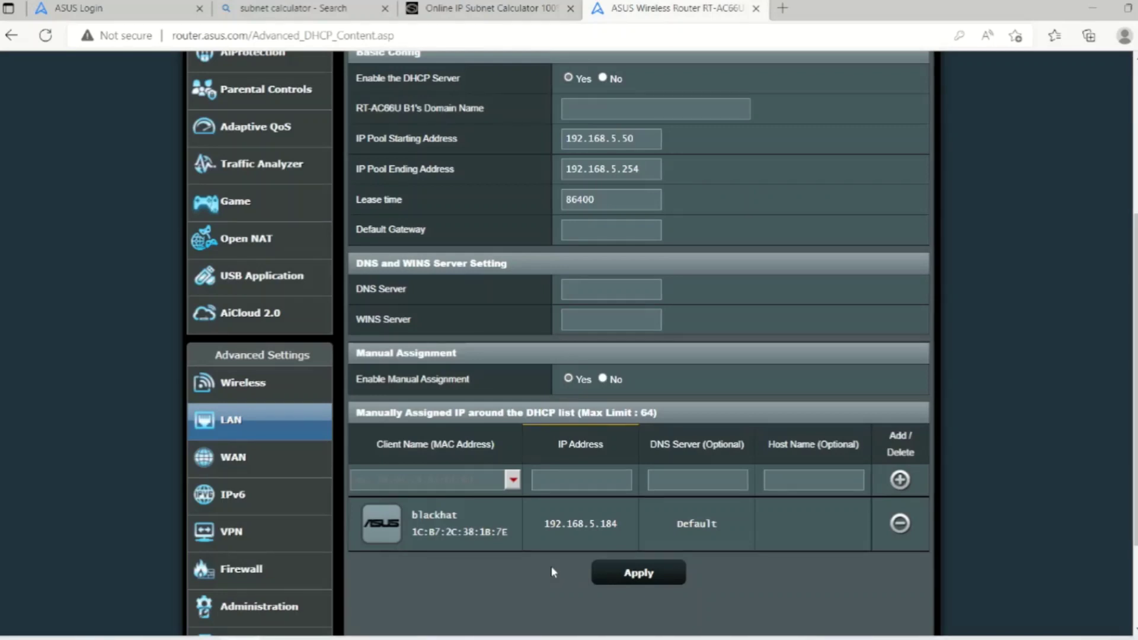
pyautogui.click(900, 524)
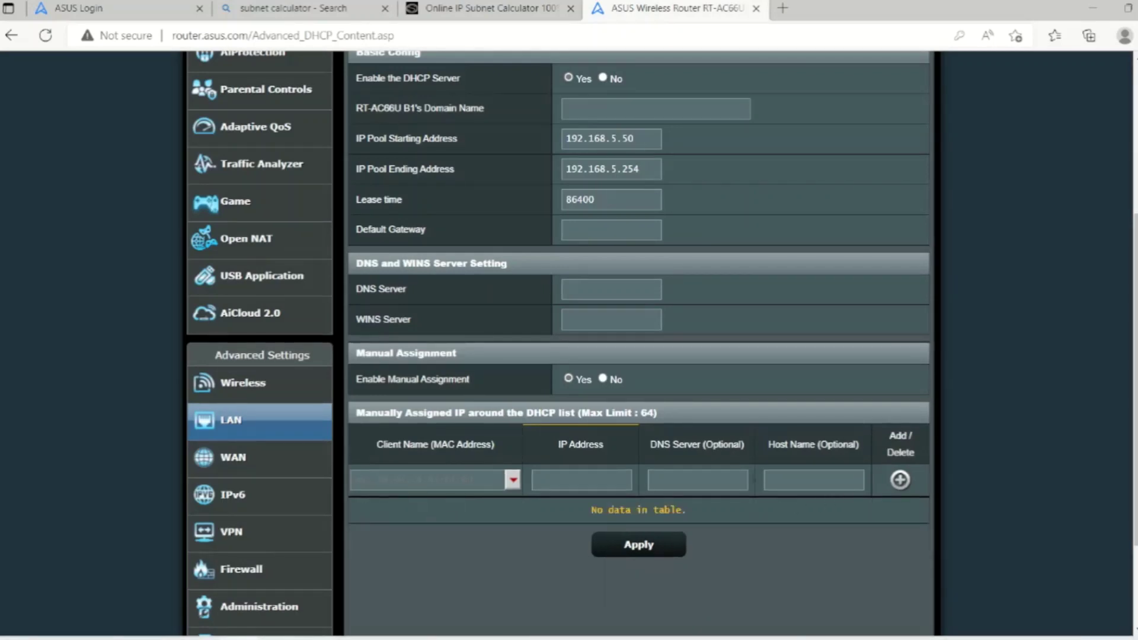
pyautogui.click(569, 378)
# - Open Wireless General settings with the 2.4 GHz band selected
pyautogui.scroll(3, 713, 340)
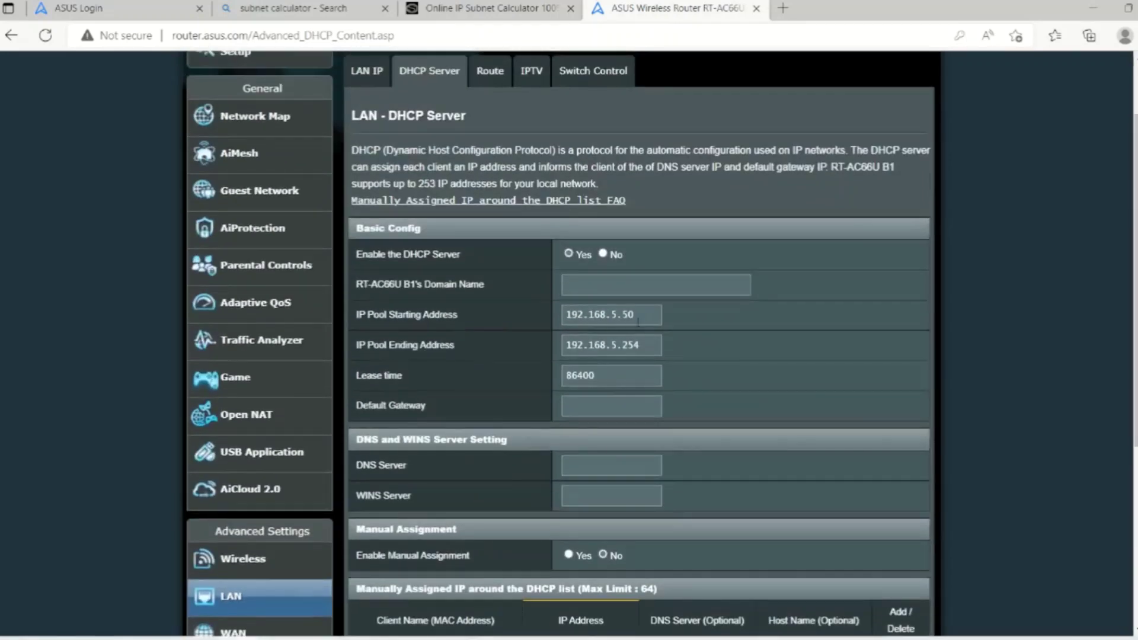
pyautogui.scroll(2, 638, 322)
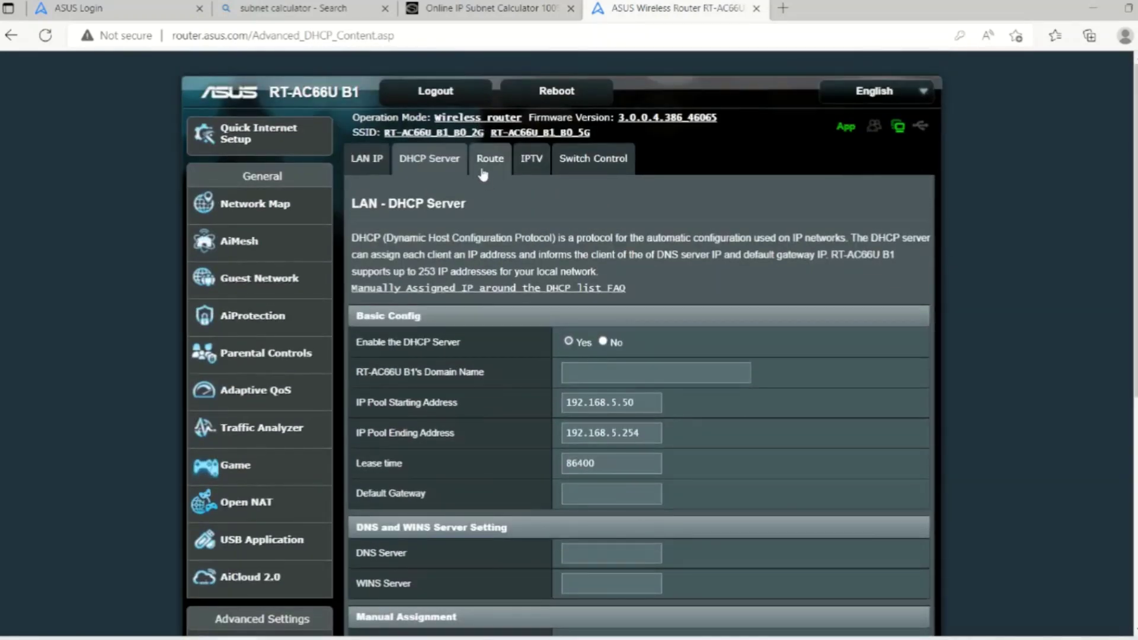
pyautogui.scroll(-3, 483, 174)
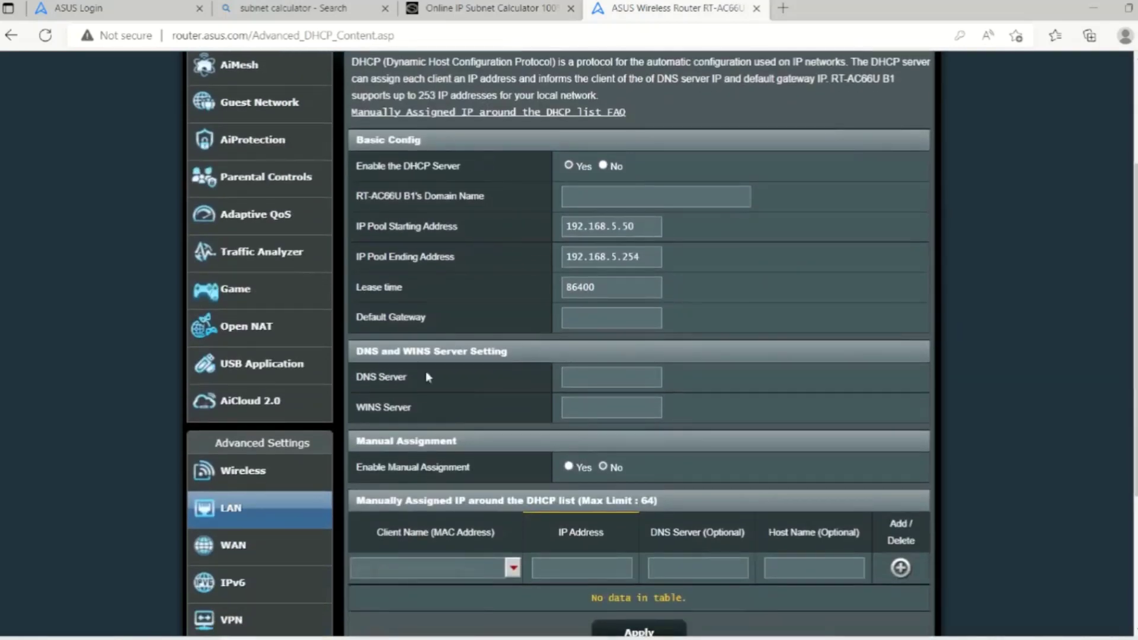
pyautogui.click(245, 483)
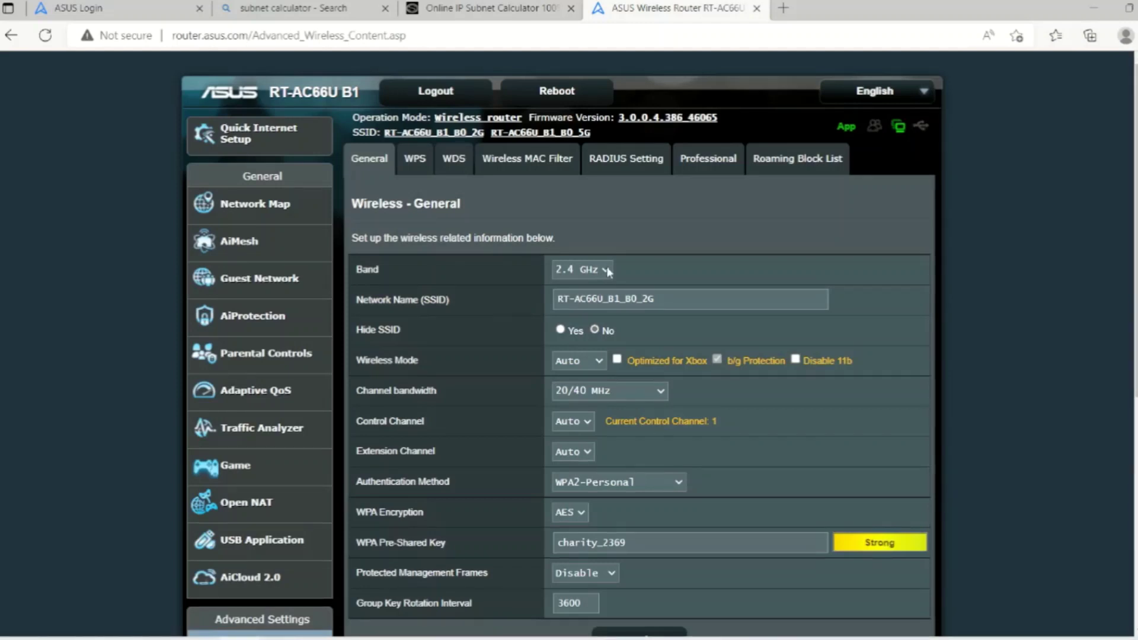
pyautogui.click(609, 271)
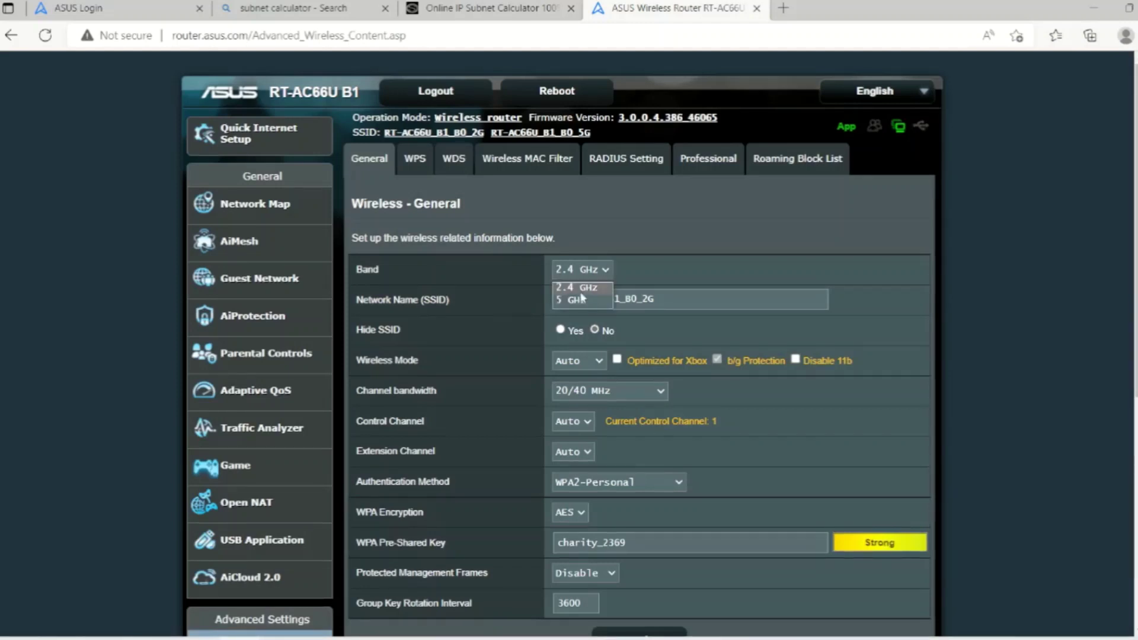
pyautogui.click(666, 266)
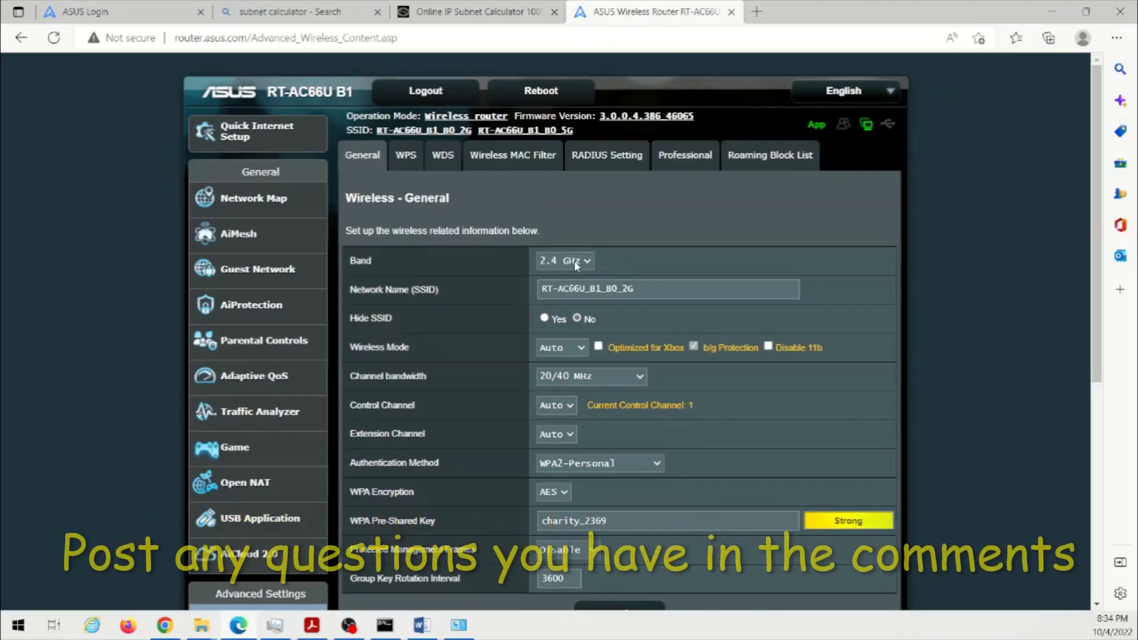
# - Replace the SSID RT-AC66U_B1_80_2G with LoyalTech2.4Ghz
pyautogui.click(664, 288)
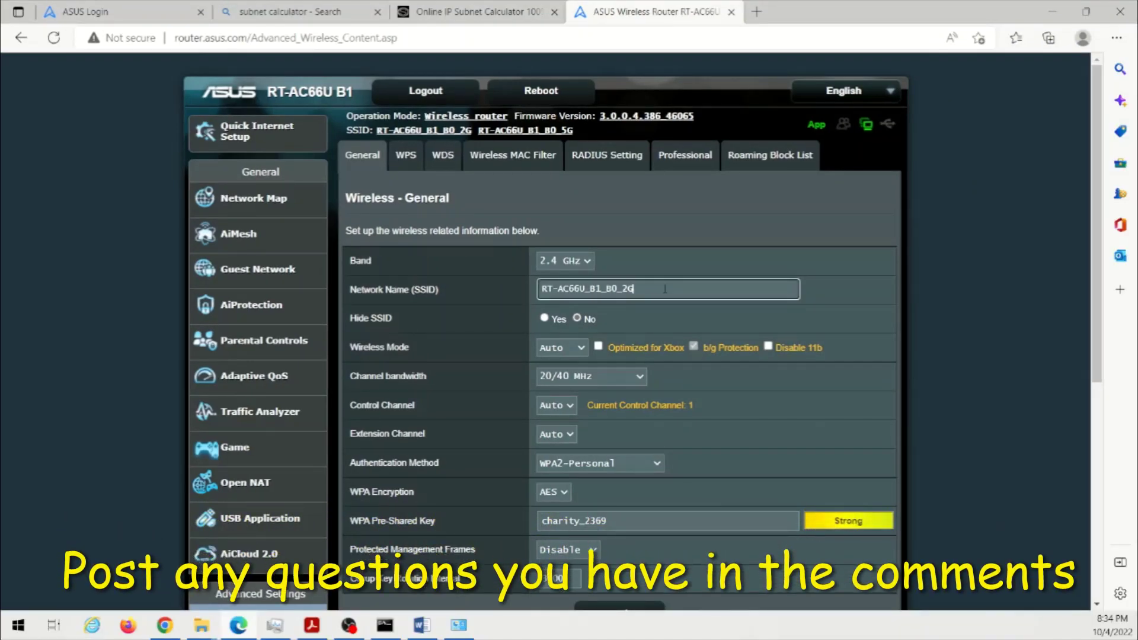
pyautogui.moveTo(617, 289); pyautogui.dragTo(518, 286)
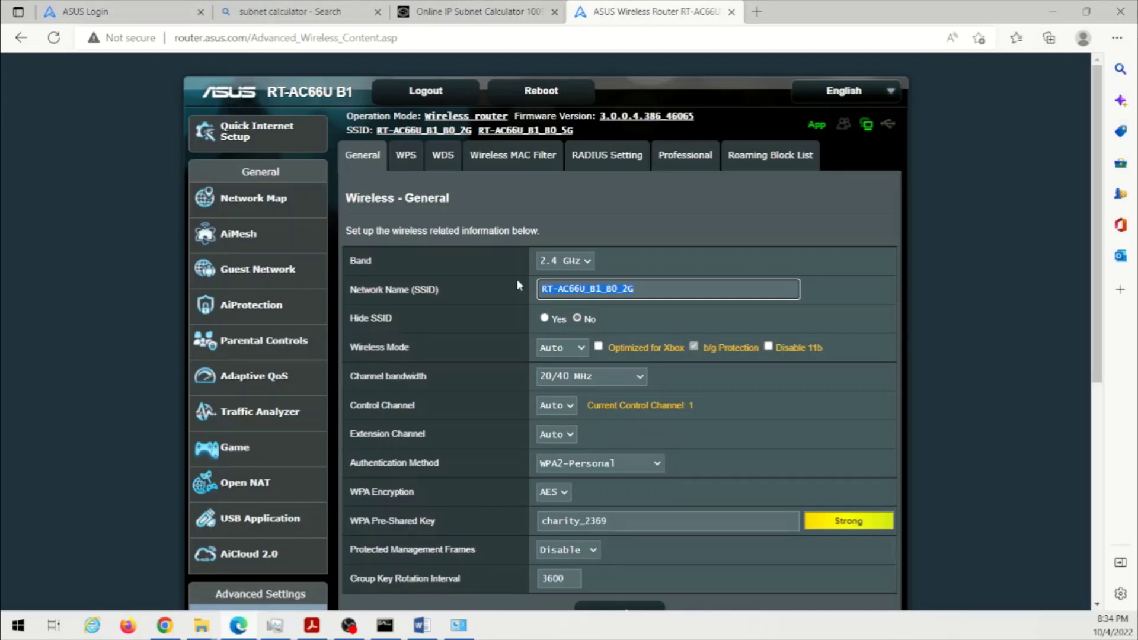
pyautogui.write('LoyalTech')
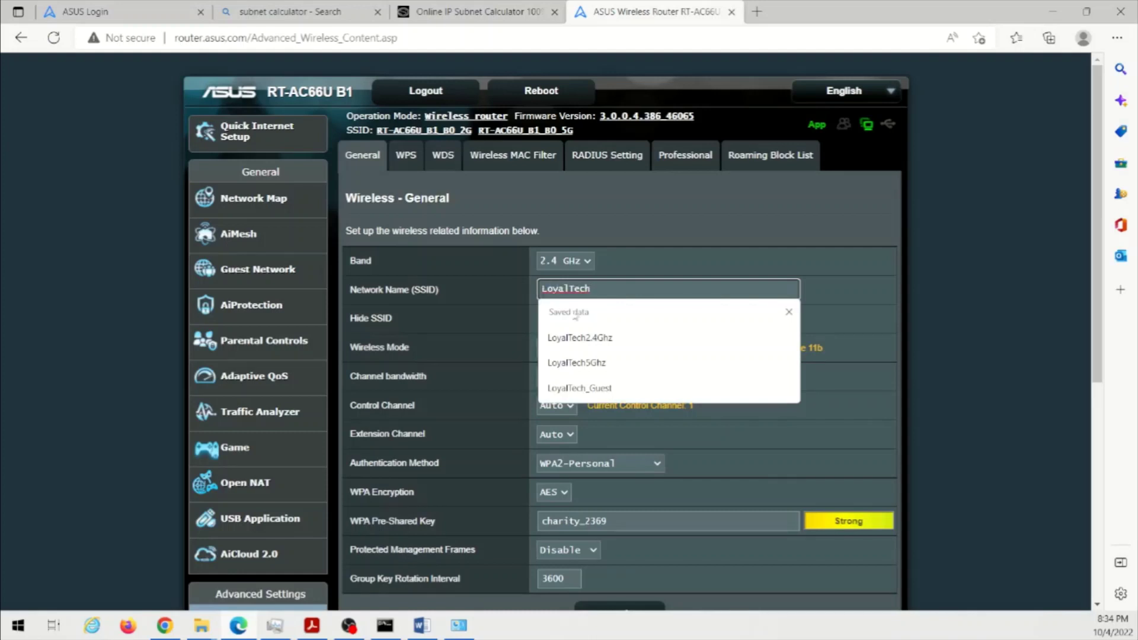
pyautogui.click(596, 343)
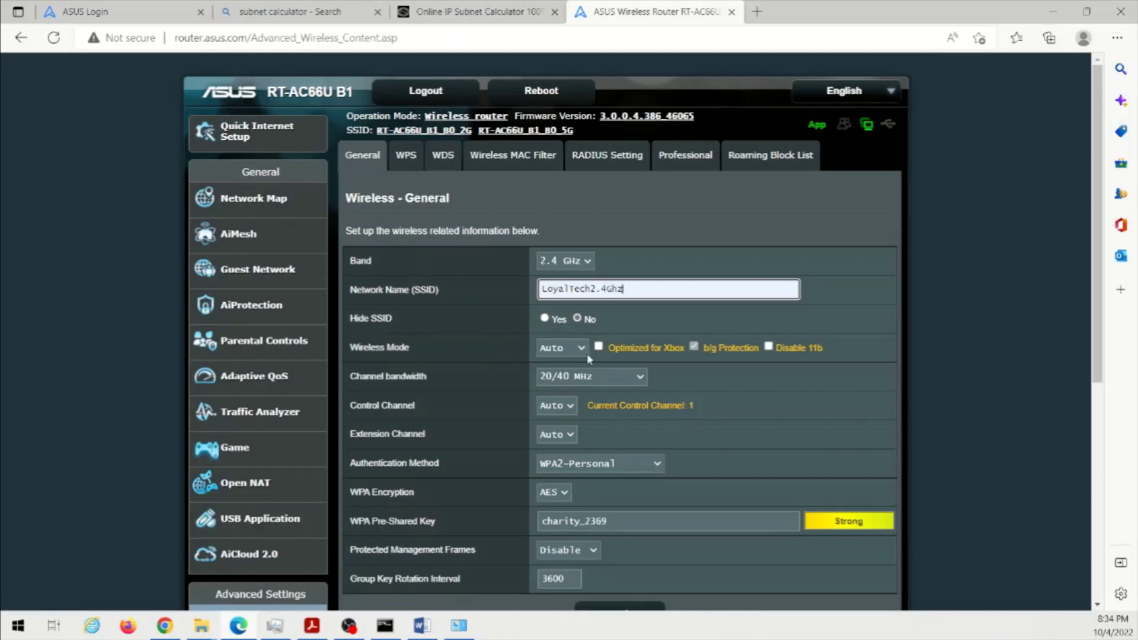
pyautogui.click(582, 348)
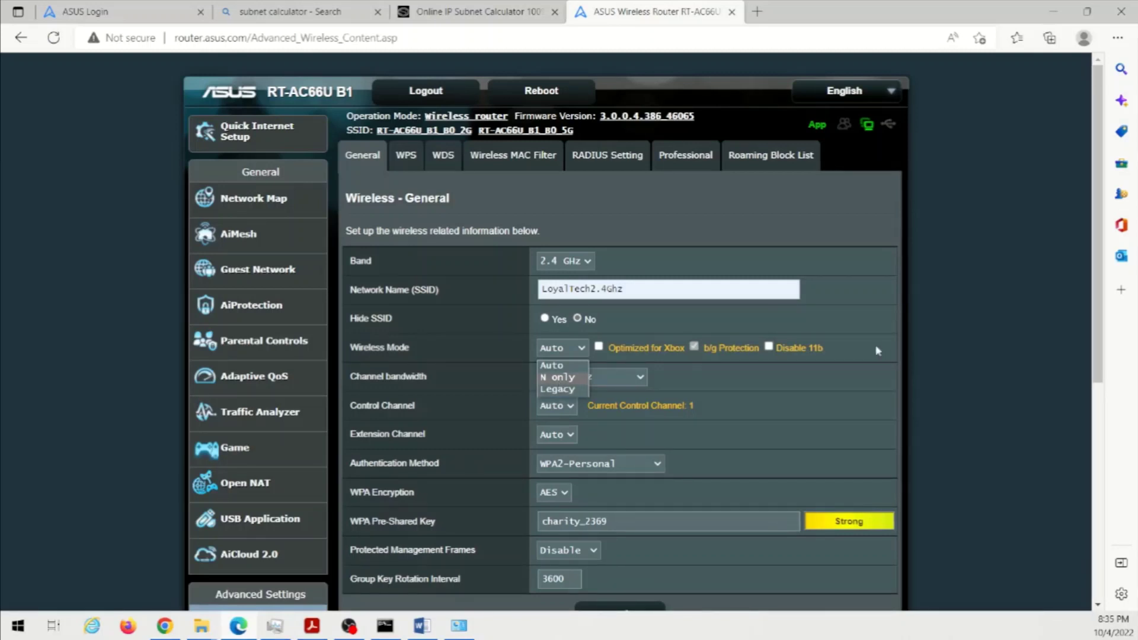
pyautogui.click(852, 325)
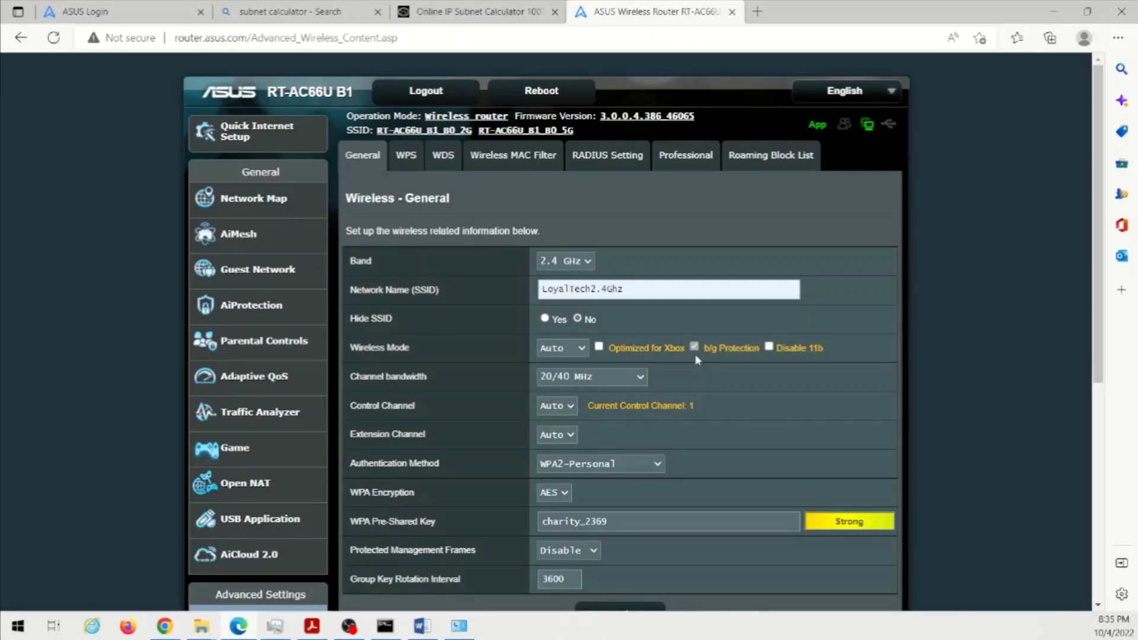
pyautogui.click(583, 350)
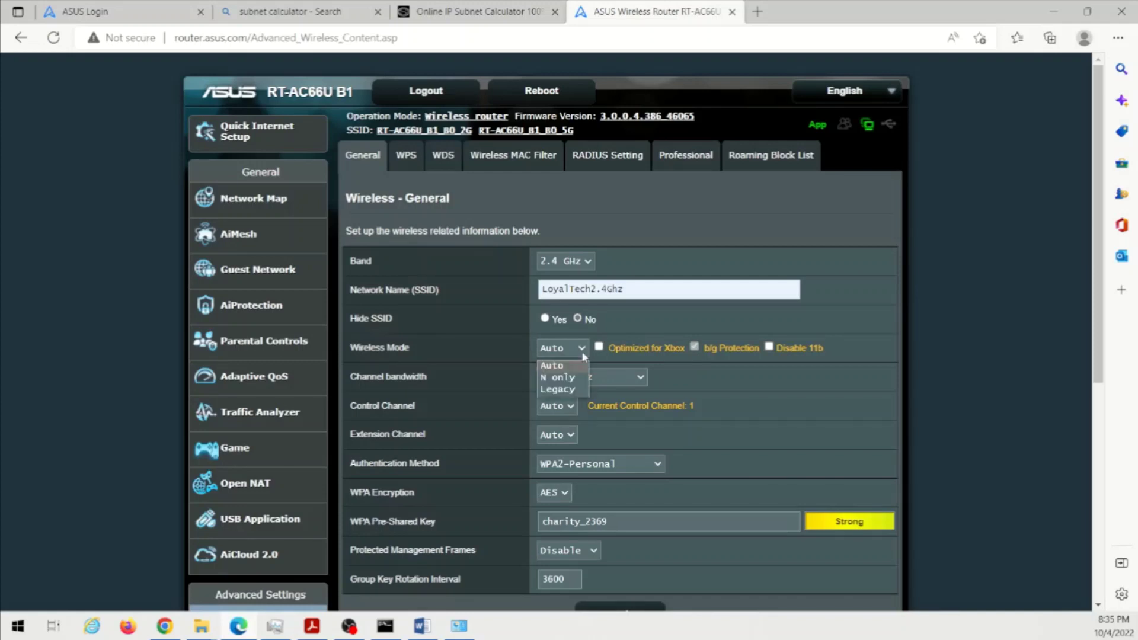
pyautogui.click(861, 333)
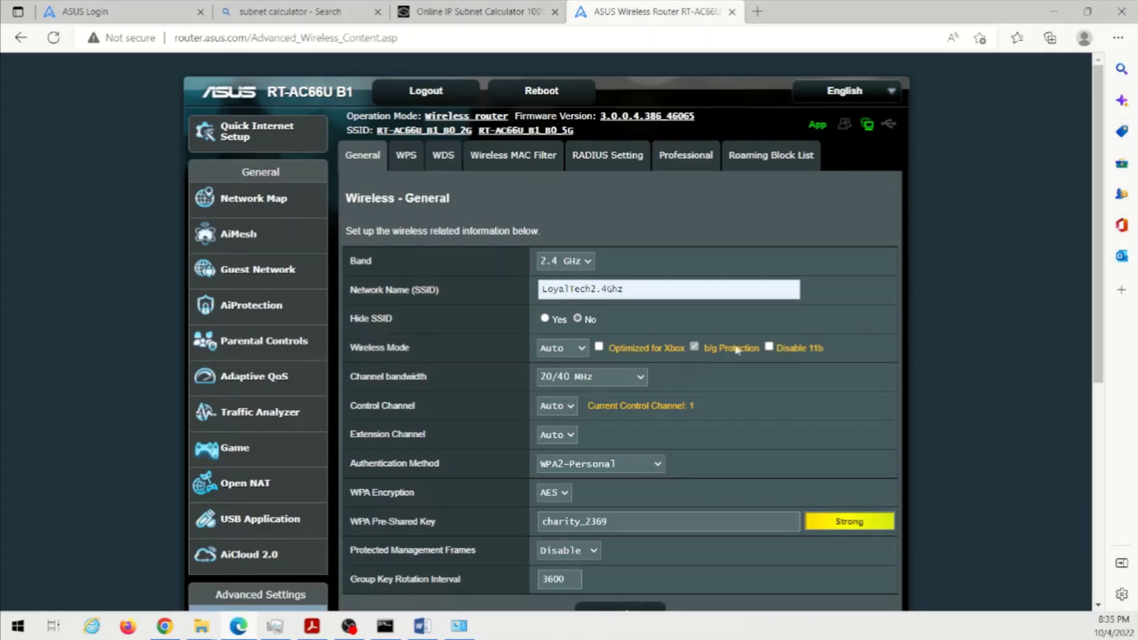
# - Set 2.4 GHz bandwidth to 20 MHz and try control channels 3, 1 and 6 before choosing Auto
pyautogui.click(551, 380)
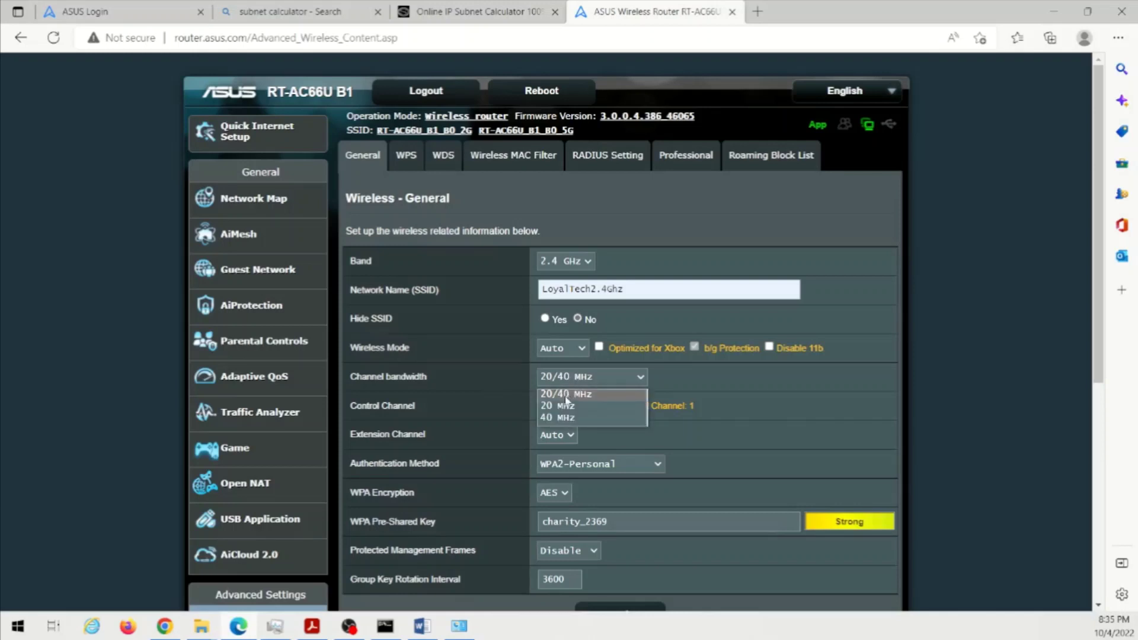
pyautogui.click(566, 396)
pyautogui.click(567, 407)
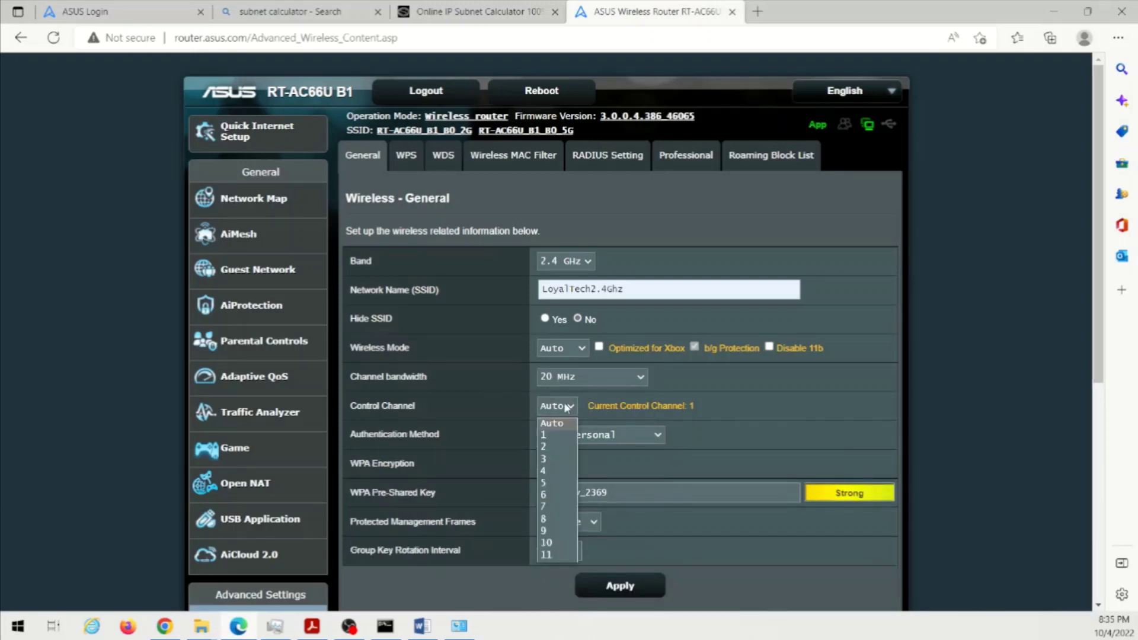
pyautogui.click(555, 460)
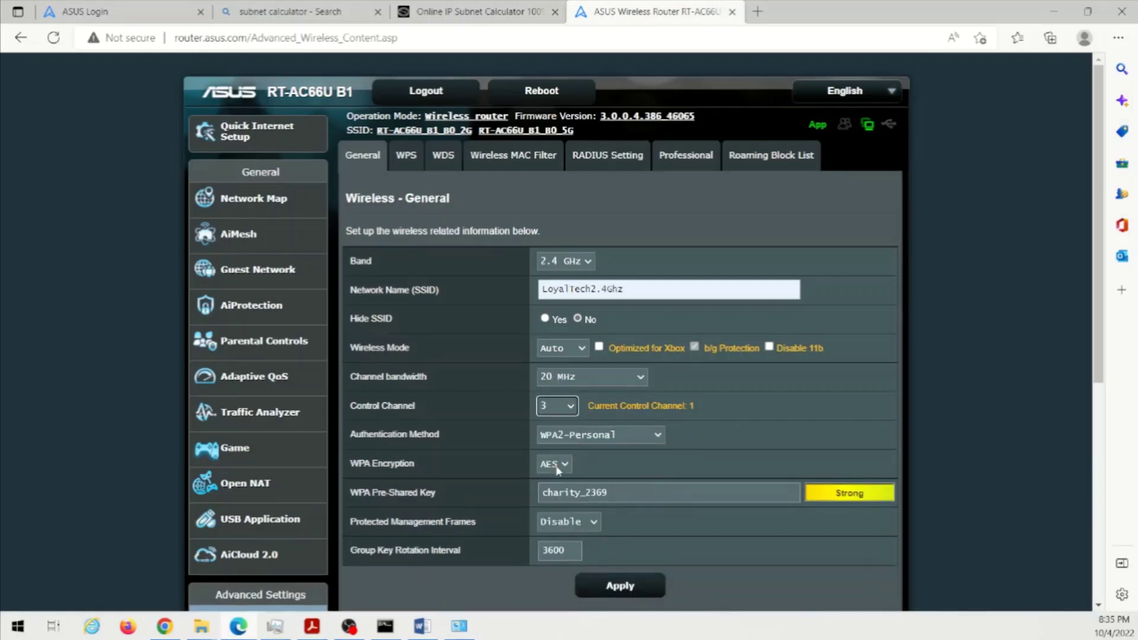
pyautogui.click(560, 407)
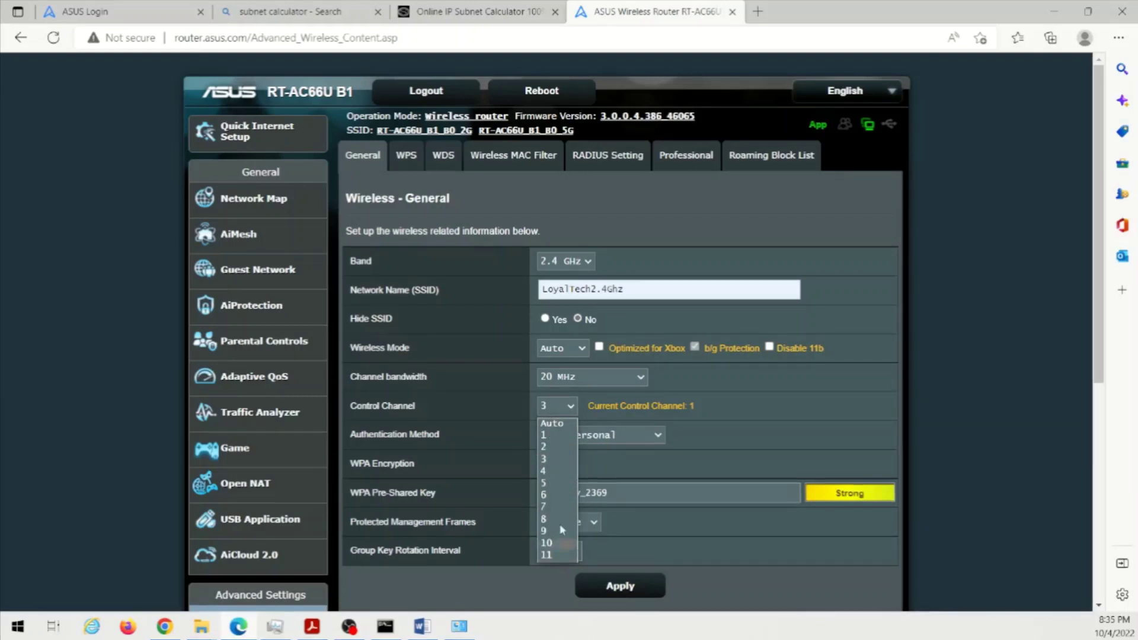
pyautogui.click(558, 439)
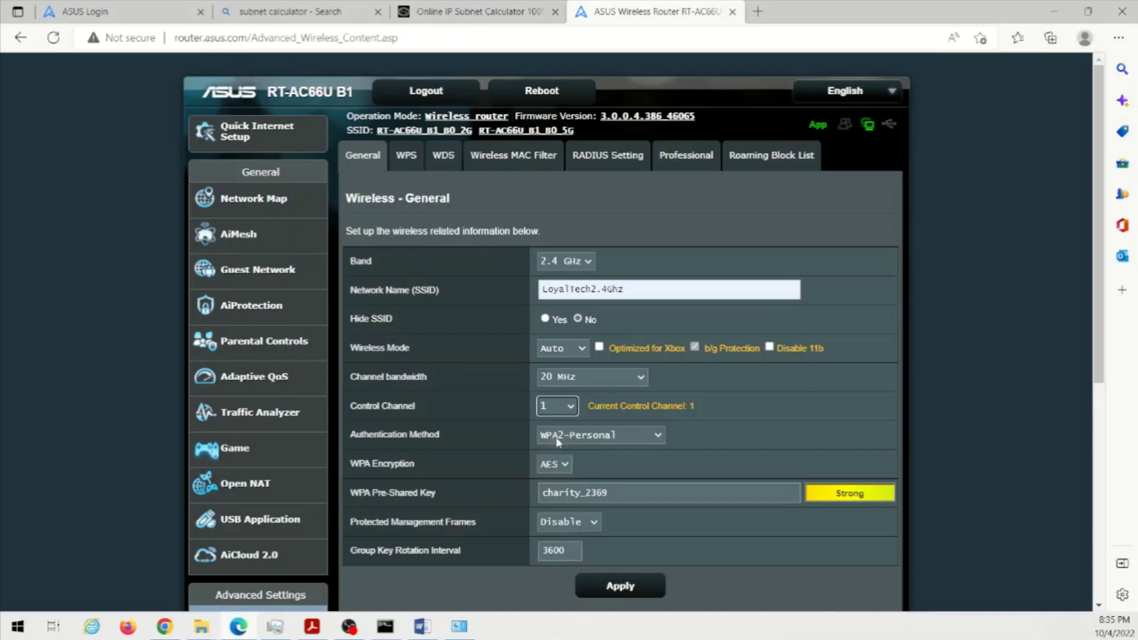
pyautogui.click(567, 409)
pyautogui.click(557, 507)
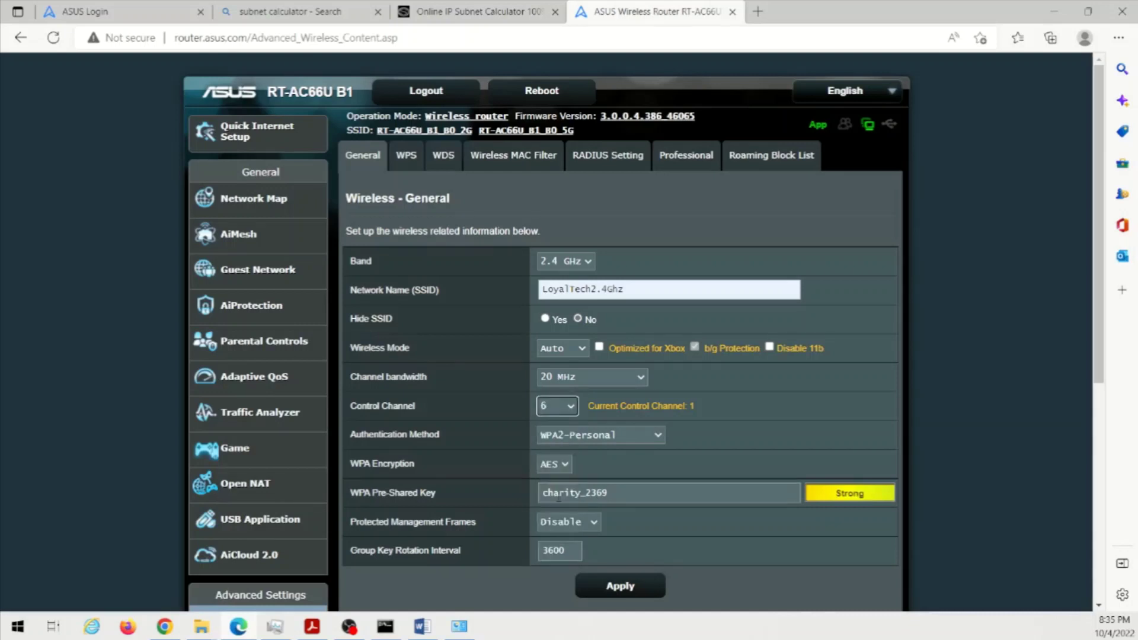
pyautogui.click(568, 409)
pyautogui.click(555, 424)
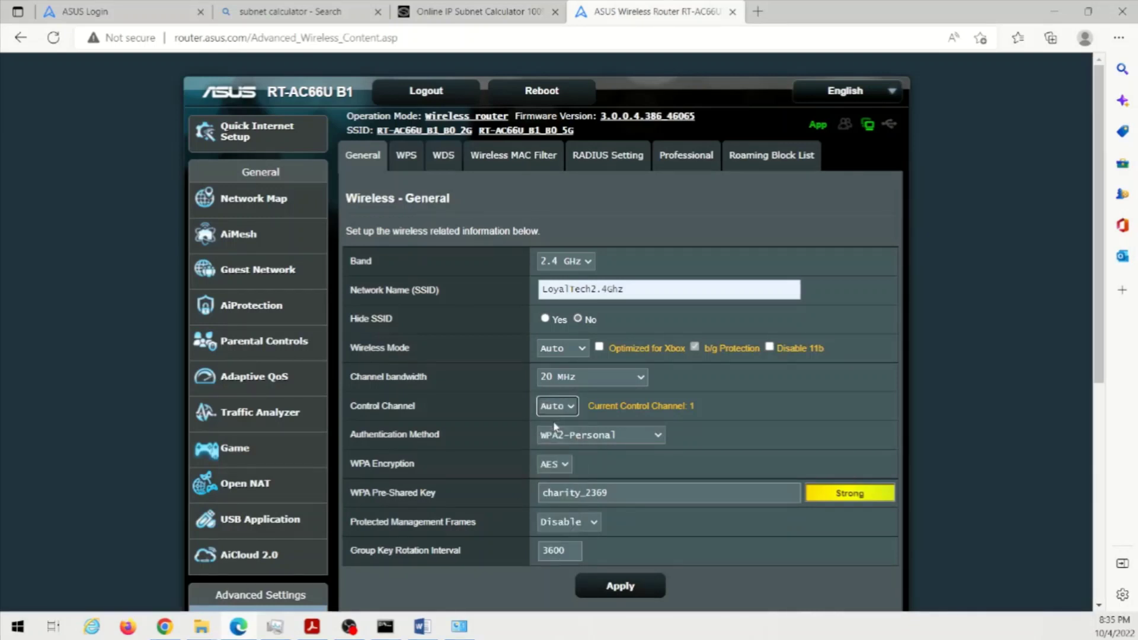
# - Check the current control channel note, keep Control Channel on Auto, and widen bandwidth to 20/40 MHz
pyautogui.moveTo(599, 406); pyautogui.dragTo(726, 414)
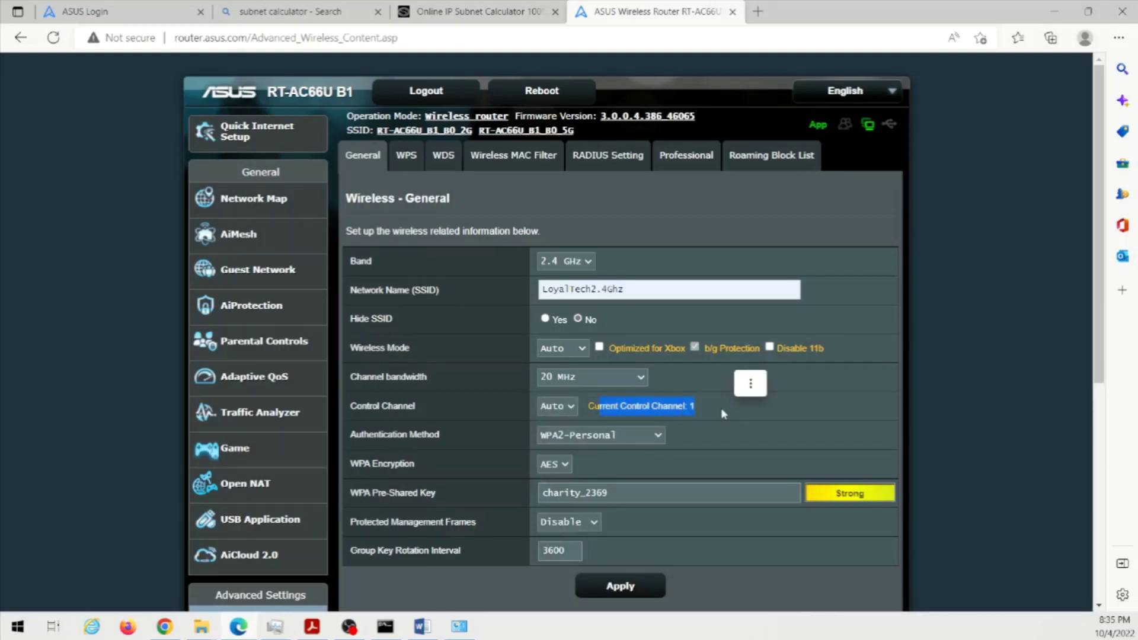
pyautogui.click(713, 412)
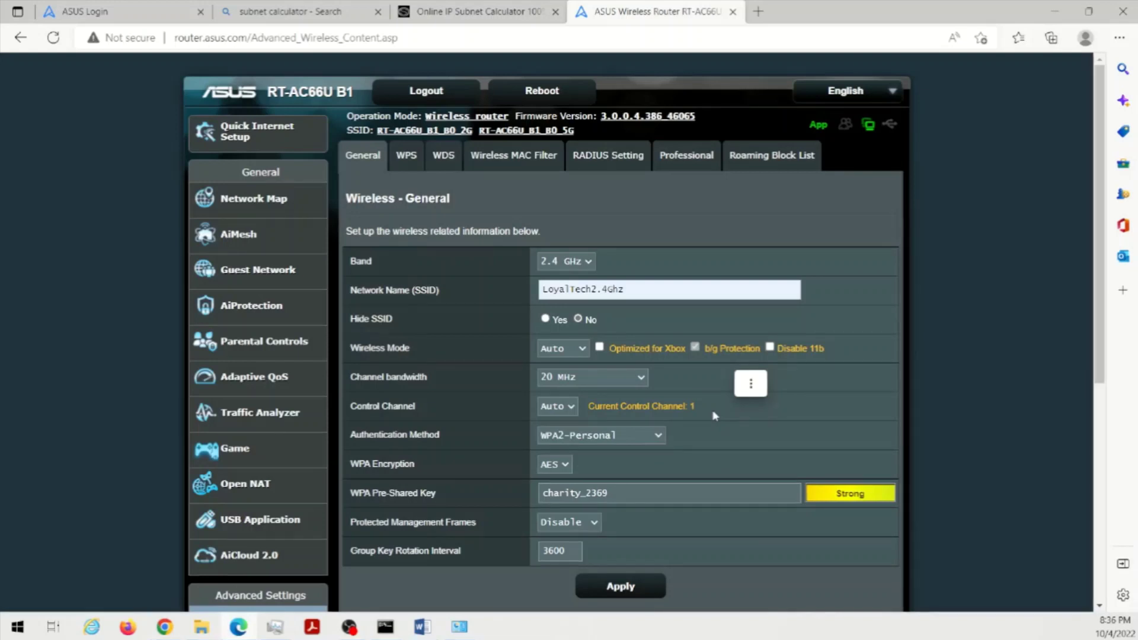
pyautogui.moveTo(697, 406); pyautogui.dragTo(600, 406)
pyautogui.click(603, 411)
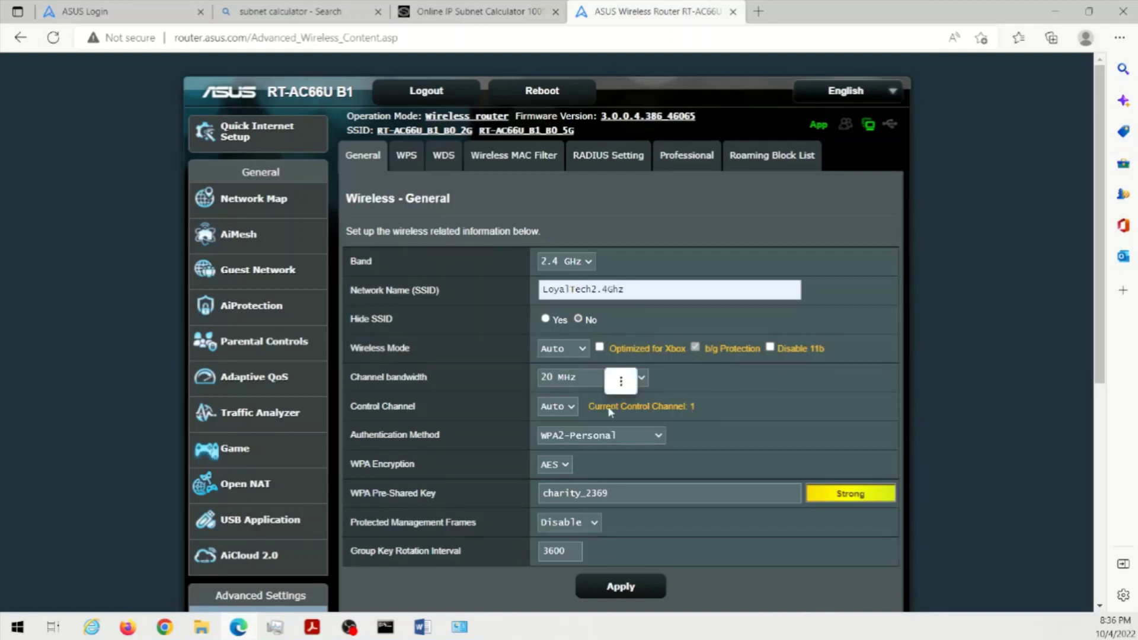
pyautogui.moveTo(591, 408); pyautogui.dragTo(702, 414)
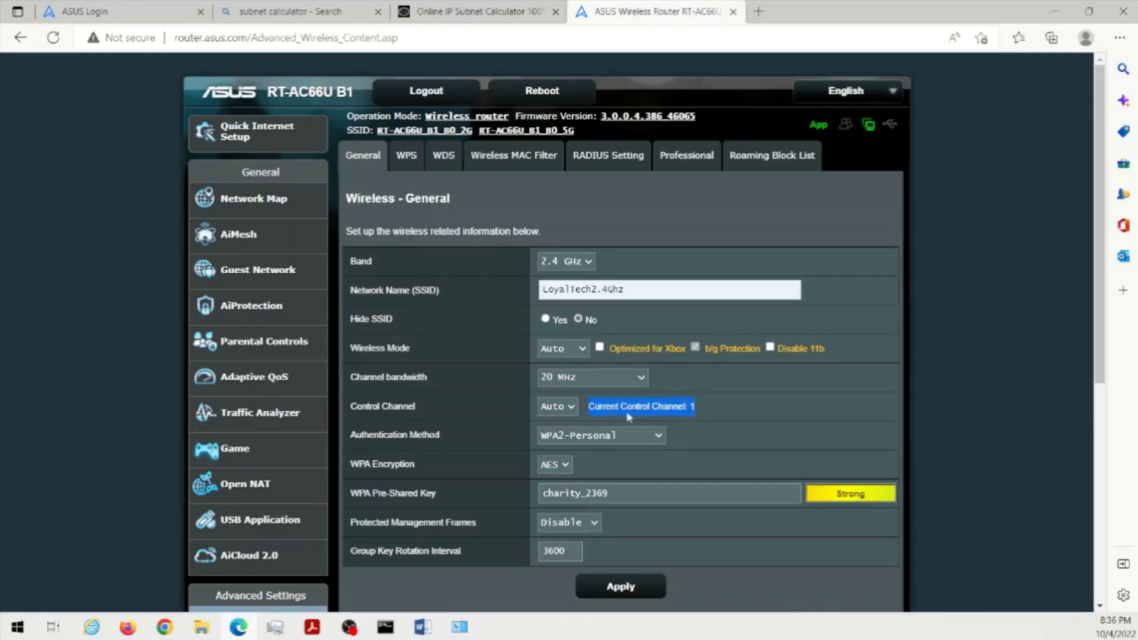
pyautogui.click(573, 408)
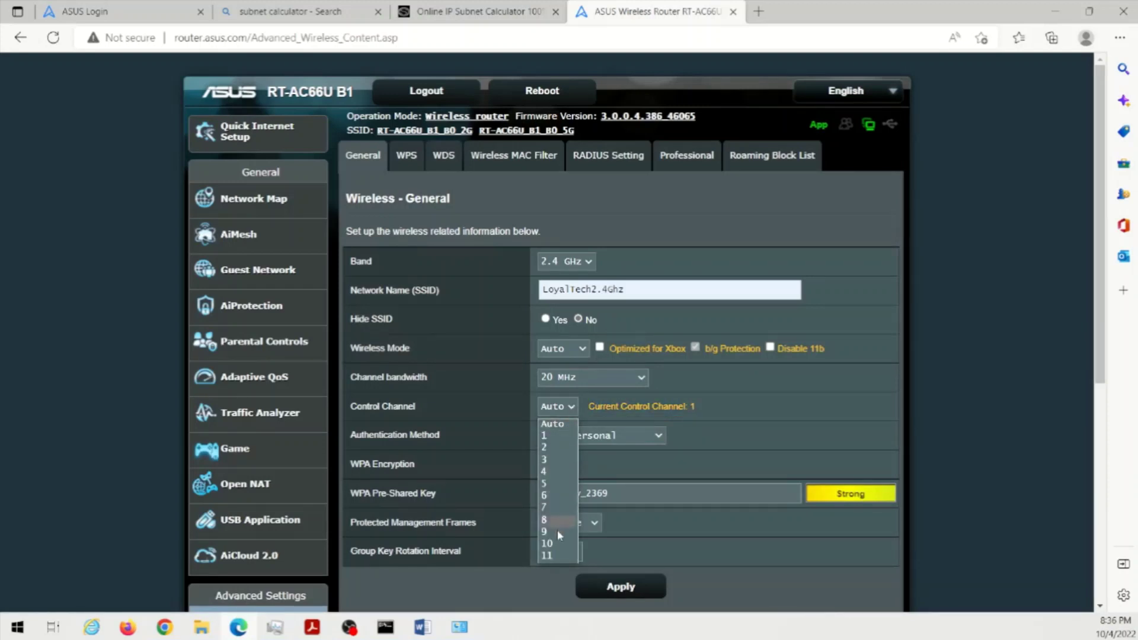
pyautogui.click(795, 409)
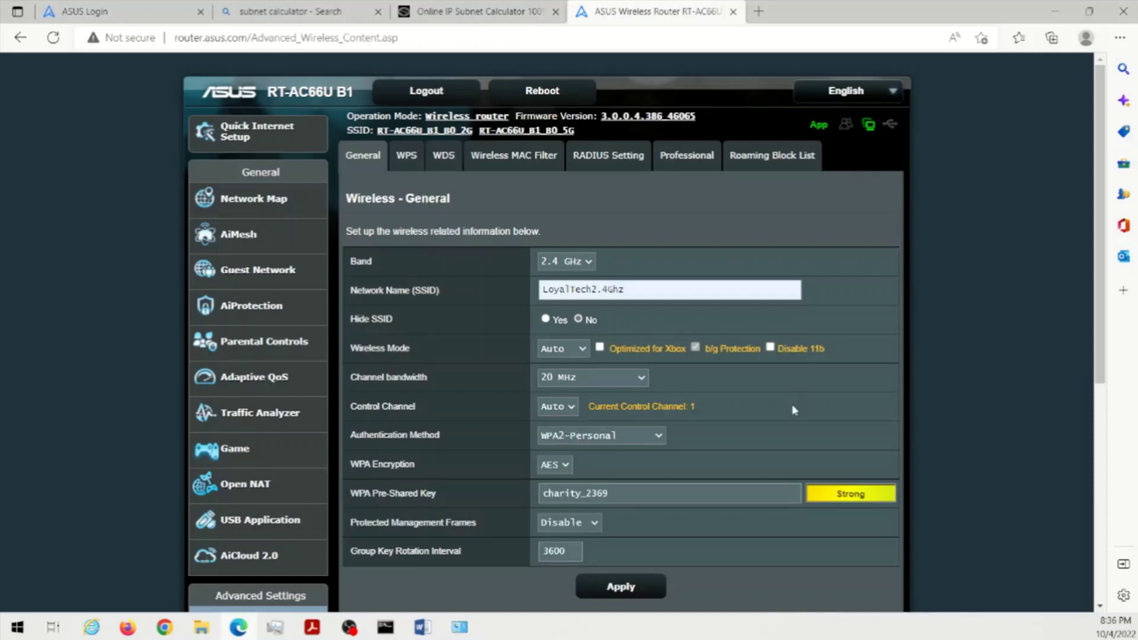
pyautogui.click(606, 374)
pyautogui.click(566, 396)
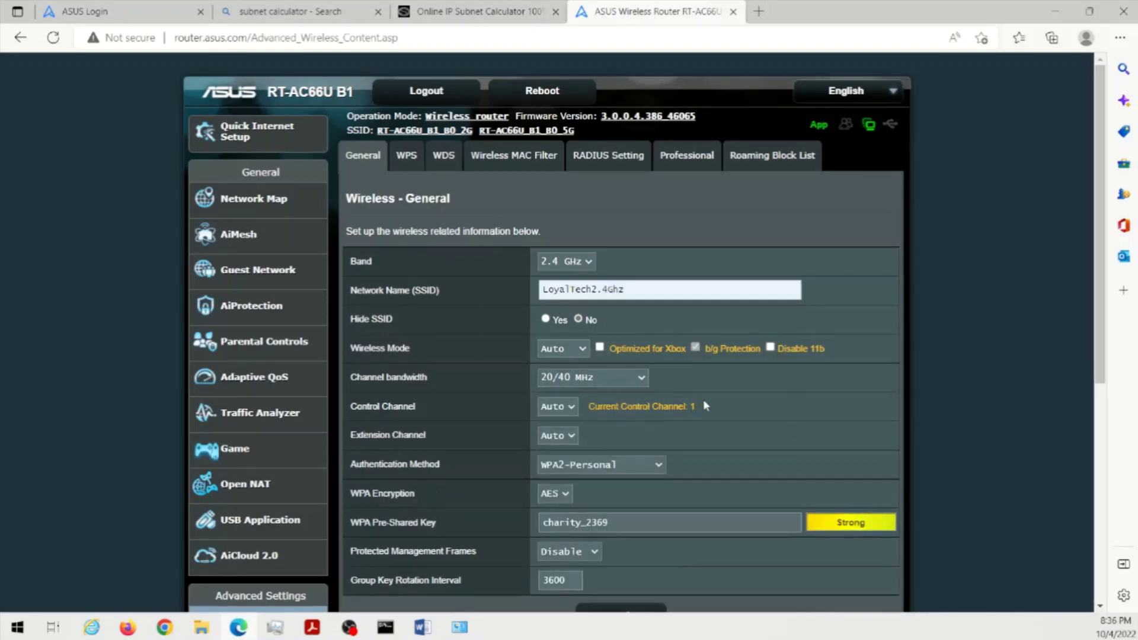
pyautogui.scroll(-2, 704, 402)
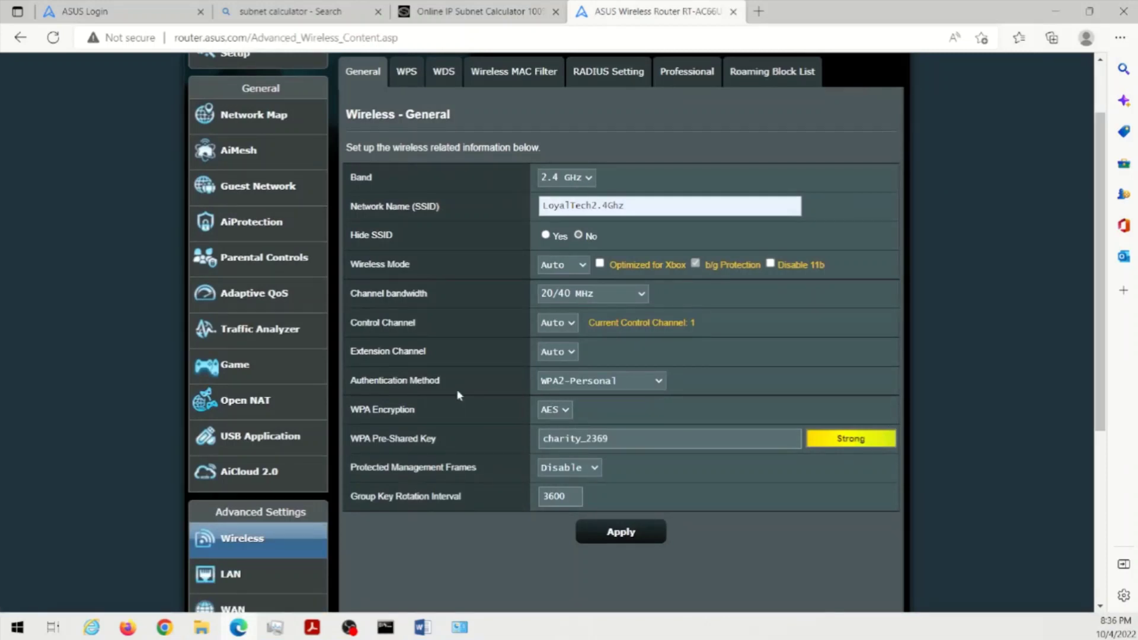
pyautogui.click(657, 383)
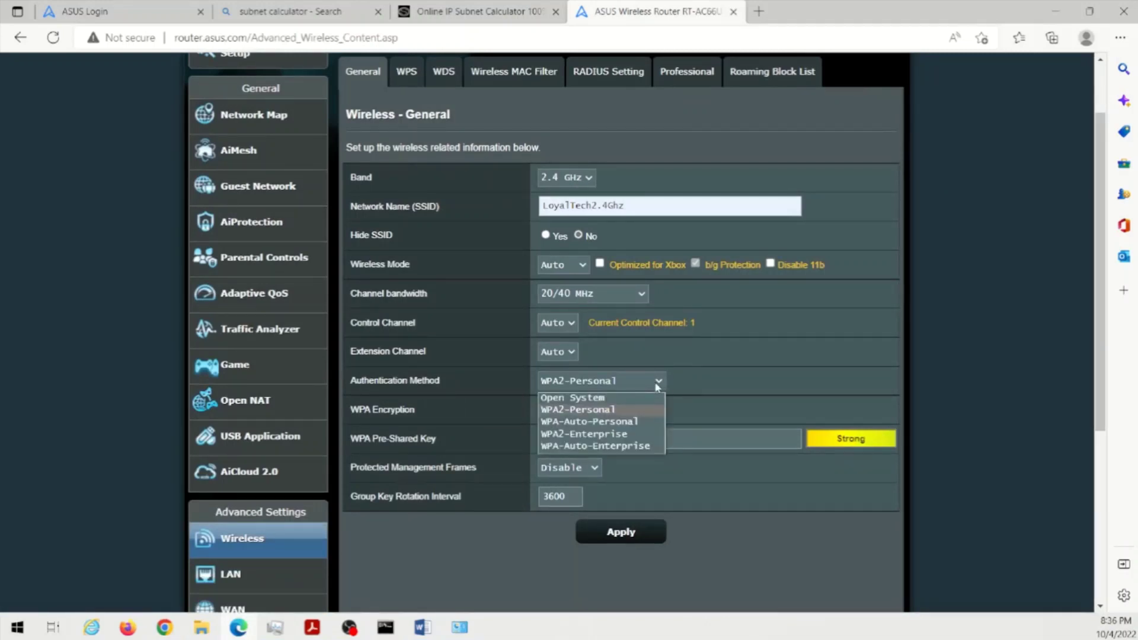
pyautogui.click(686, 409)
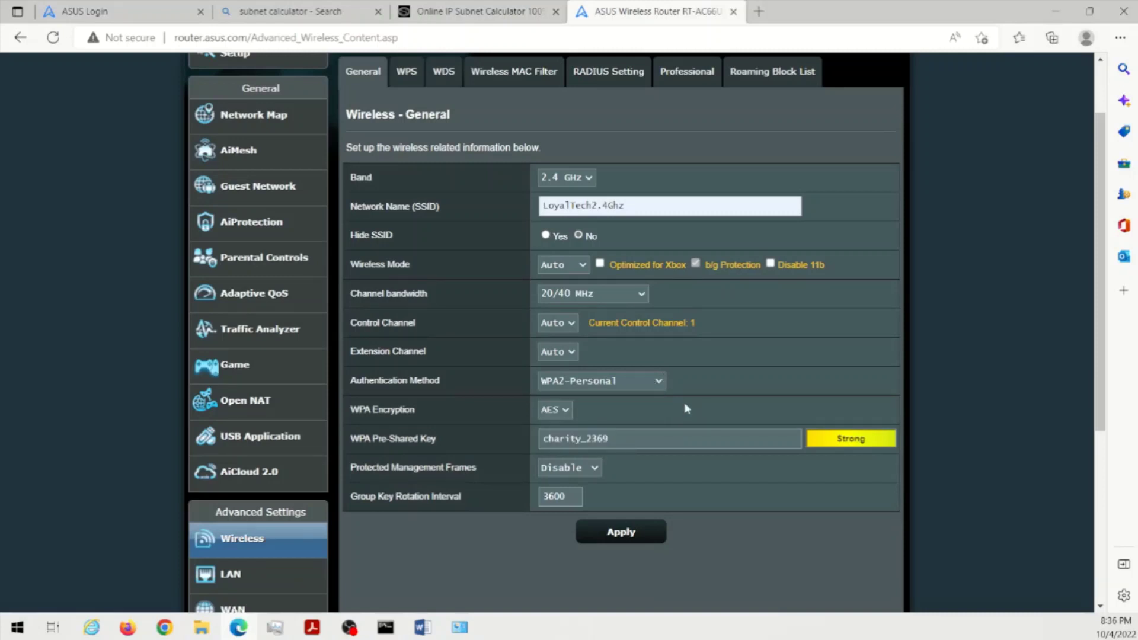
pyautogui.click(614, 385)
pyautogui.click(603, 397)
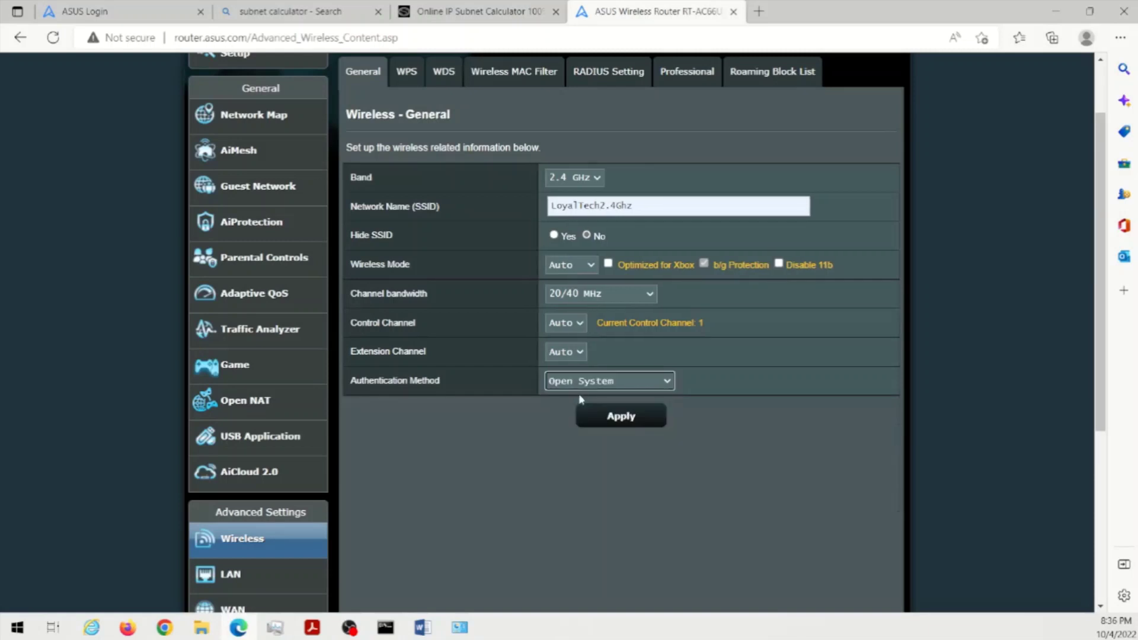
pyautogui.click(600, 385)
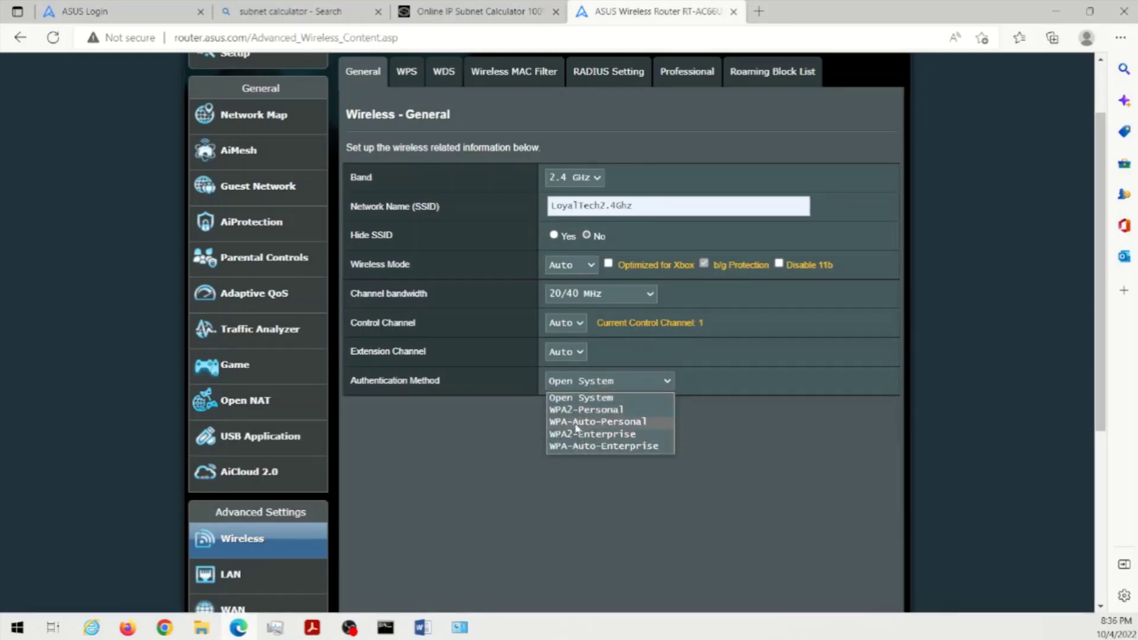
pyautogui.click(576, 424)
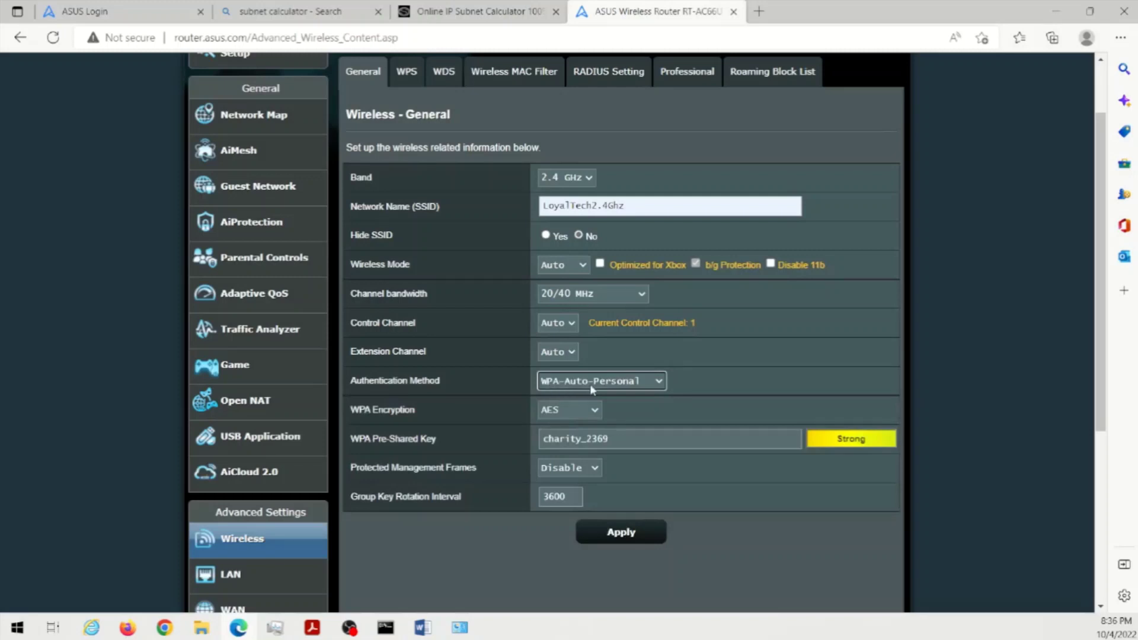
pyautogui.click(591, 411)
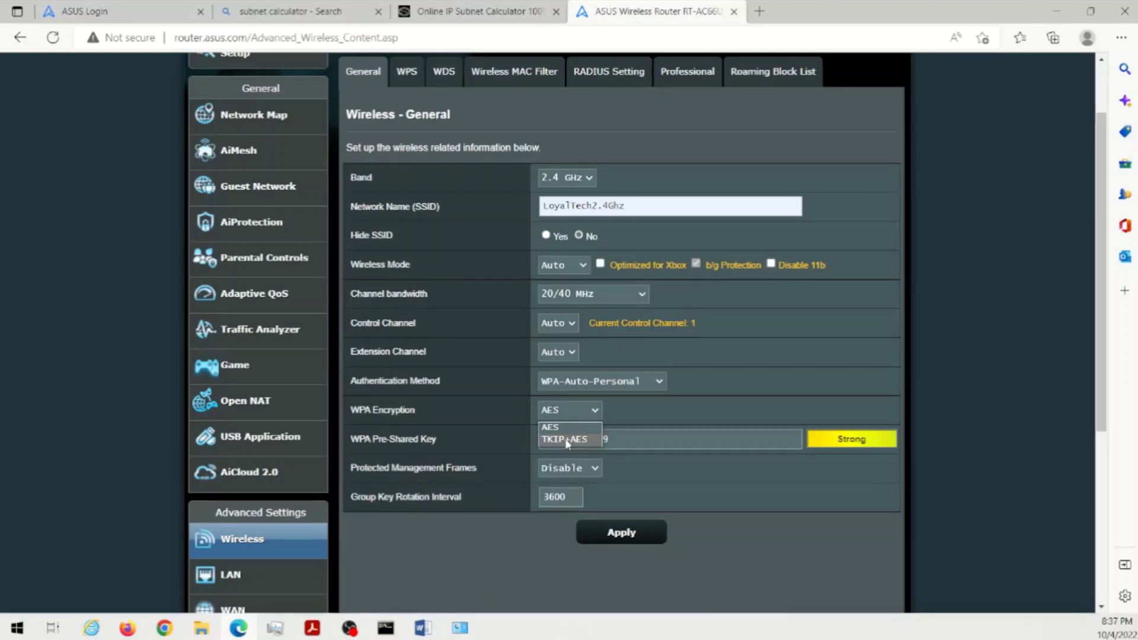
pyautogui.click(578, 381)
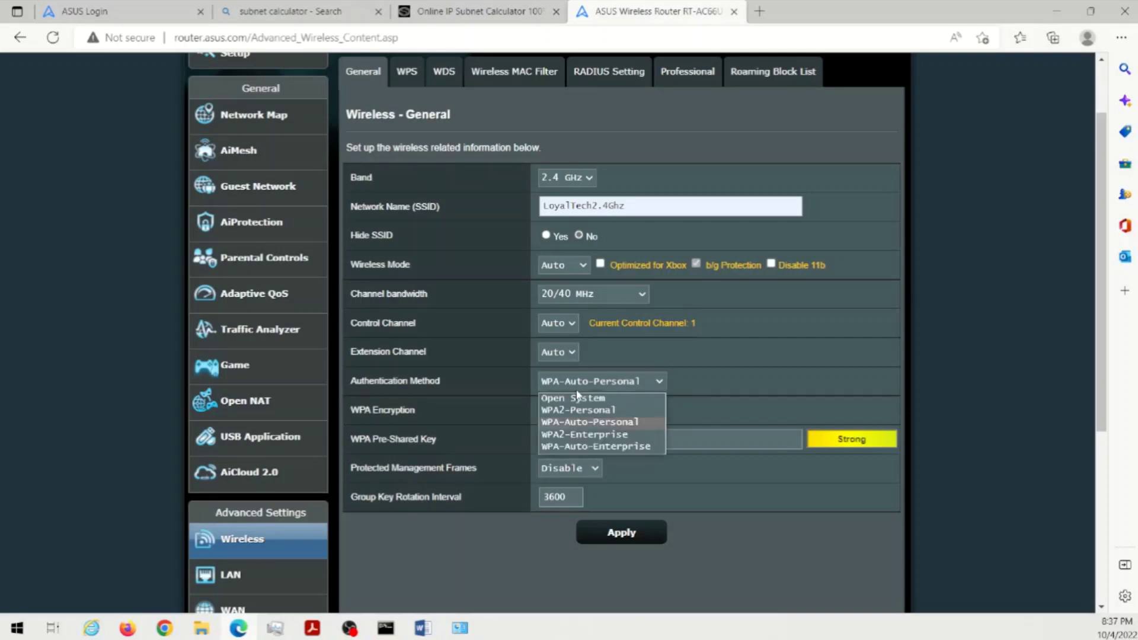
pyautogui.click(567, 411)
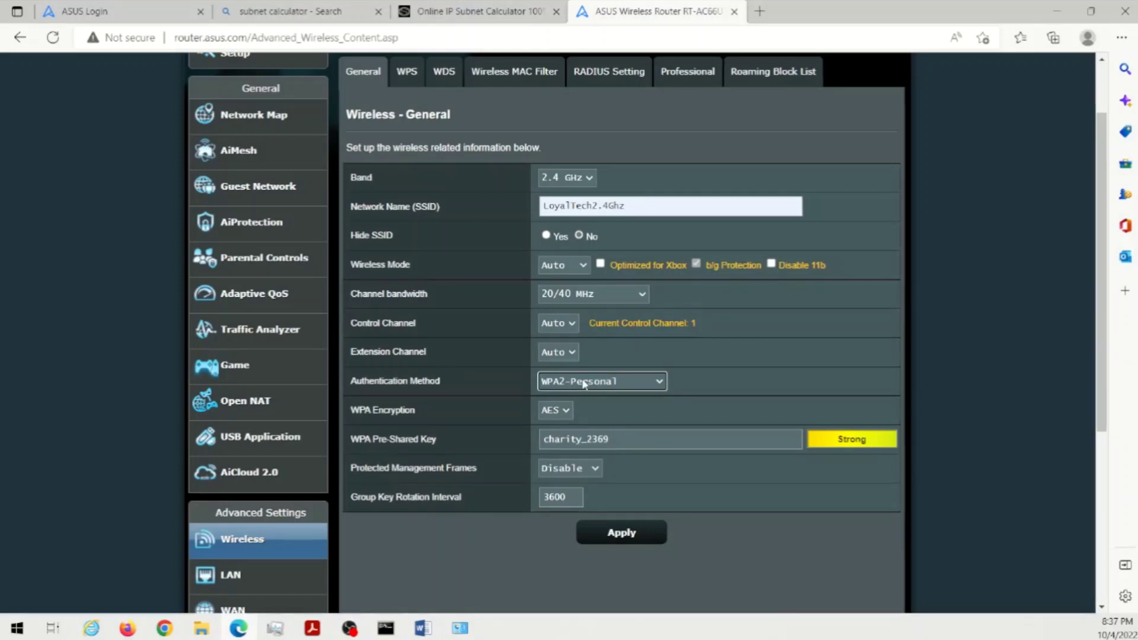
pyautogui.click(655, 386)
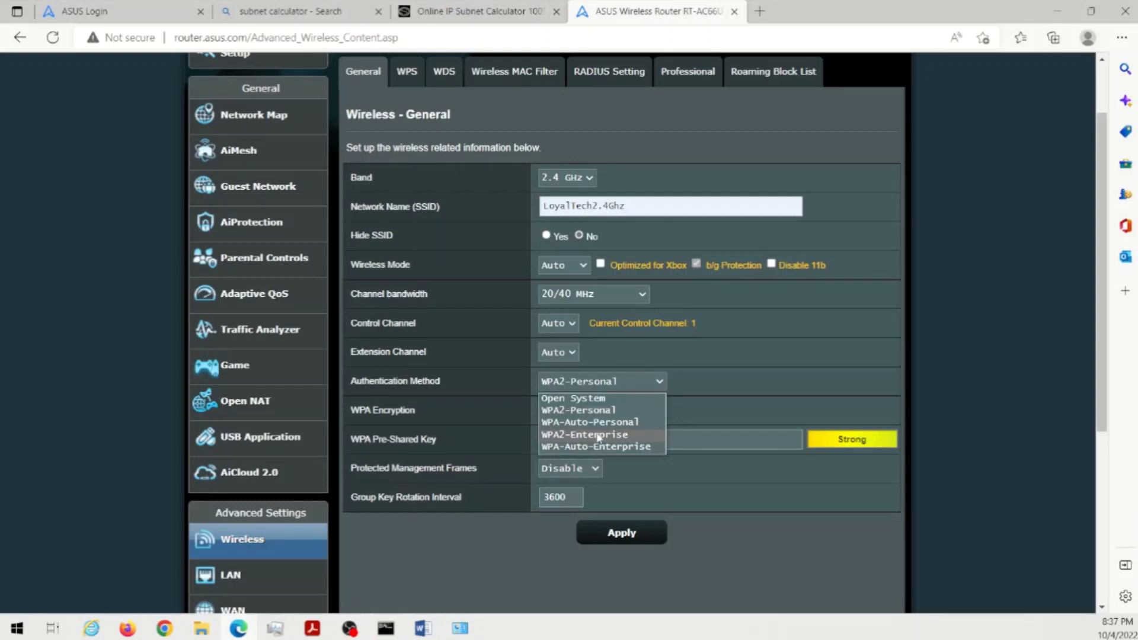
pyautogui.click(598, 435)
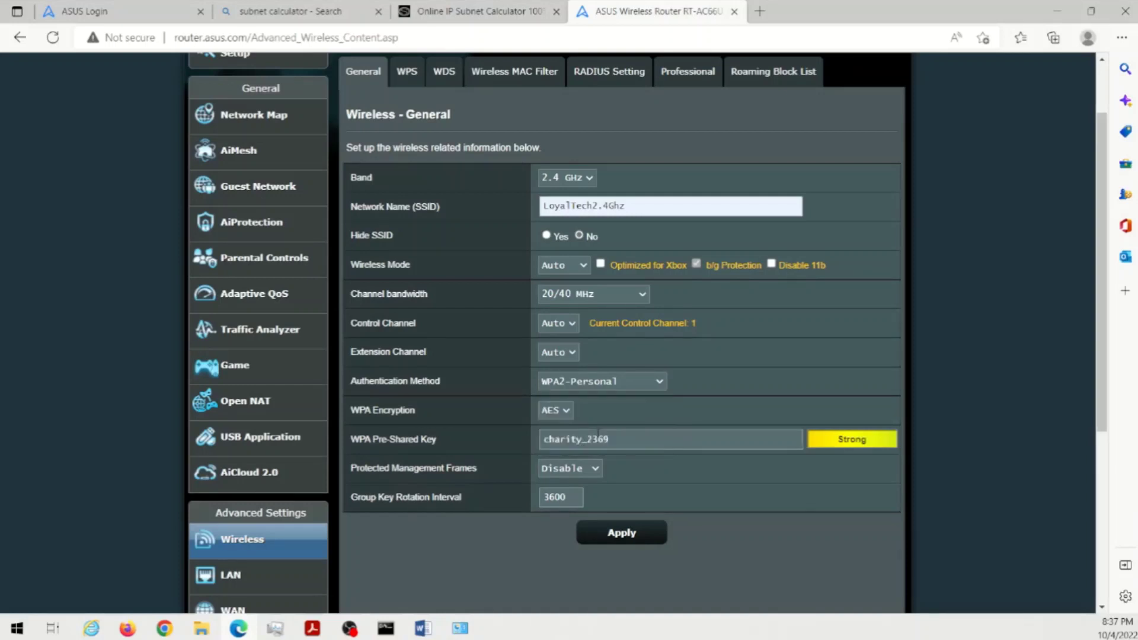
pyautogui.click(568, 439)
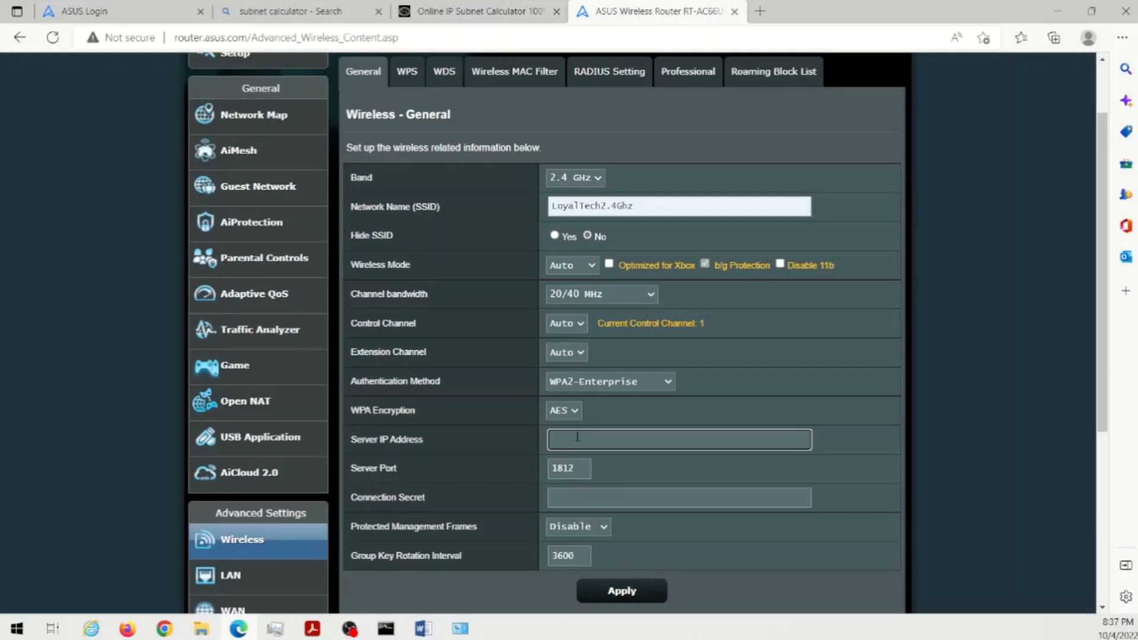
pyautogui.click(638, 384)
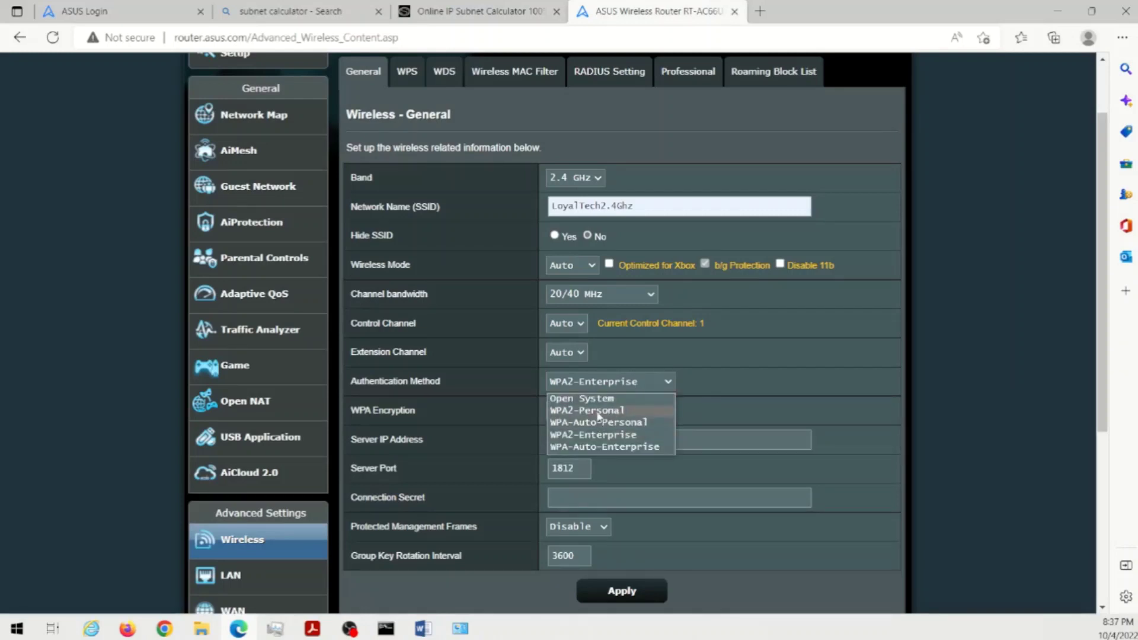
pyautogui.click(598, 412)
pyautogui.press('Tab')
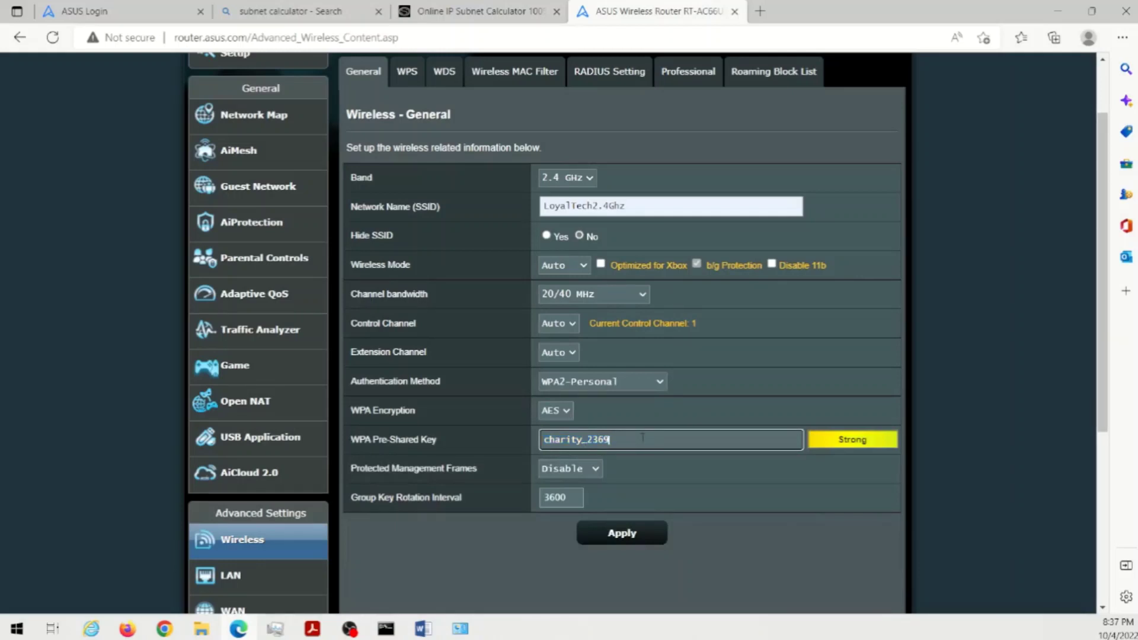
# - Fill the 2.4 GHz pre-shared key from a saved password, keep Protected Management Frames on Disable, and apply
pyautogui.press('BackSpace')
pyautogui.press('BackSpace')
pyautogui.press('BackSpace')
pyautogui.press('BackSpace')
pyautogui.press('BackSpace')
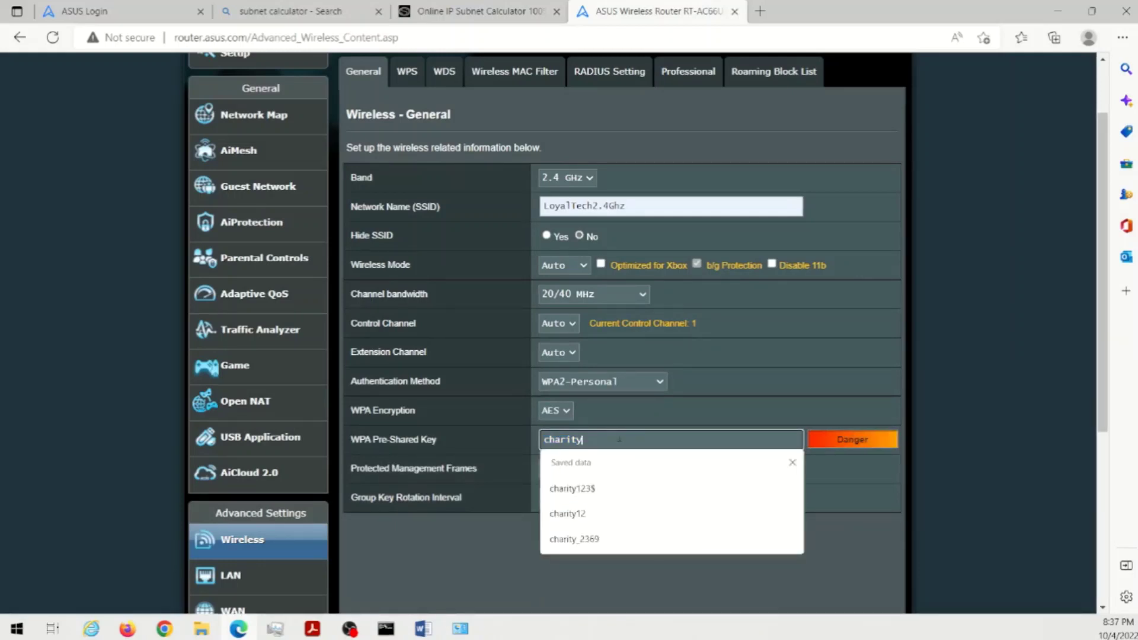
pyautogui.click(595, 489)
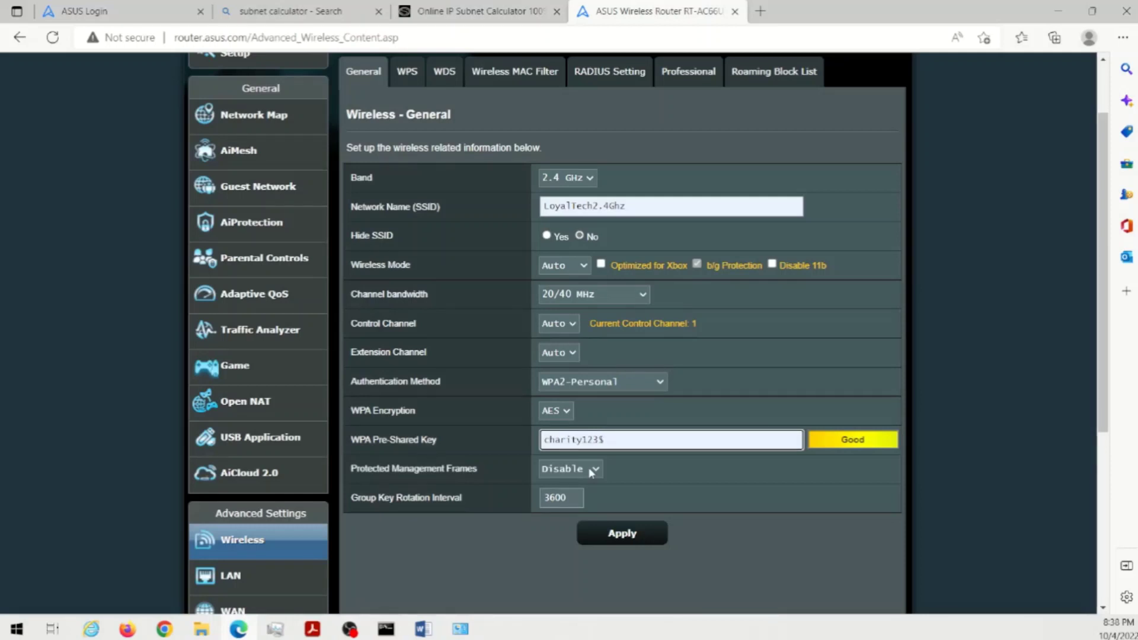
pyautogui.click(591, 473)
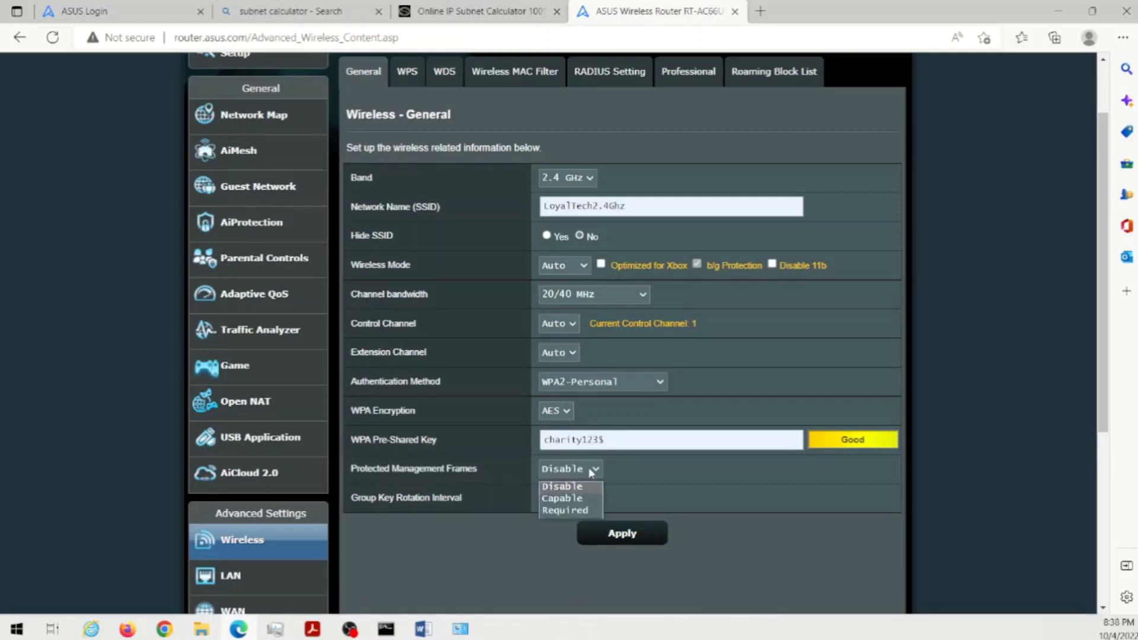
pyautogui.click(560, 511)
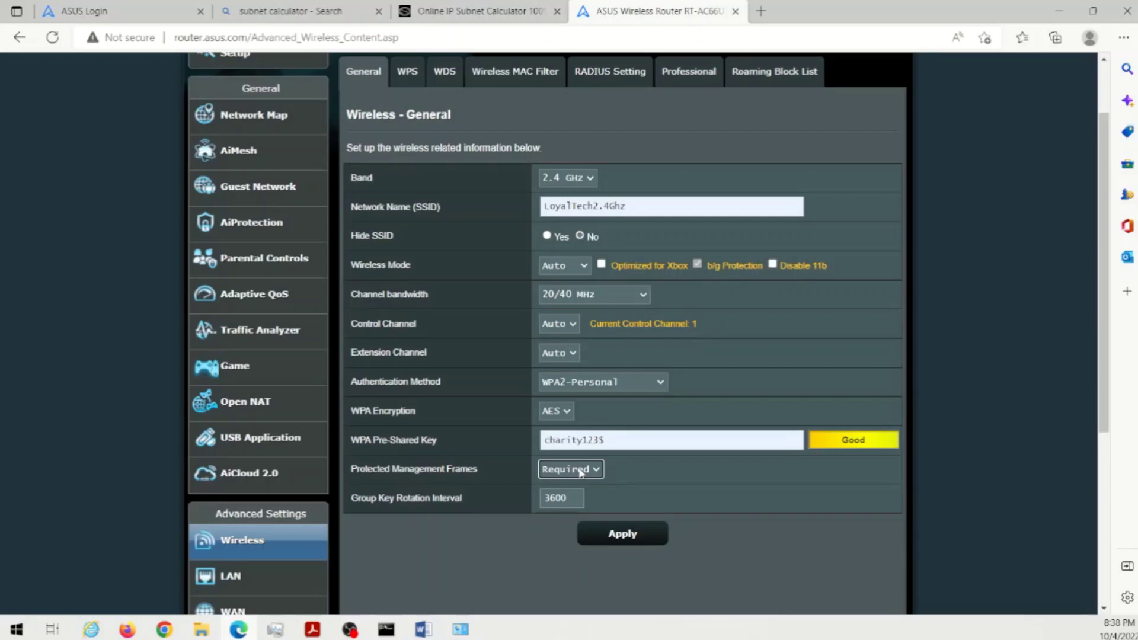
pyautogui.click(581, 471)
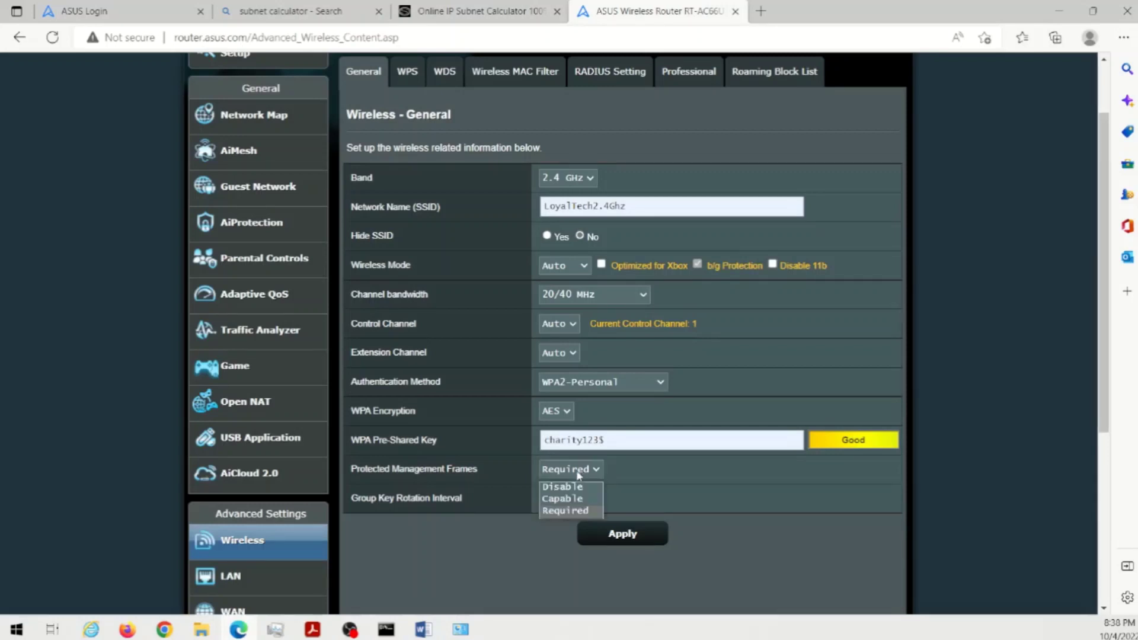
pyautogui.click(564, 484)
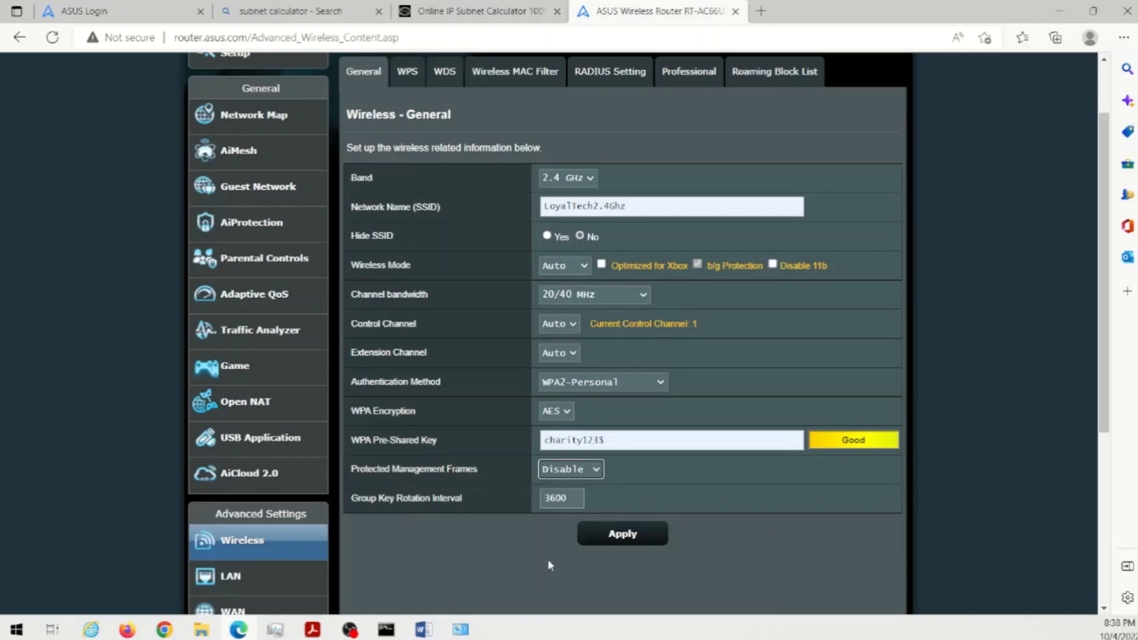
pyautogui.click(623, 534)
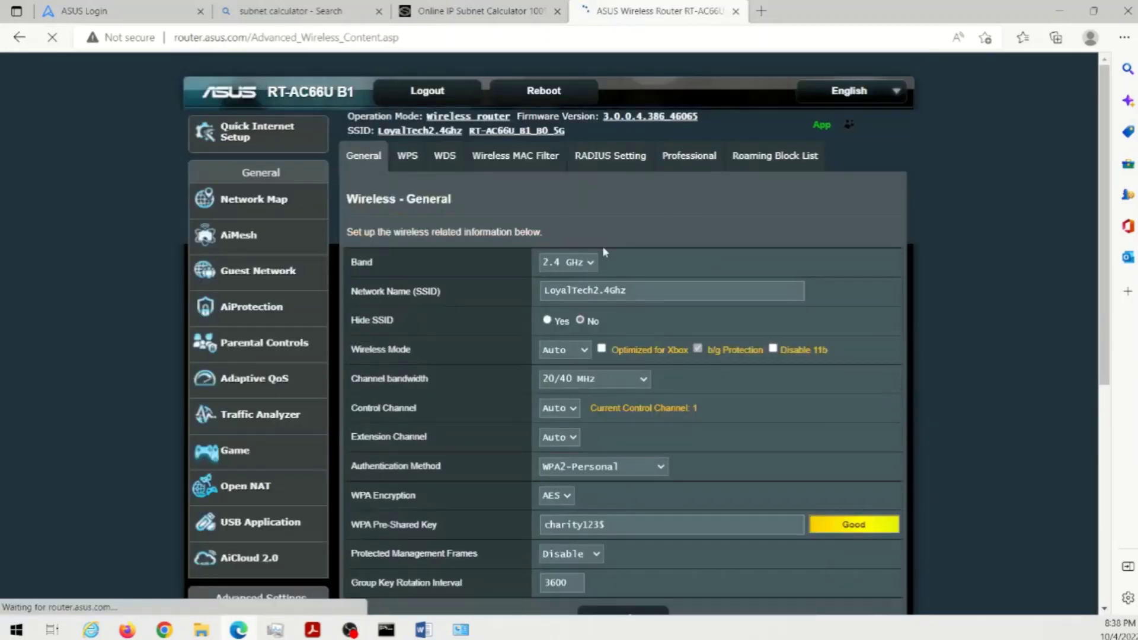
pyautogui.click(590, 261)
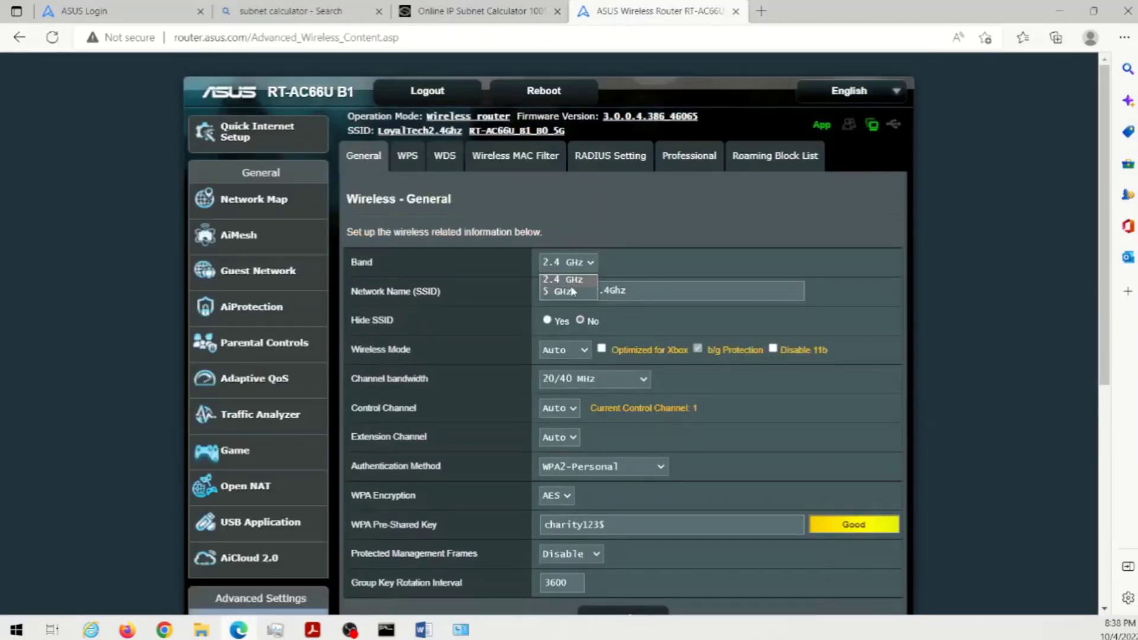
# - Switch Band to 5 GHz and rename the network to LoyalTech5Ghz from autofill
pyautogui.click(569, 293)
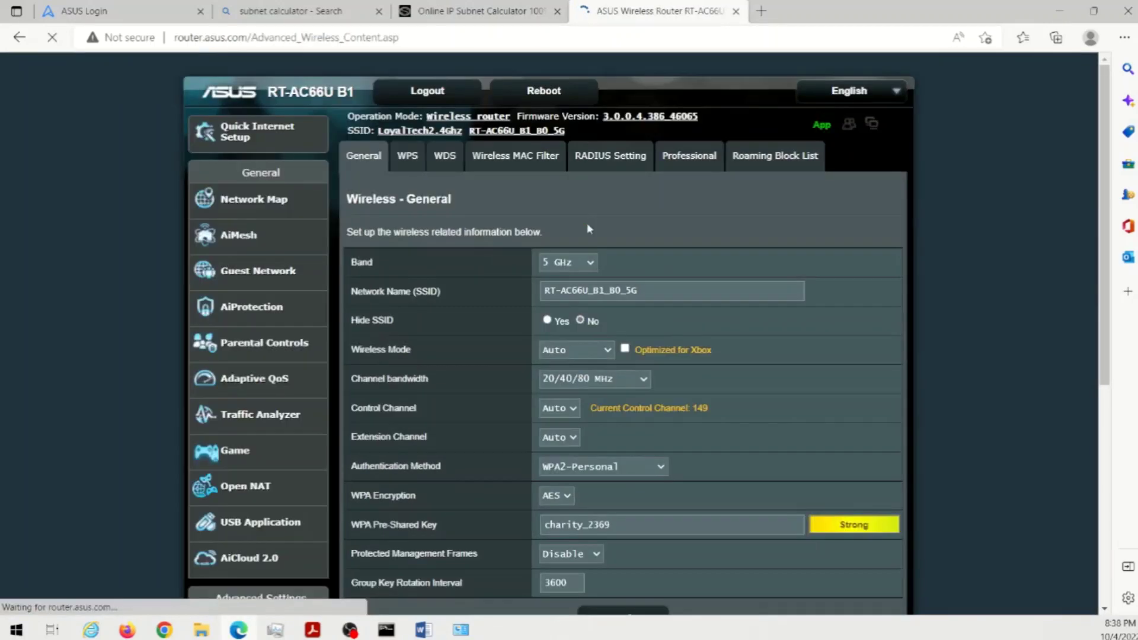
pyautogui.moveTo(656, 291); pyautogui.dragTo(510, 291)
pyautogui.write('L')
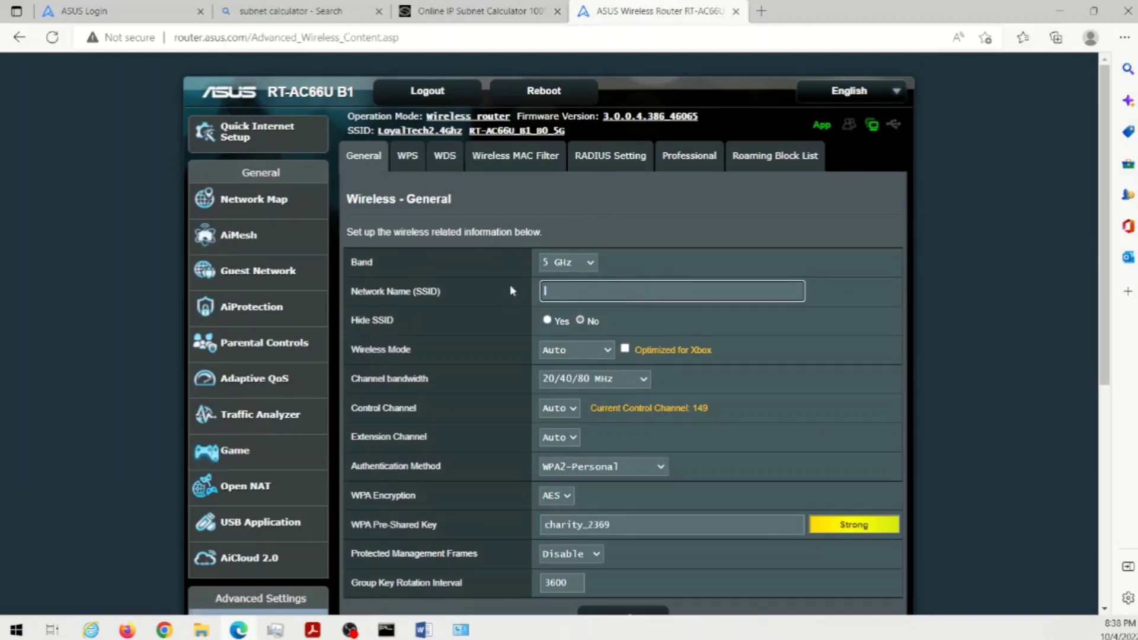
pyautogui.press('Down')
pyautogui.press('Down')
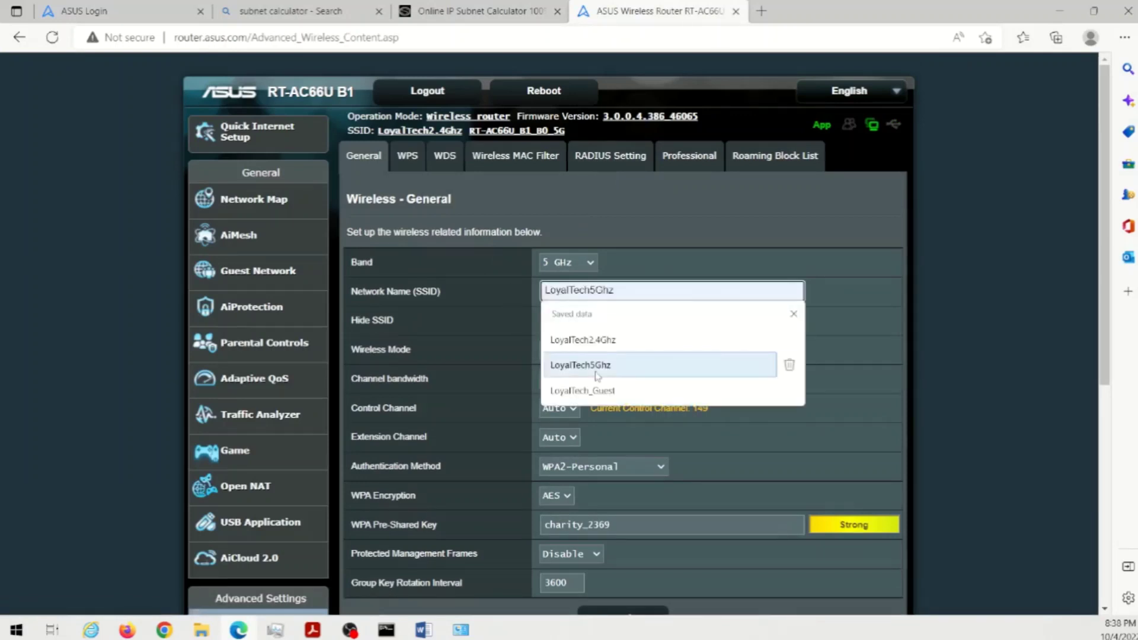
pyautogui.press('Return')
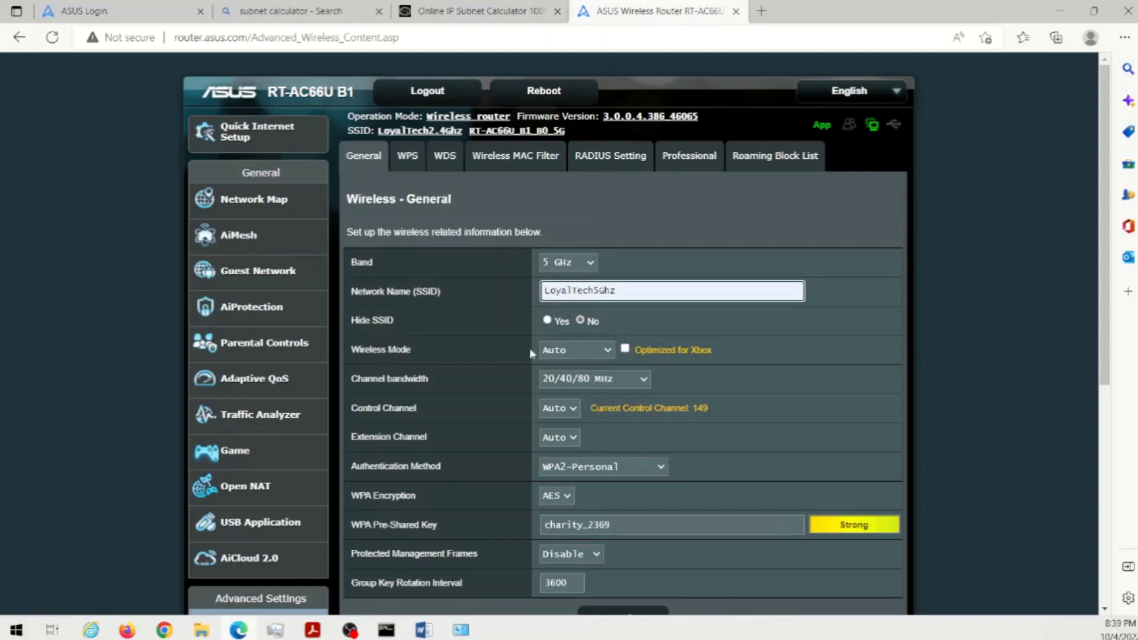
# - Leave 5 GHz bandwidth at 20/40/80 MHz and Control Channel on Auto (currently channel 149)
pyautogui.click(625, 381)
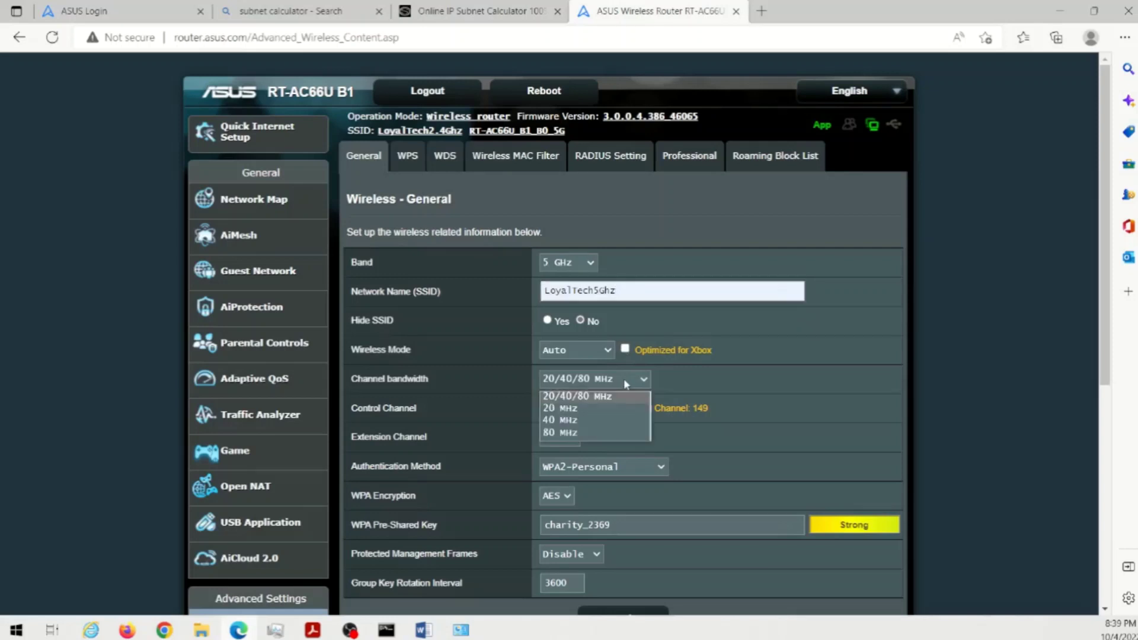
pyautogui.click(694, 378)
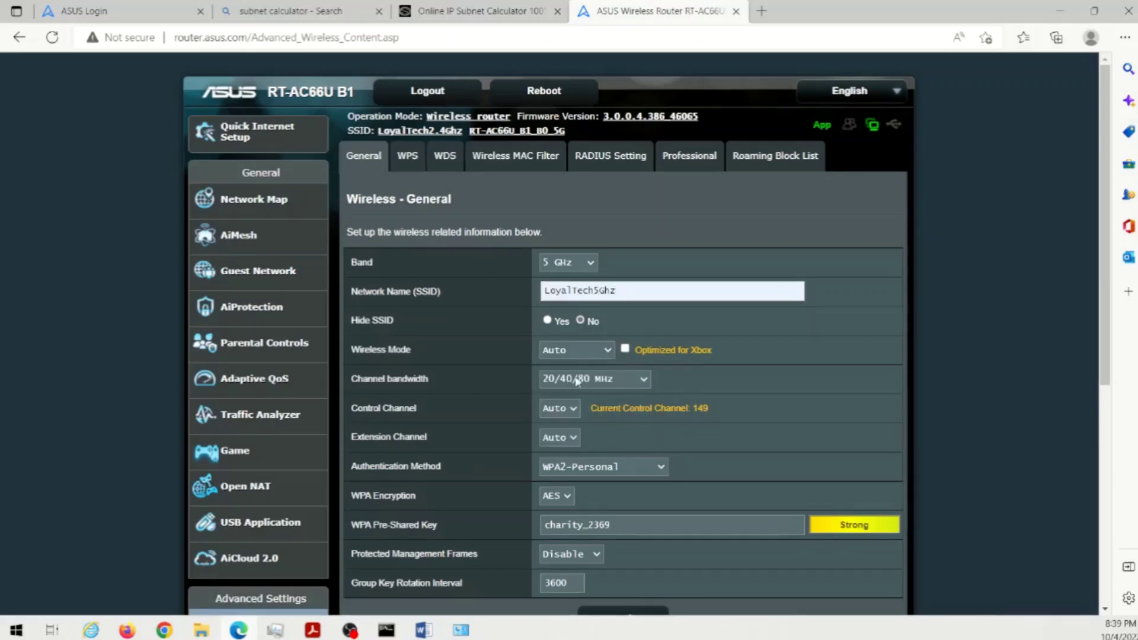
pyautogui.click(554, 415)
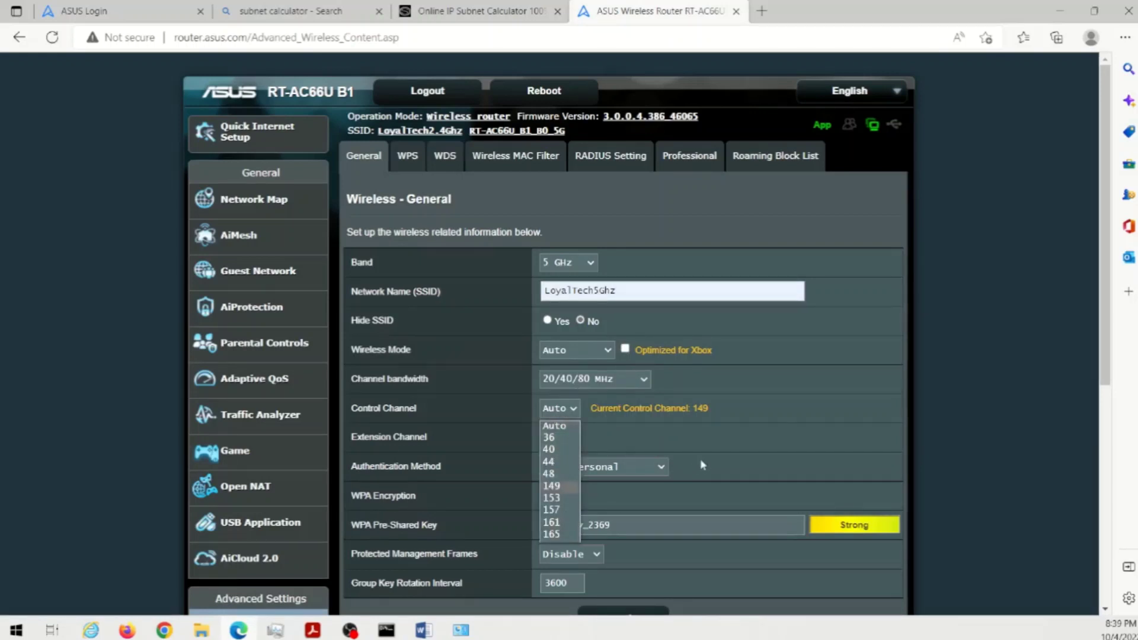
pyautogui.click(716, 424)
pyautogui.moveTo(610, 415); pyautogui.dragTo(710, 408)
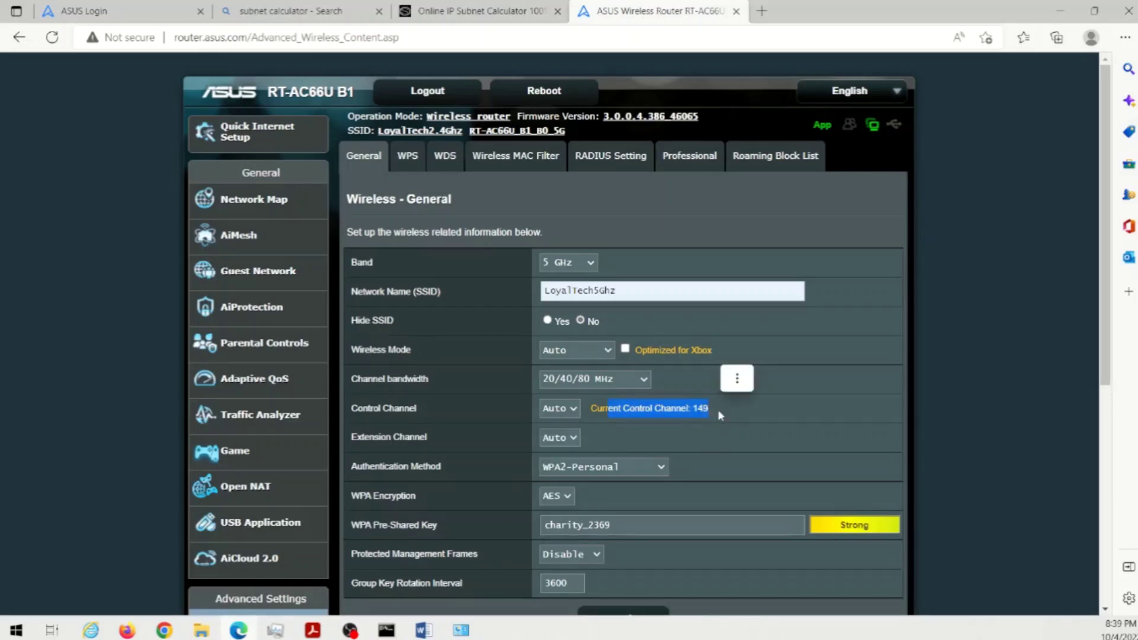
pyautogui.click(721, 416)
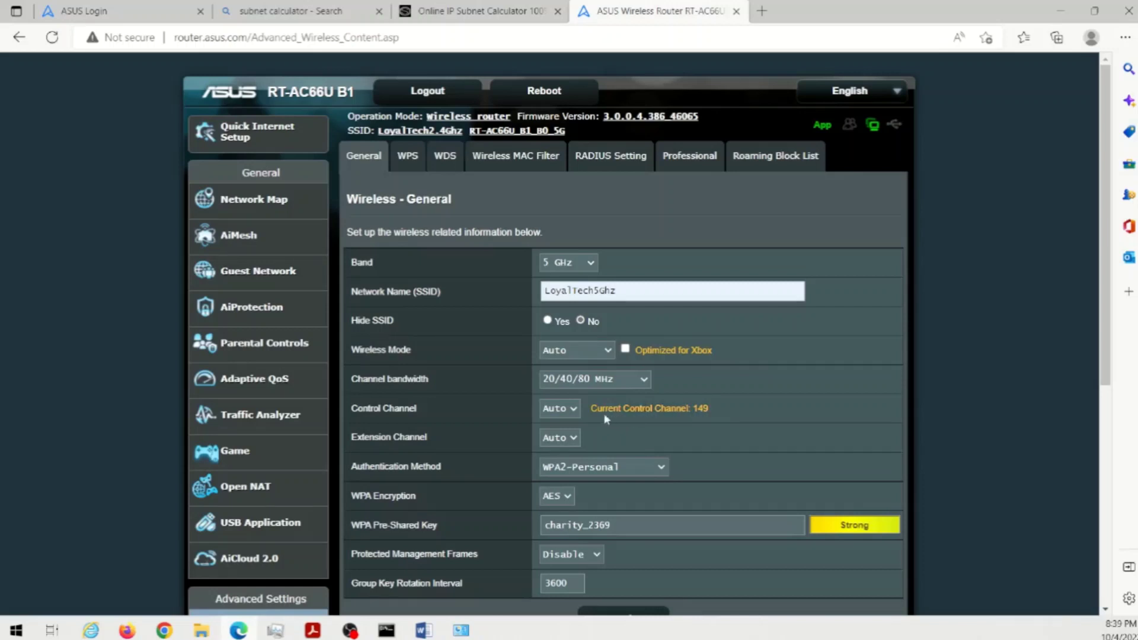
pyautogui.moveTo(693, 409); pyautogui.dragTo(716, 408)
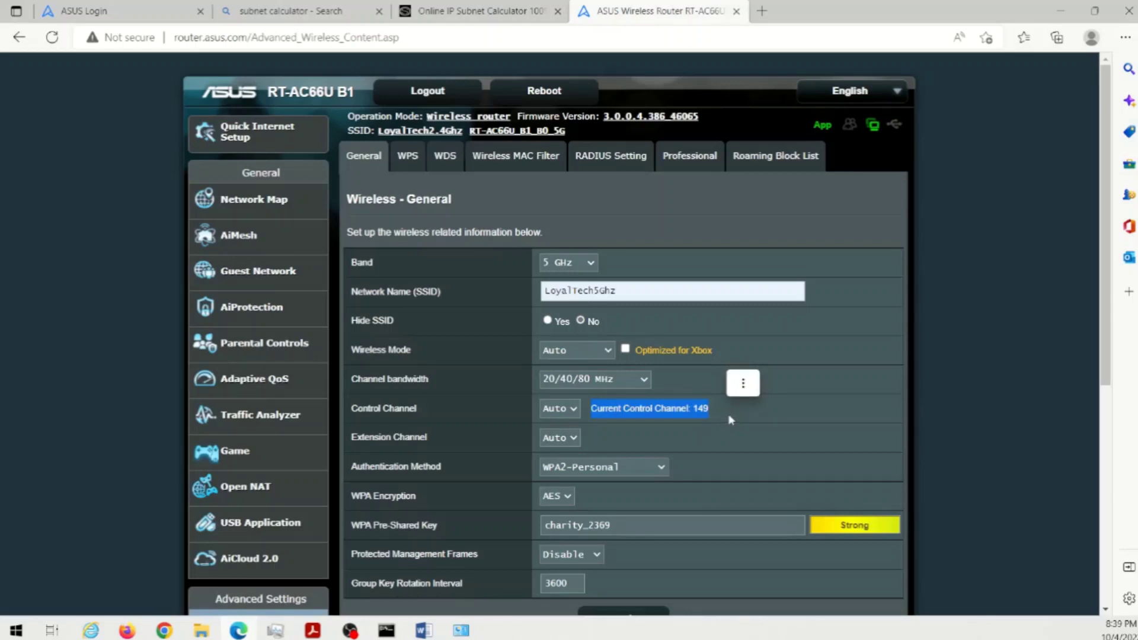
pyautogui.click(730, 419)
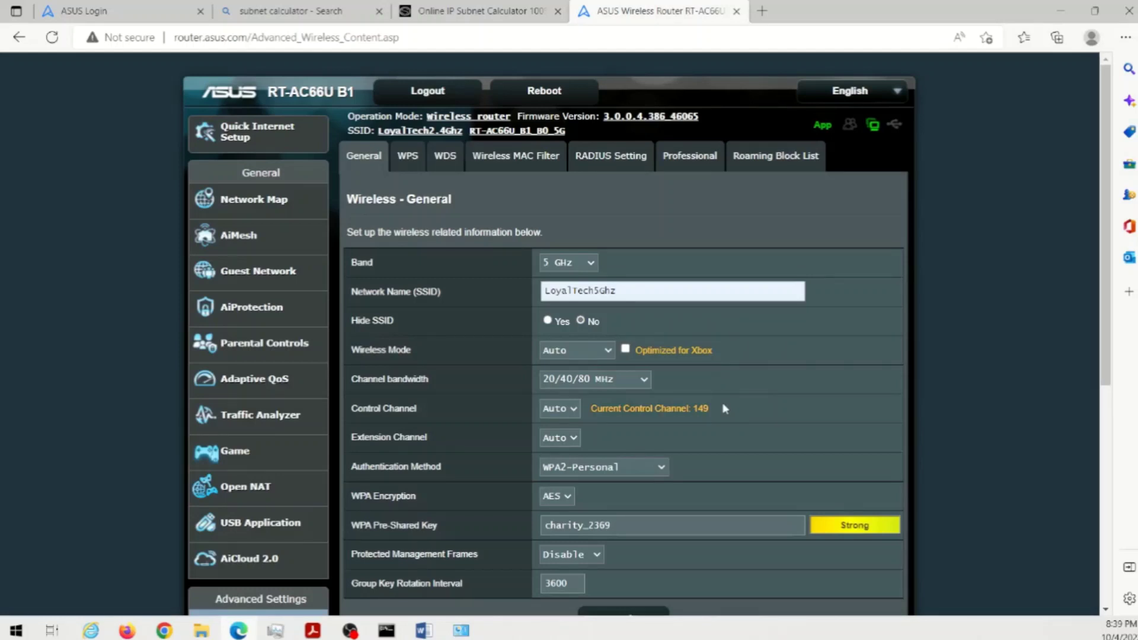
pyautogui.scroll(-1, 604, 444)
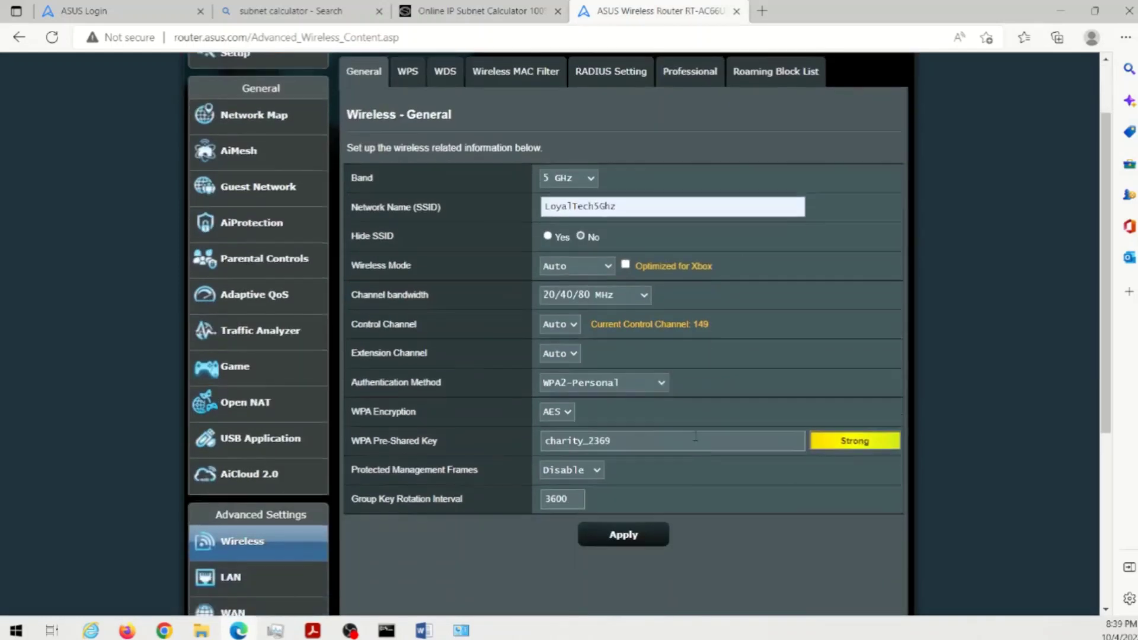
# - Keep WPA2-Personal, replace the 5 GHz pre-shared key with the saved passphrase, and apply
pyautogui.click(563, 385)
pyautogui.click(765, 375)
pyautogui.click(627, 441)
pyautogui.press('BackSpace')
pyautogui.press('BackSpace')
pyautogui.press('BackSpace')
pyautogui.press('BackSpace')
pyautogui.press('BackSpace')
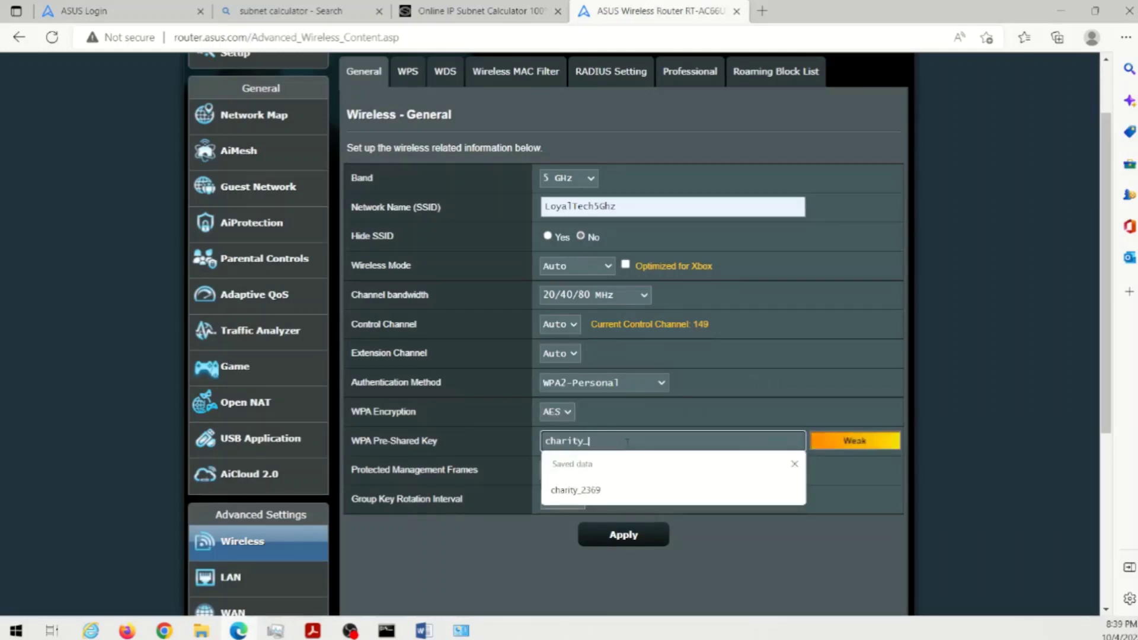
pyautogui.click(585, 492)
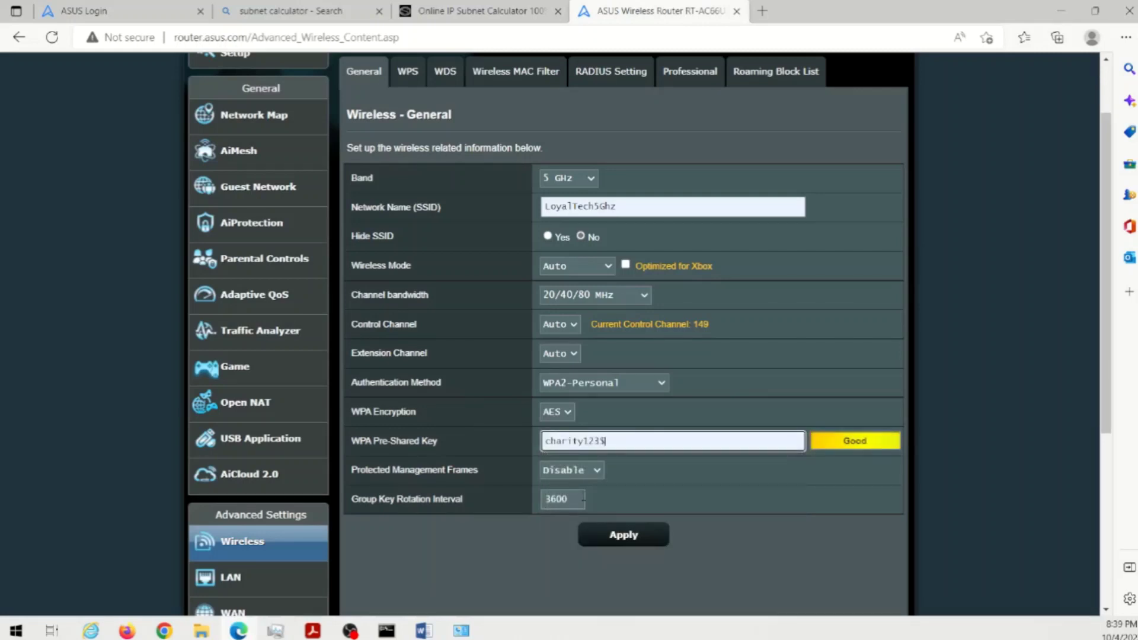
pyautogui.click(626, 539)
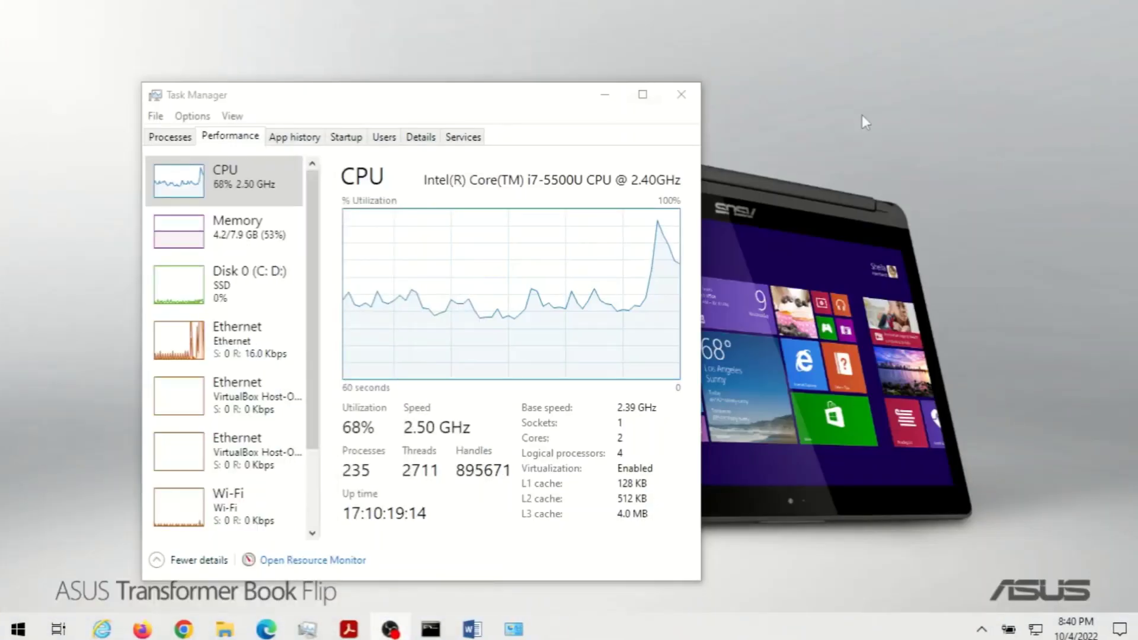
# - Close Task Manager and, in the Wi-Fi flyout, untick Connect automatically for LoyalTech2.4Ghz
pyautogui.click(681, 94)
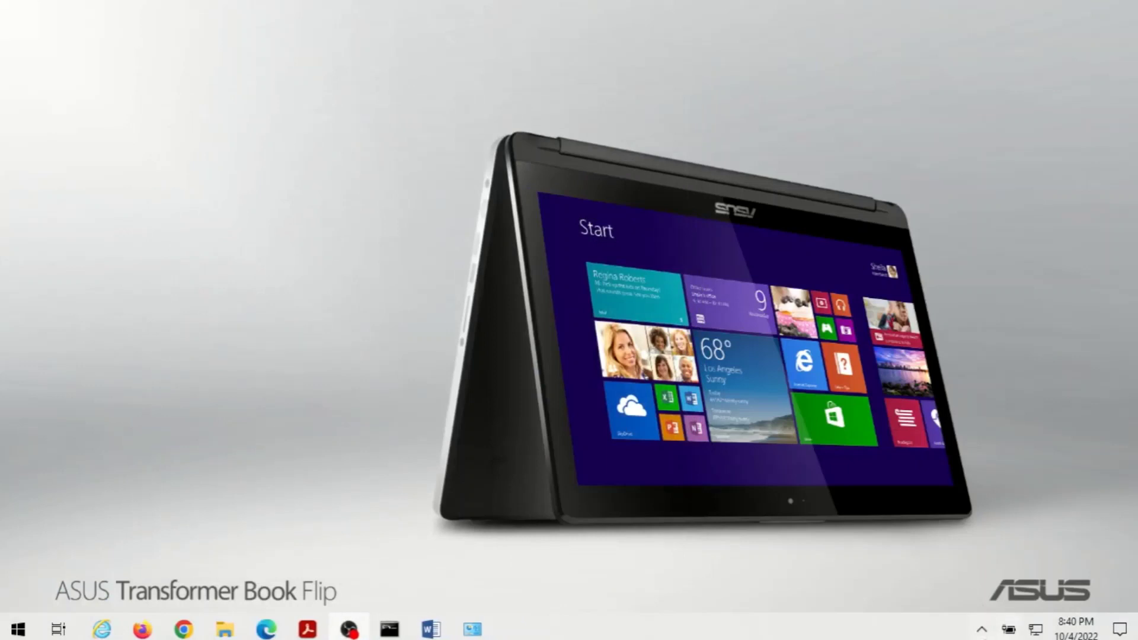
pyautogui.click(982, 630)
pyautogui.click(1036, 631)
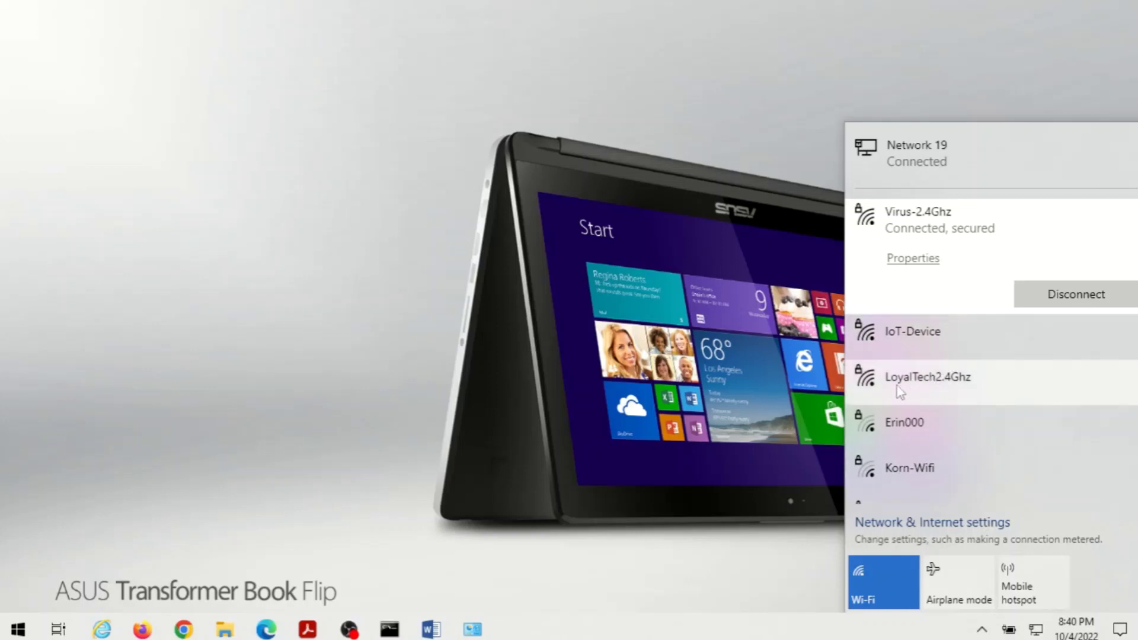
pyautogui.click(960, 384)
pyautogui.click(893, 349)
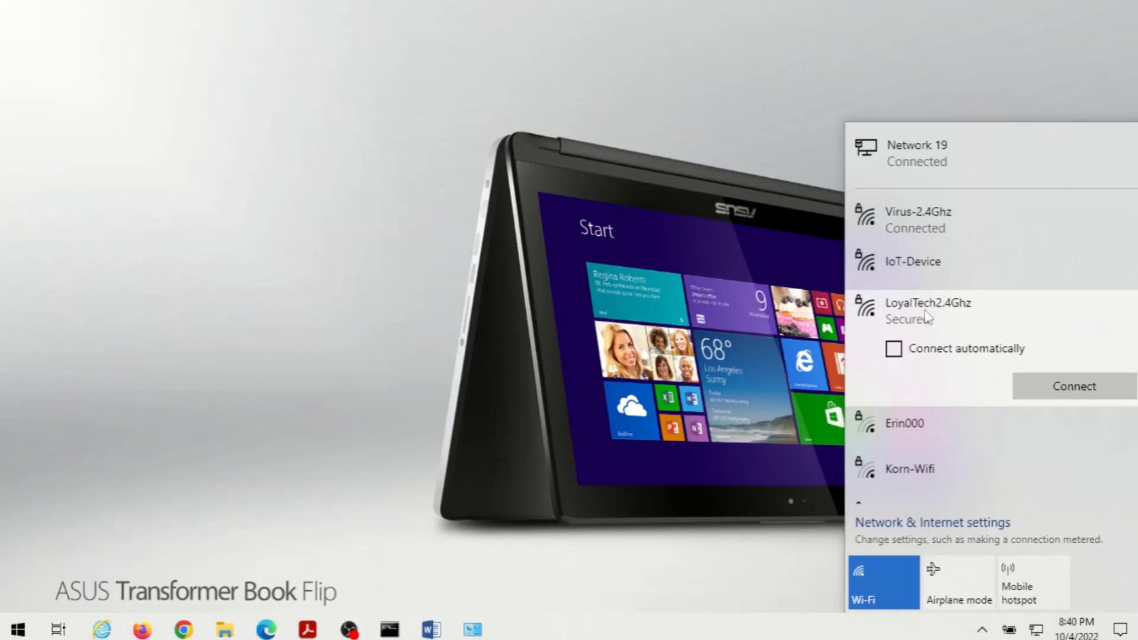
pyautogui.scroll(-2, 937, 317)
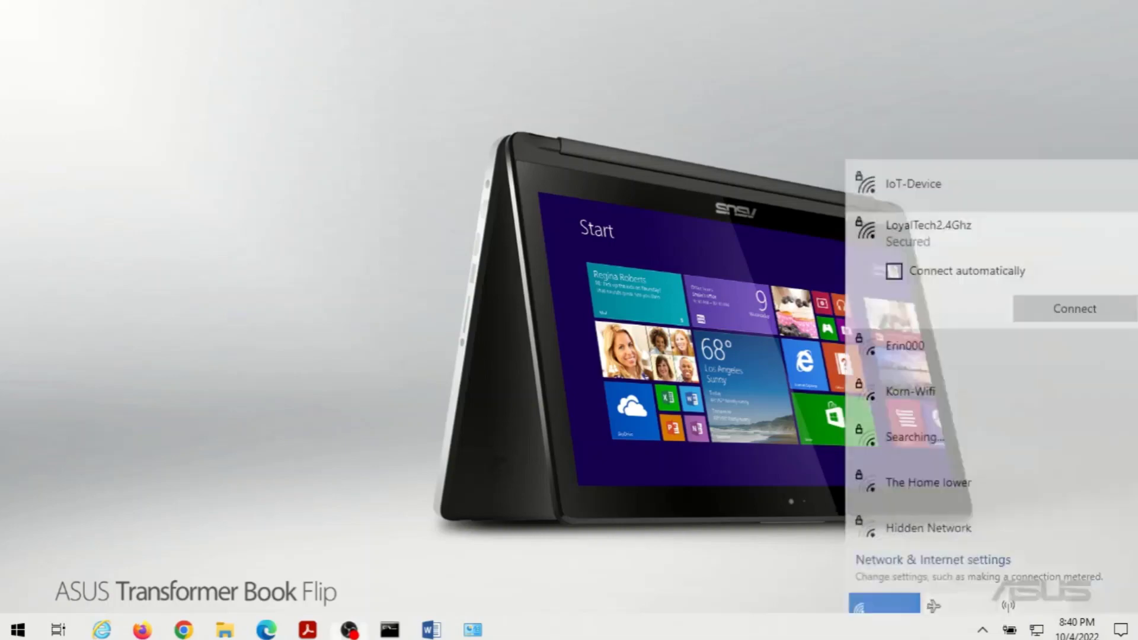
pyautogui.moveTo(0, 226); pyautogui.dragTo(553, 315)
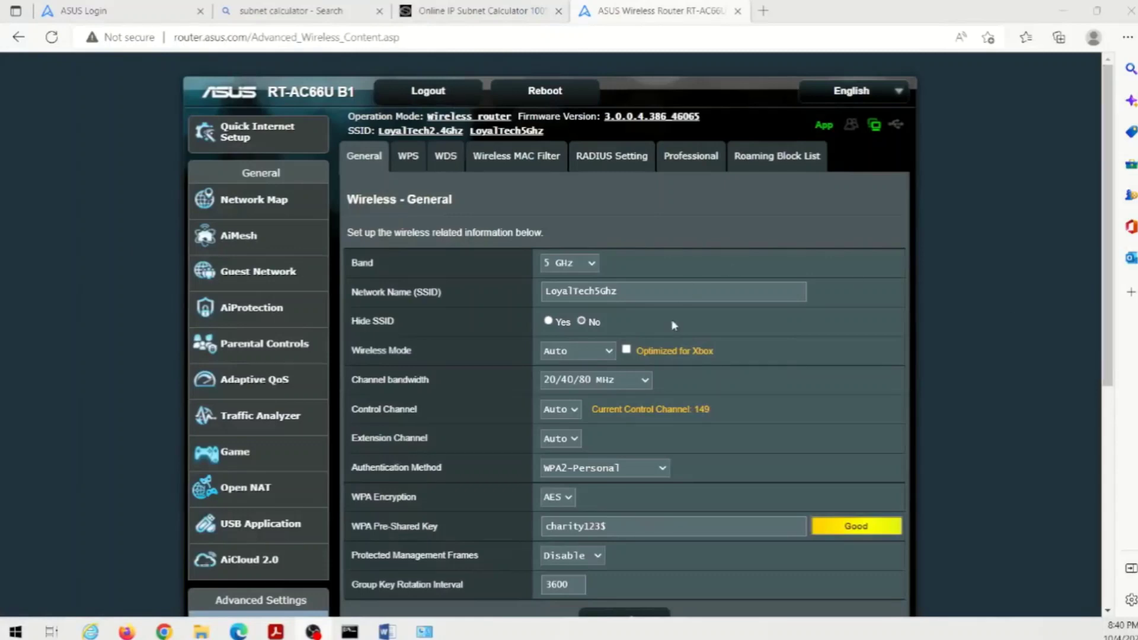
# - Return to the top of Wireless - General and go to the WPS tab
pyautogui.scroll(-1, 872, 404)
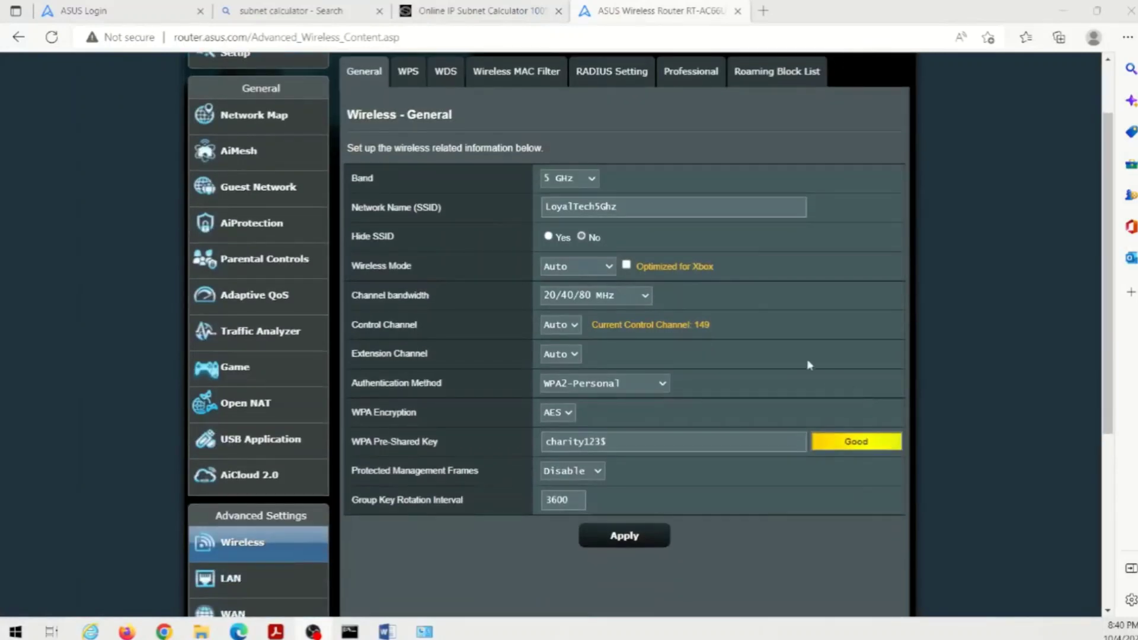
pyautogui.scroll(1, 792, 349)
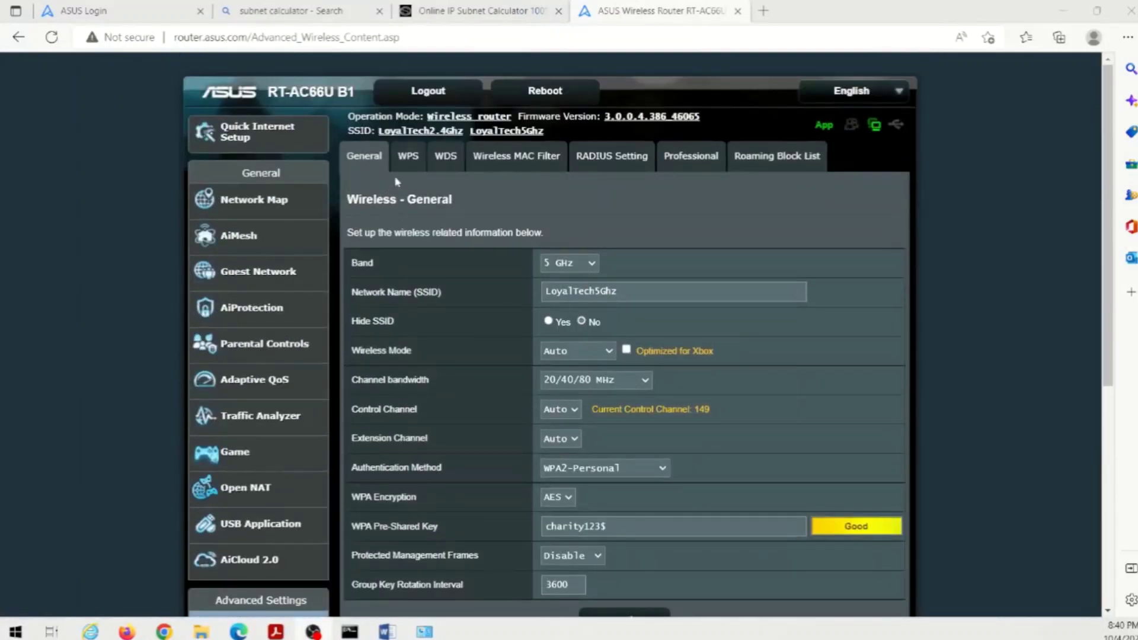
pyautogui.click(408, 159)
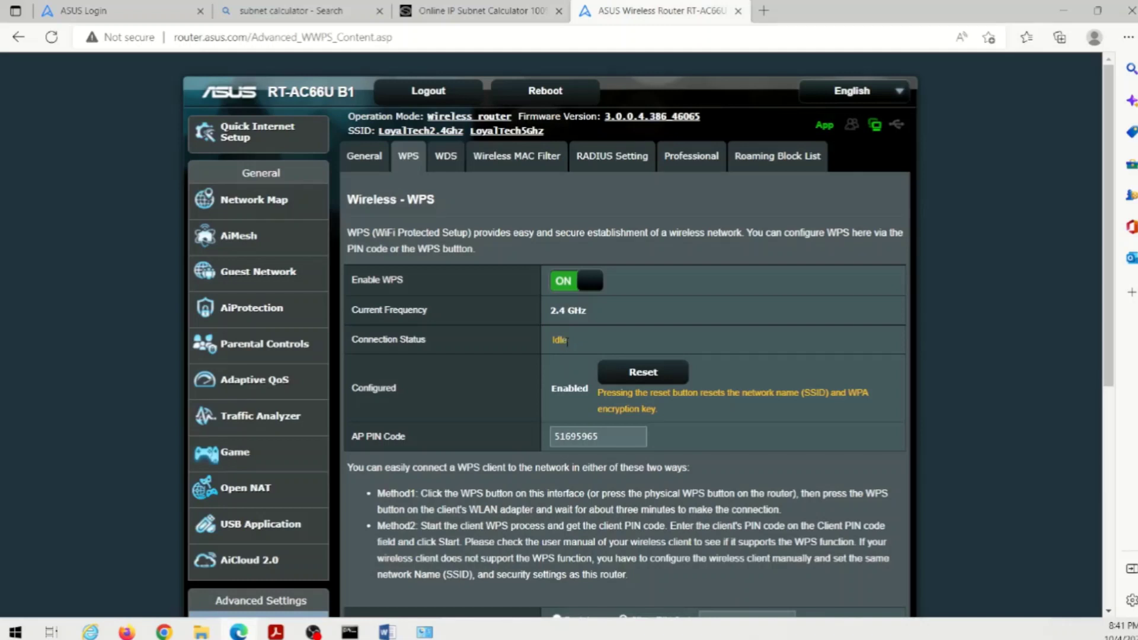
# - Turn the Enable WPS toggle off, then go to the Bridge (WDS) page
pyautogui.doubleClick(610, 440)
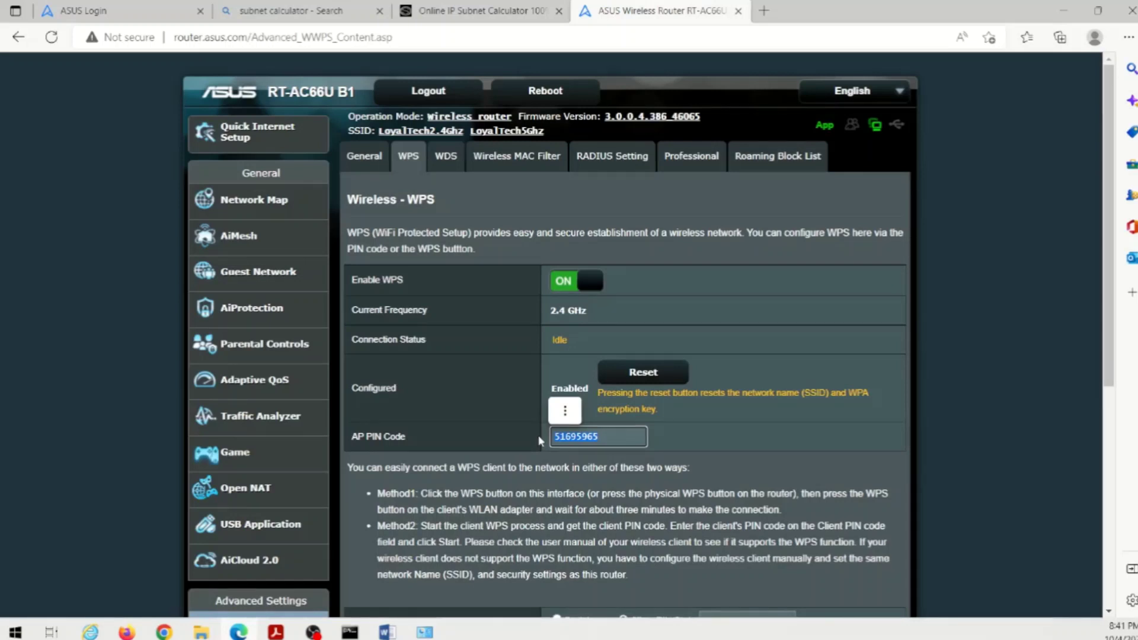
pyautogui.click(708, 448)
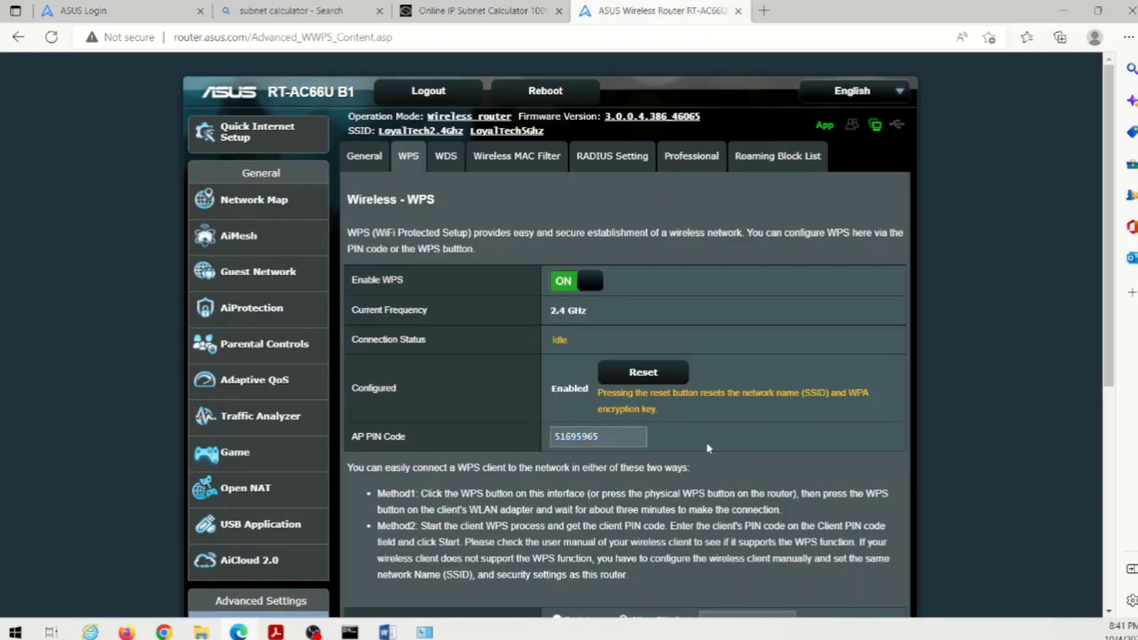
pyautogui.click(565, 282)
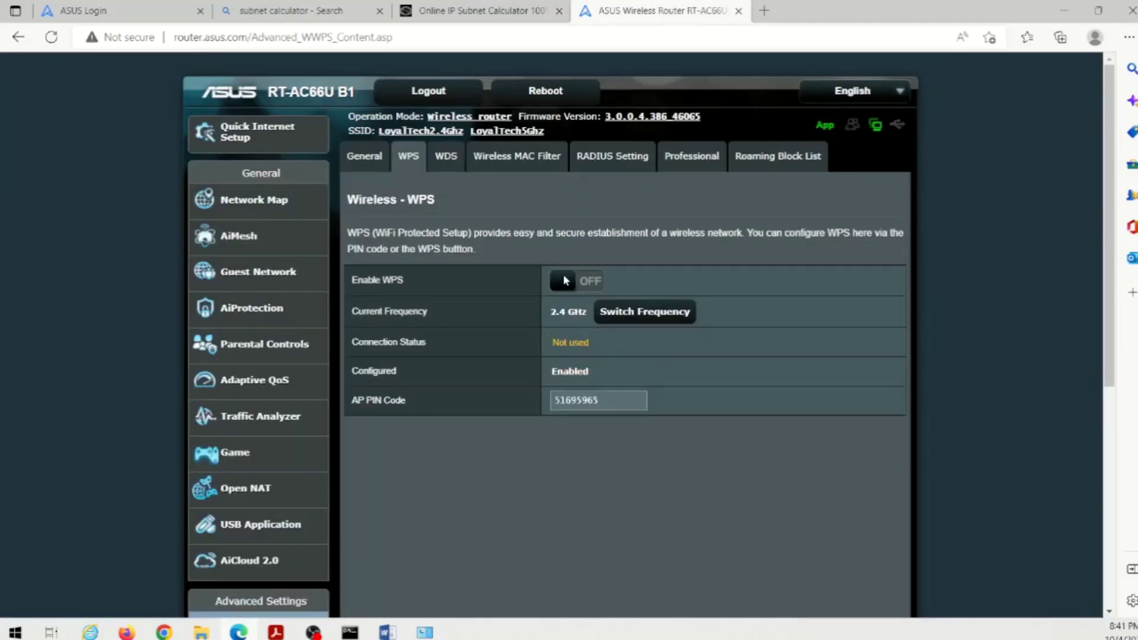
pyautogui.click(448, 157)
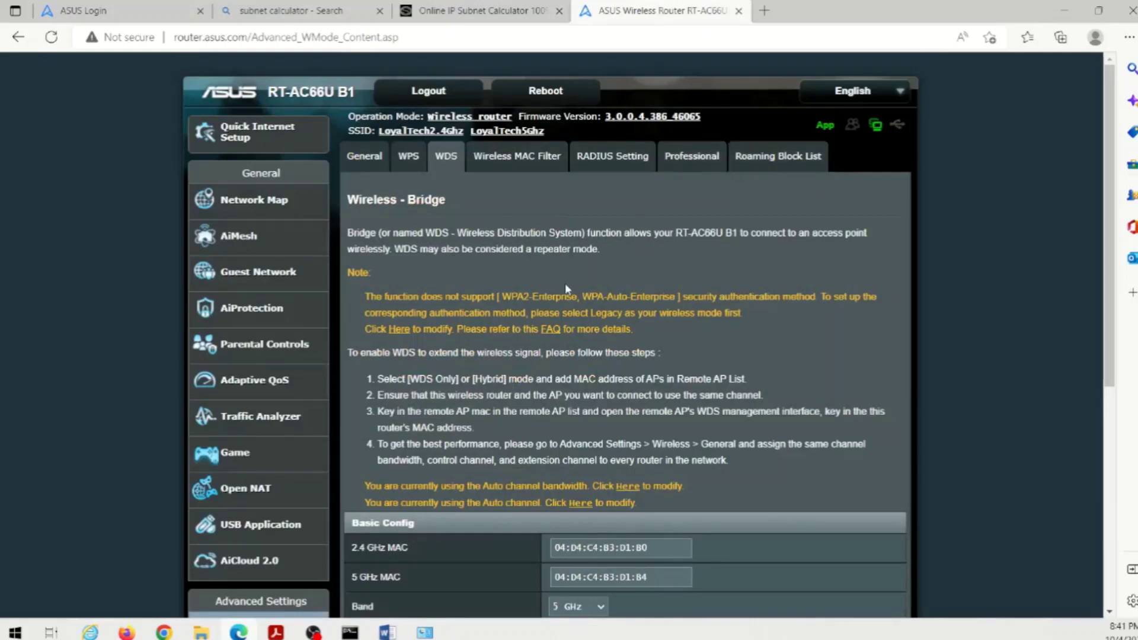
# - Scroll down the WDS page and go to Firewall under Advanced Settings
pyautogui.scroll(-3, 564, 283)
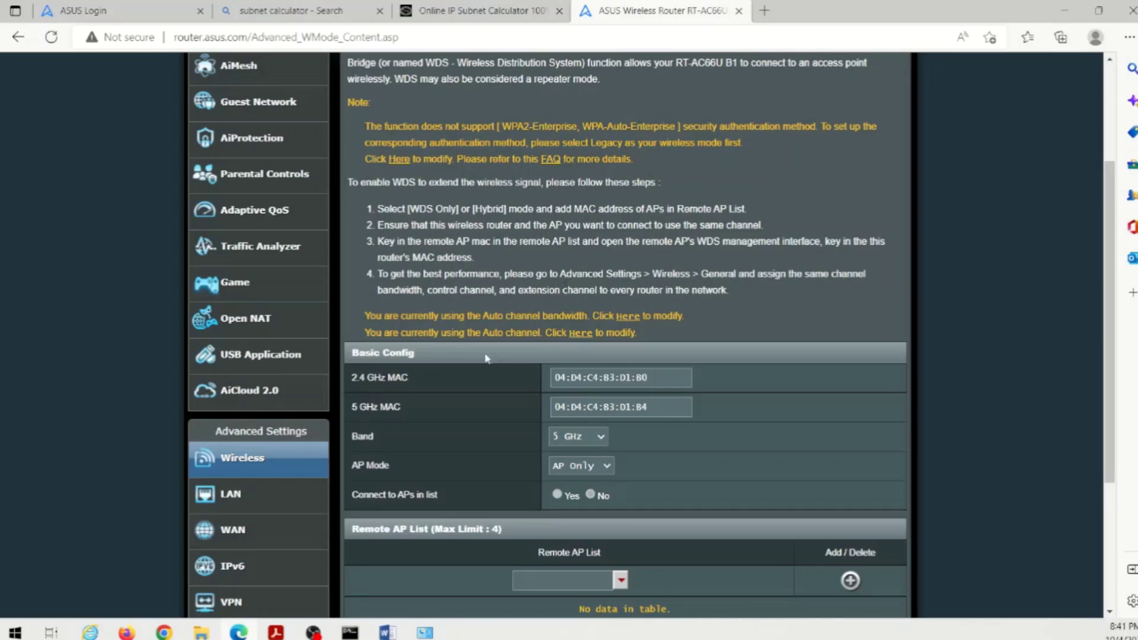
pyautogui.scroll(-3, 390, 357)
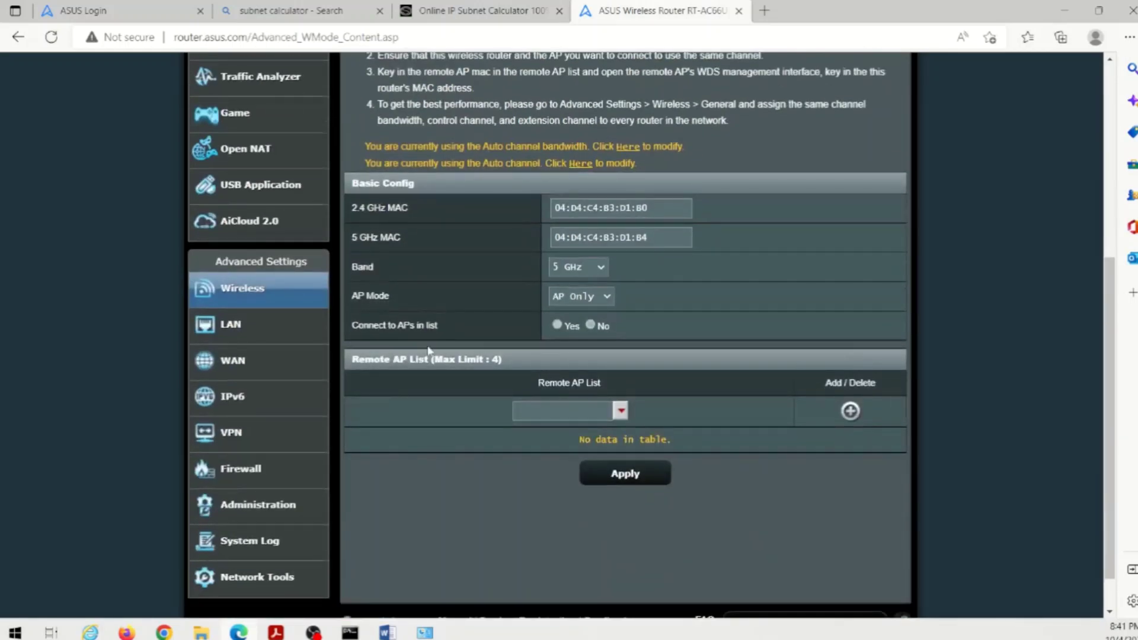
pyautogui.click(255, 469)
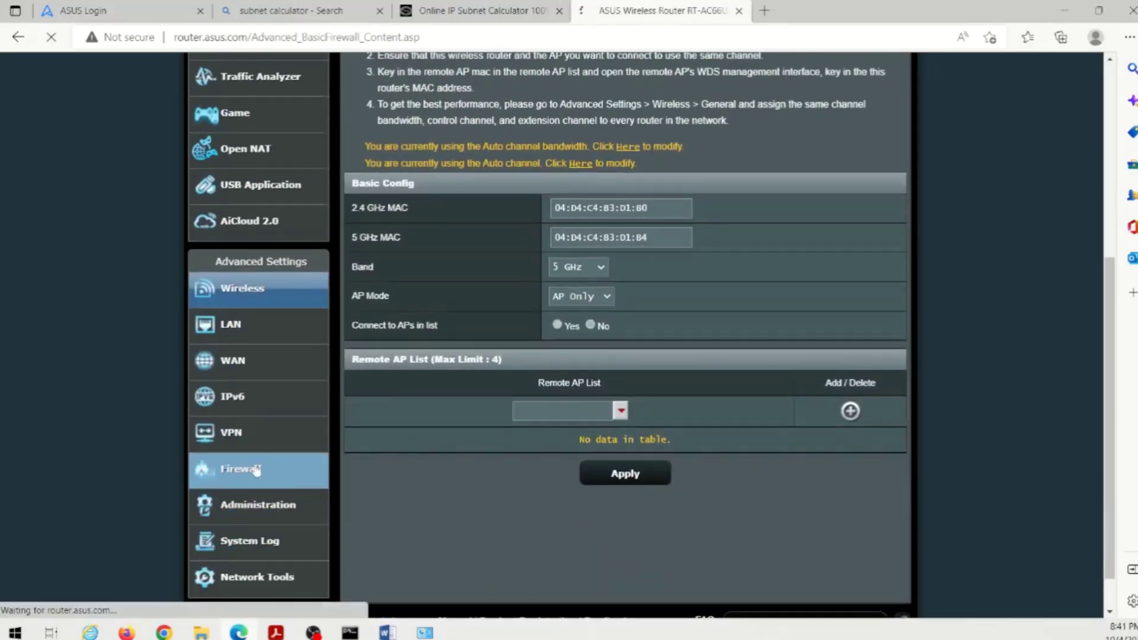
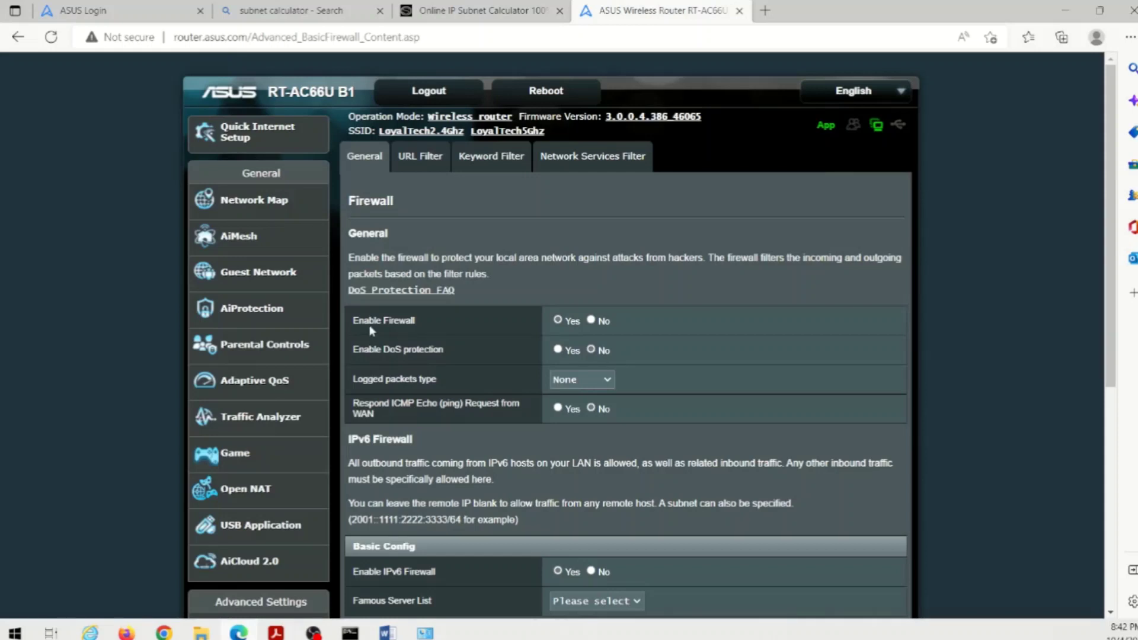
# - Enable DoS protection and set the firewall's logged packets type to Both
pyautogui.click(557, 351)
pyautogui.click(587, 382)
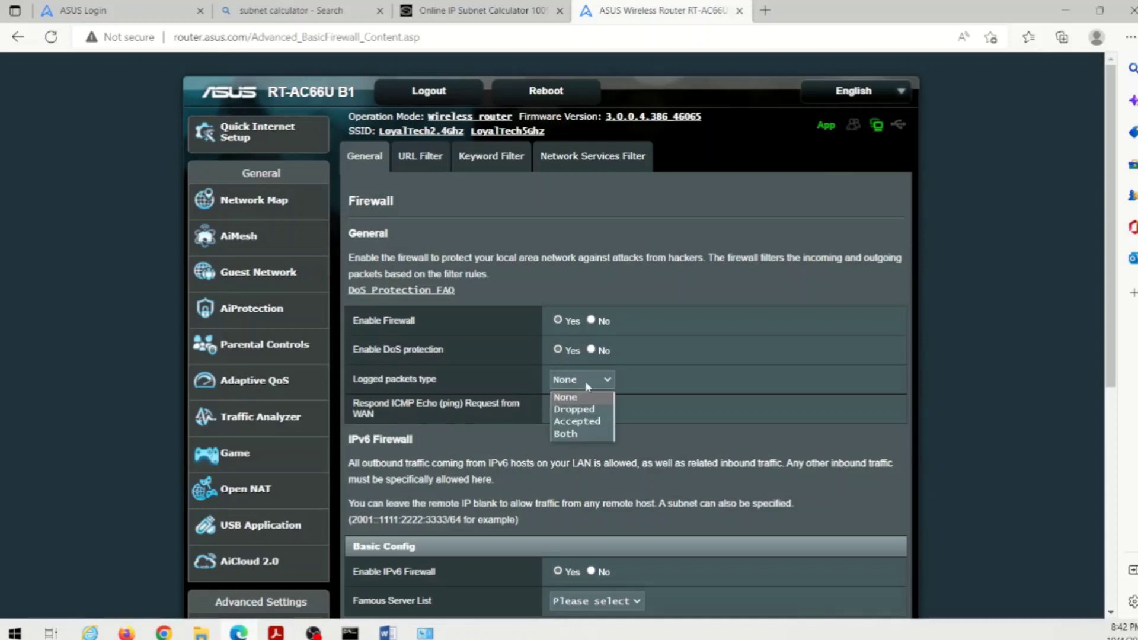
pyautogui.click(569, 435)
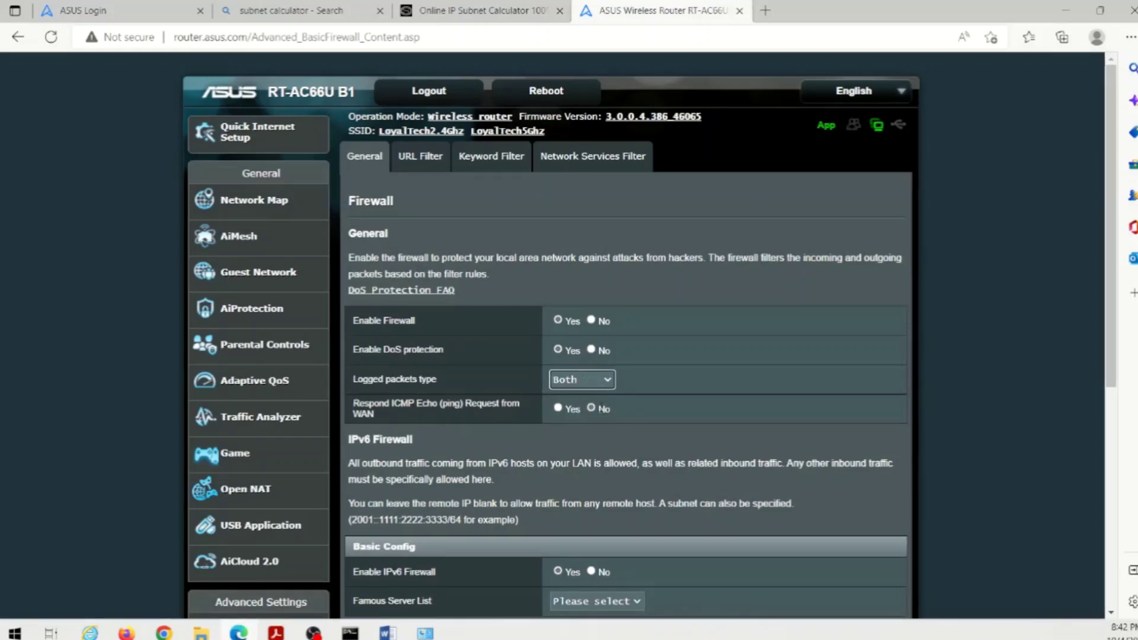
# - In Command Prompt, ping google.com and confirm four replies with 0% loss
pyautogui.hotkey('alt', 'Tab')
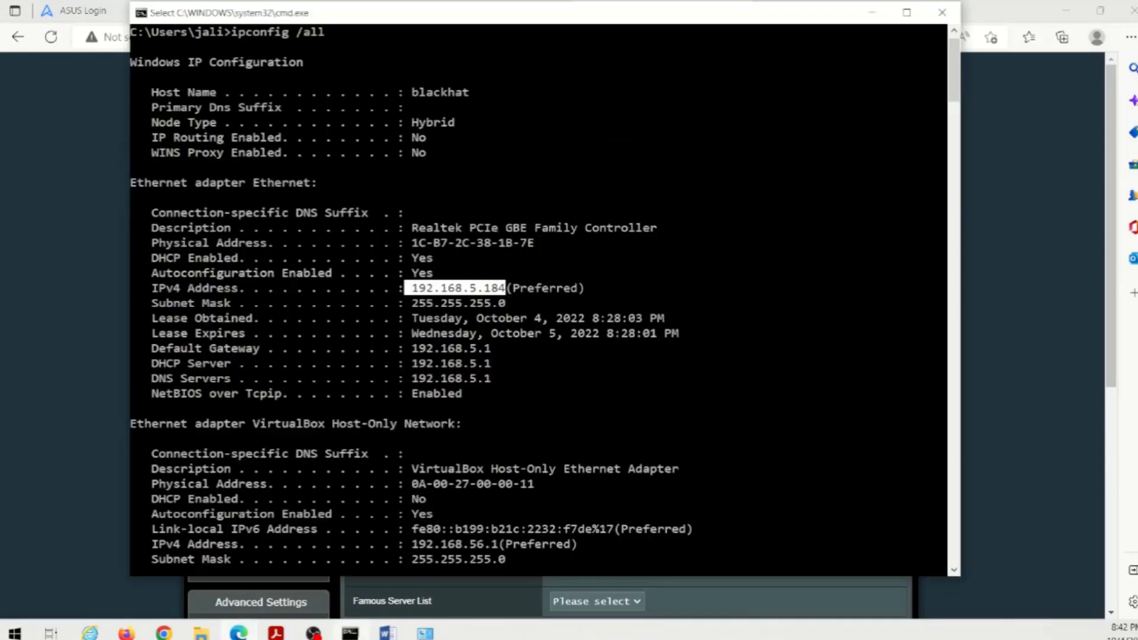
pyautogui.press('Return')
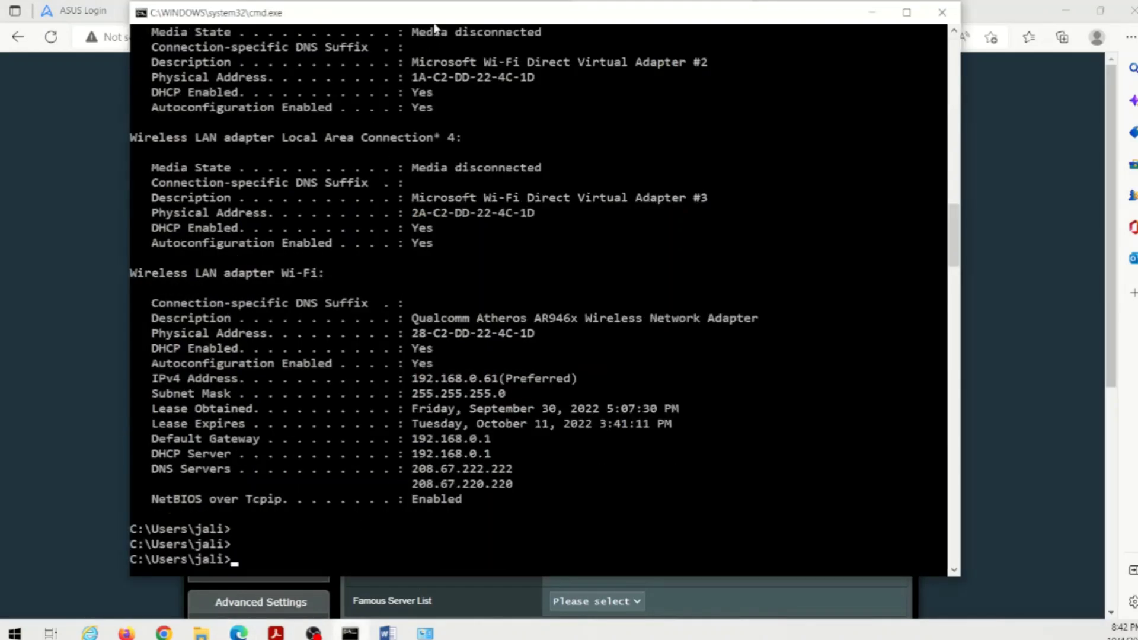
pyautogui.write('ping google.com')
pyautogui.press('Return')
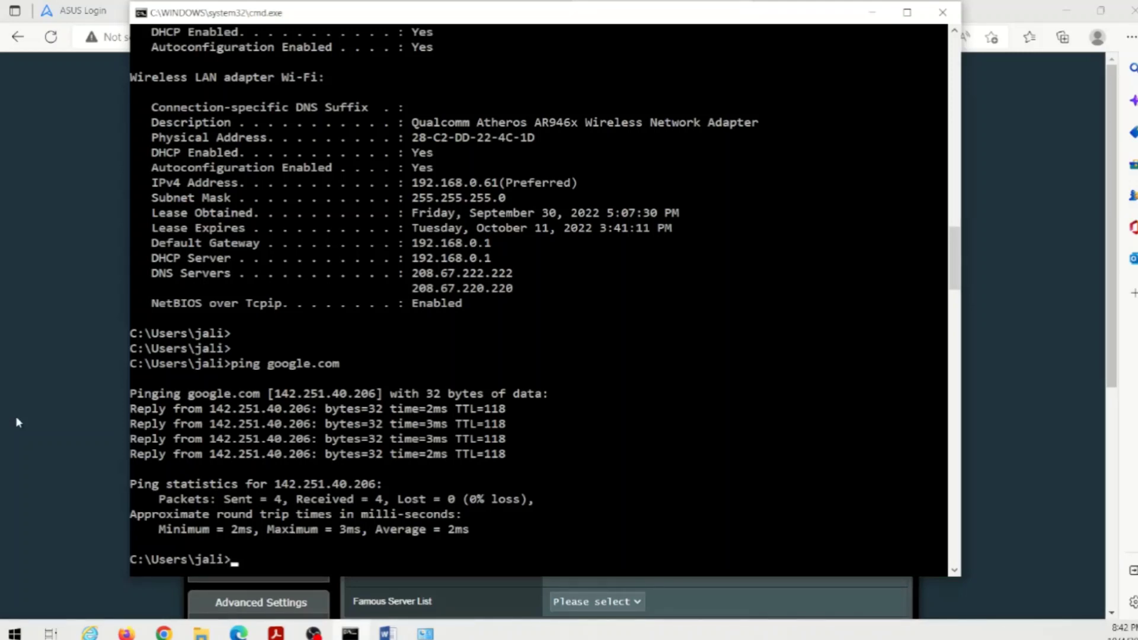
# - Start a ping to 92.14.32.52, erase it, and return to the router's firewall page
pyautogui.write('ping')
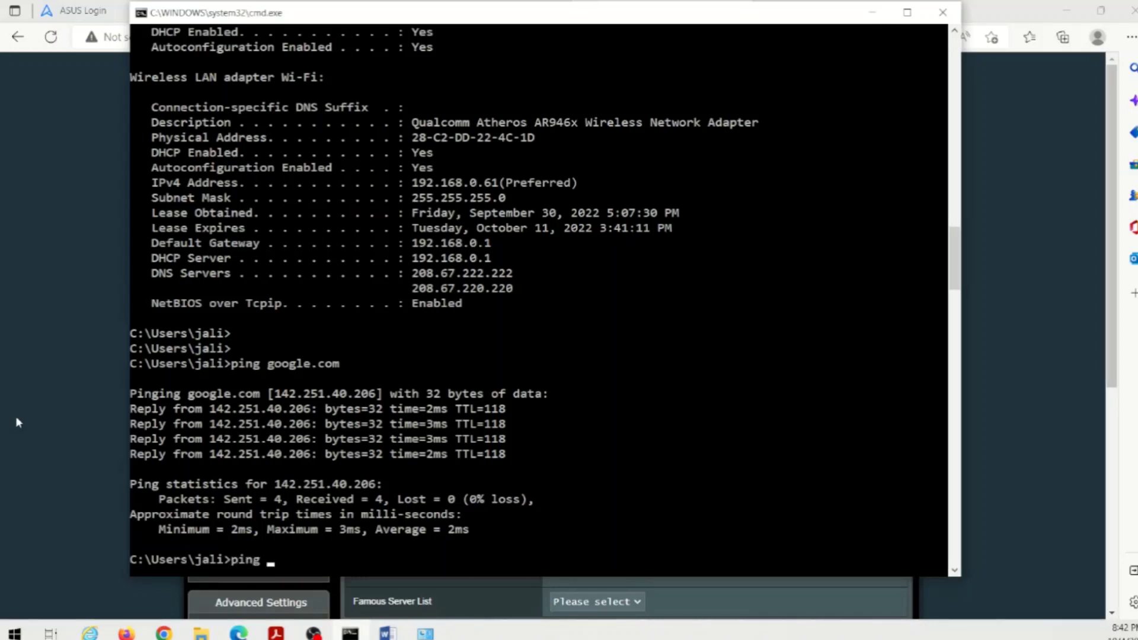
pyautogui.write(' 92.14.32.52')
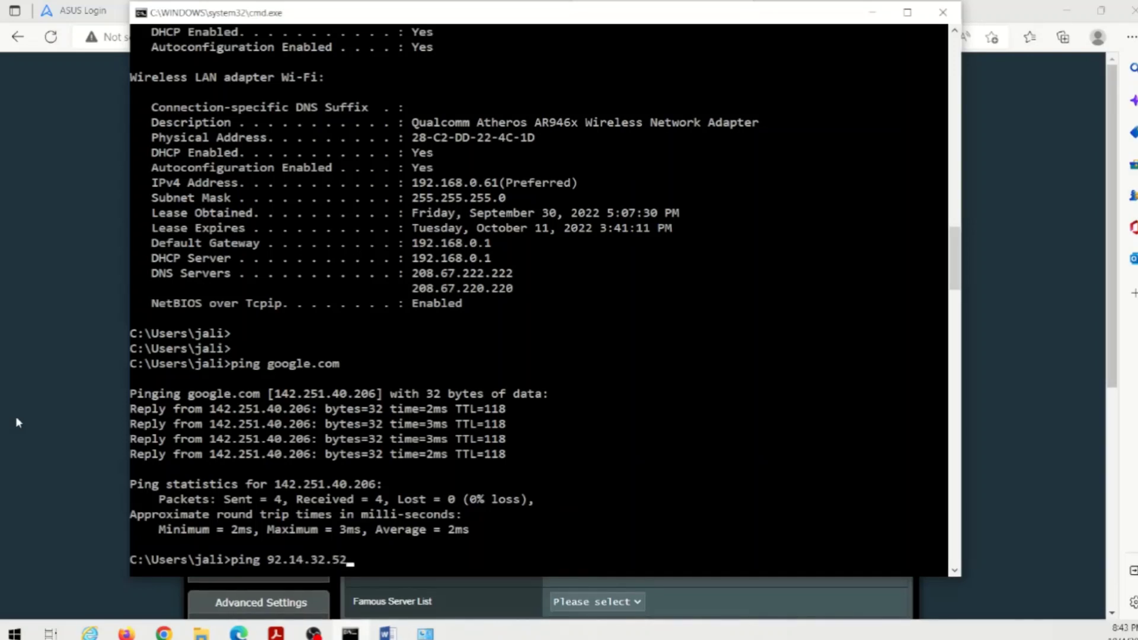
pyautogui.press('BackSpace')
pyautogui.press('BackSpace')
pyautogui.press('BackSpace')
pyautogui.press('BackSpace')
pyautogui.press('BackSpace')
pyautogui.press('BackSpace')
pyautogui.press('BackSpace')
pyautogui.press('BackSpace')
pyautogui.press('BackSpace')
pyautogui.press('BackSpace')
pyautogui.press('BackSpace')
pyautogui.press('BackSpace')
pyautogui.press('BackSpace')
pyautogui.press('BackSpace')
pyautogui.press('BackSpace')
pyautogui.press('BackSpace')
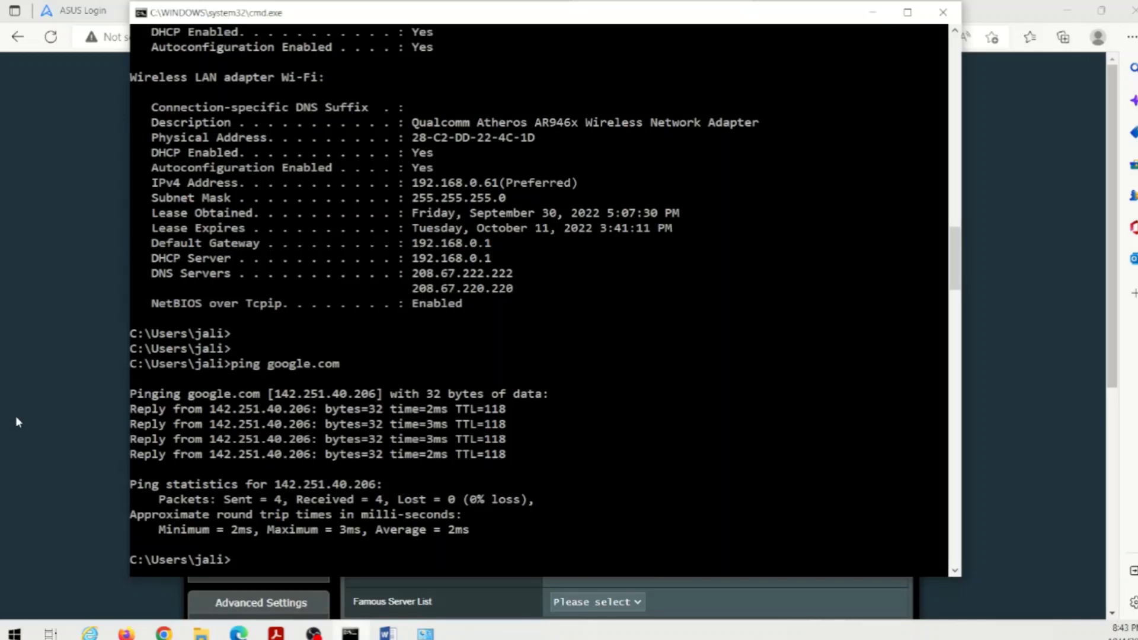
pyautogui.click(16, 418)
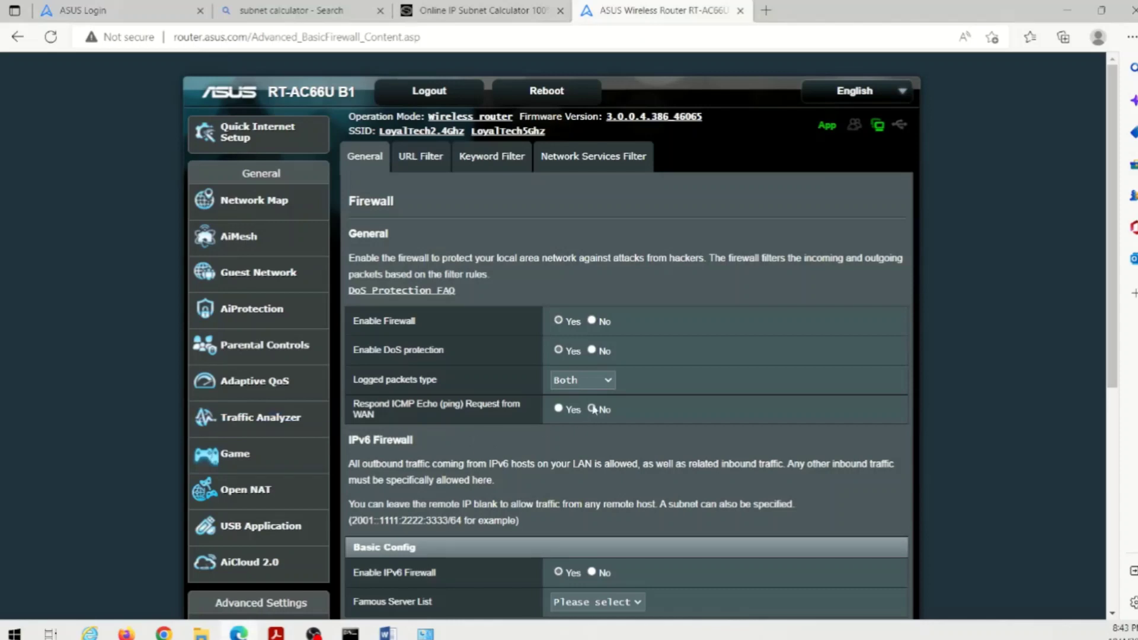
# - Scroll past the empty IPv6 inbound rules list and switch to the Windows Network Connections window
pyautogui.scroll(-3, 699, 401)
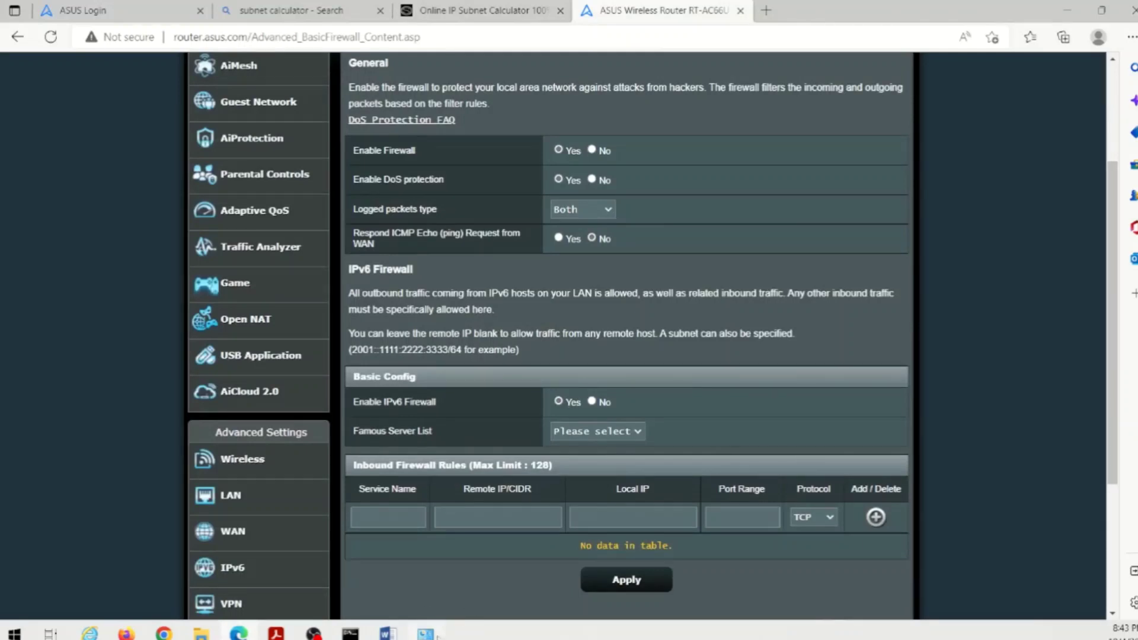
pyautogui.click(425, 634)
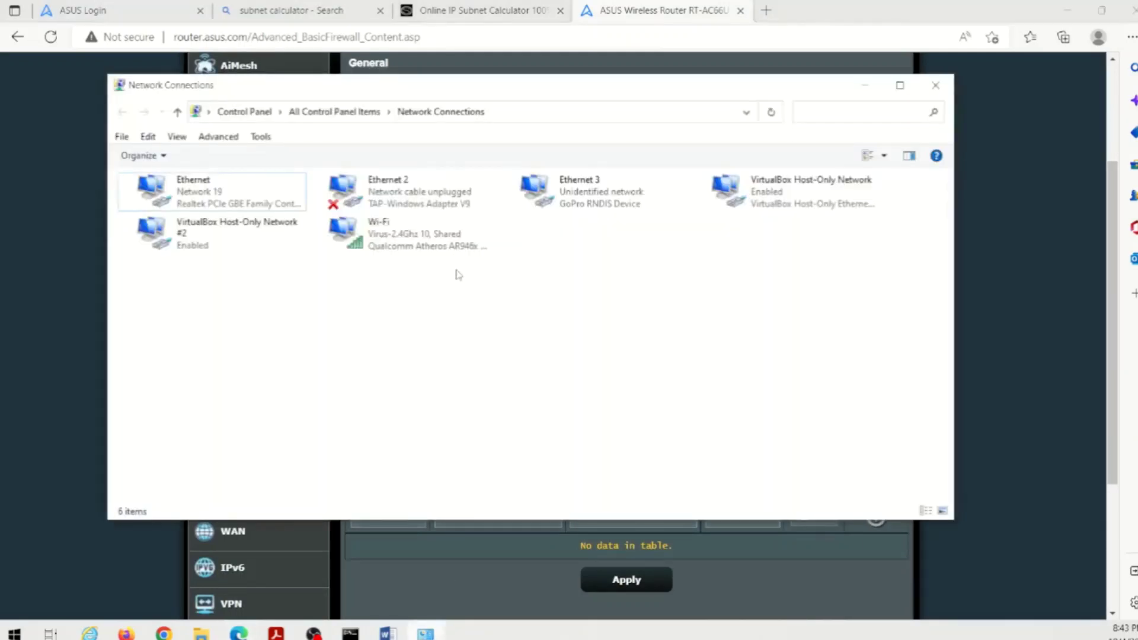
# - Open the Ethernet adapter's Properties dialog from its right-click options
pyautogui.click(180, 201)
pyautogui.rightClick(179, 195)
pyautogui.click(392, 402)
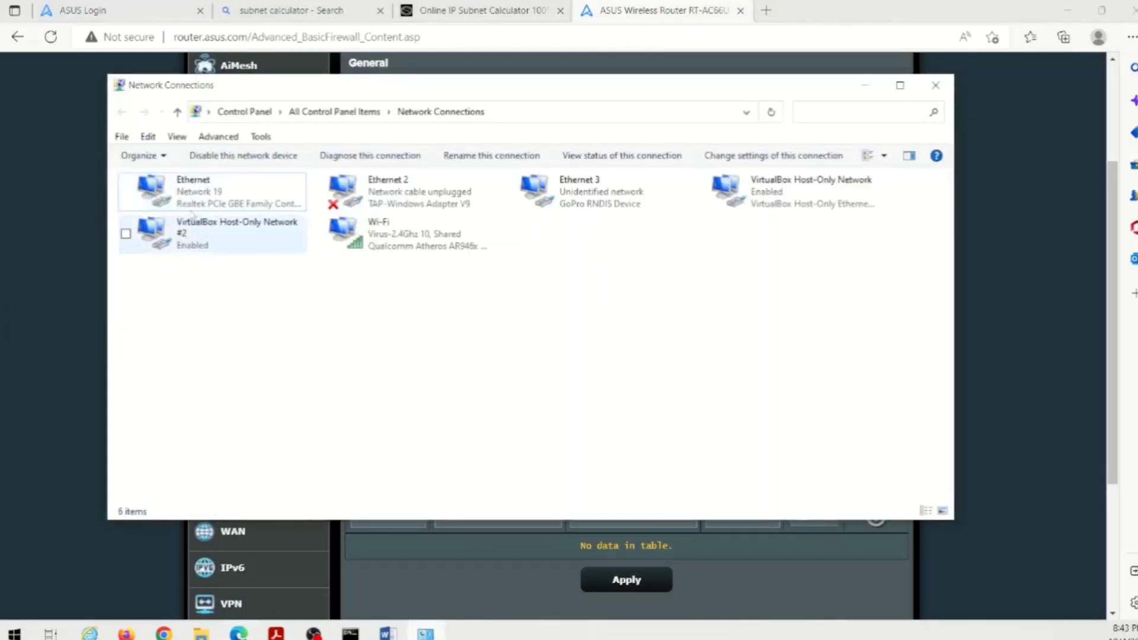
pyautogui.rightClick(187, 190)
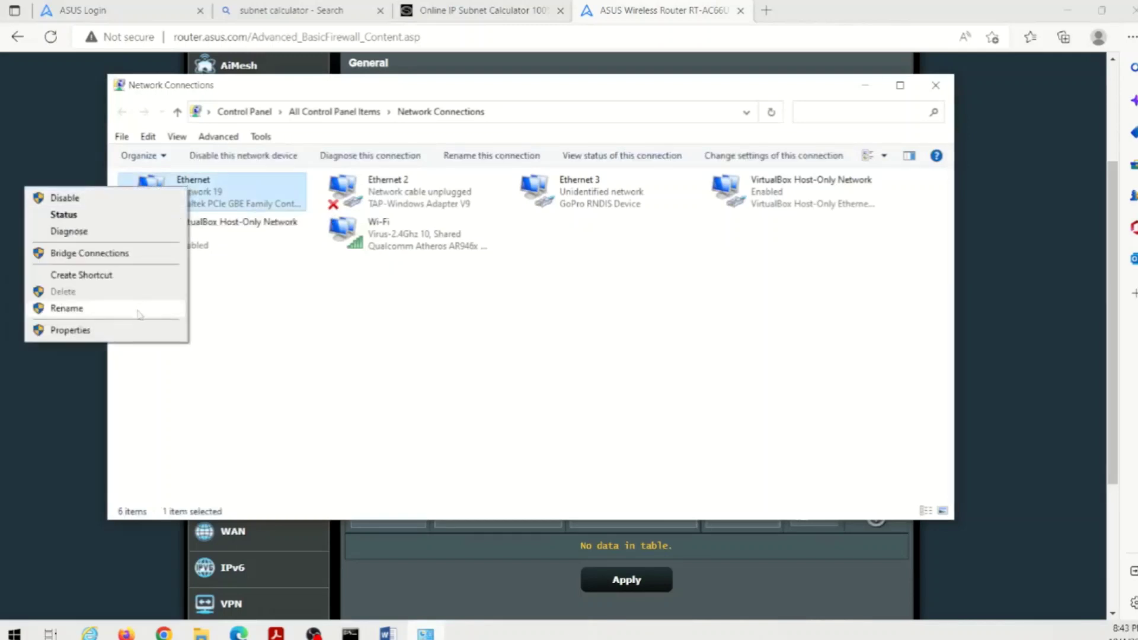
pyautogui.click(138, 337)
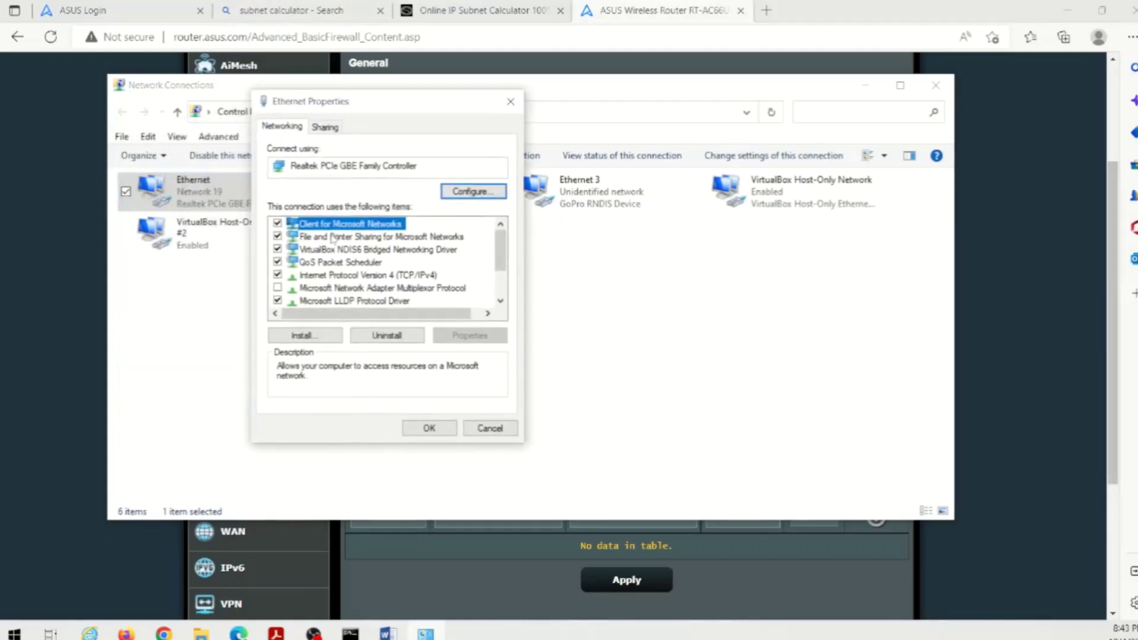
# - Toggle Internet Protocol Version 6 on and back off, close the dialog, and return to the router
pyautogui.scroll(-2, 464, 248)
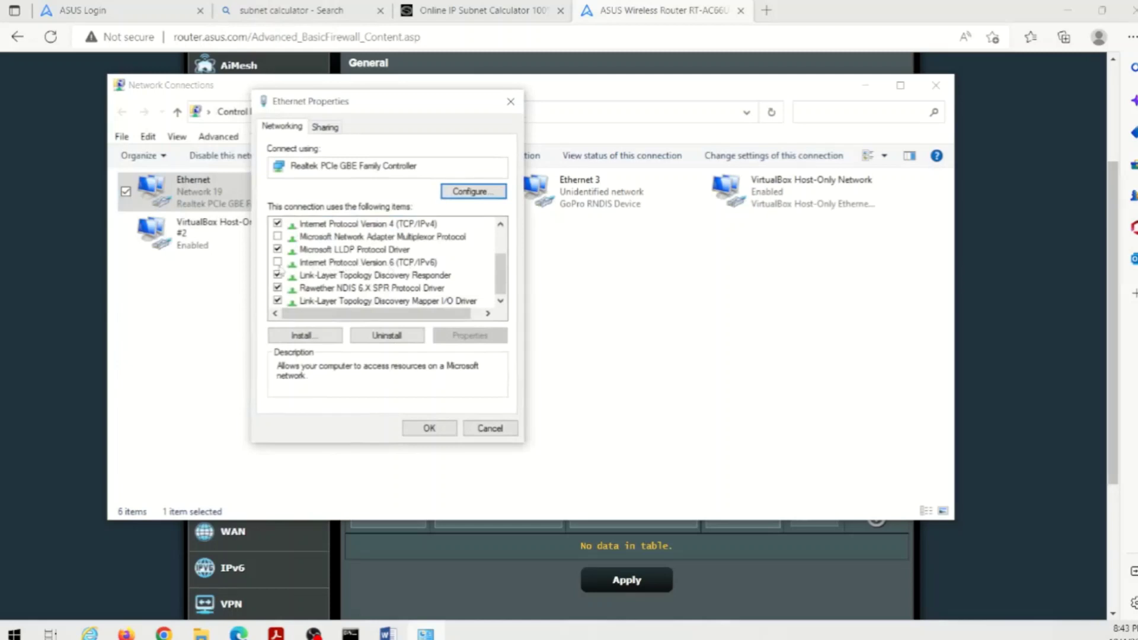
pyautogui.click(277, 264)
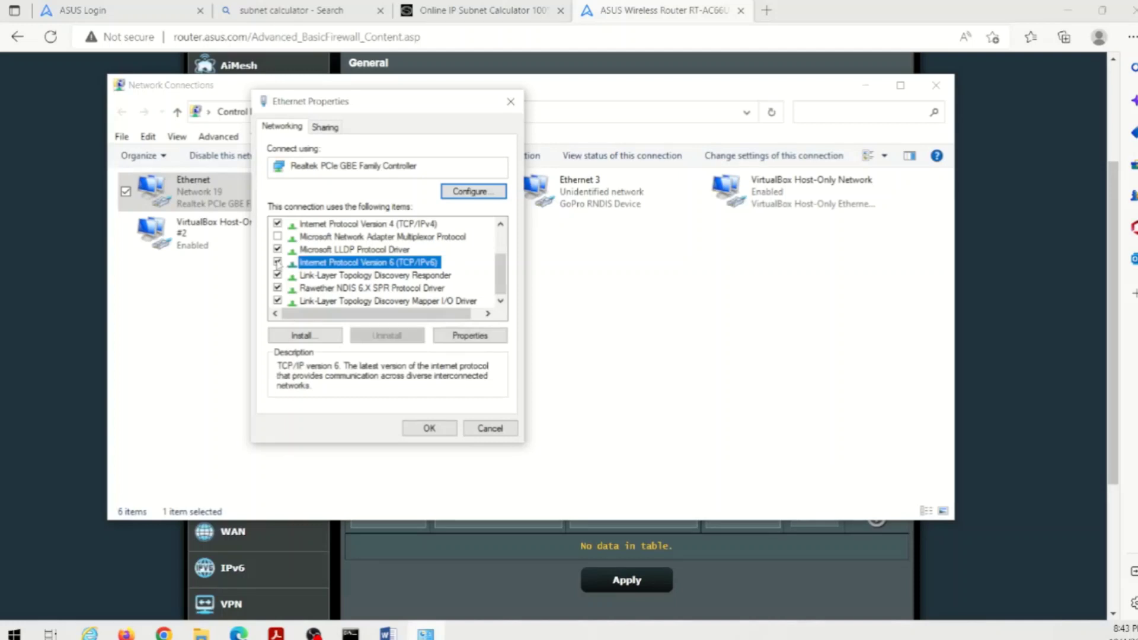
pyautogui.click(277, 264)
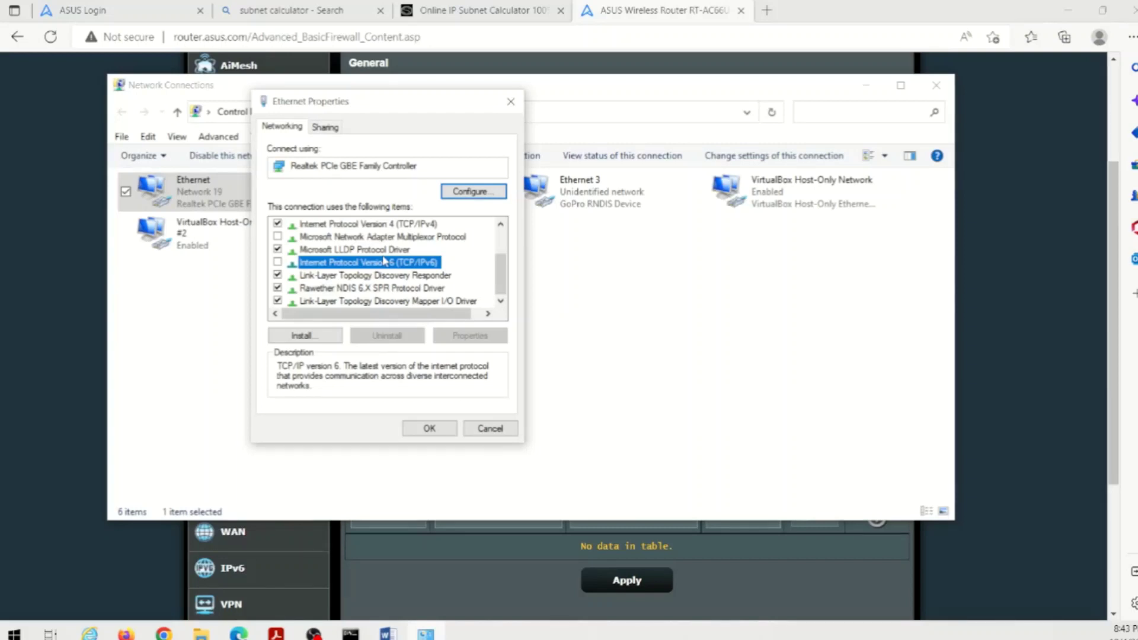
pyautogui.click(492, 428)
pyautogui.click(68, 375)
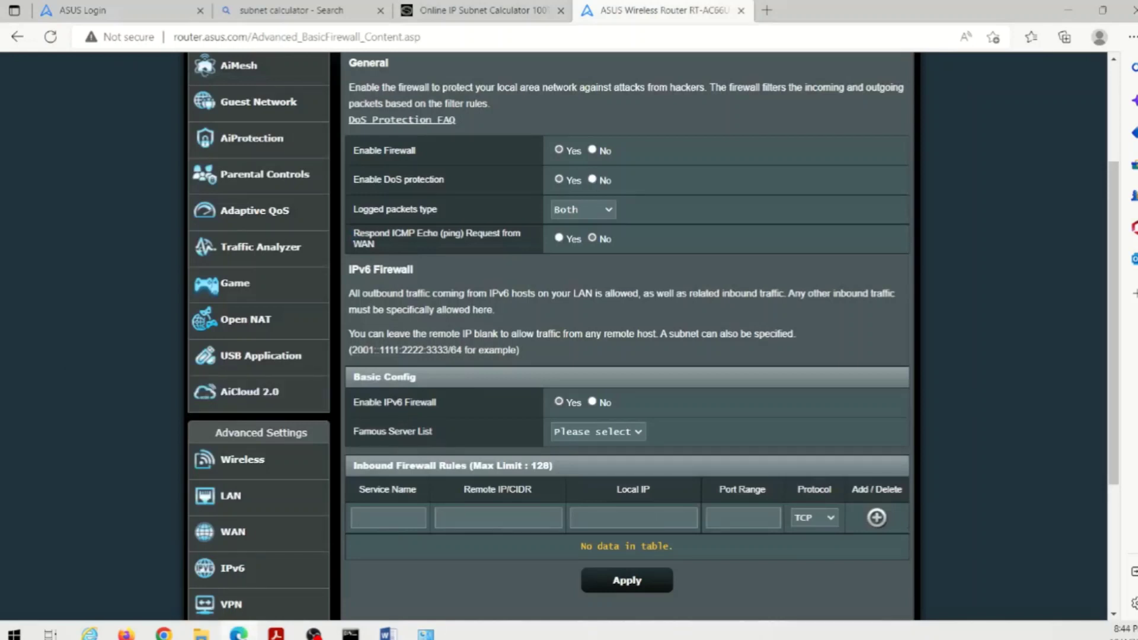
# - Set Enable IPv6 Firewall to Yes and apply the firewall settings
pyautogui.click(560, 402)
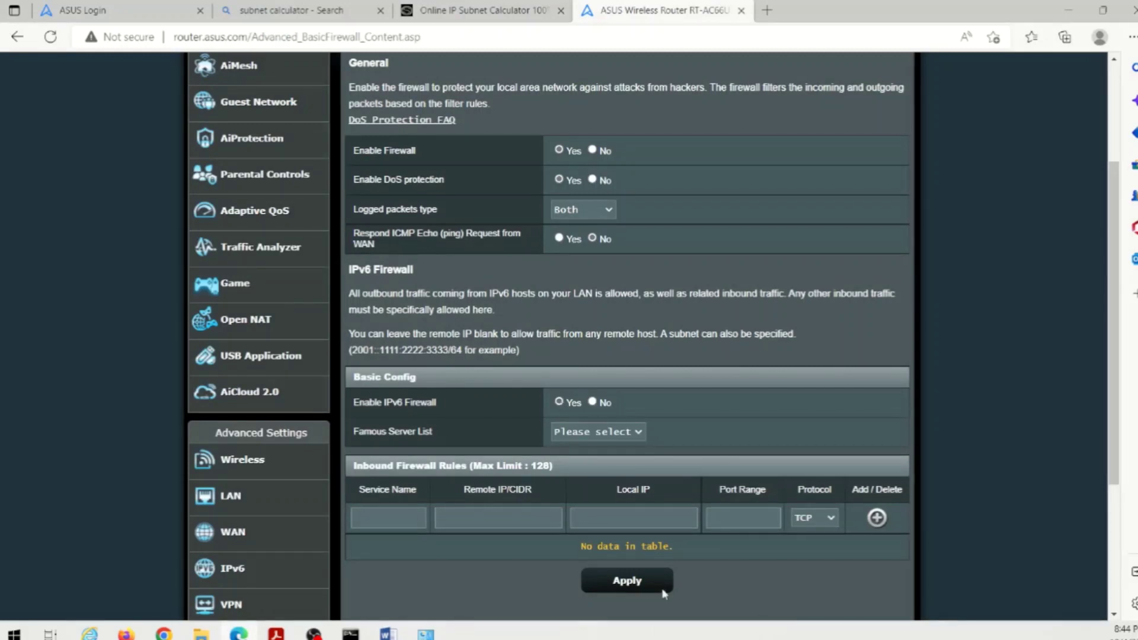
pyautogui.click(627, 583)
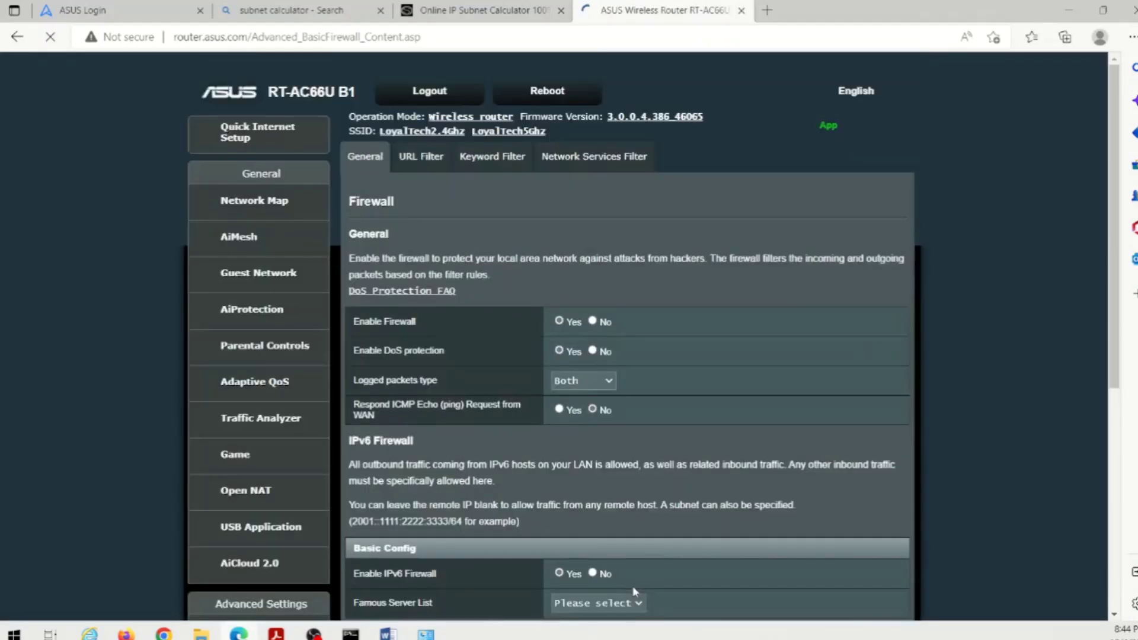
# - Enable the URL Filter and add facebook.com to its blocked list
pyautogui.click(418, 153)
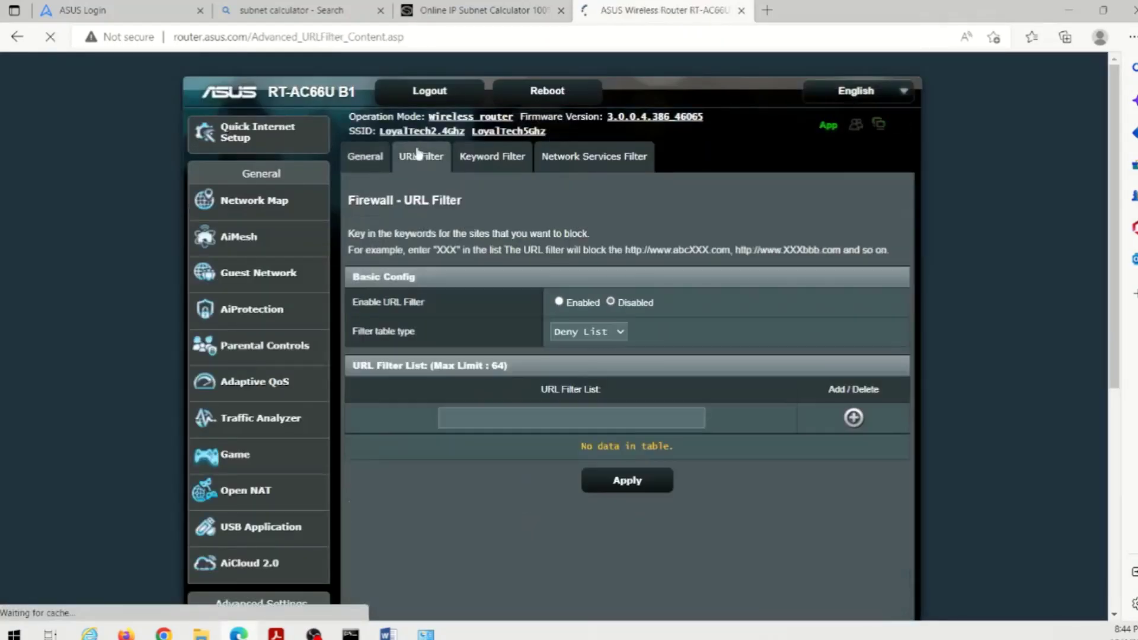
pyautogui.click(559, 302)
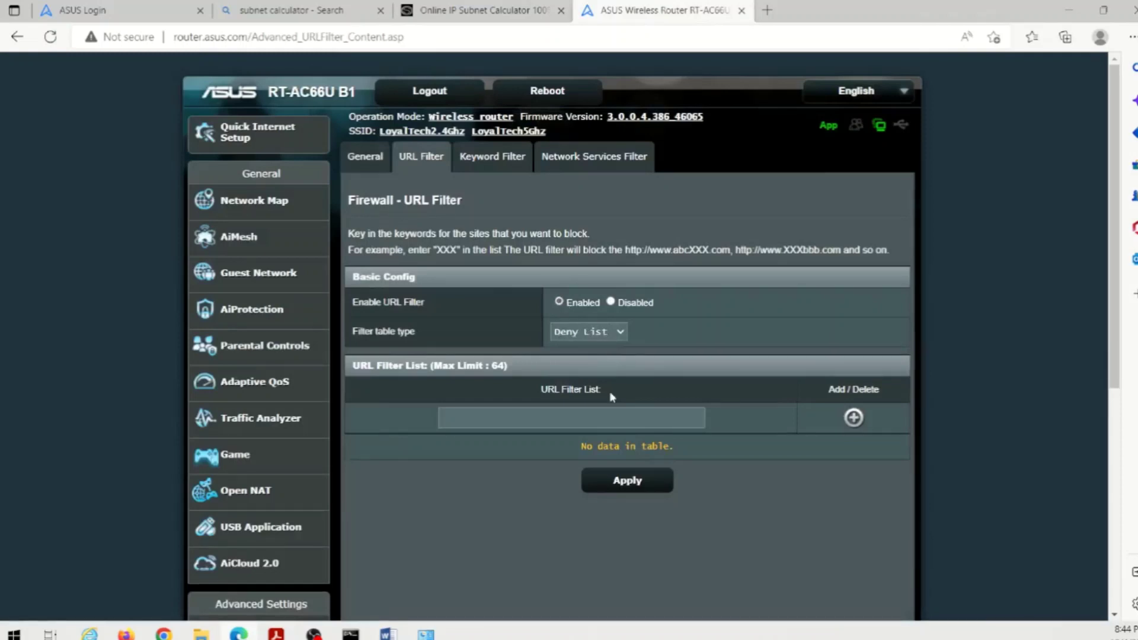
pyautogui.click(610, 418)
pyautogui.write('facebook.com')
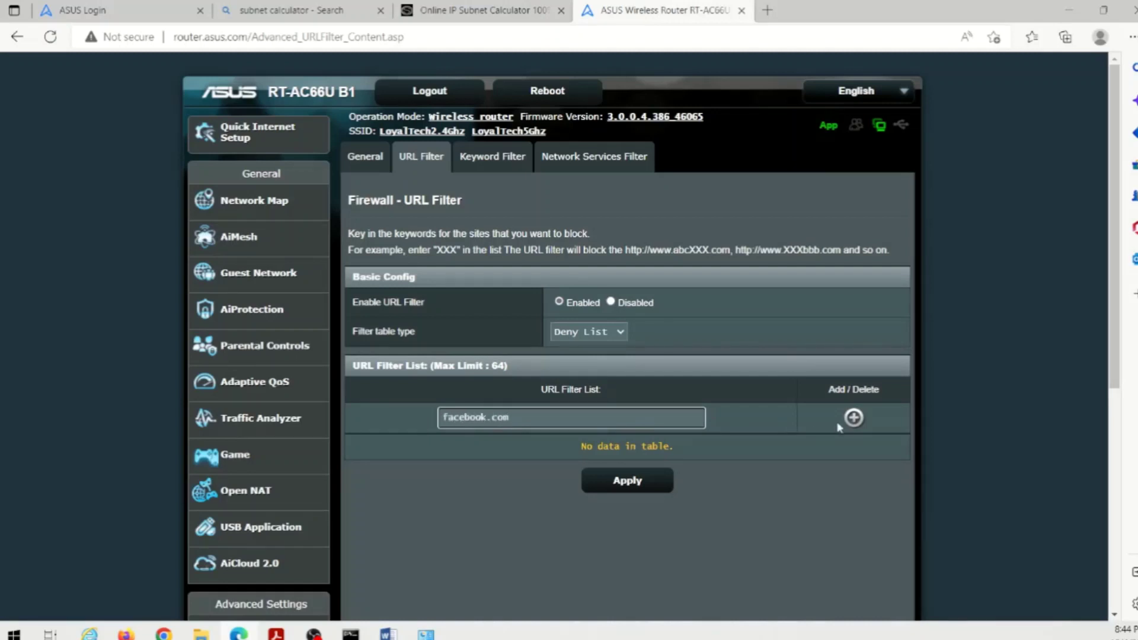
pyautogui.click(854, 420)
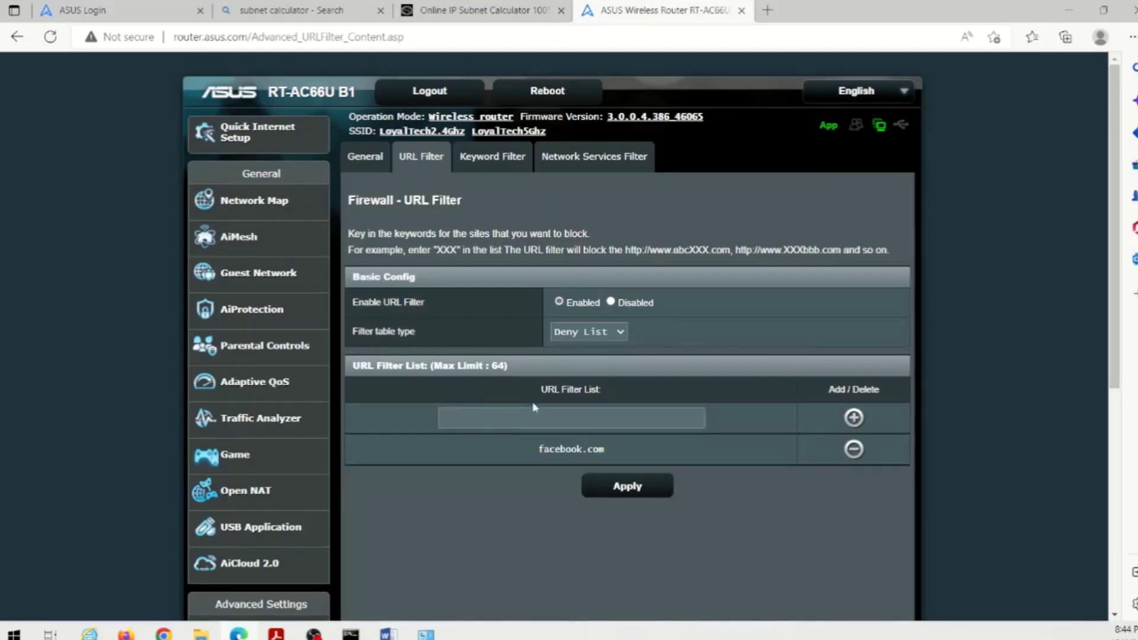
# - Add youtube.com to the blocked list and keep the filter type as Deny List
pyautogui.click(536, 422)
pyautogui.write('youtube.com')
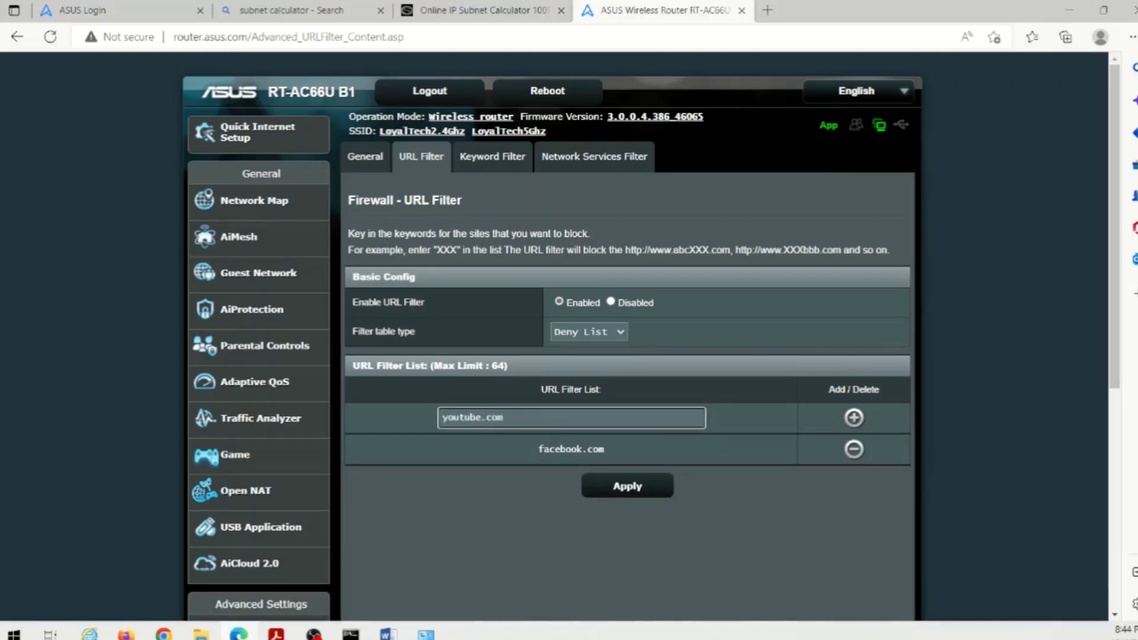
pyautogui.click(859, 422)
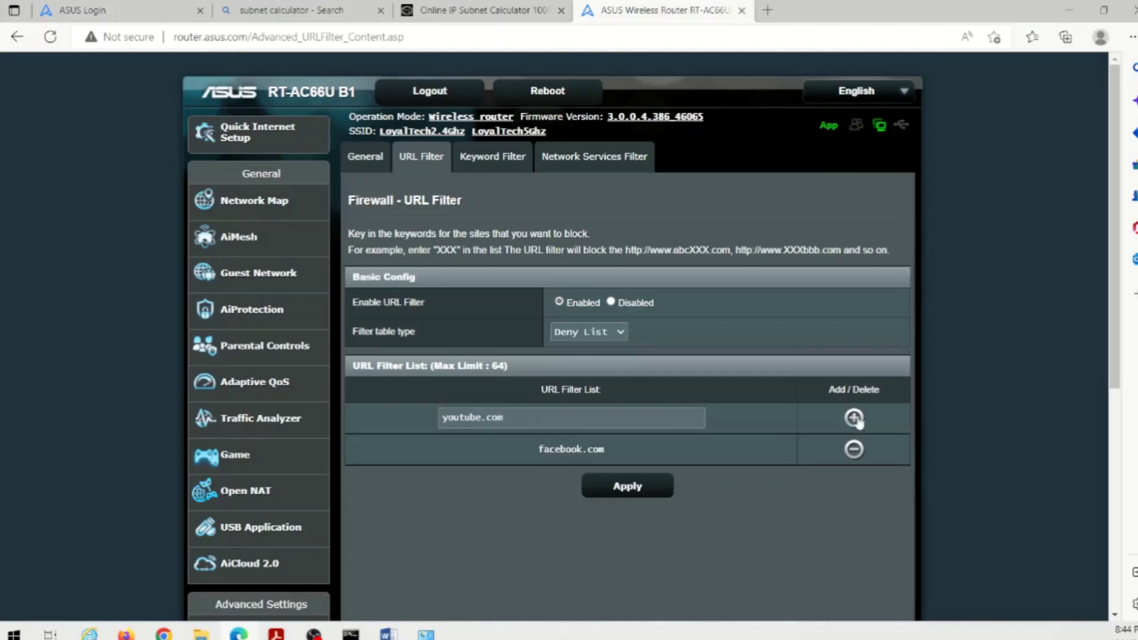
pyautogui.click(601, 336)
pyautogui.click(716, 338)
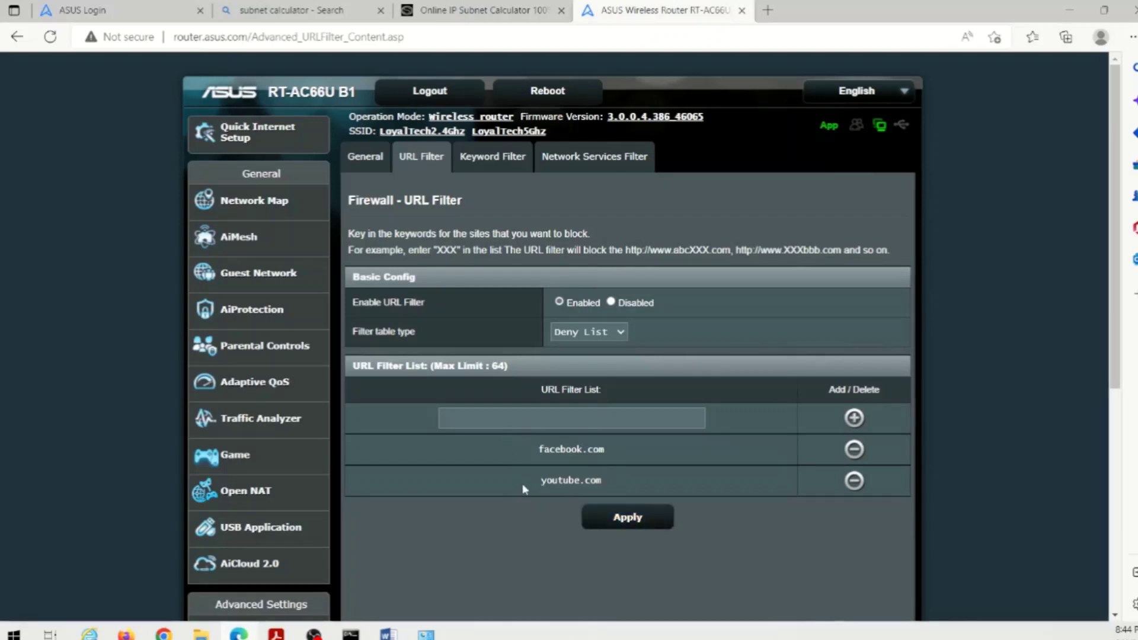
pyautogui.scroll(-5, 498, 514)
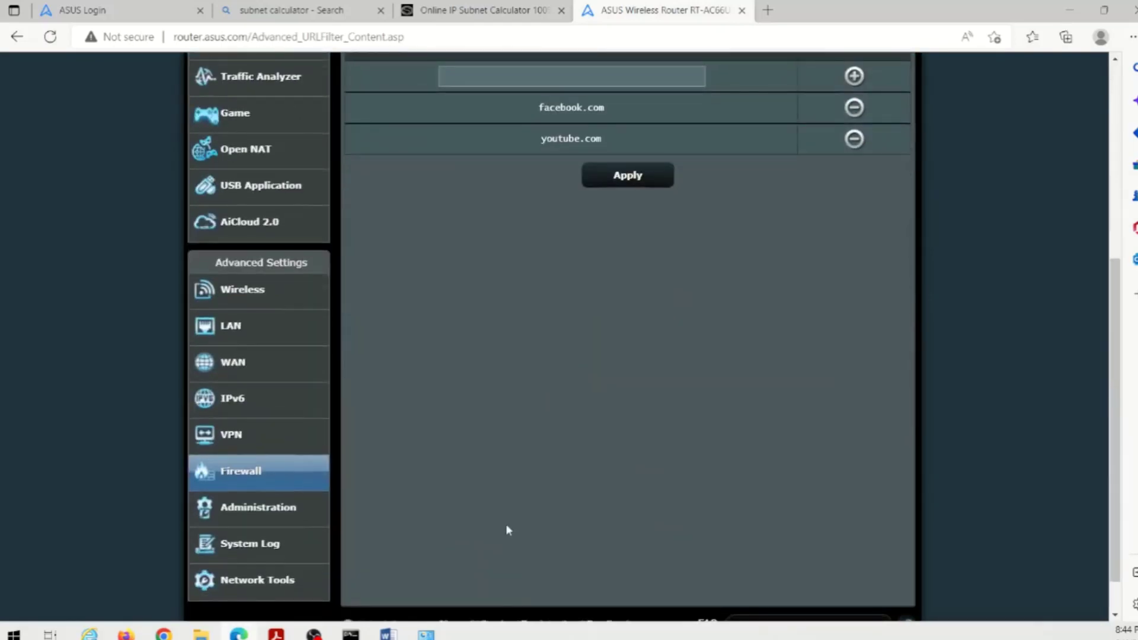
pyautogui.scroll(4, 534, 501)
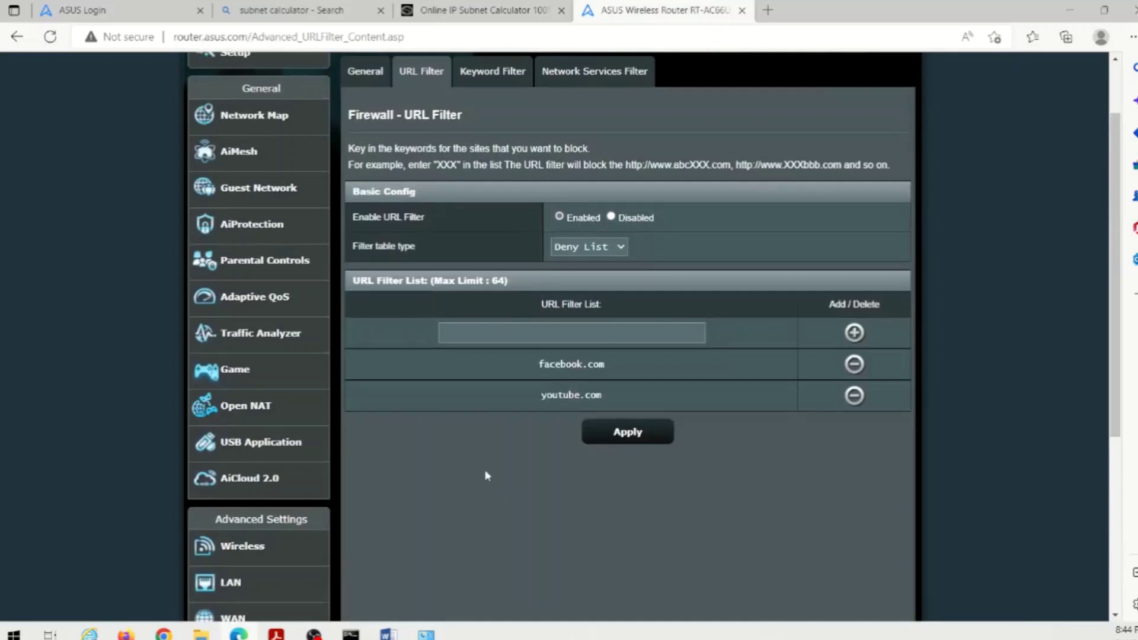
# - Switch AiProtection on and agree to the Trend Micro licence agreement
pyautogui.click(275, 236)
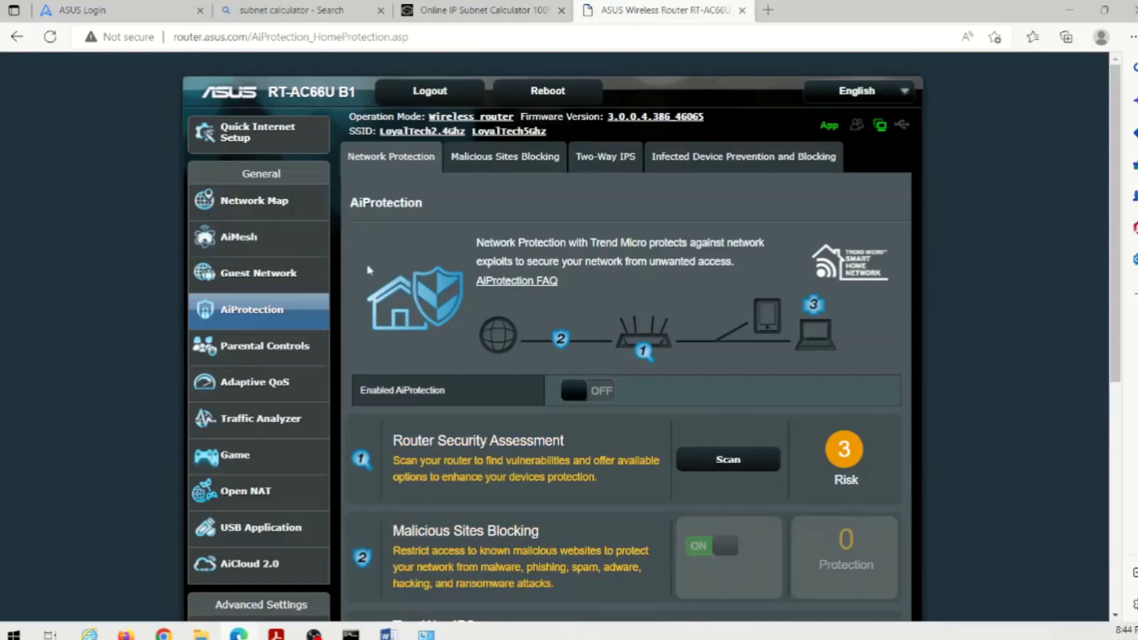
pyautogui.click(593, 392)
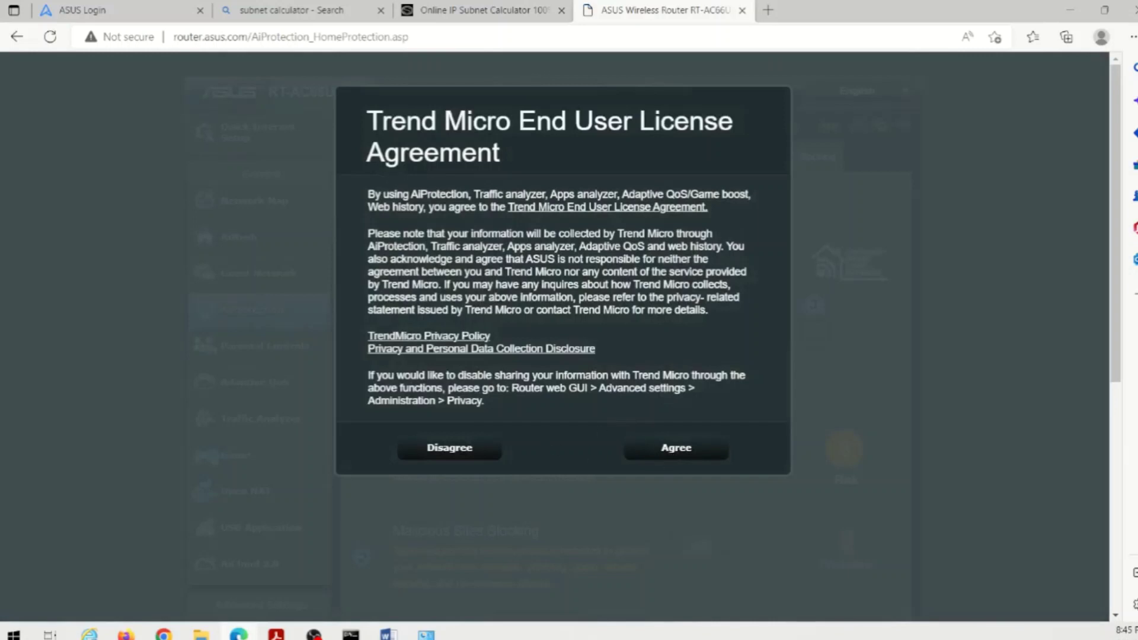
pyautogui.moveTo(407, 121); pyautogui.dragTo(587, 158)
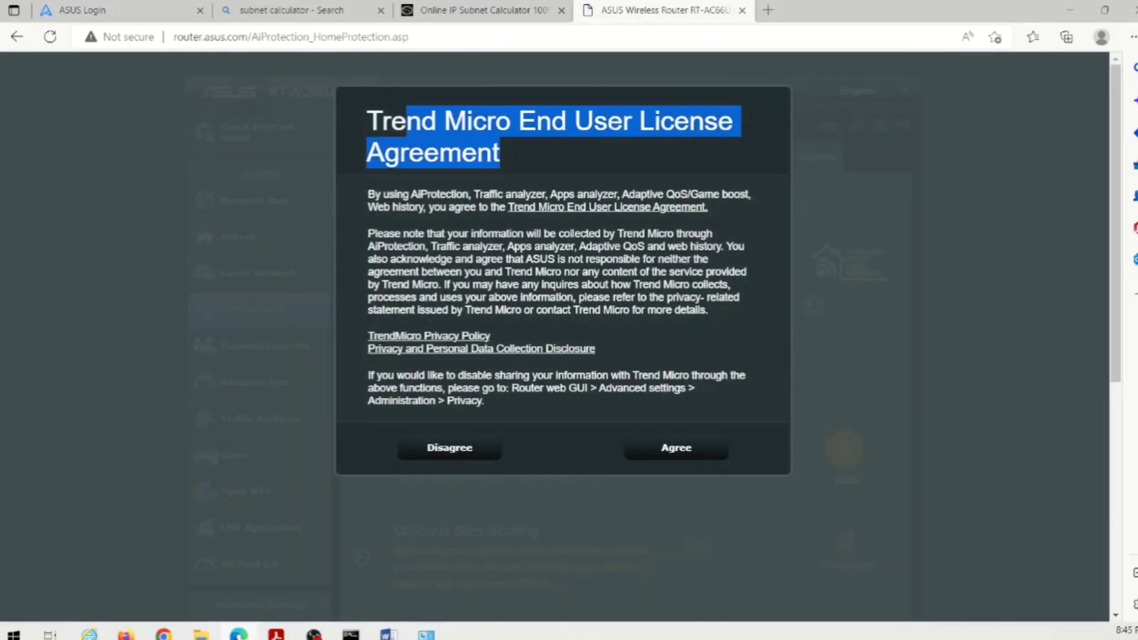
pyautogui.click(590, 166)
pyautogui.click(676, 449)
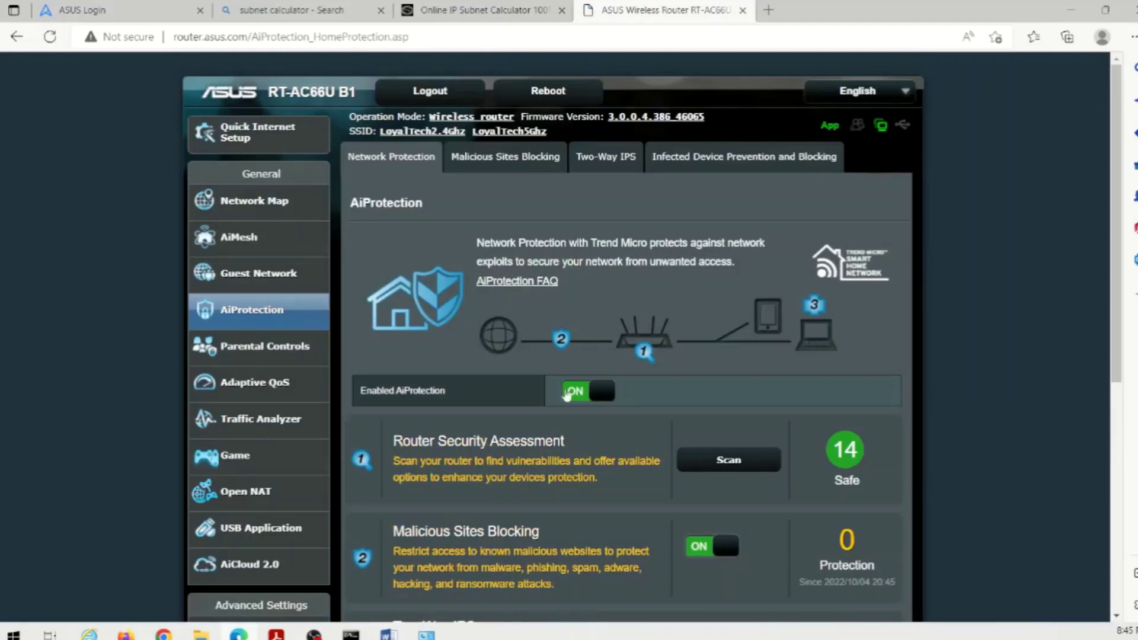
# - Run the Router Security Assessment scan
pyautogui.scroll(-1, 653, 394)
pyautogui.scroll(-2, 654, 394)
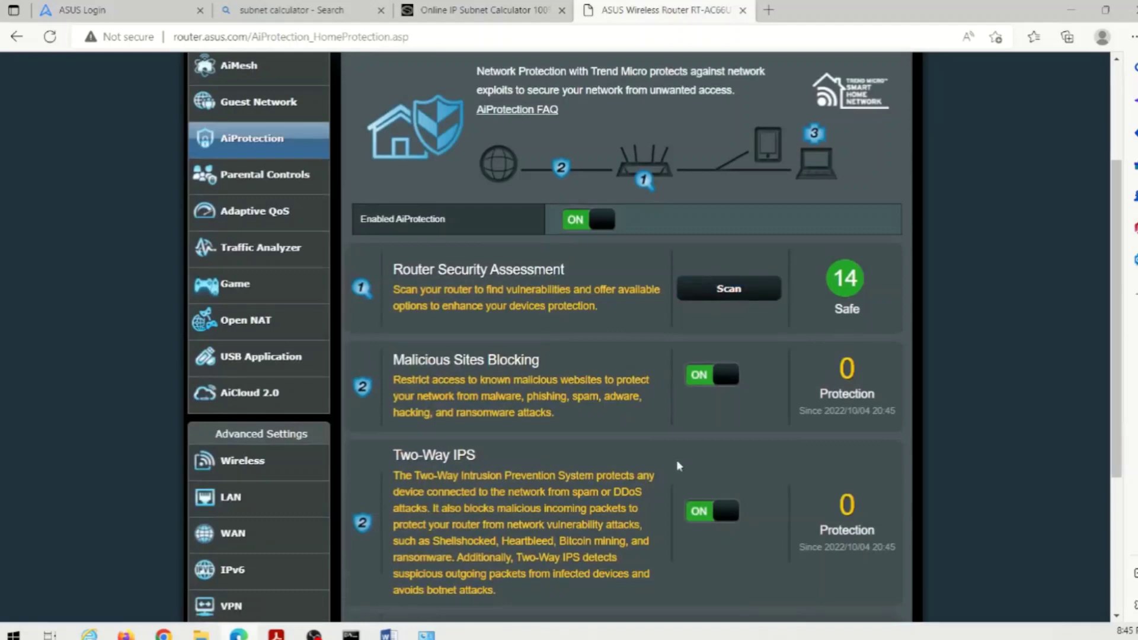
pyautogui.click(714, 291)
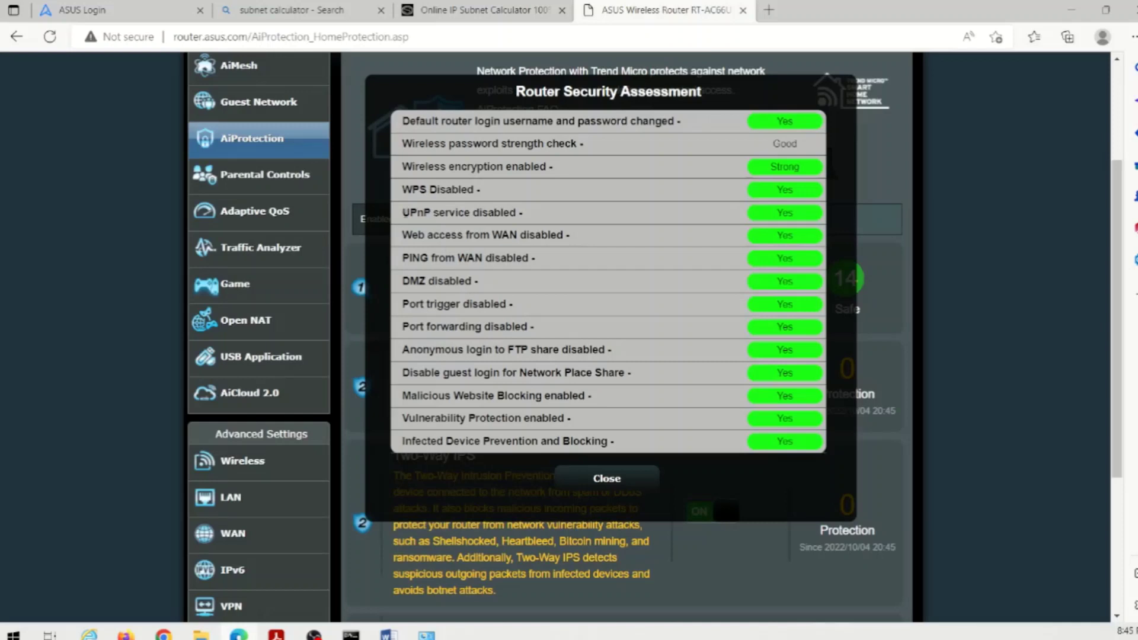
# - Check the UPnP, WPS Disabled and PING from WAN results, then close the assessment
pyautogui.moveTo(403, 212); pyautogui.dragTo(529, 211)
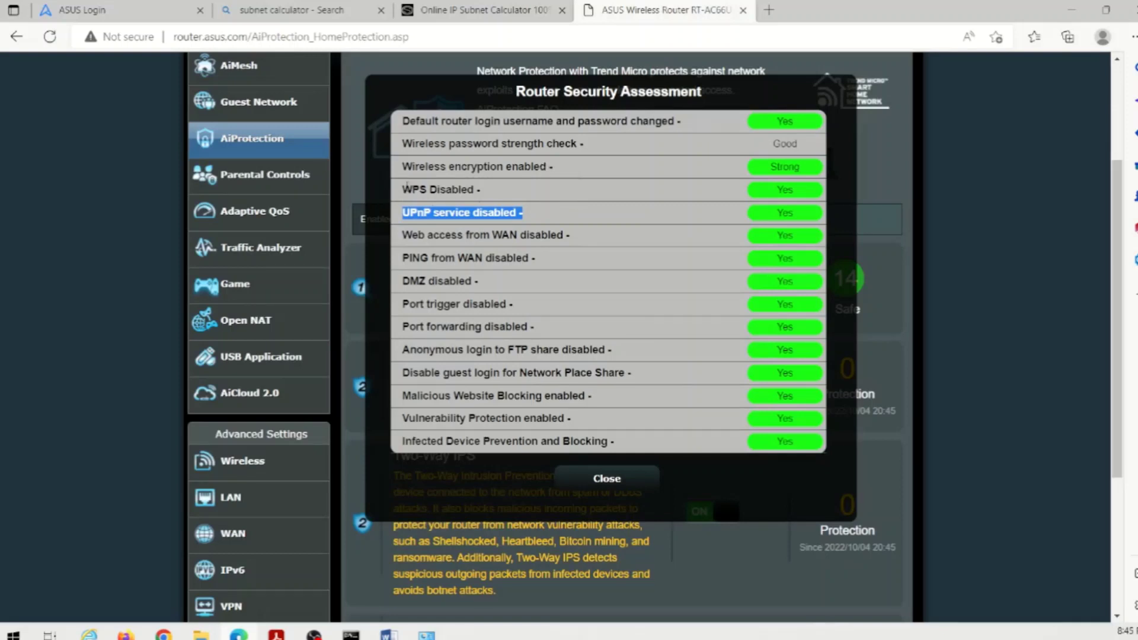
pyautogui.doubleClick(410, 189)
pyautogui.moveTo(410, 188); pyautogui.dragTo(485, 192)
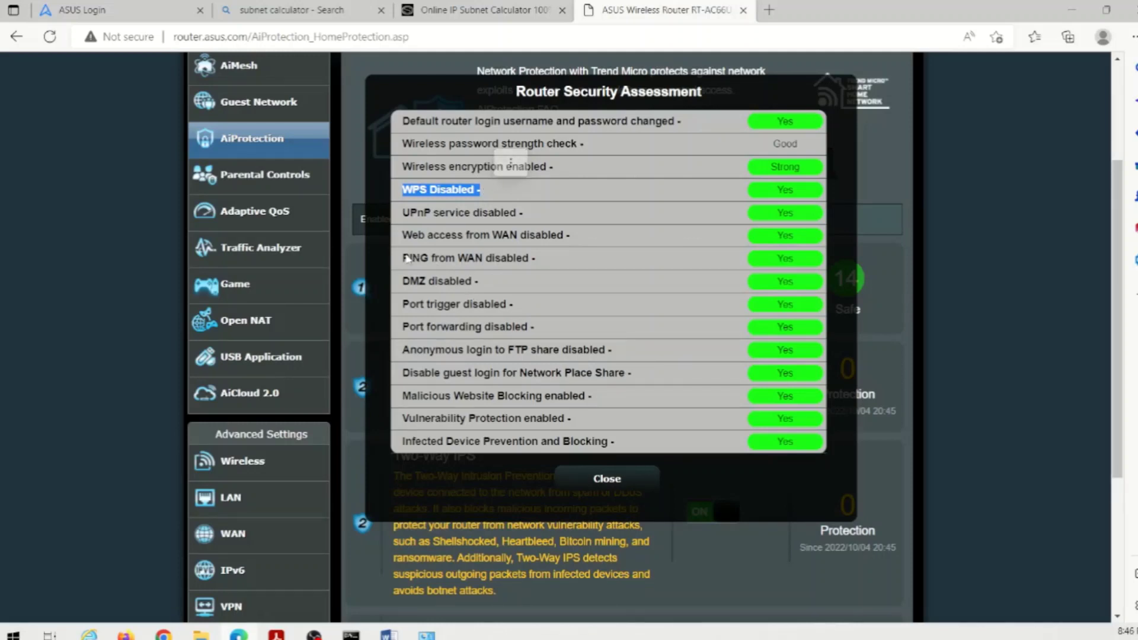
pyautogui.moveTo(405, 257); pyautogui.dragTo(567, 267)
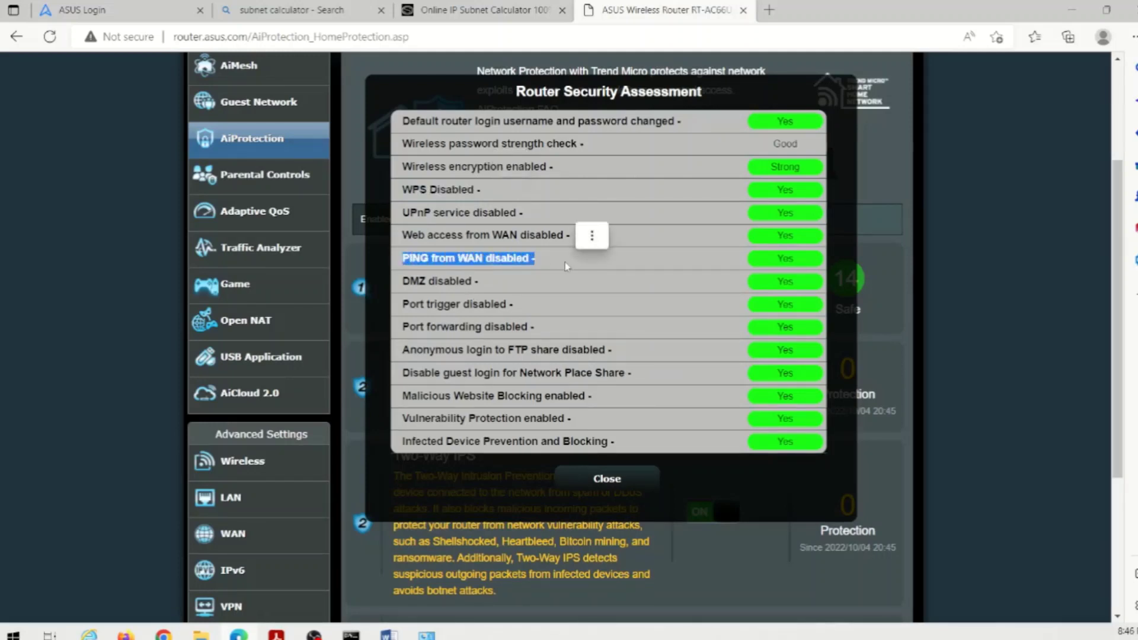
pyautogui.click(603, 487)
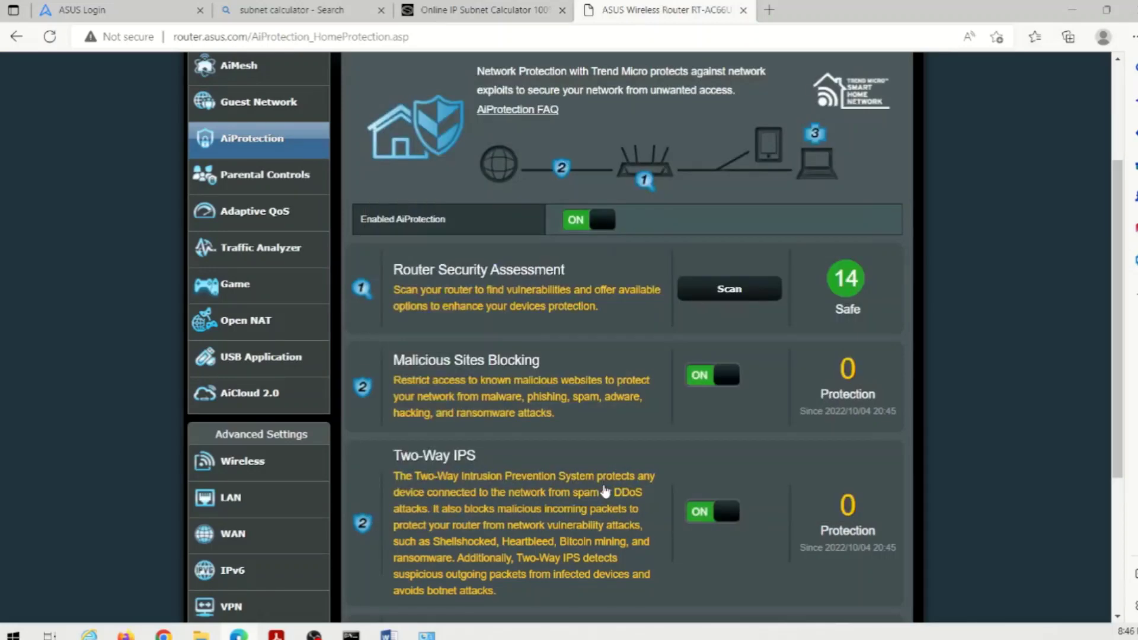
# - Read the Network Protection overview, opening the Two-Way IPS page and coming back
pyautogui.scroll(-3, 643, 370)
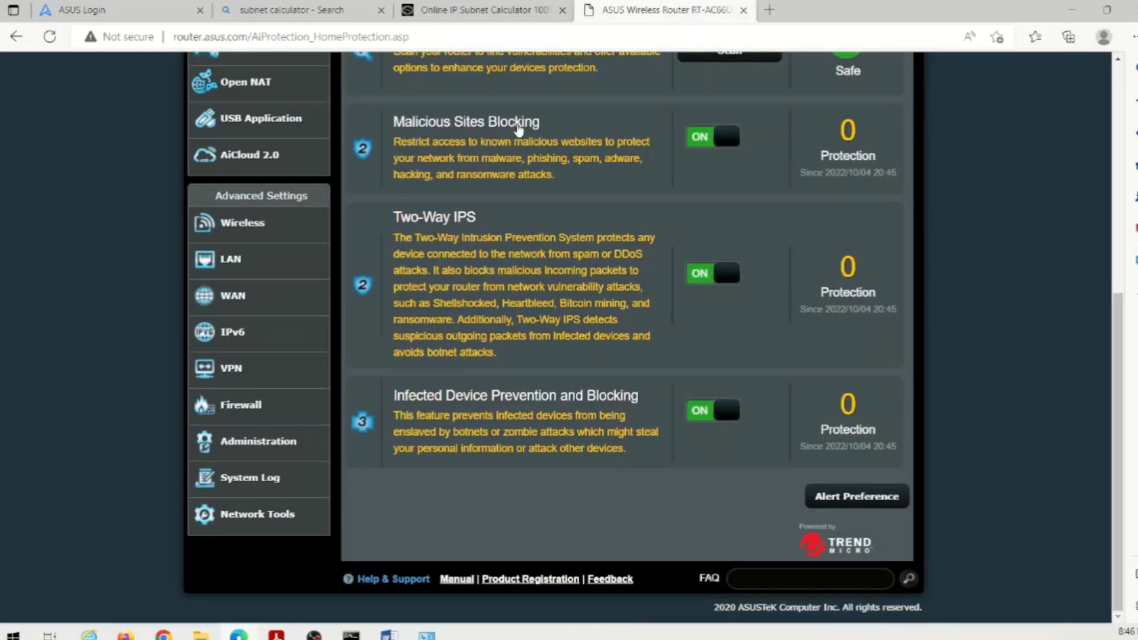
pyautogui.moveTo(561, 255); pyautogui.dragTo(638, 264)
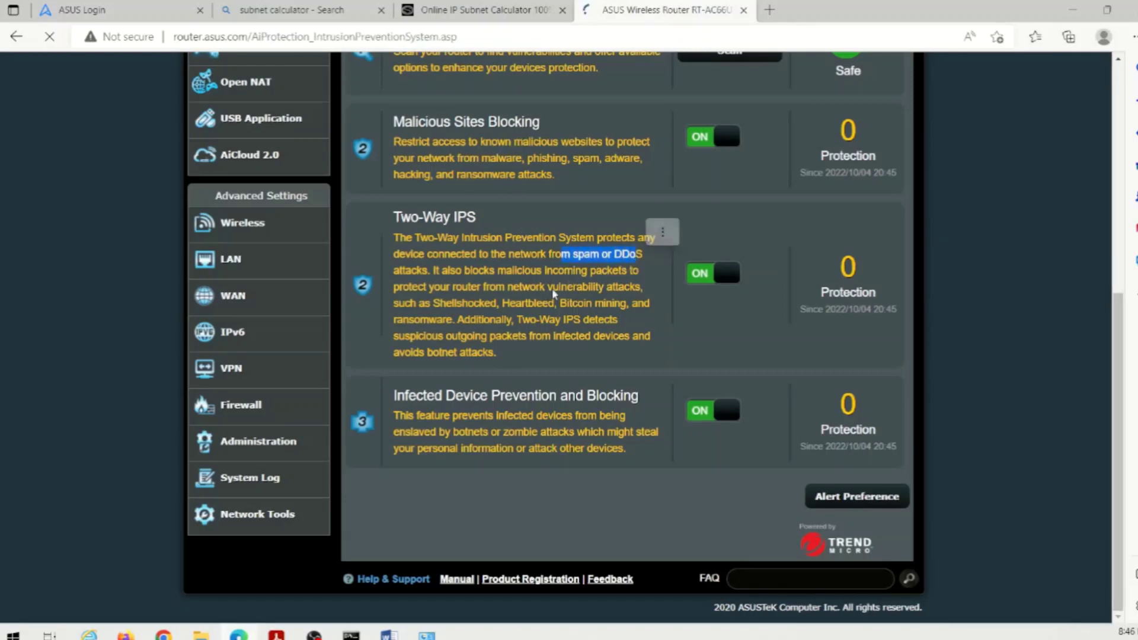
pyautogui.click(640, 265)
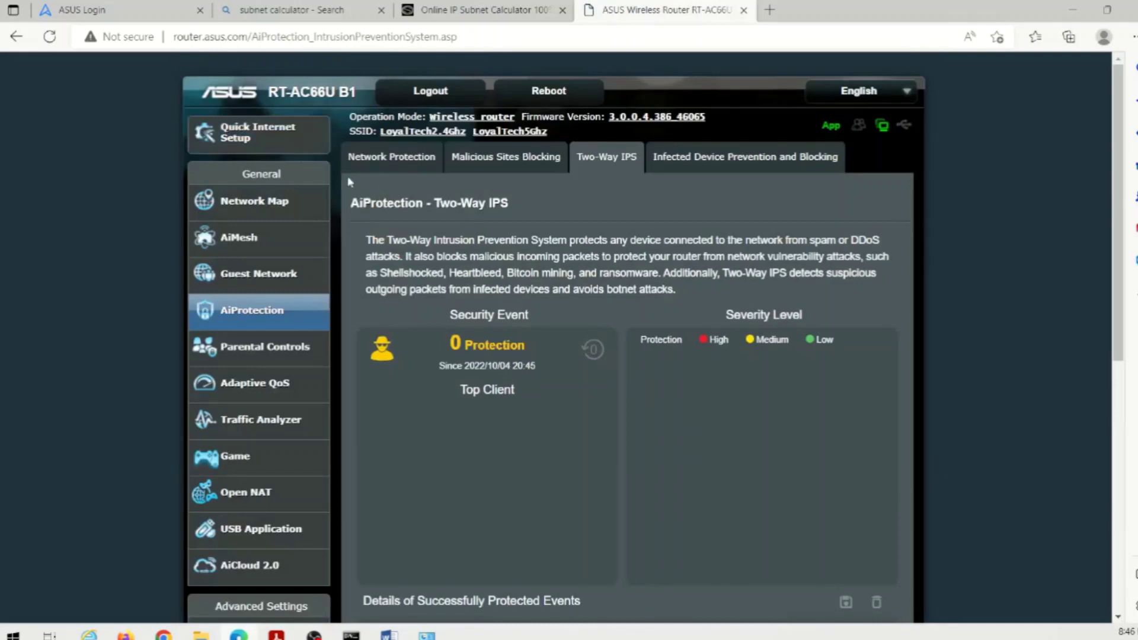
pyautogui.click(382, 168)
pyautogui.scroll(-4, 483, 488)
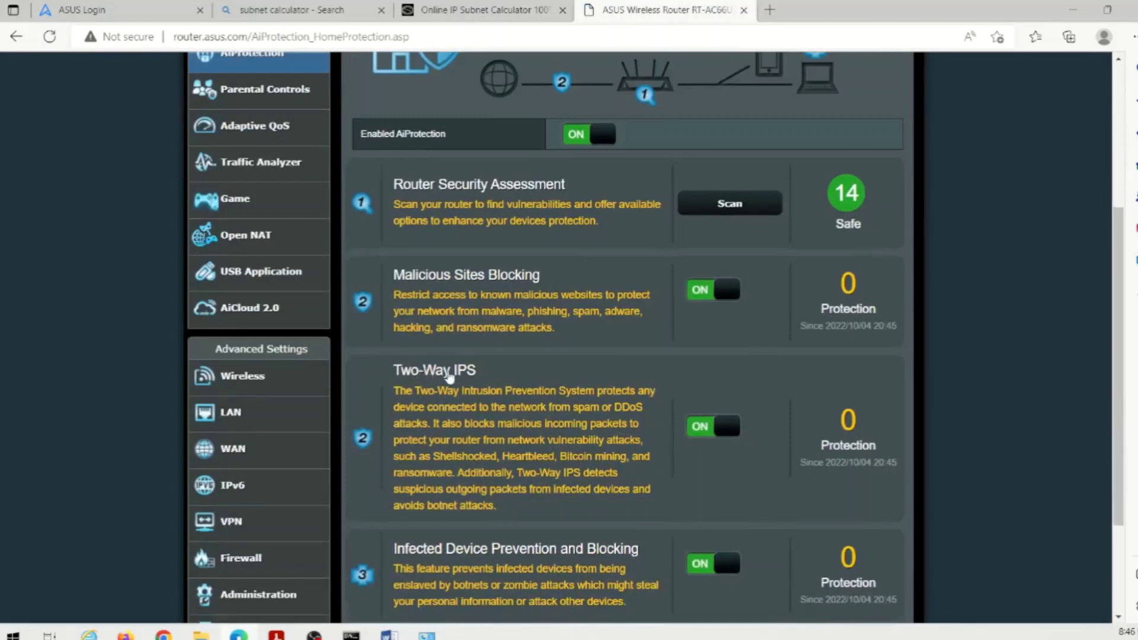
pyautogui.scroll(-2, 521, 437)
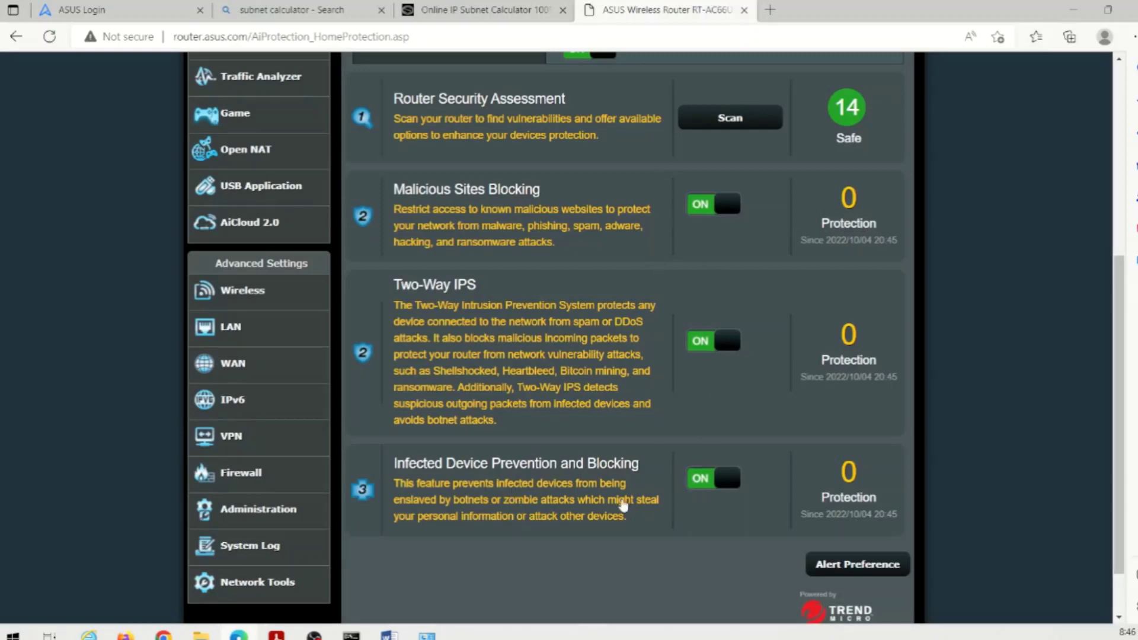
pyautogui.scroll(6, 624, 505)
# - Browse the Malicious Sites Blocking and Two-Way IPS pages, ending on Infected Device Prevention and Blocking
pyautogui.click(518, 161)
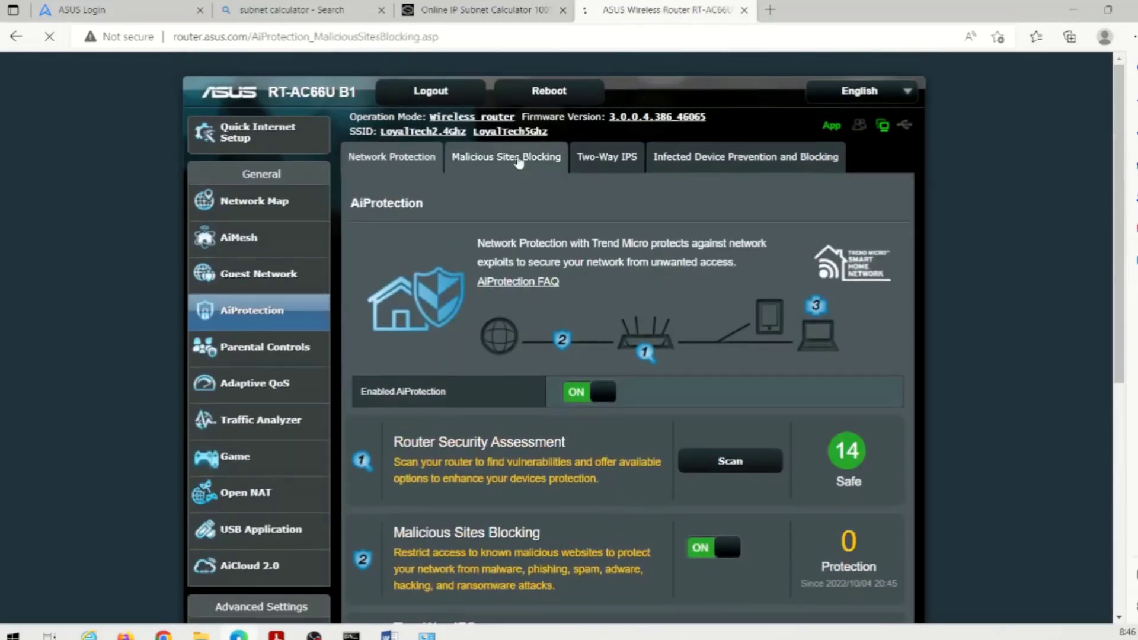
pyautogui.scroll(-3, 574, 453)
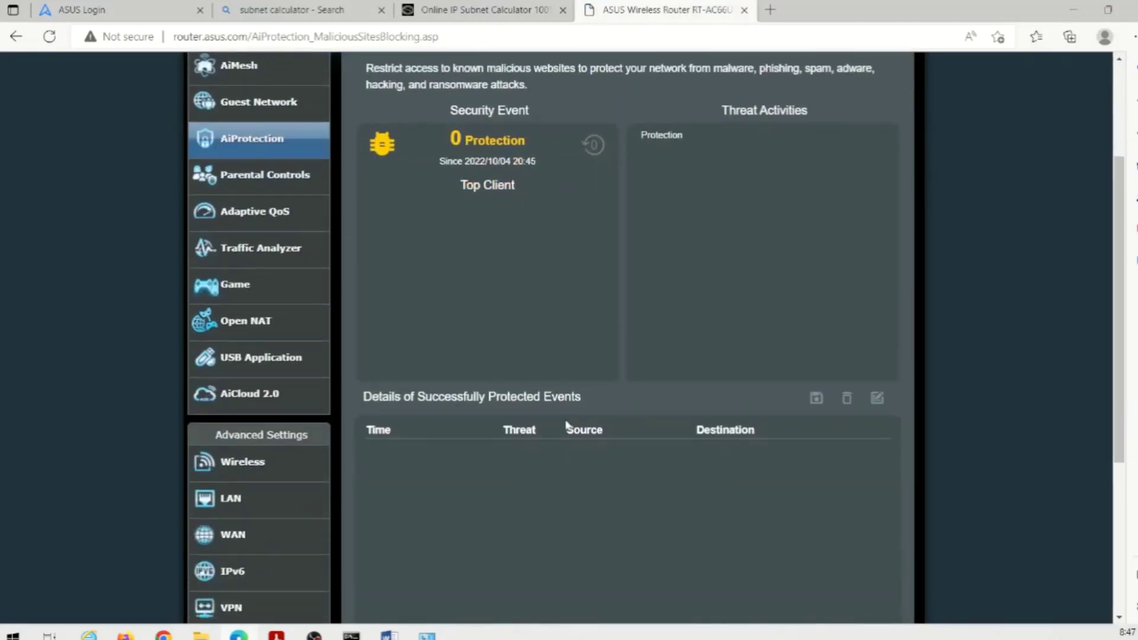
pyautogui.scroll(3, 566, 424)
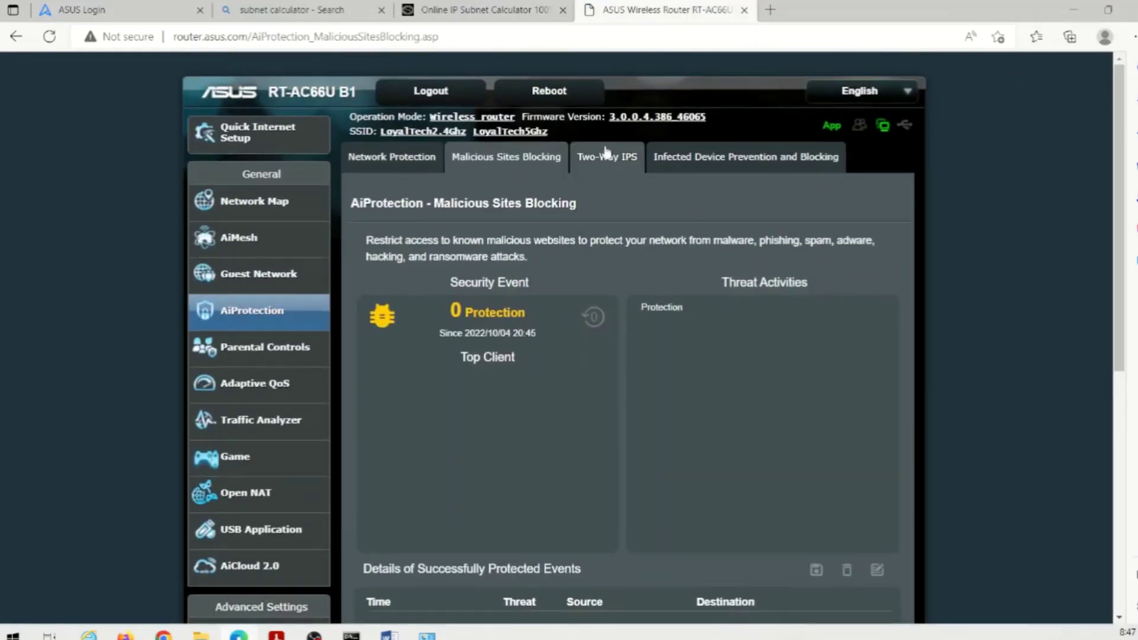
pyautogui.click(606, 159)
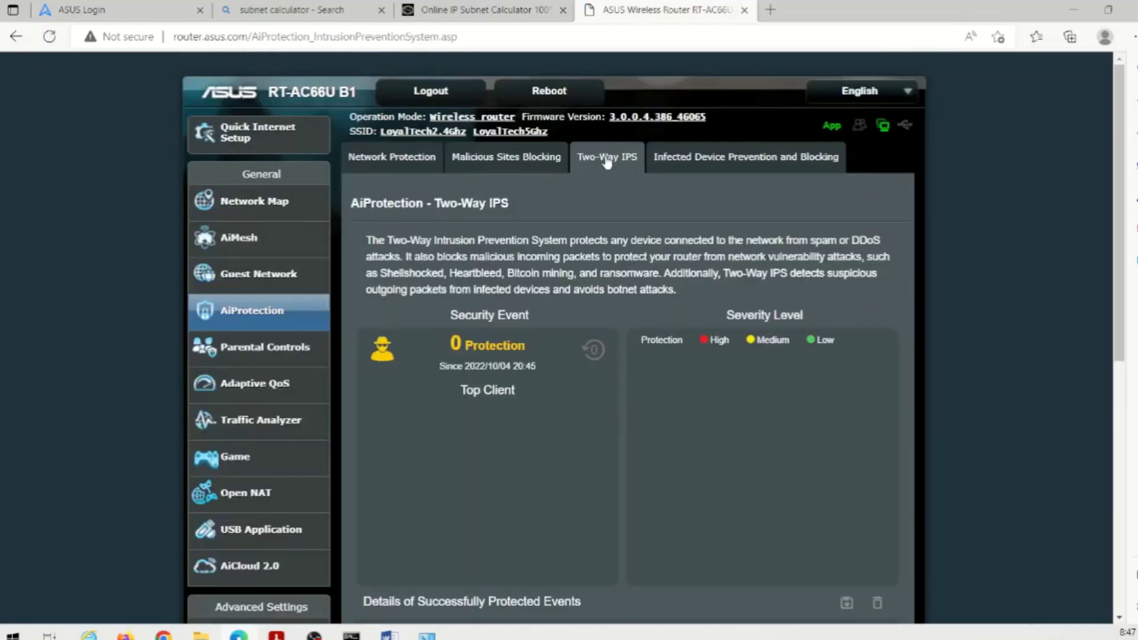
pyautogui.click(688, 157)
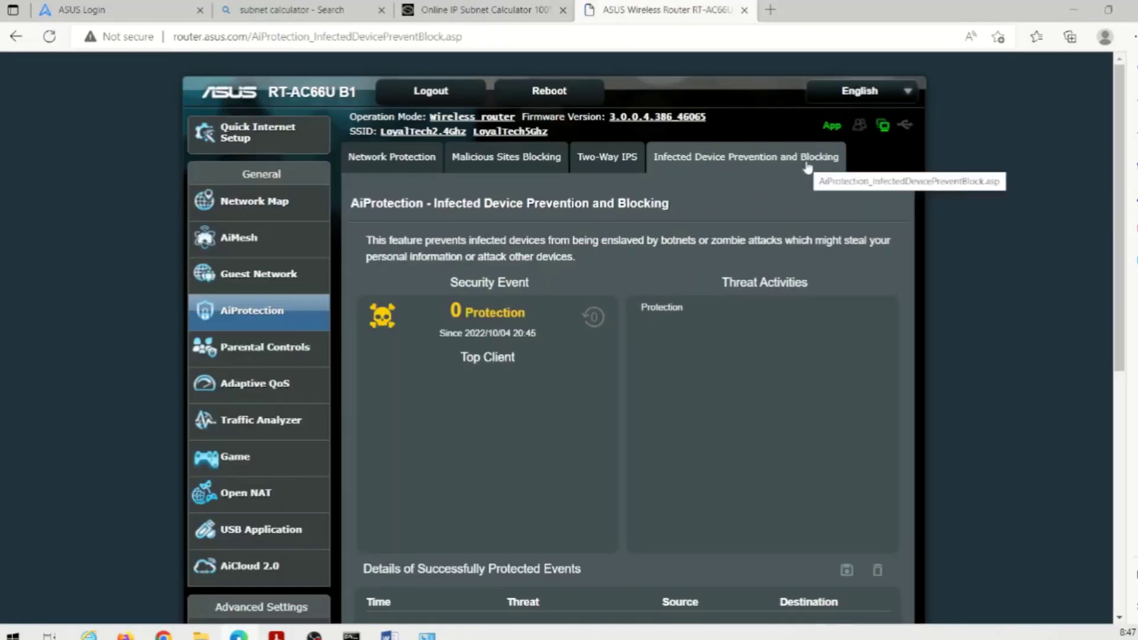
pyautogui.scroll(-1, 454, 271)
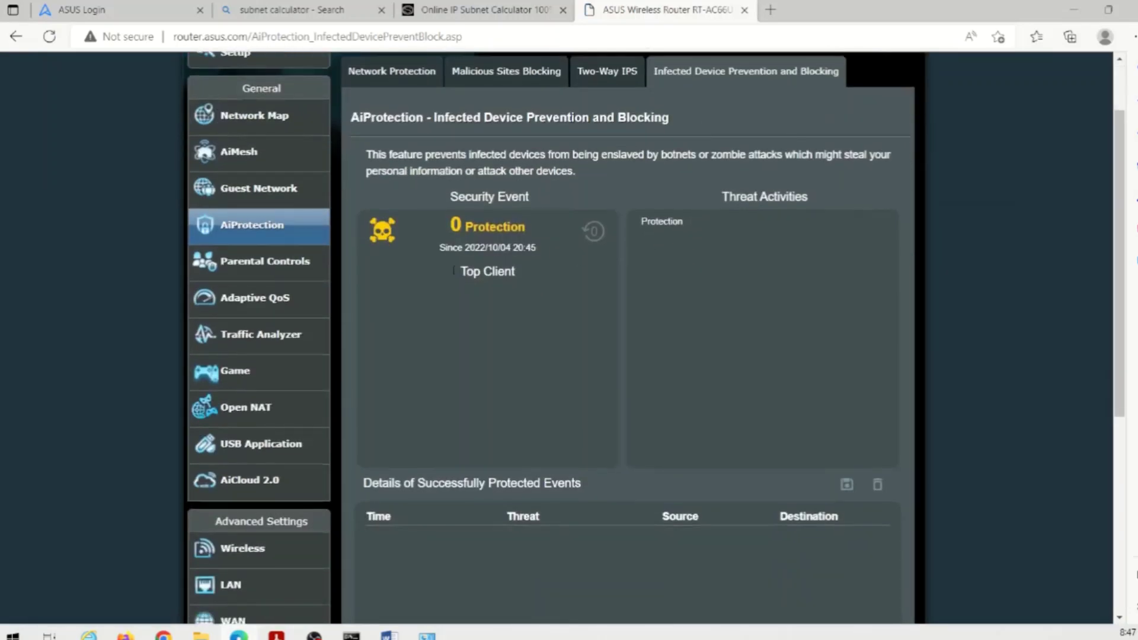
# - Switch Apps analysis ON in the Adaptive QoS bandwidth monitor, then go to the QoS page
pyautogui.click(234, 301)
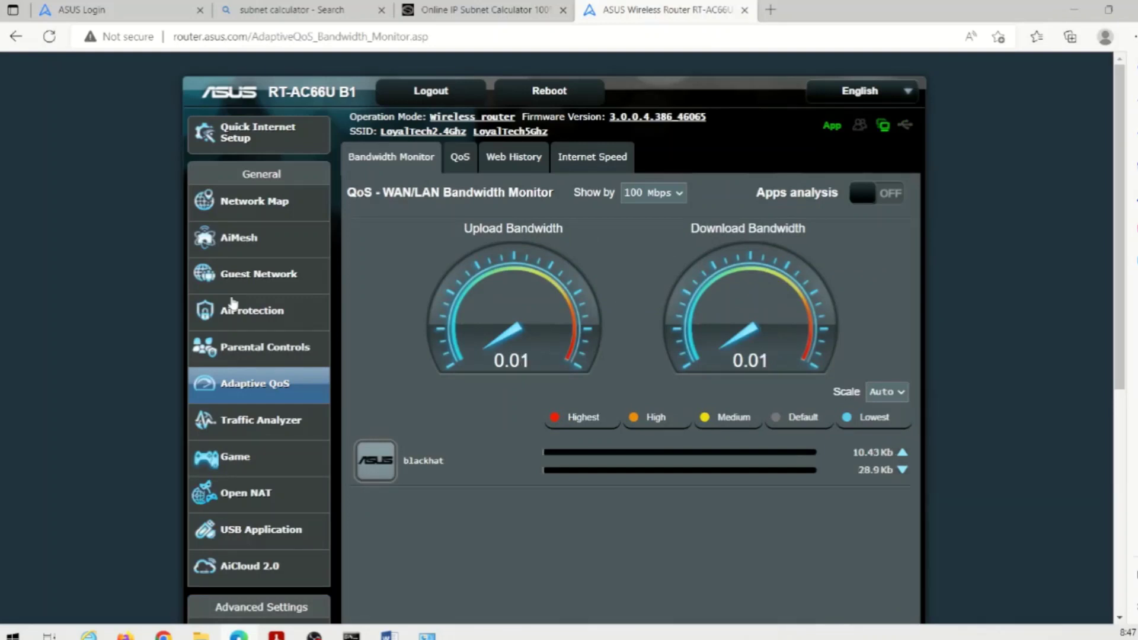
pyautogui.click(869, 202)
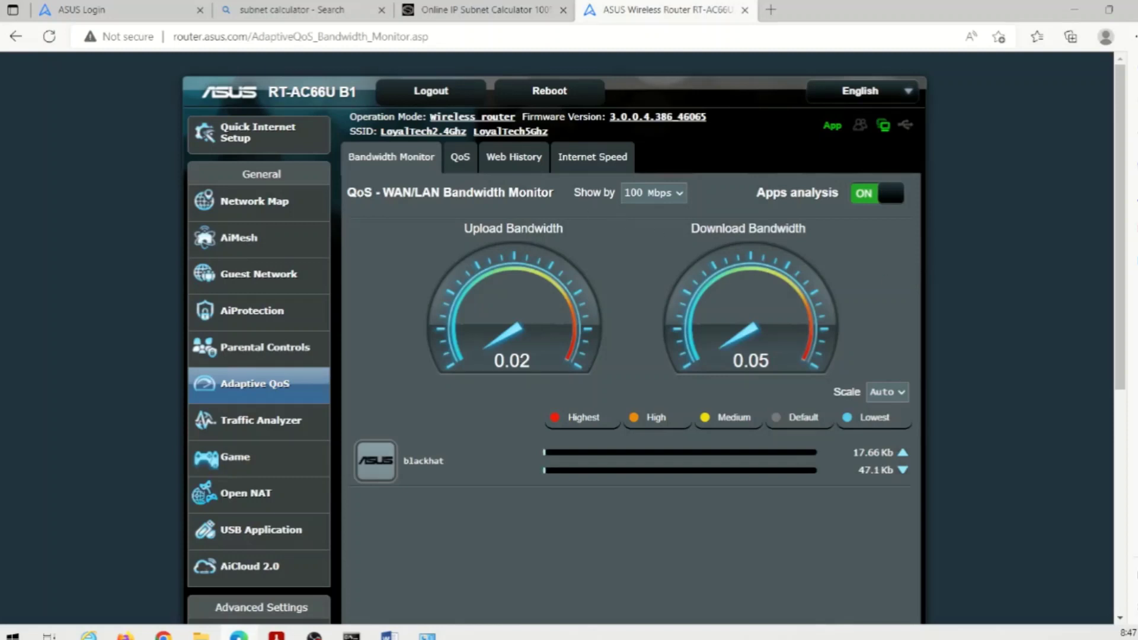
pyautogui.click(460, 160)
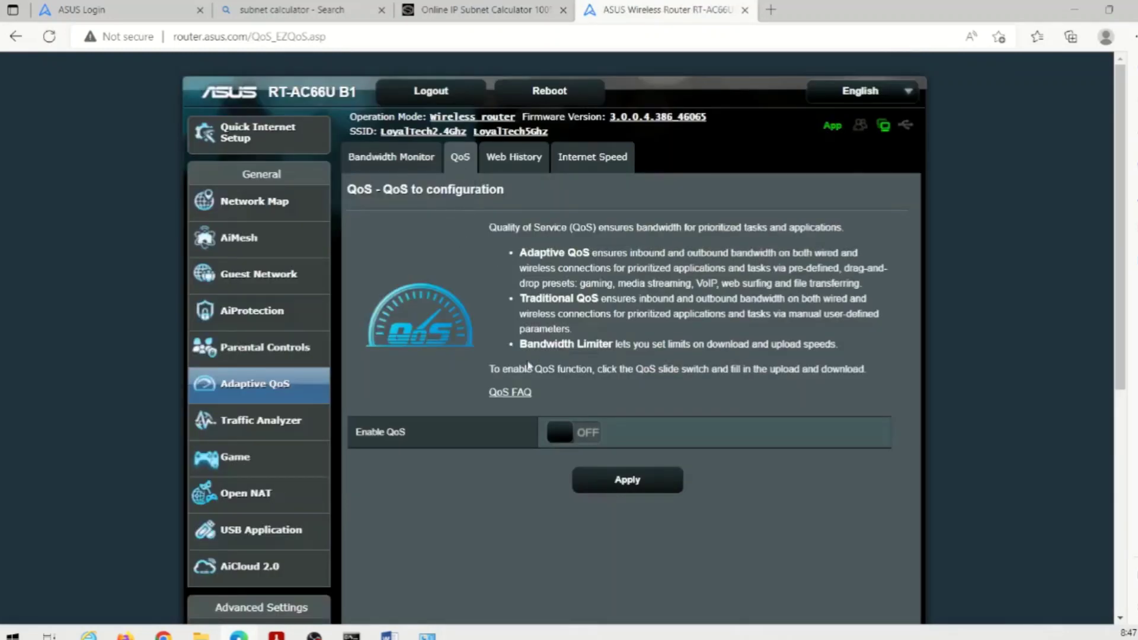
pyautogui.click(563, 437)
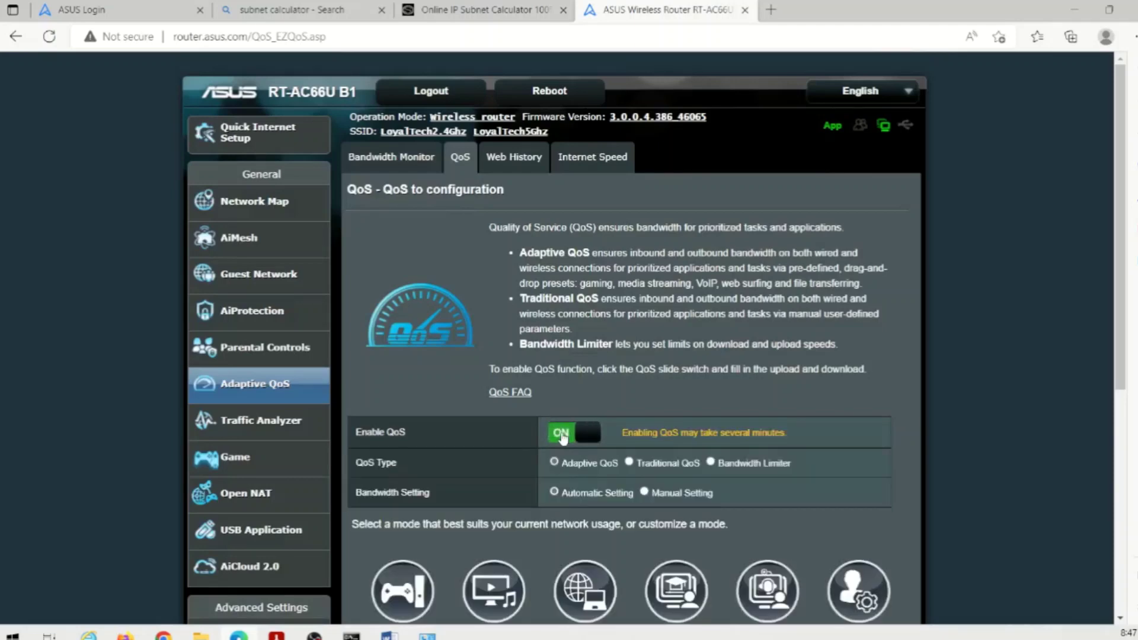
pyautogui.scroll(-1, 521, 416)
pyautogui.scroll(-1, 386, 507)
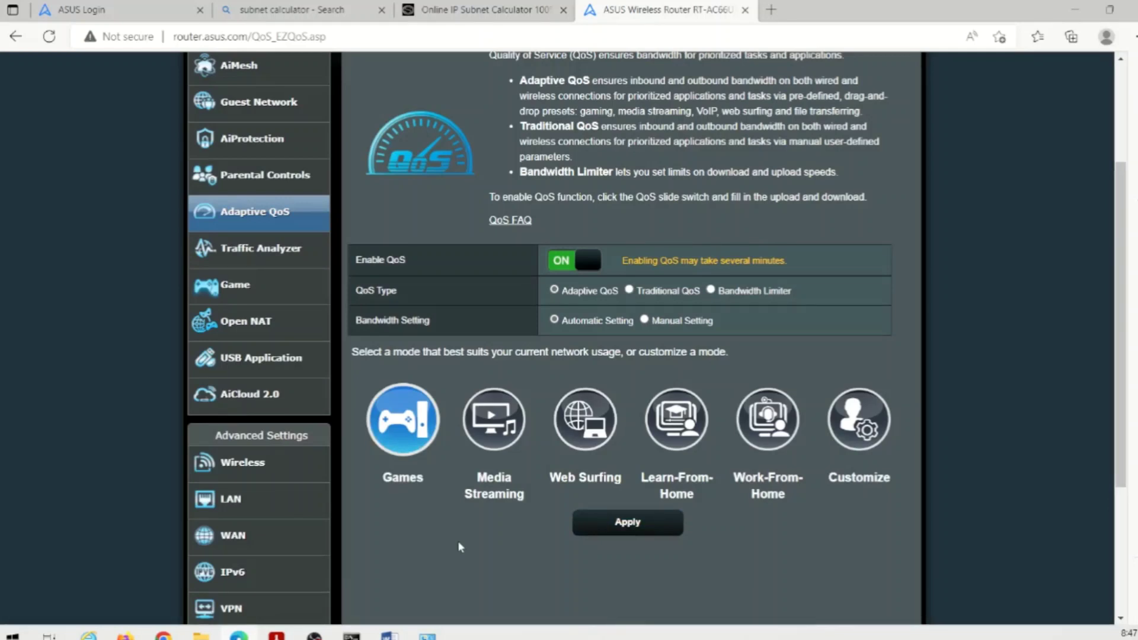
pyautogui.moveTo(409, 427)
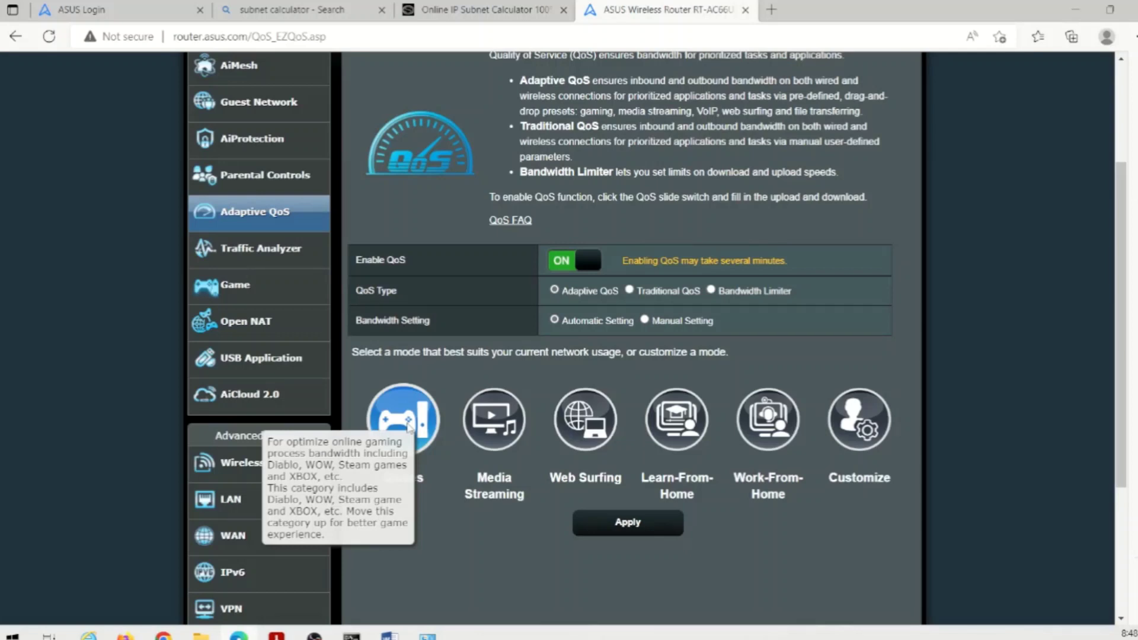
pyautogui.moveTo(508, 413)
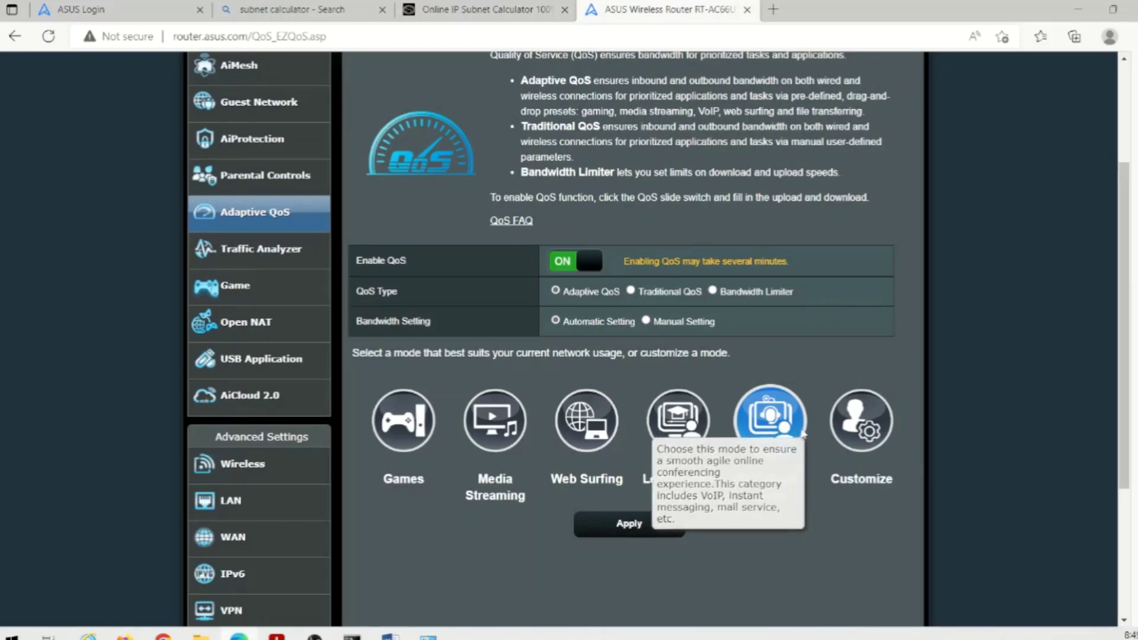
# - In Customize, drag Work-From-Home to the top, Streaming second, File Transferring third, and Gaming above Others
pyautogui.click(834, 433)
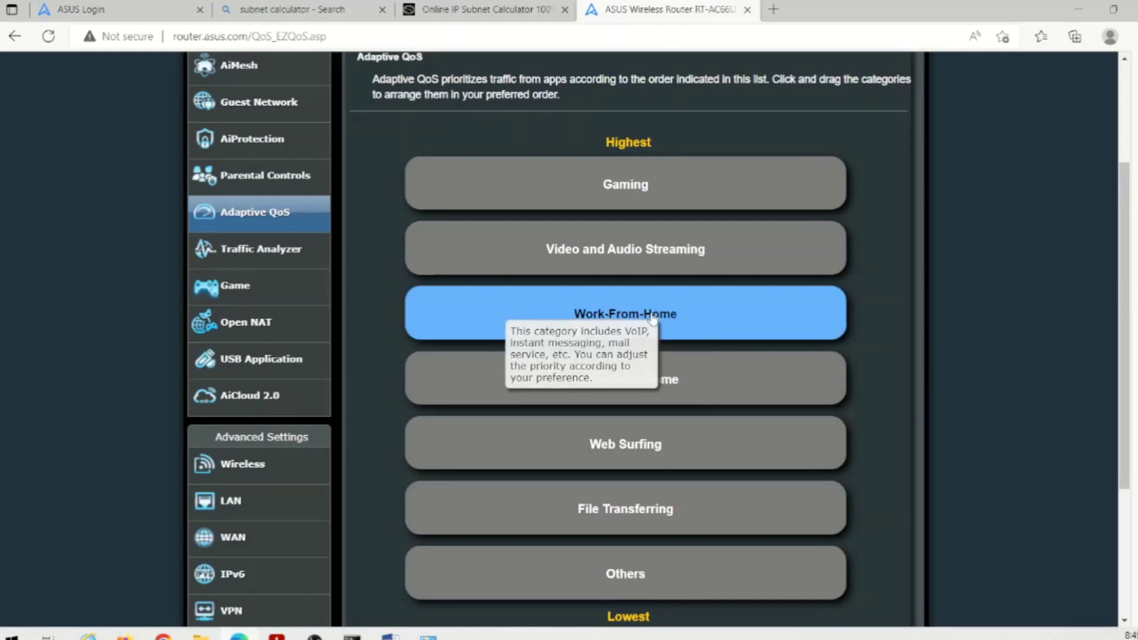
pyautogui.moveTo(653, 318); pyautogui.dragTo(685, 182)
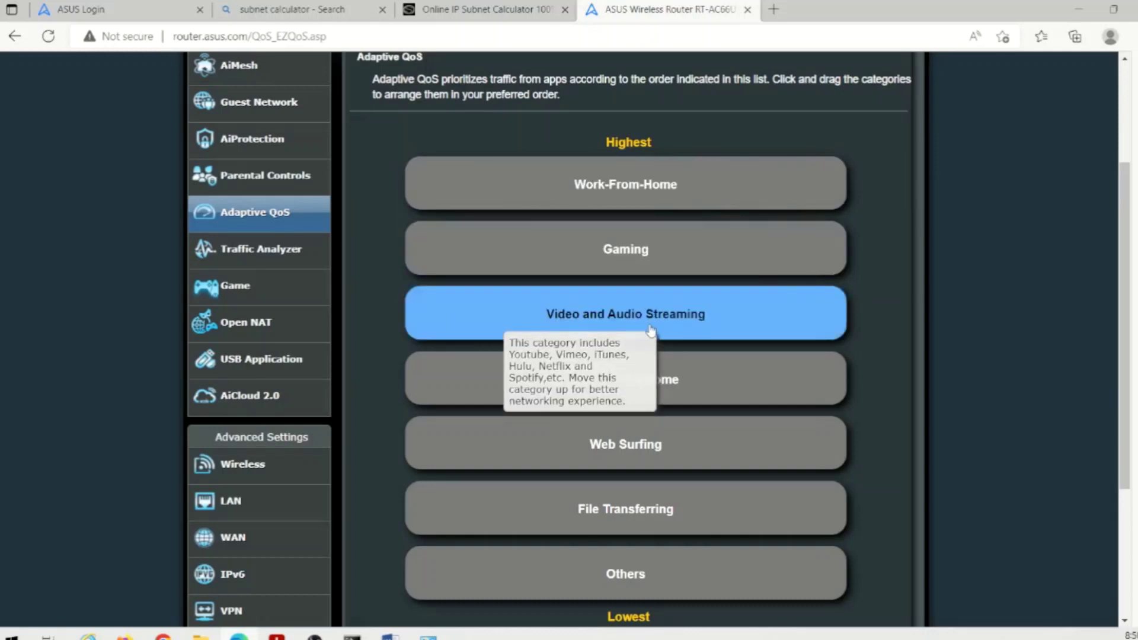
pyautogui.moveTo(652, 320); pyautogui.dragTo(667, 265)
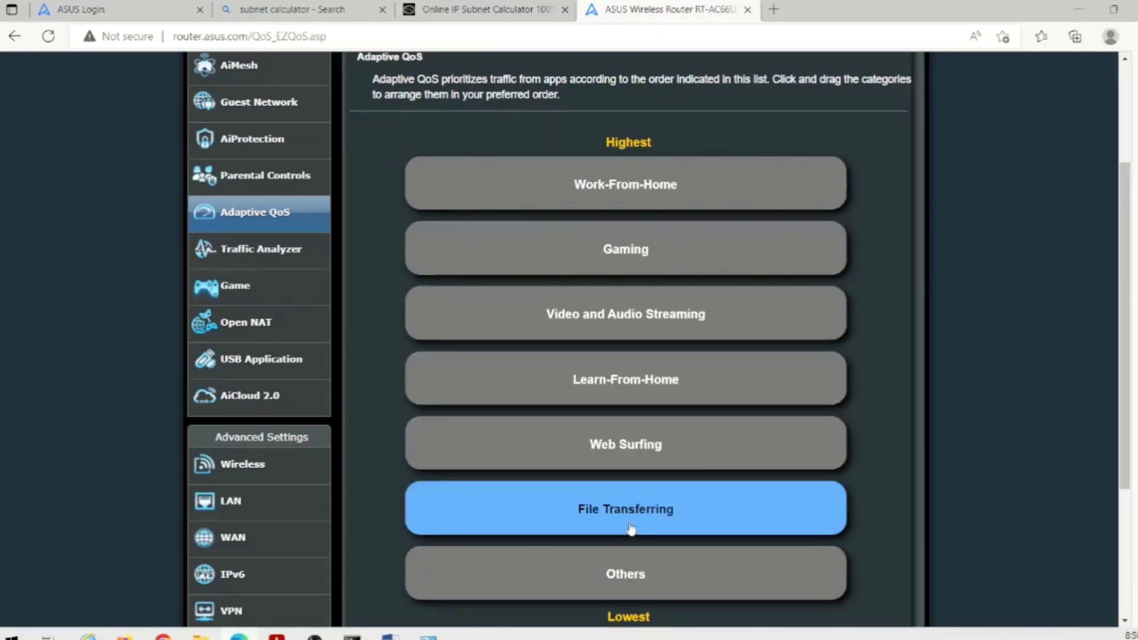
pyautogui.moveTo(631, 530); pyautogui.dragTo(655, 332)
pyautogui.moveTo(653, 261); pyautogui.dragTo(574, 478)
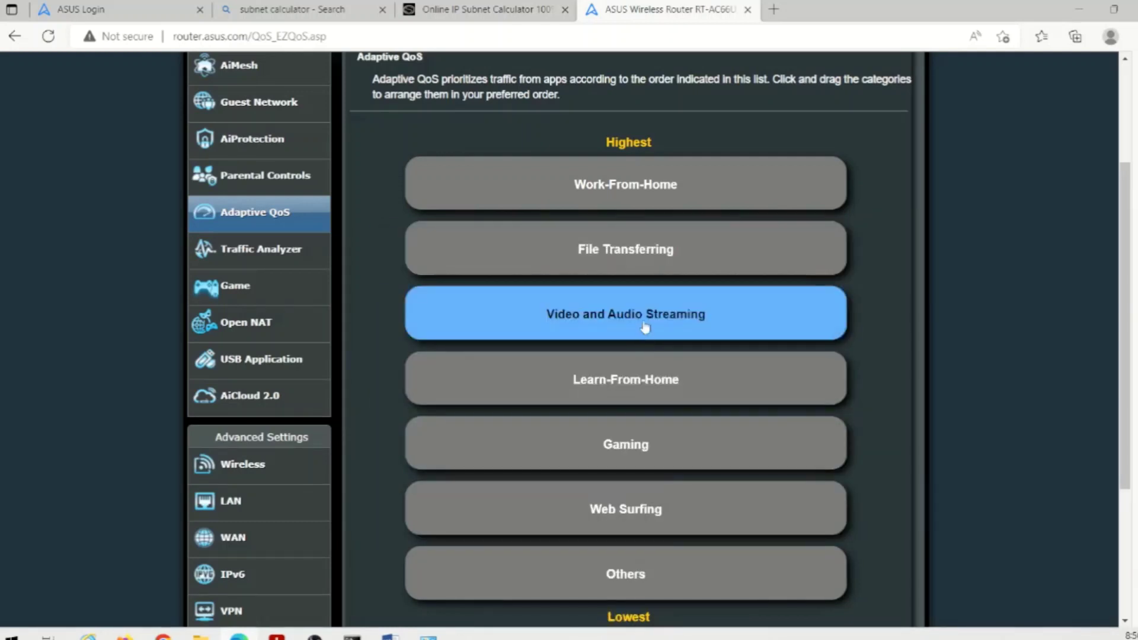
pyautogui.moveTo(645, 328); pyautogui.dragTo(646, 264)
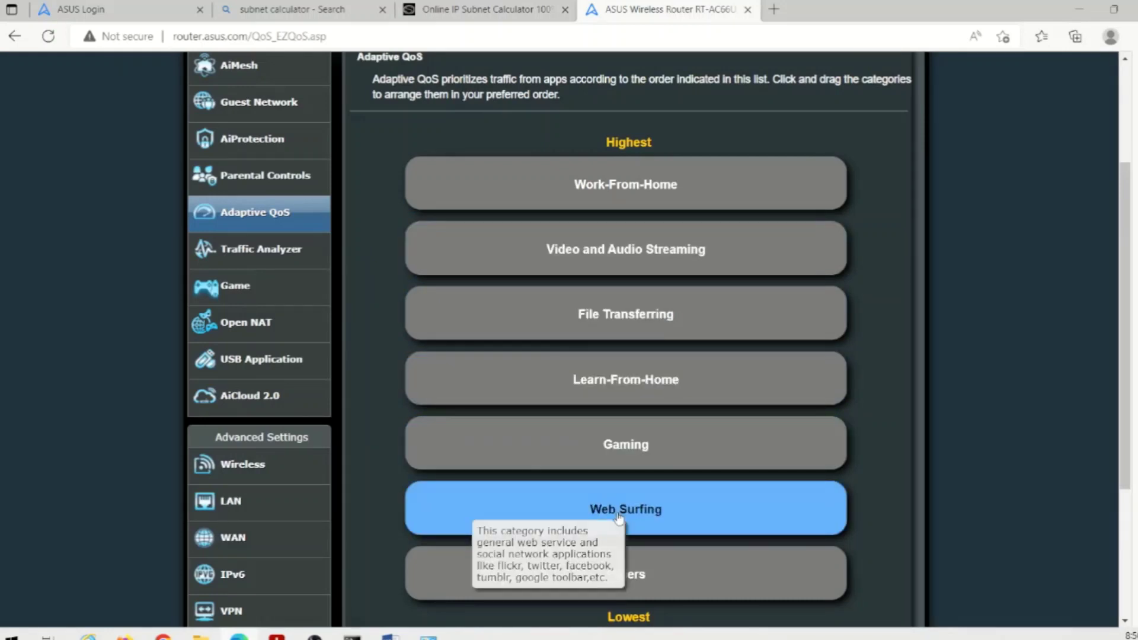
pyautogui.moveTo(619, 517); pyautogui.dragTo(681, 456)
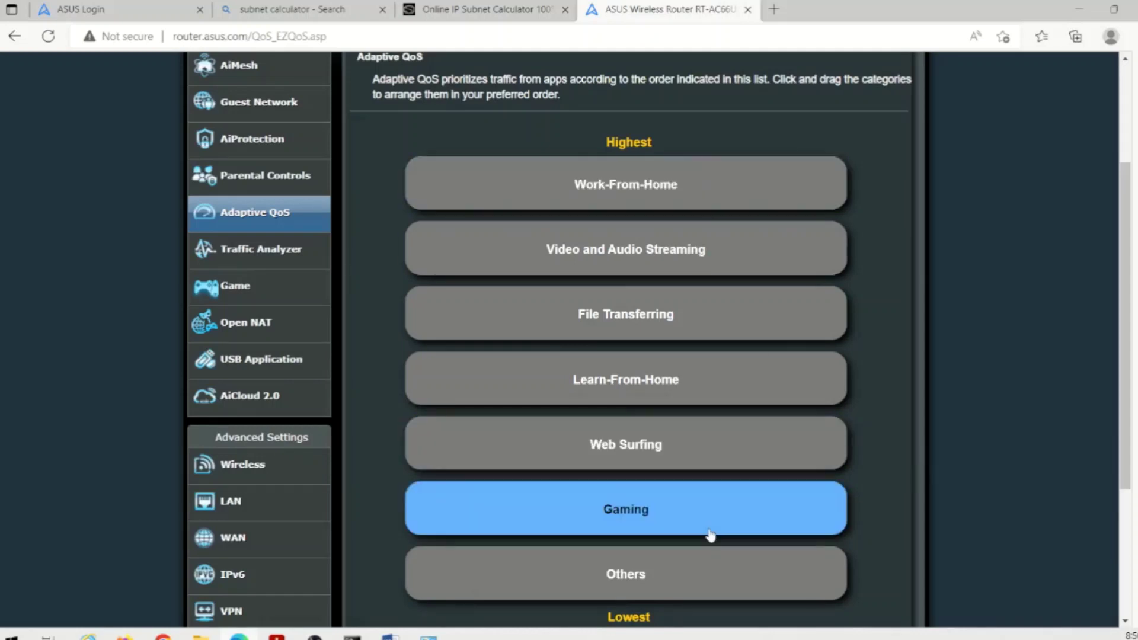
pyautogui.scroll(-4, 1020, 332)
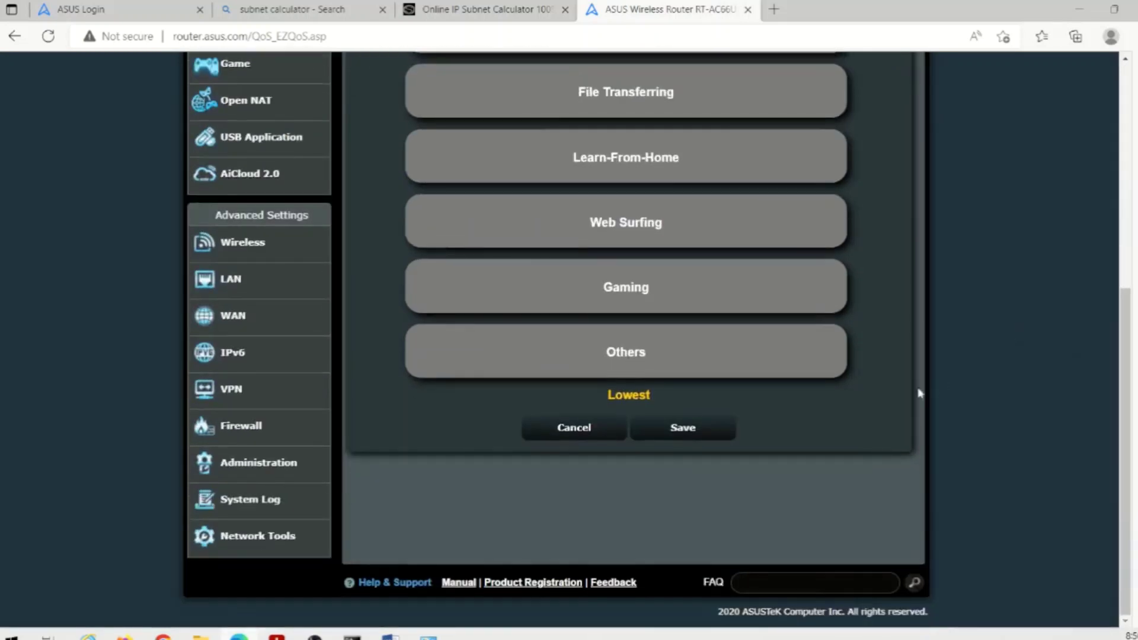
# - Save the reordered QoS priority list and apply Adaptive QoS to the router
pyautogui.click(680, 425)
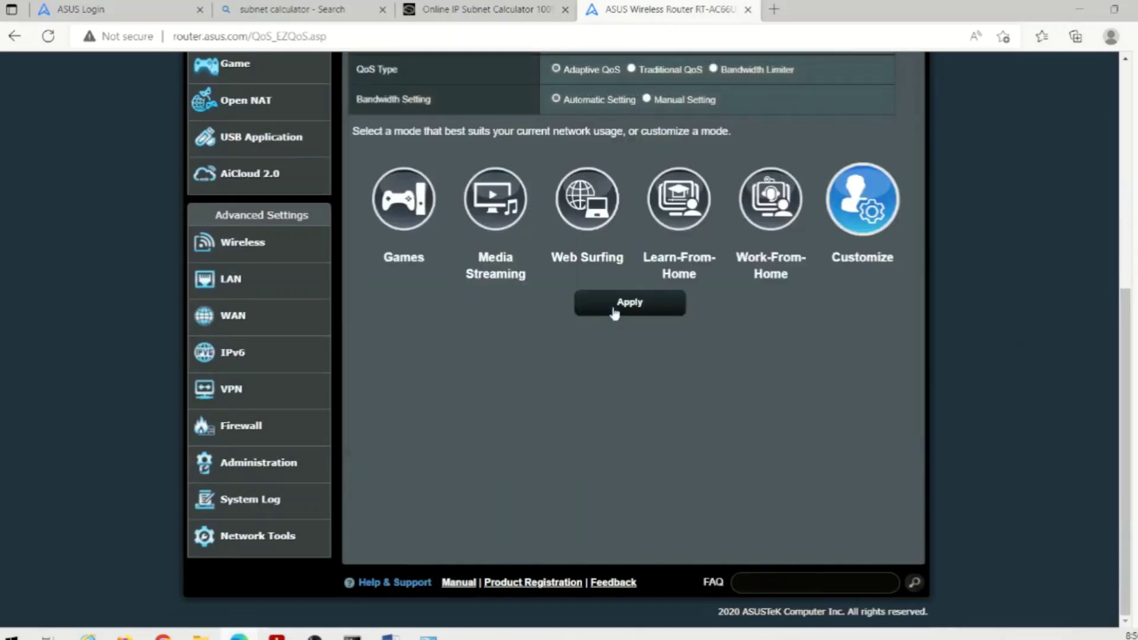
pyautogui.scroll(4, 613, 356)
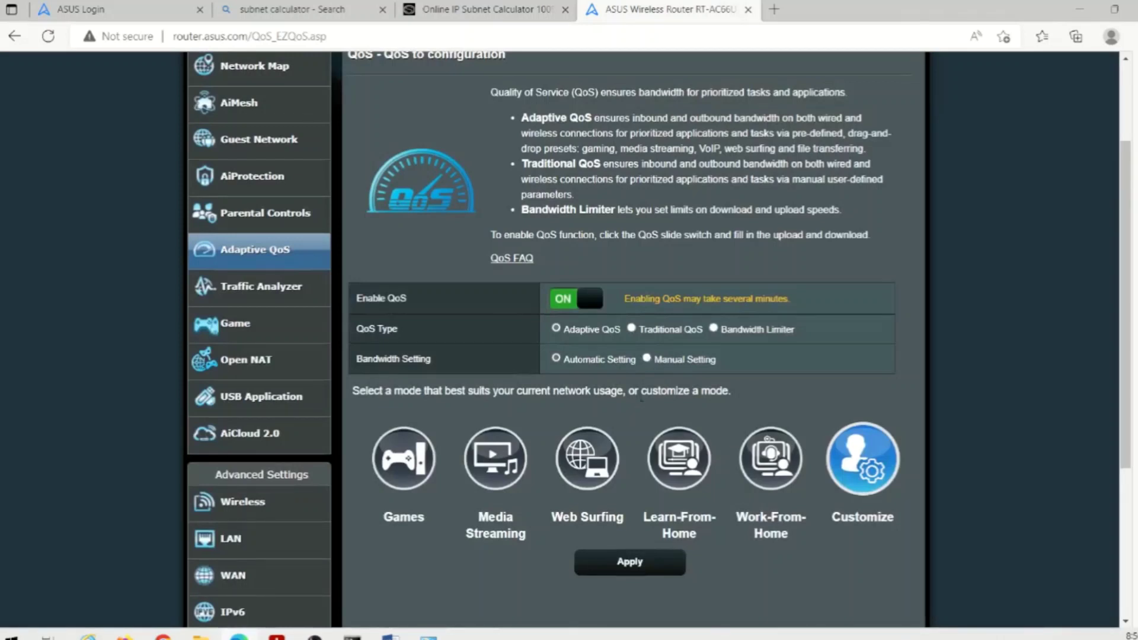
pyautogui.click(617, 560)
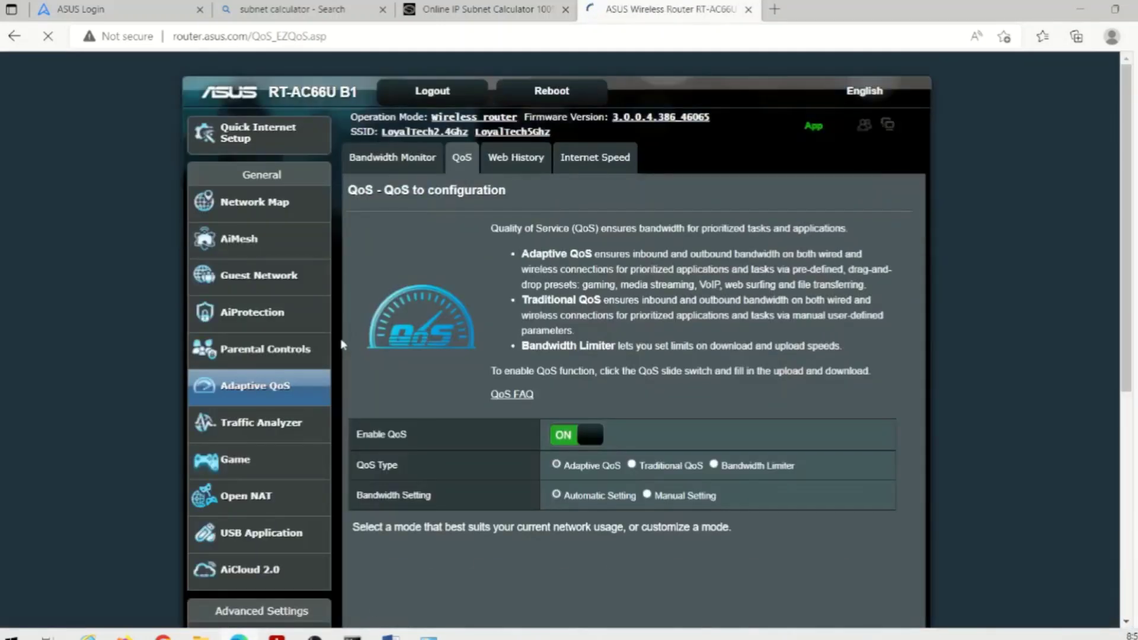
# - Switch Parental Controls' Web & Apps Filters ON, enable a new rule and list the clients
pyautogui.click(257, 352)
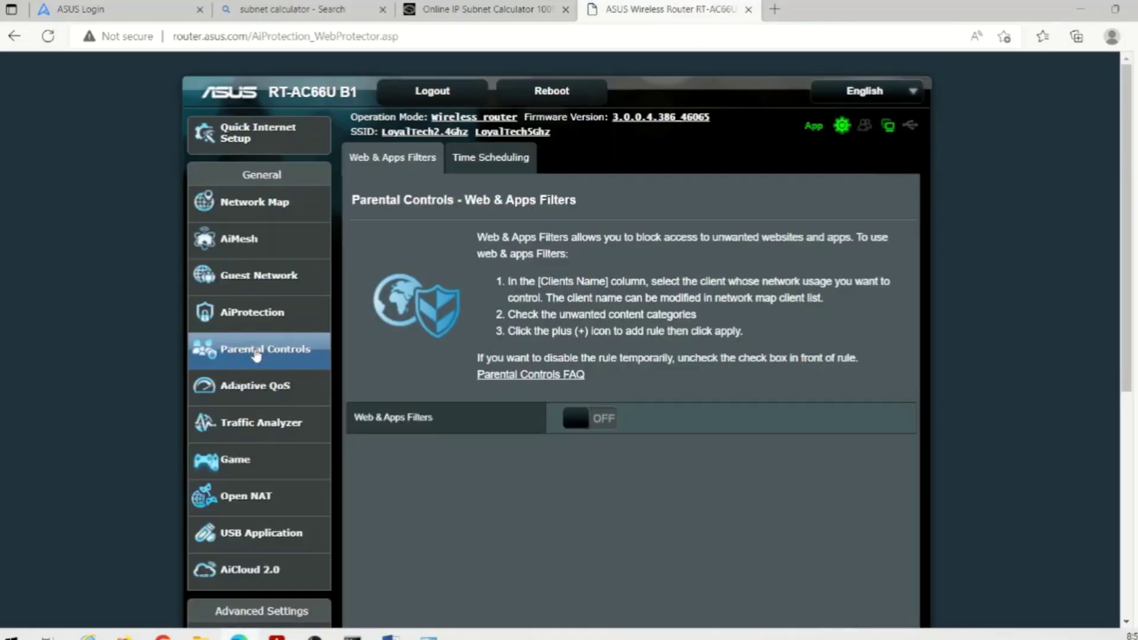
pyautogui.click(570, 421)
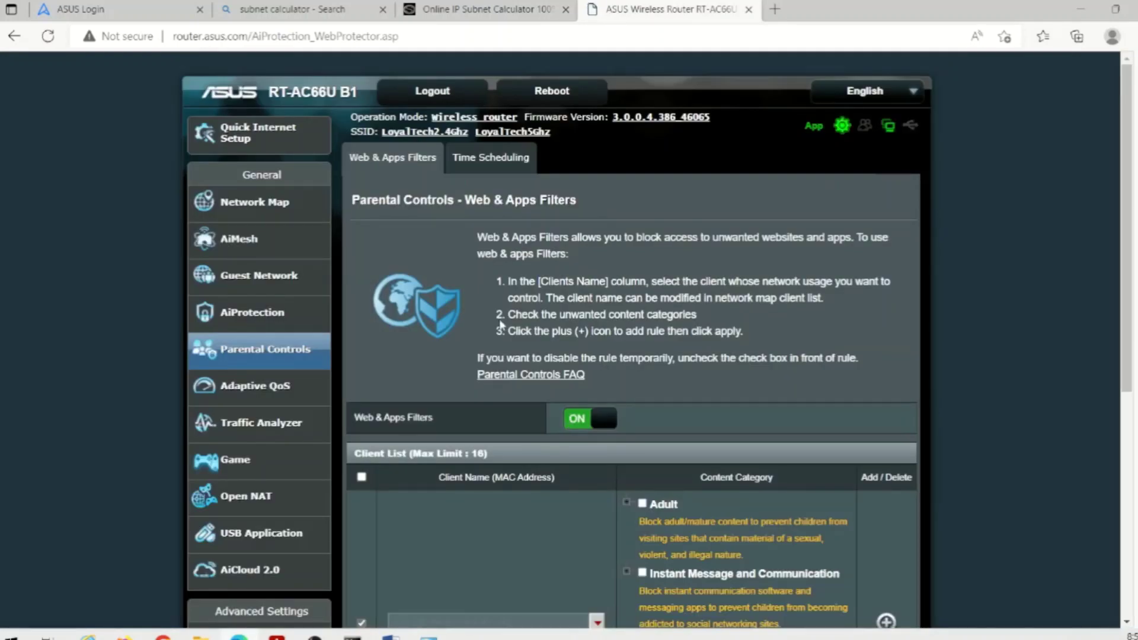
pyautogui.scroll(-3, 501, 325)
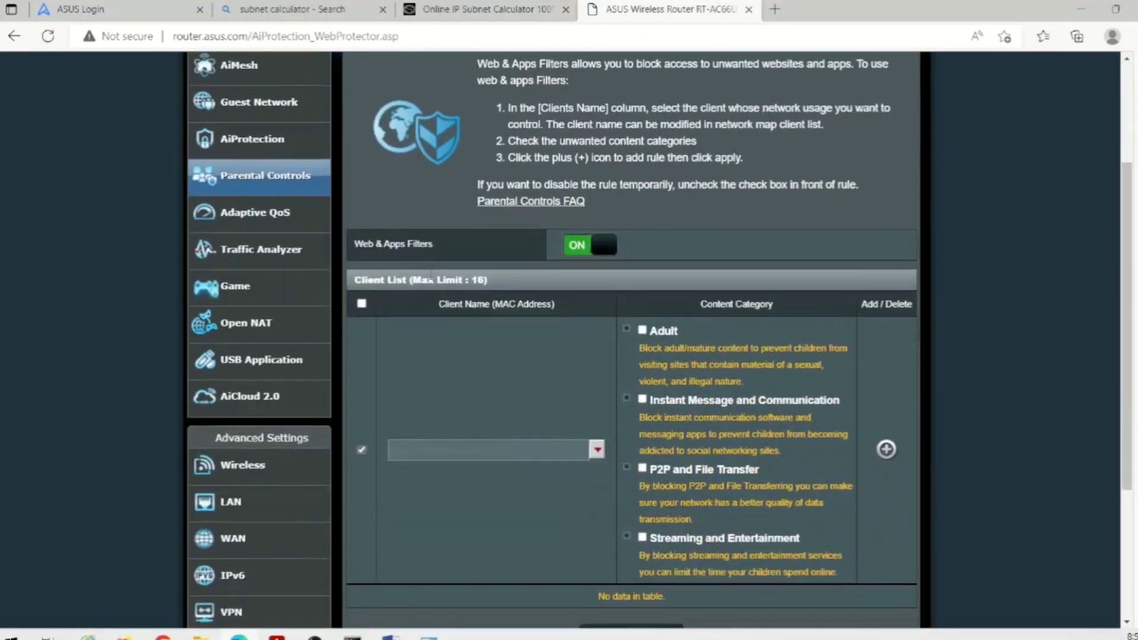
pyautogui.click(361, 304)
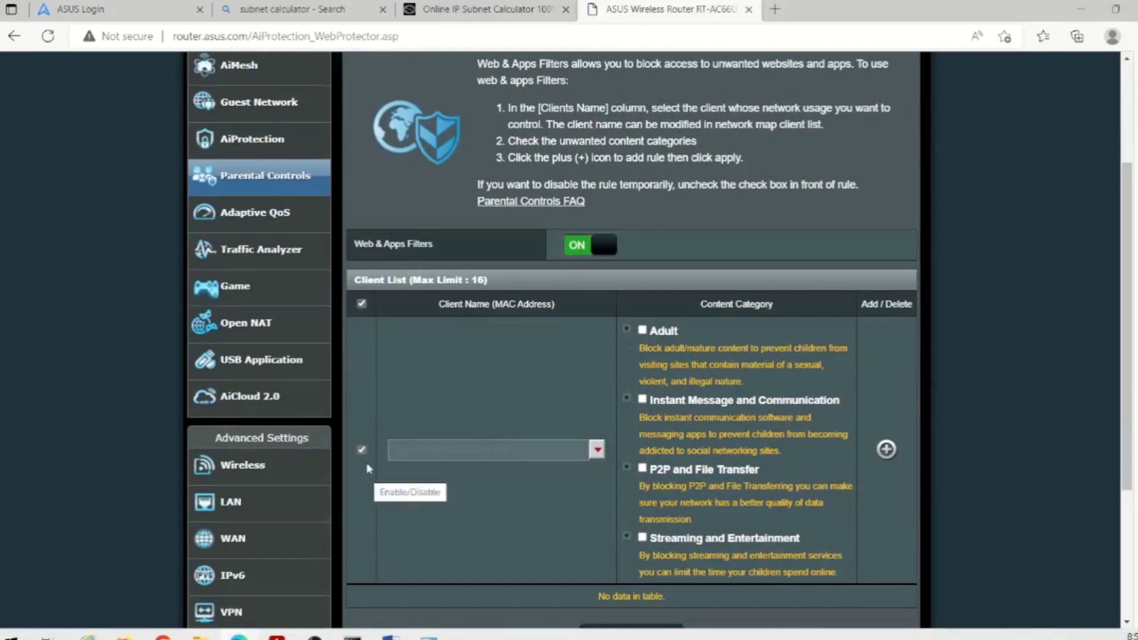
pyautogui.click(599, 449)
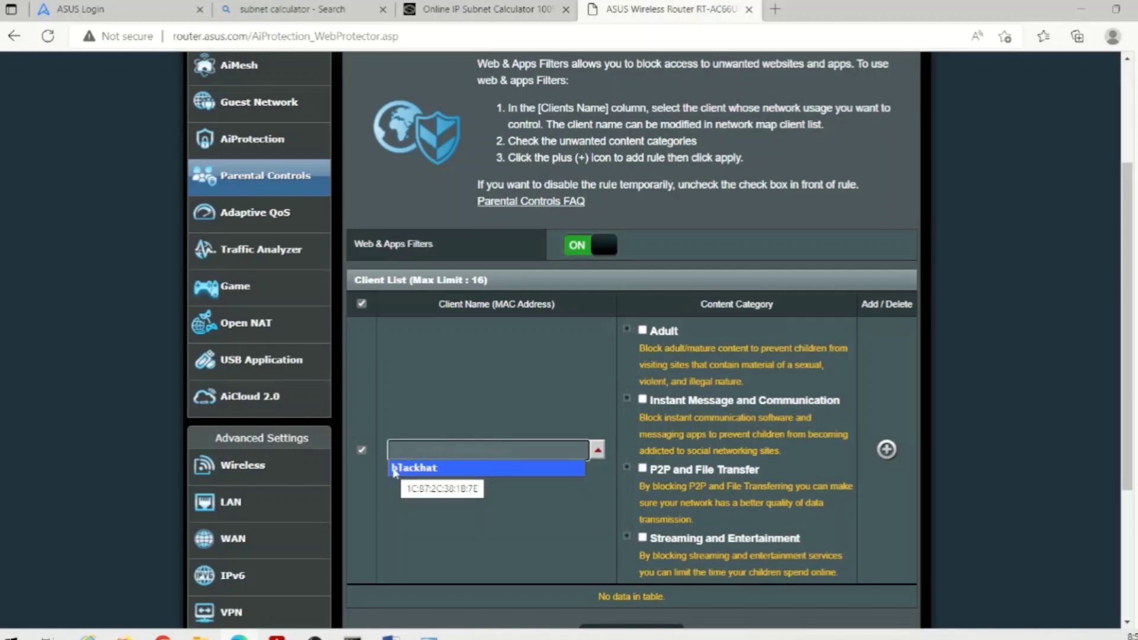
# - Select the client device and block Adult content, keeping Gambling ticked
pyautogui.click(394, 468)
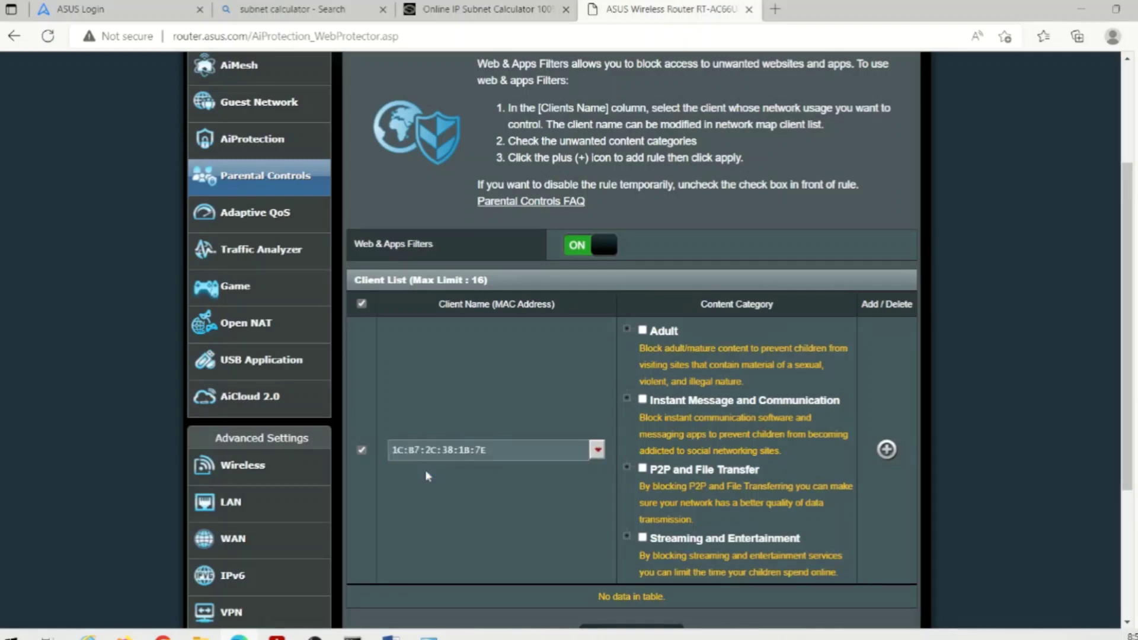
pyautogui.click(643, 332)
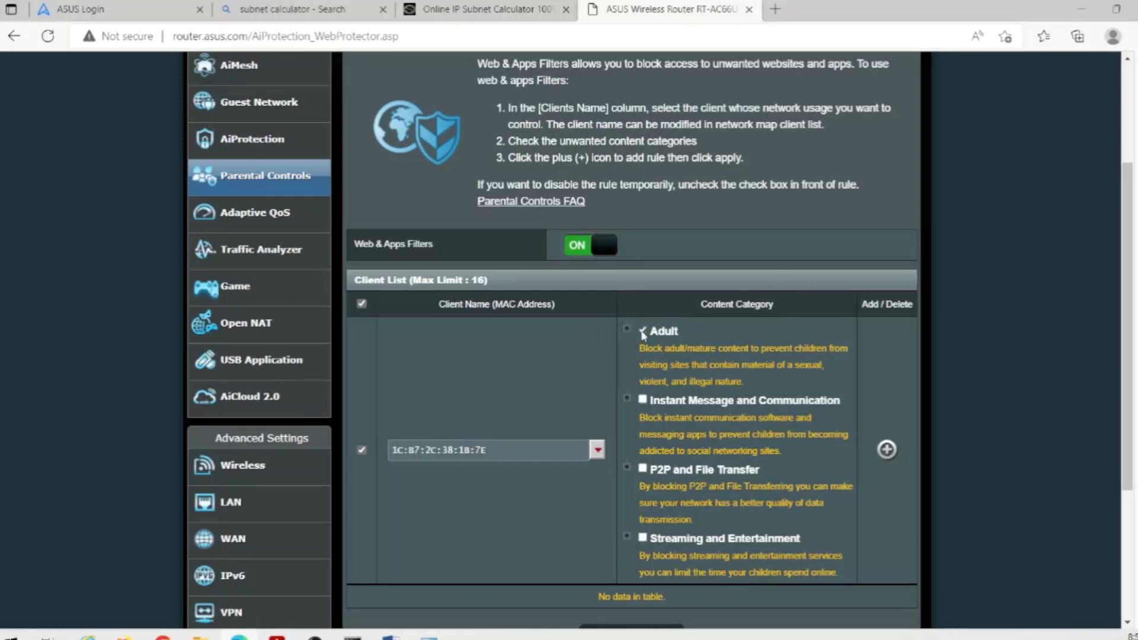
pyautogui.click(627, 328)
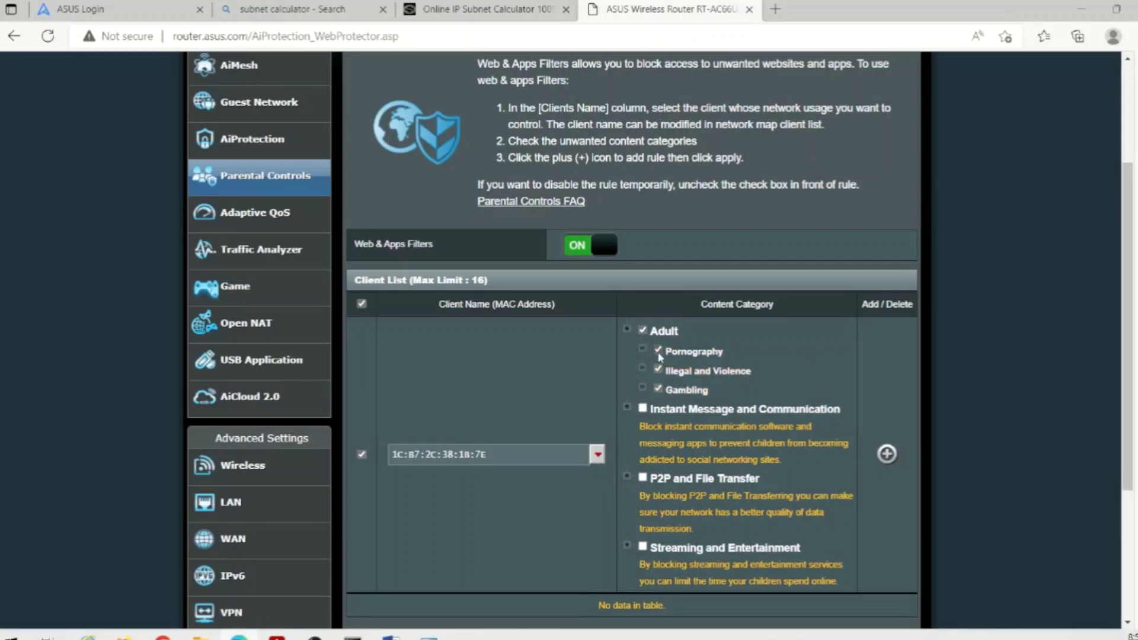
pyautogui.click(659, 389)
pyautogui.click(658, 389)
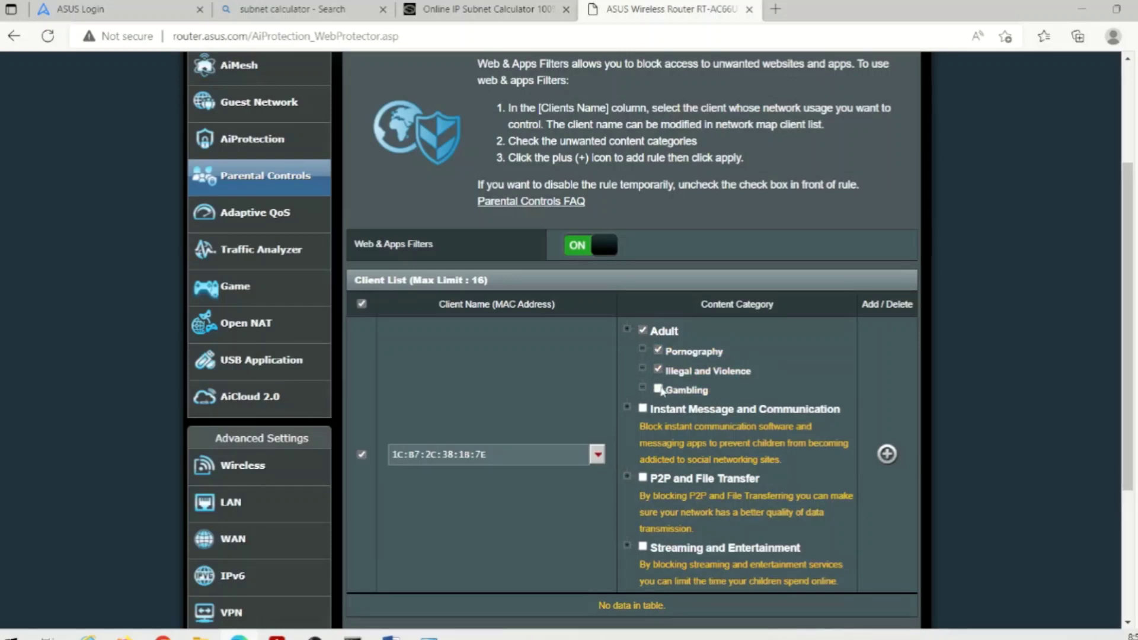
# - Block Internet Telephony, Virtual Community, Blog and Mobile under Instant Message and Communication
pyautogui.click(626, 409)
pyautogui.scroll(-2, 622, 403)
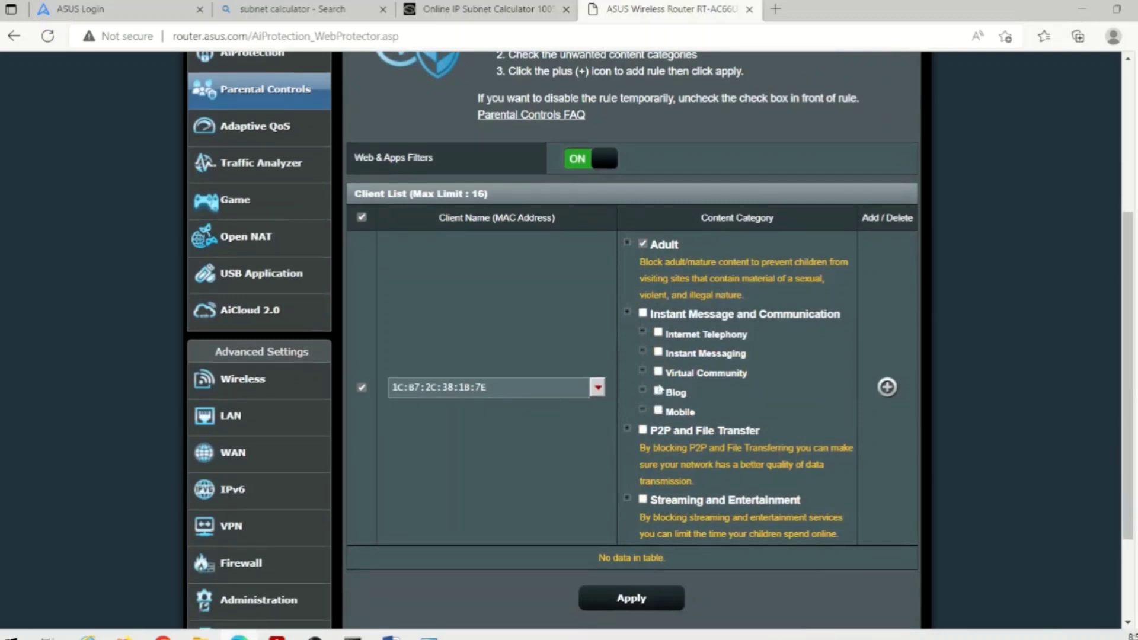
pyautogui.click(659, 333)
pyautogui.click(658, 372)
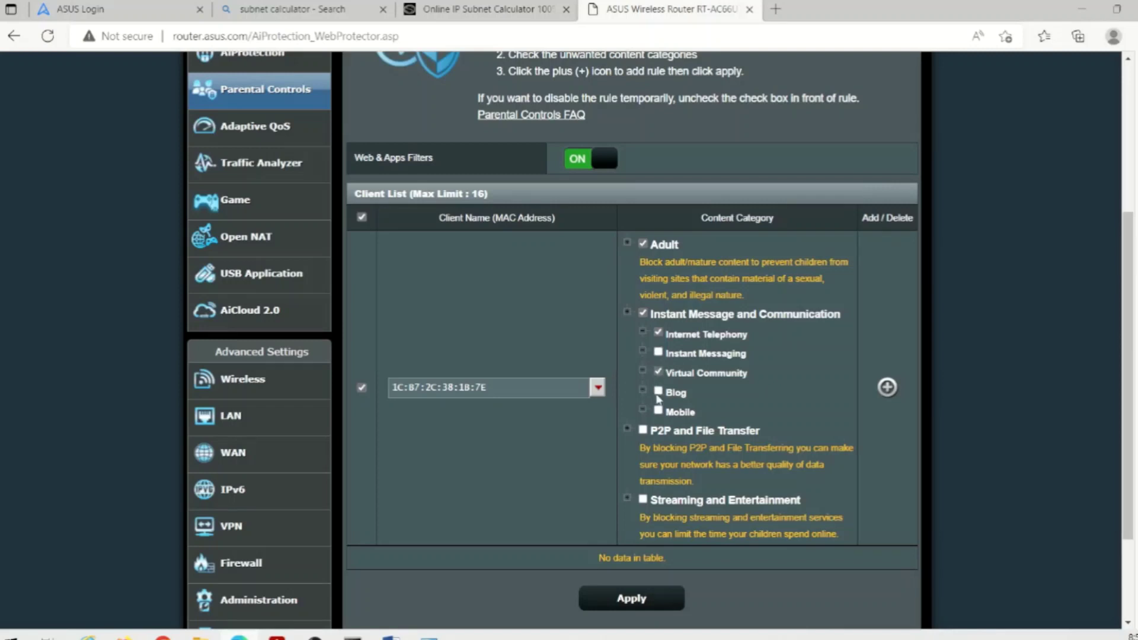
pyautogui.click(658, 392)
pyautogui.click(658, 411)
# - Block the Peer to Peer and Internet Radio and TV subcategories
pyautogui.click(627, 428)
pyautogui.scroll(-3, 629, 425)
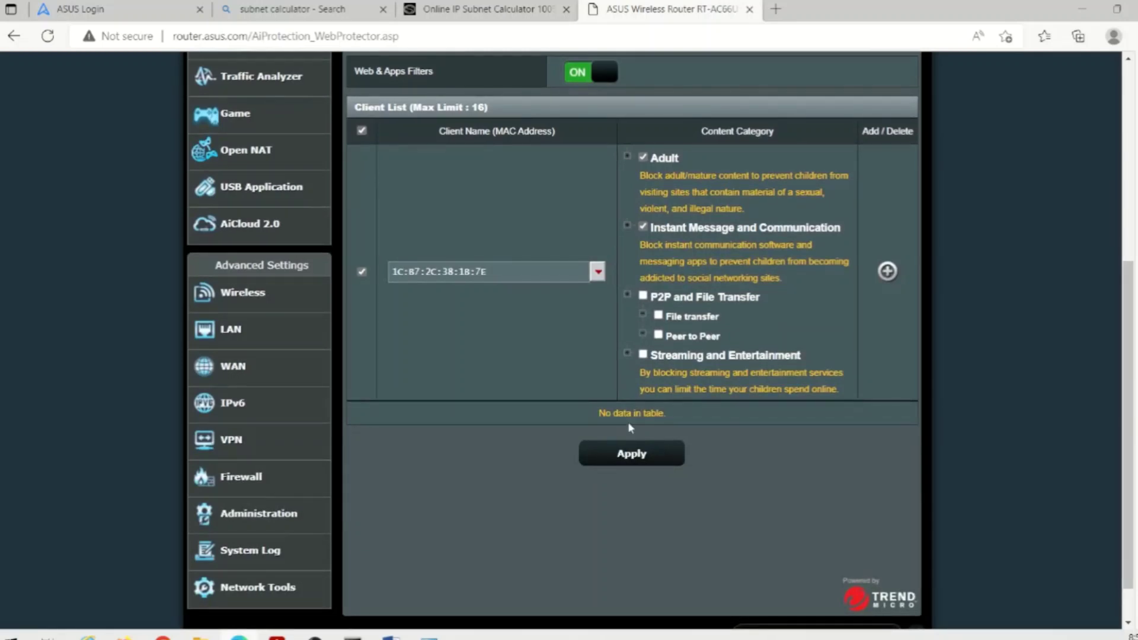
pyautogui.click(658, 335)
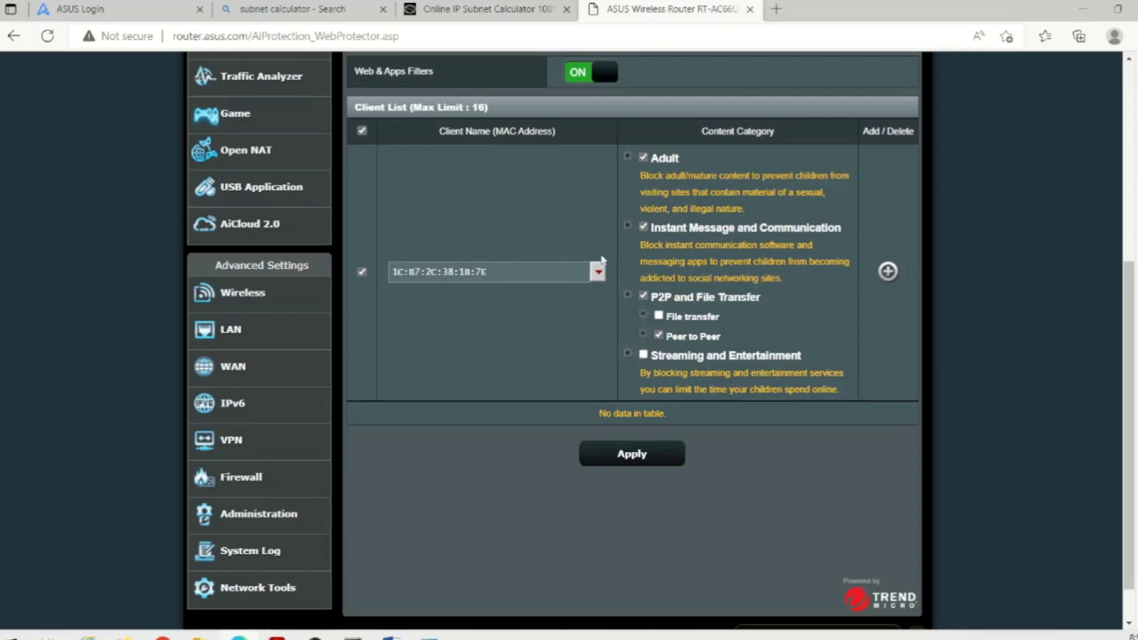
pyautogui.click(628, 354)
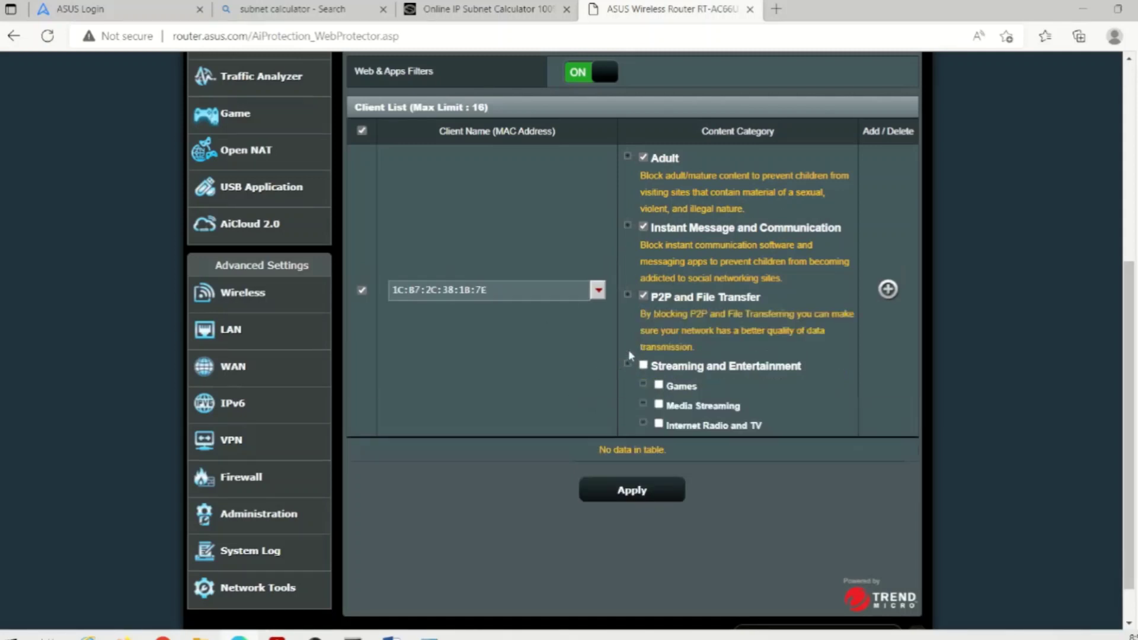
pyautogui.click(659, 425)
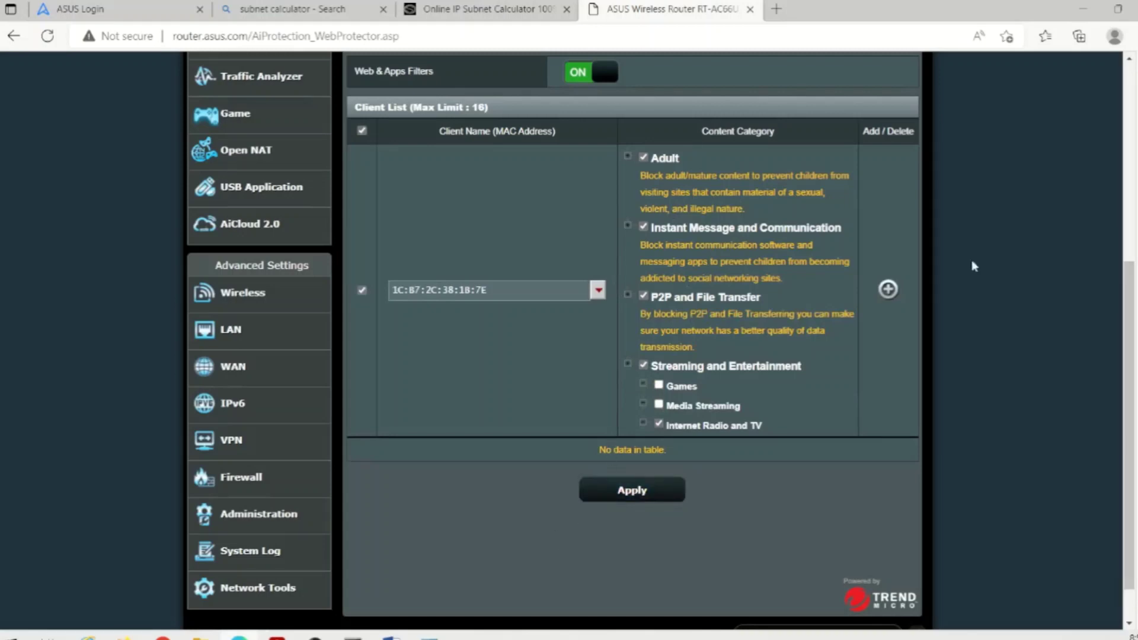
# - Add the client's filter rule to the list and apply the parental filters
pyautogui.click(888, 290)
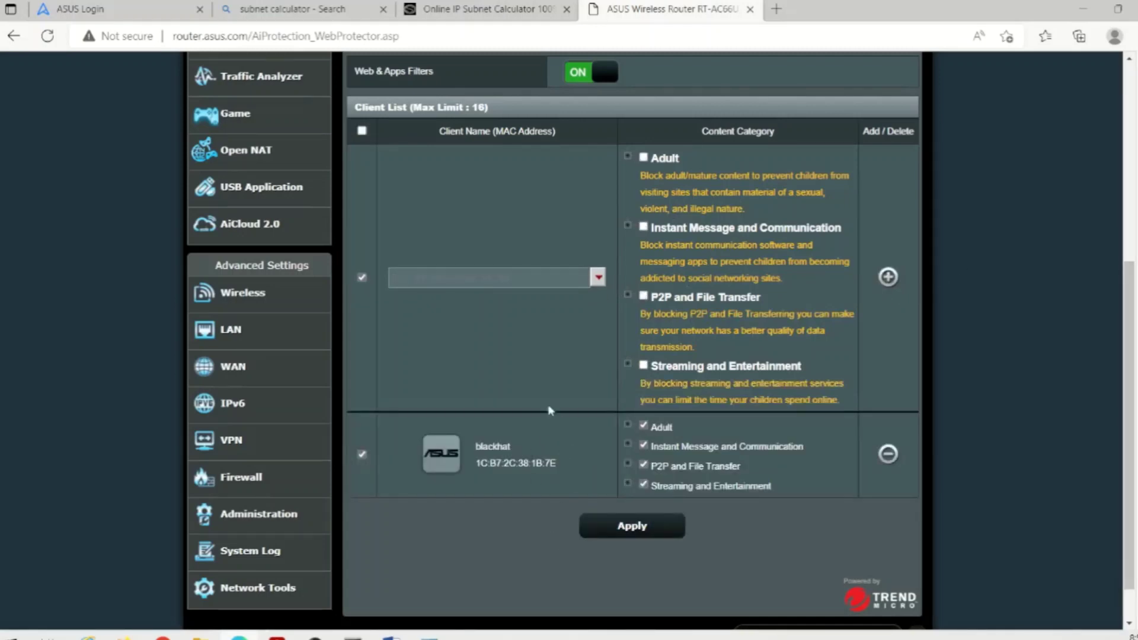
pyautogui.scroll(3, 538, 394)
pyautogui.scroll(-3, 538, 388)
pyautogui.click(664, 533)
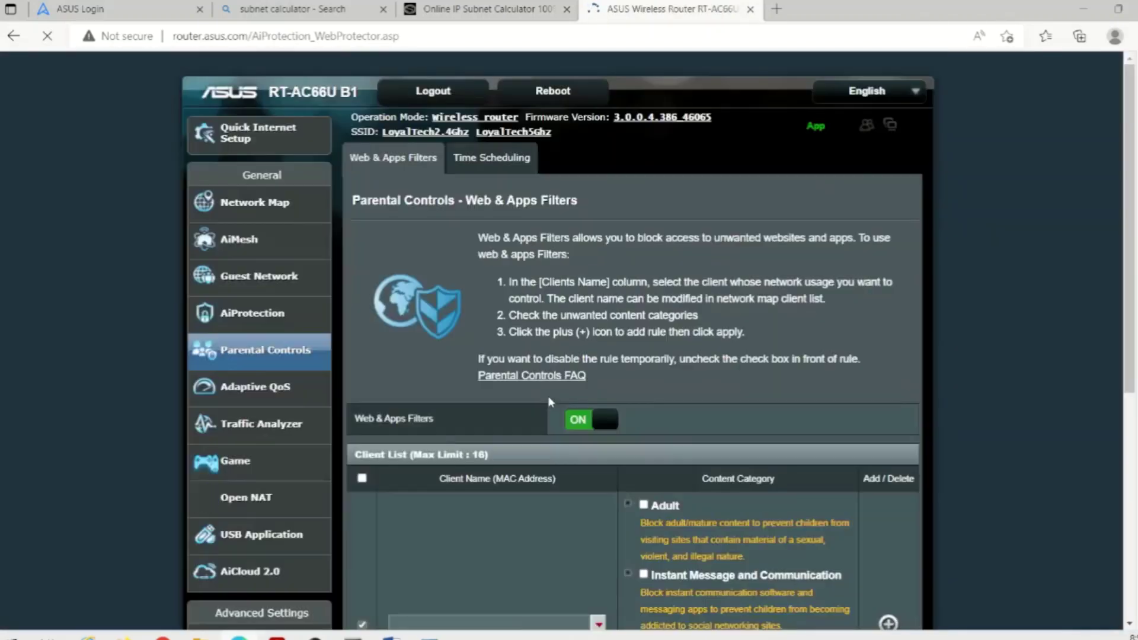
# - Turn on Time Scheduling and pick blackhat as the client
pyautogui.click(481, 163)
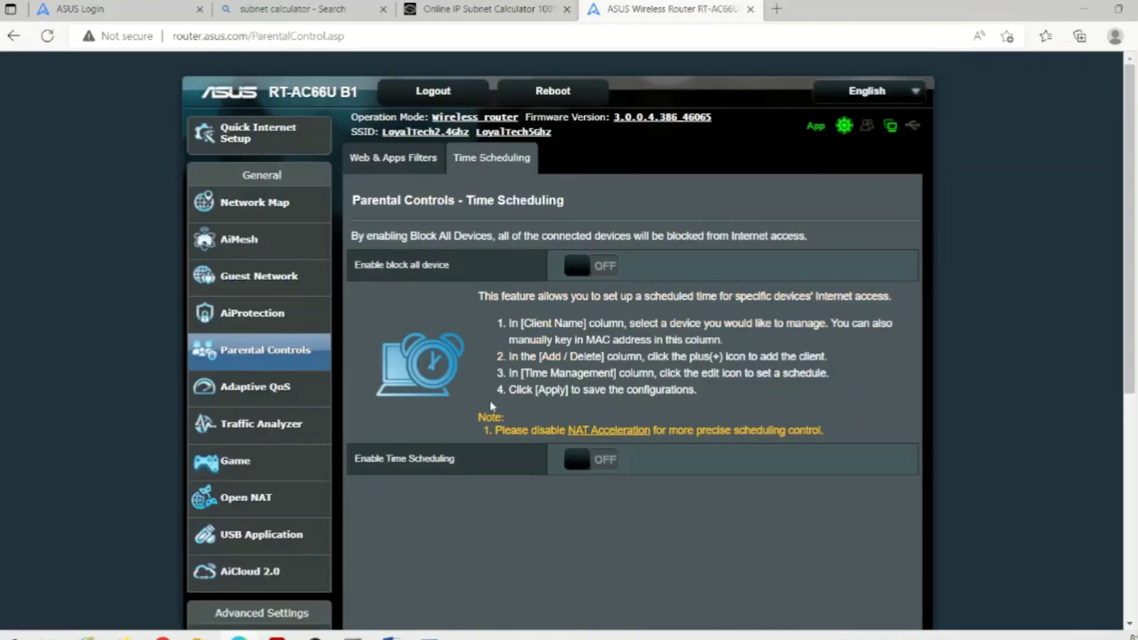
pyautogui.click(586, 462)
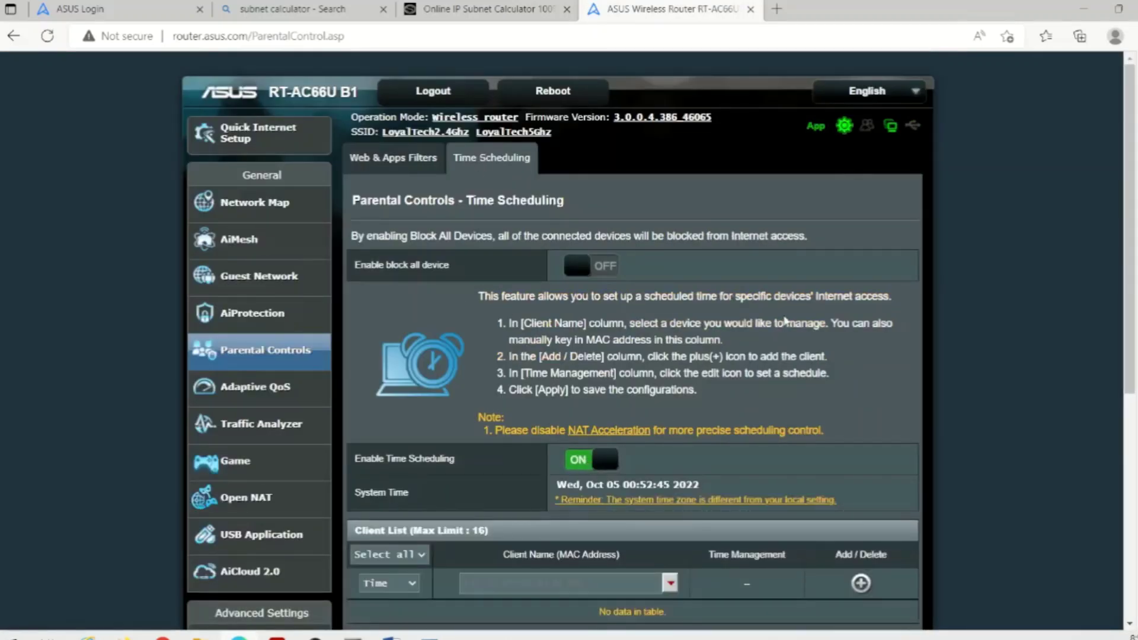
pyautogui.scroll(-3, 431, 432)
pyautogui.click(412, 409)
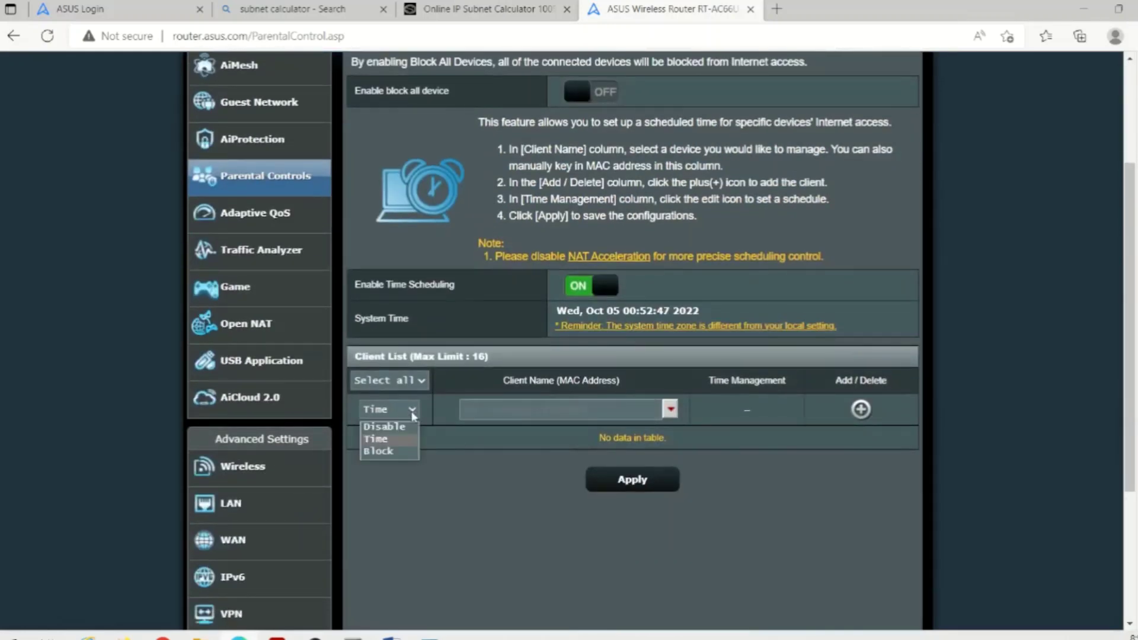
pyautogui.click(486, 490)
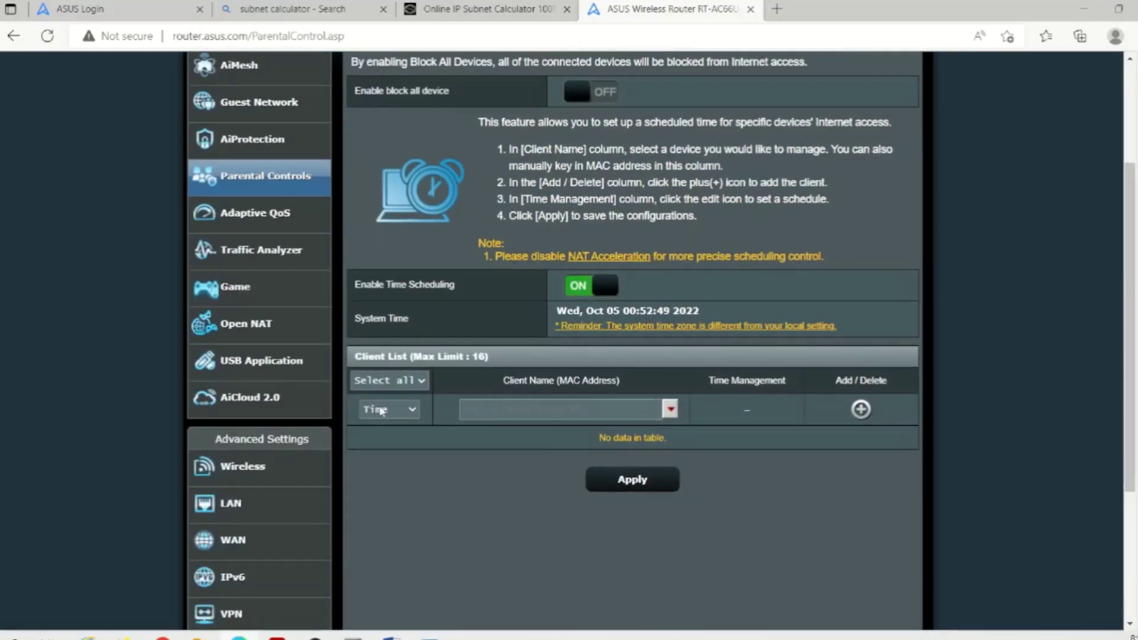
pyautogui.click(670, 408)
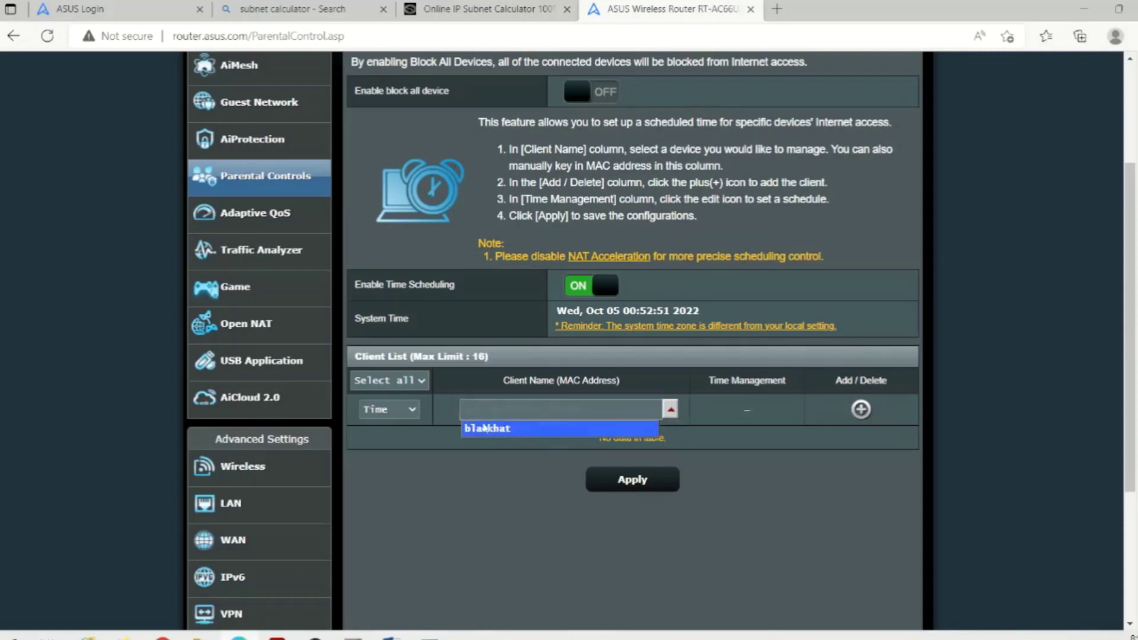
pyautogui.click(486, 428)
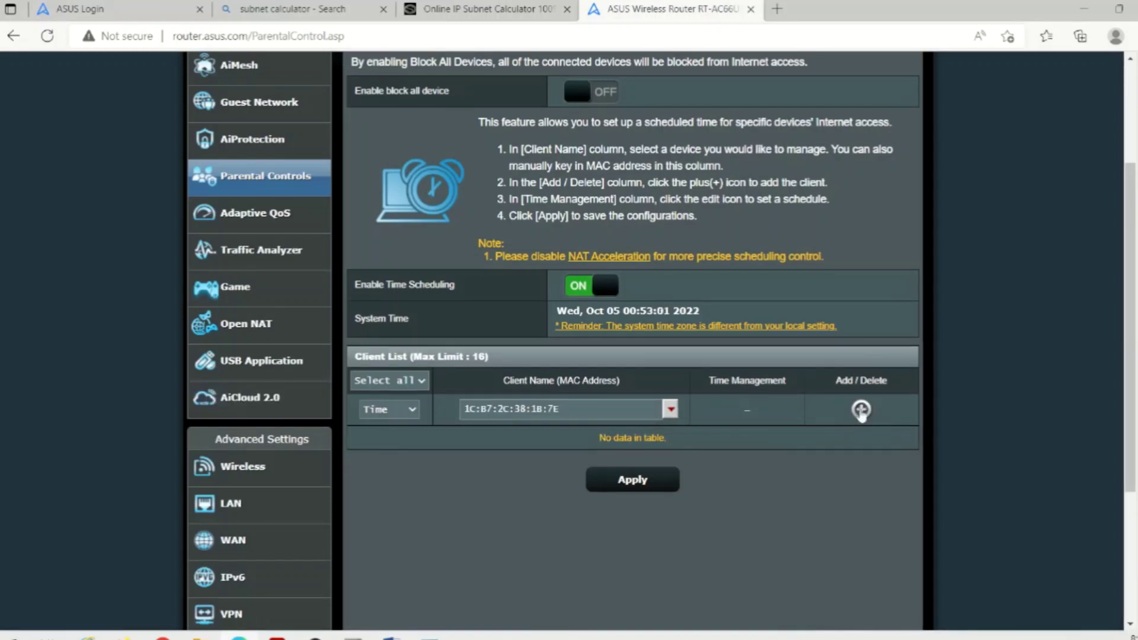
# - Keep blackhat's access mode at Time and add it to the client list
pyautogui.click(395, 416)
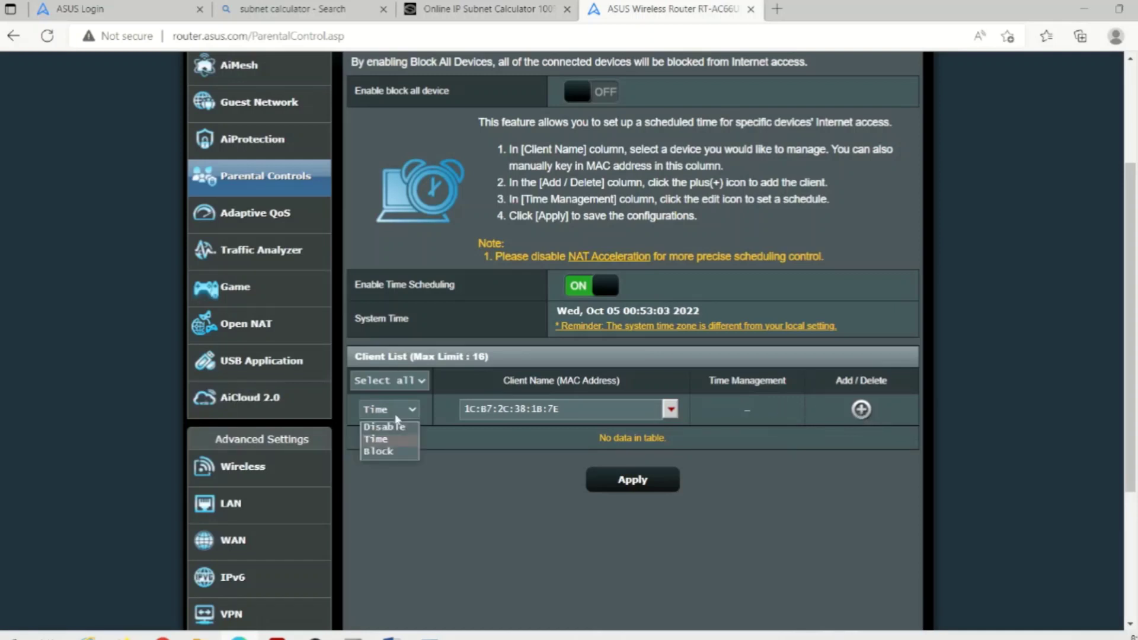
pyautogui.click(394, 453)
pyautogui.click(416, 414)
pyautogui.click(389, 440)
pyautogui.click(862, 409)
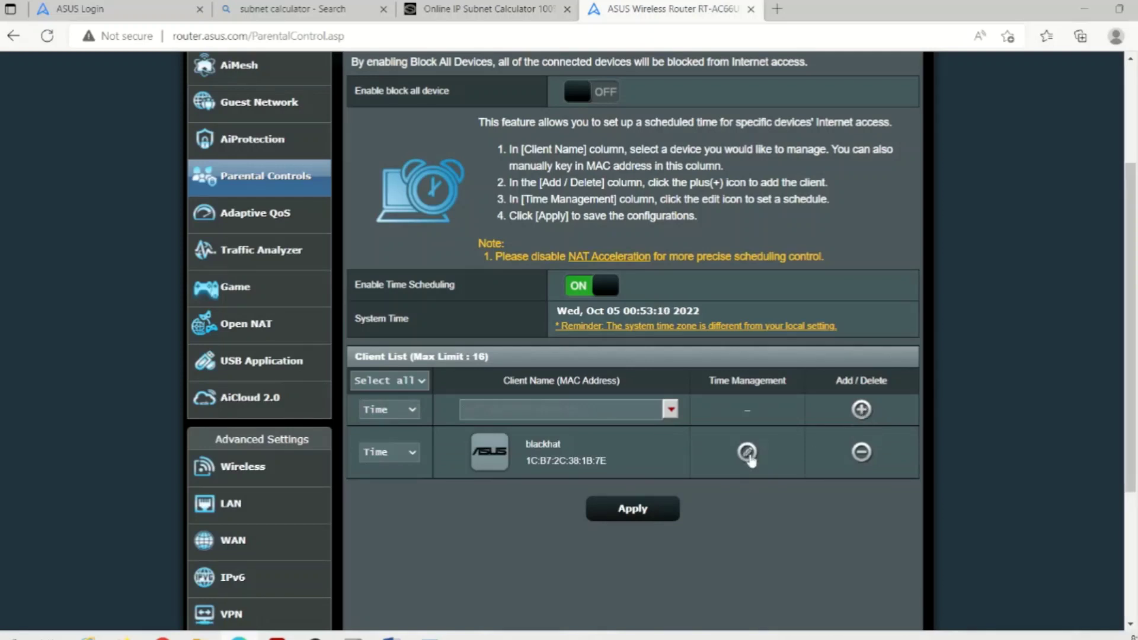
# - Extend blackhat's offtime schedule to every day, including weekends, starting at 08
pyautogui.click(747, 453)
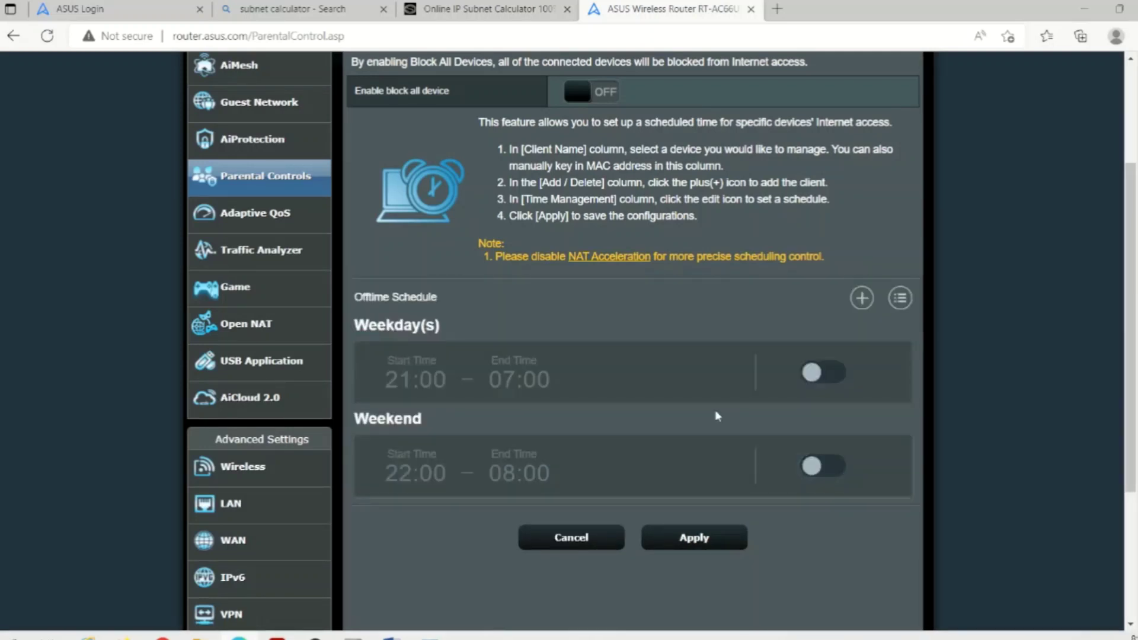
pyautogui.click(479, 384)
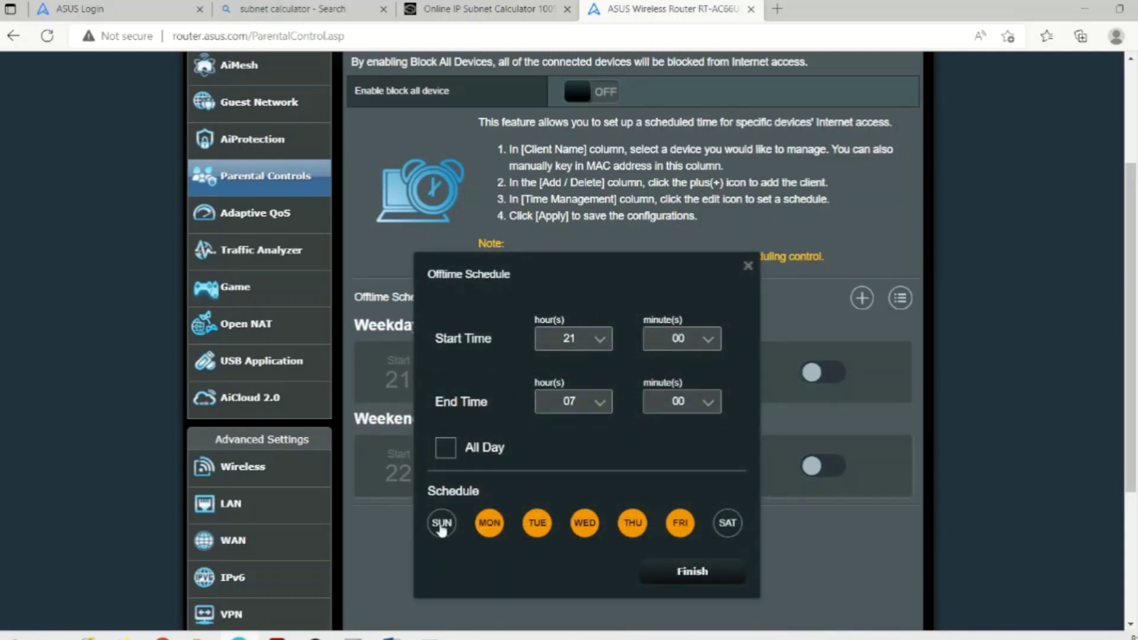
pyautogui.click(439, 527)
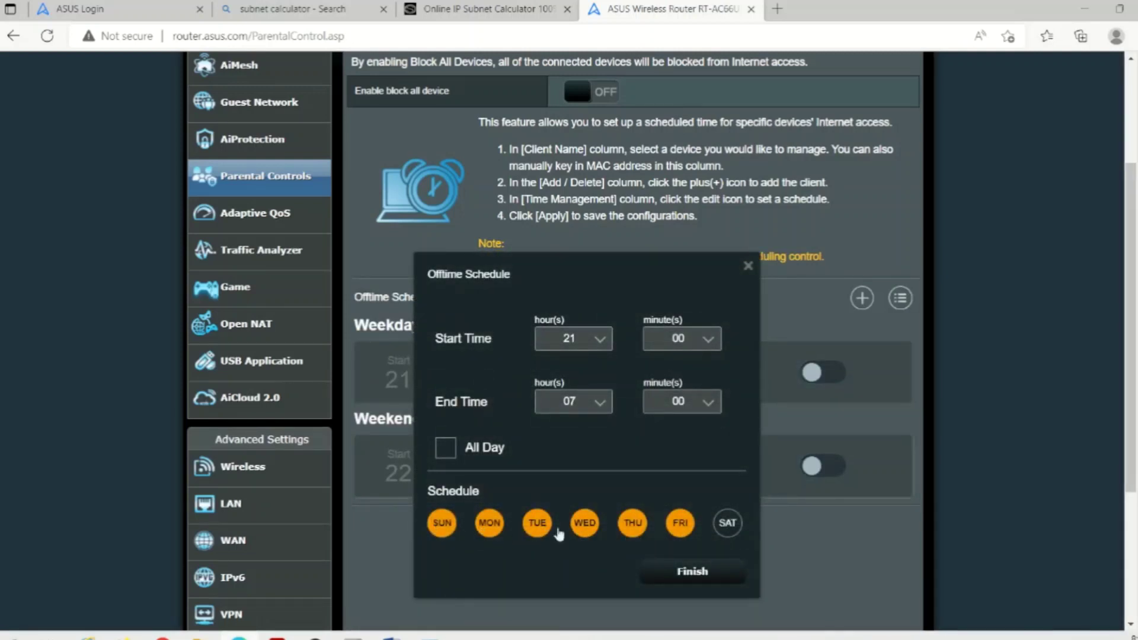
pyautogui.click(730, 529)
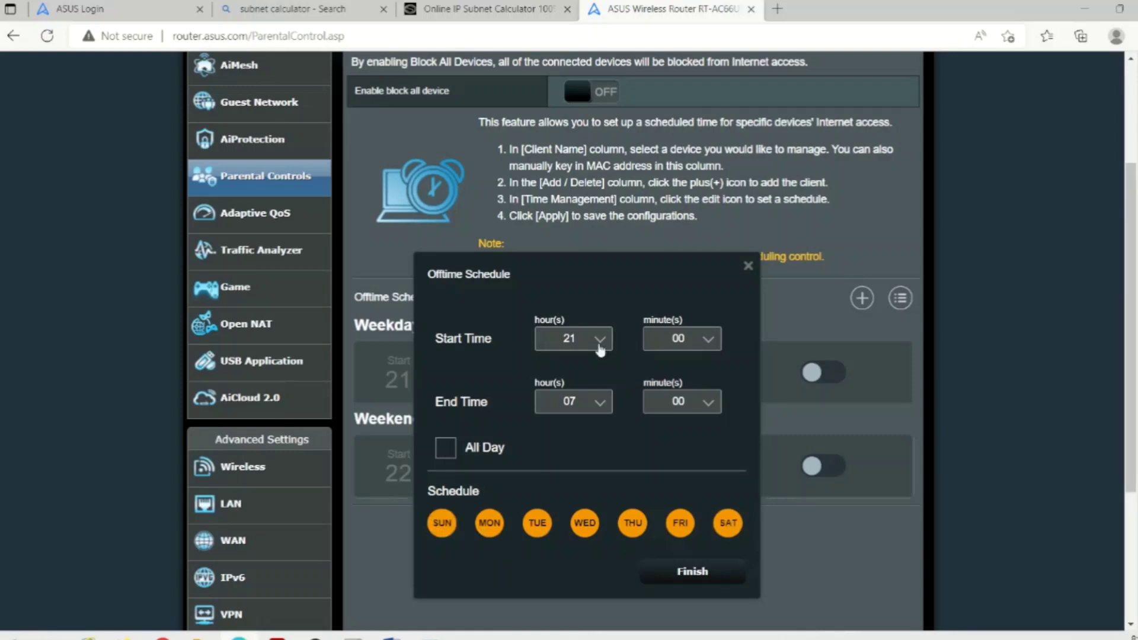
pyautogui.click(599, 340)
pyautogui.scroll(-5, 596, 409)
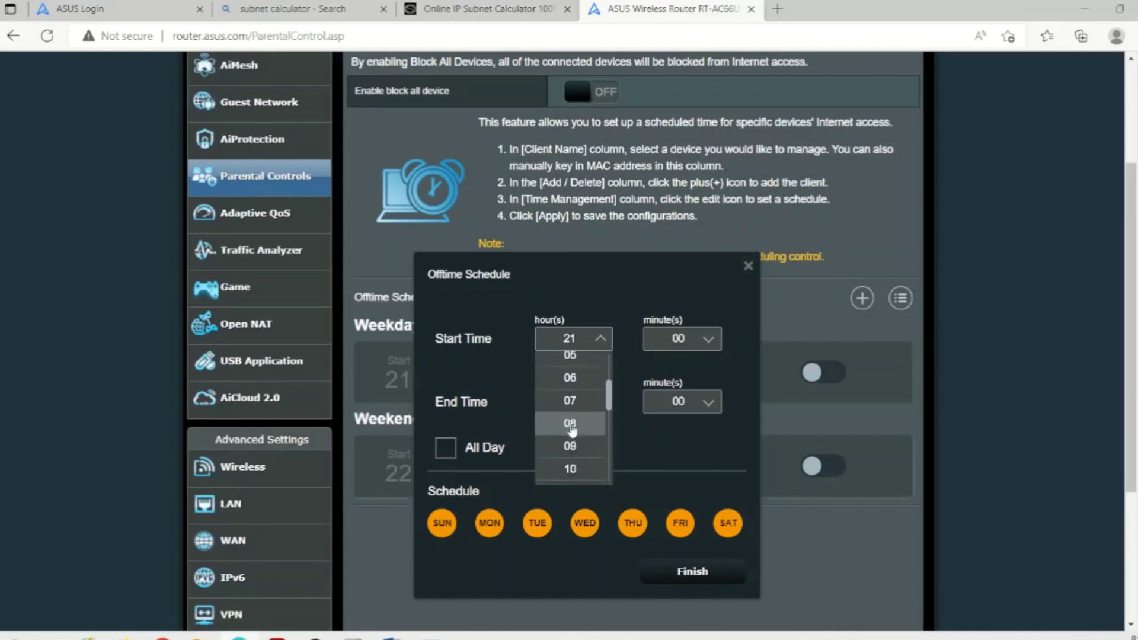
pyautogui.click(571, 424)
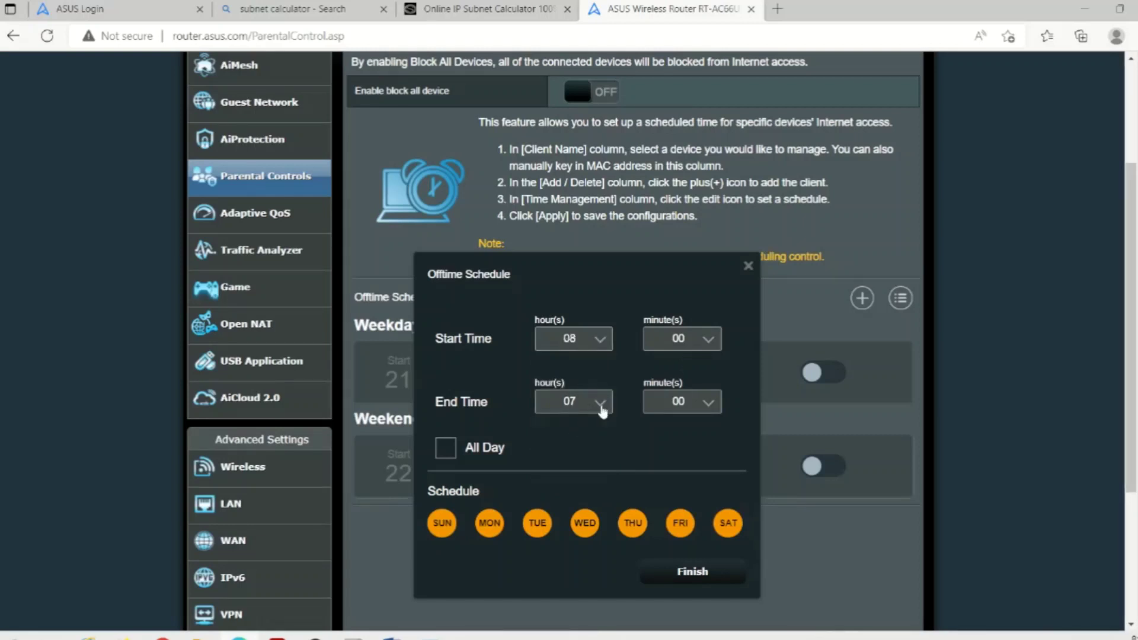
# - Set the end hour to 09, save, and switch the everyday offtime schedule on
pyautogui.click(600, 403)
pyautogui.scroll(-3, 584, 474)
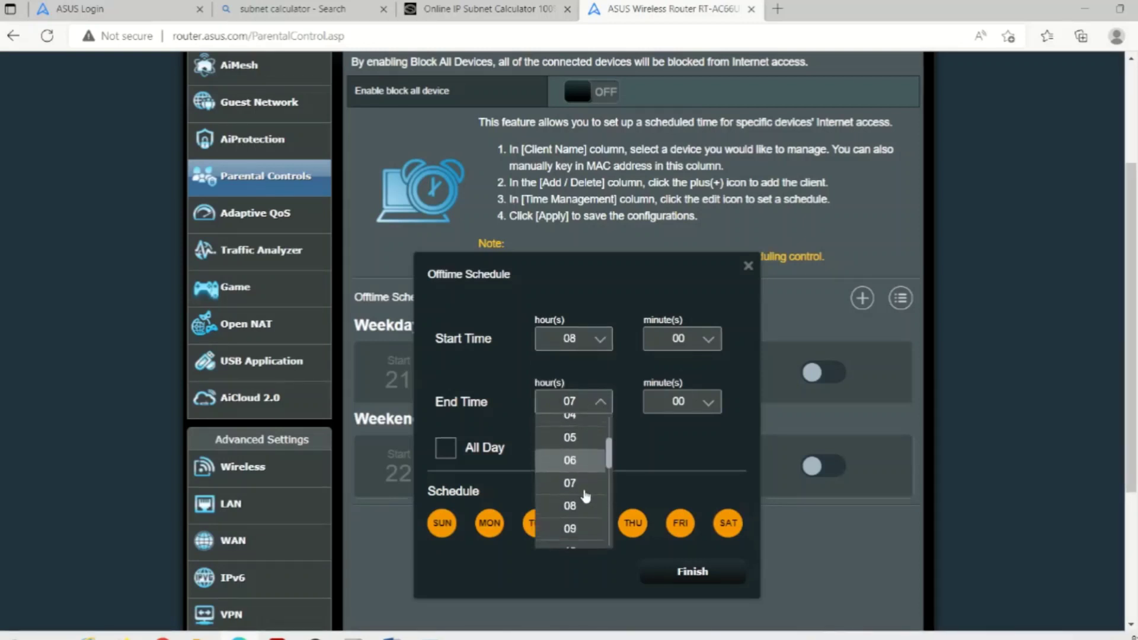
pyautogui.scroll(-3, 583, 492)
pyautogui.click(582, 469)
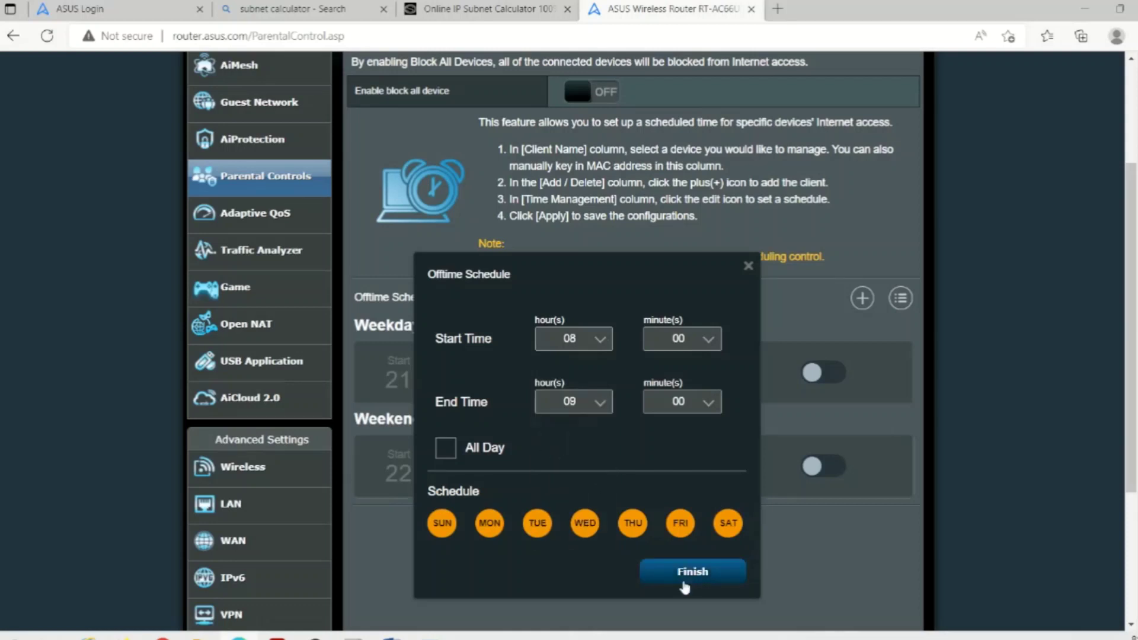
pyautogui.click(689, 572)
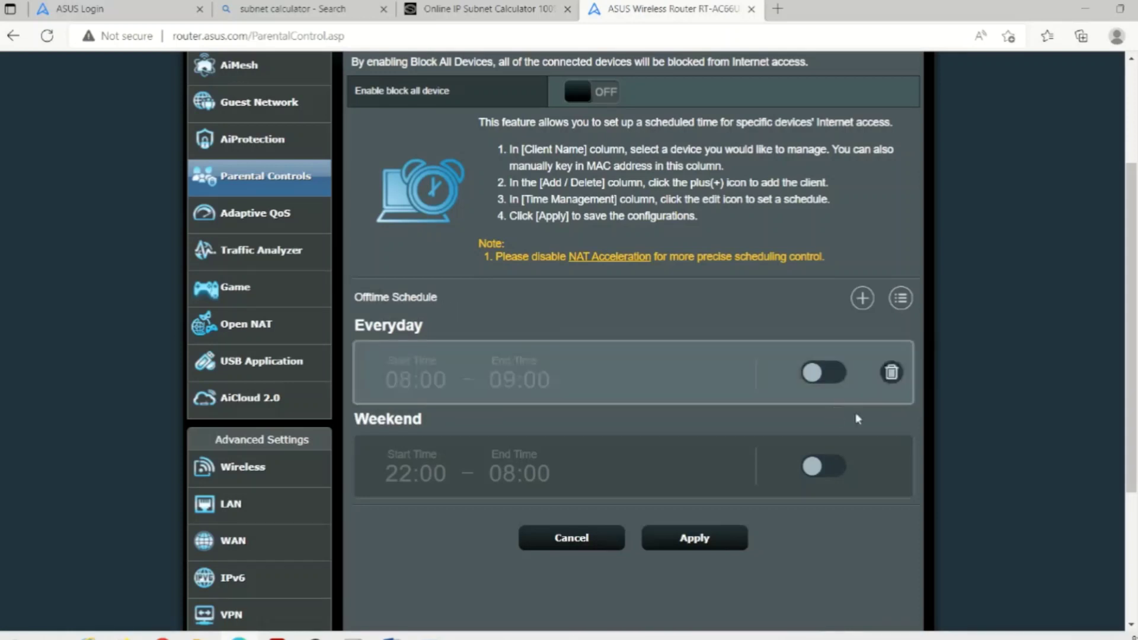
pyautogui.click(823, 371)
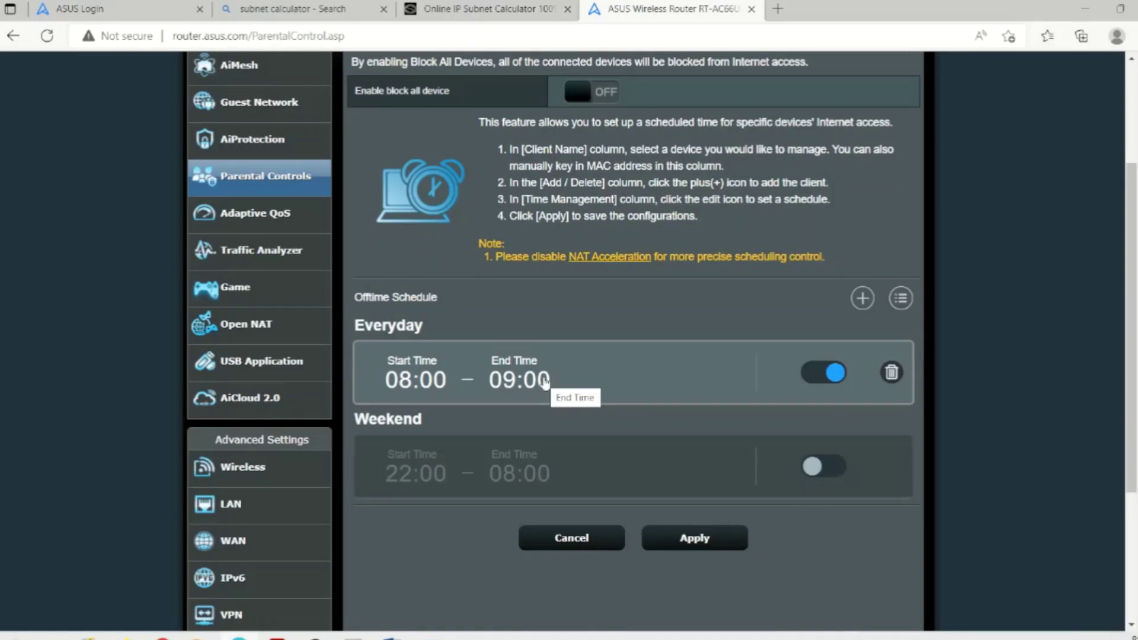
# - Change the everyday offtime end hour to 16, making the schedule 08:00–16:00
pyautogui.click(656, 380)
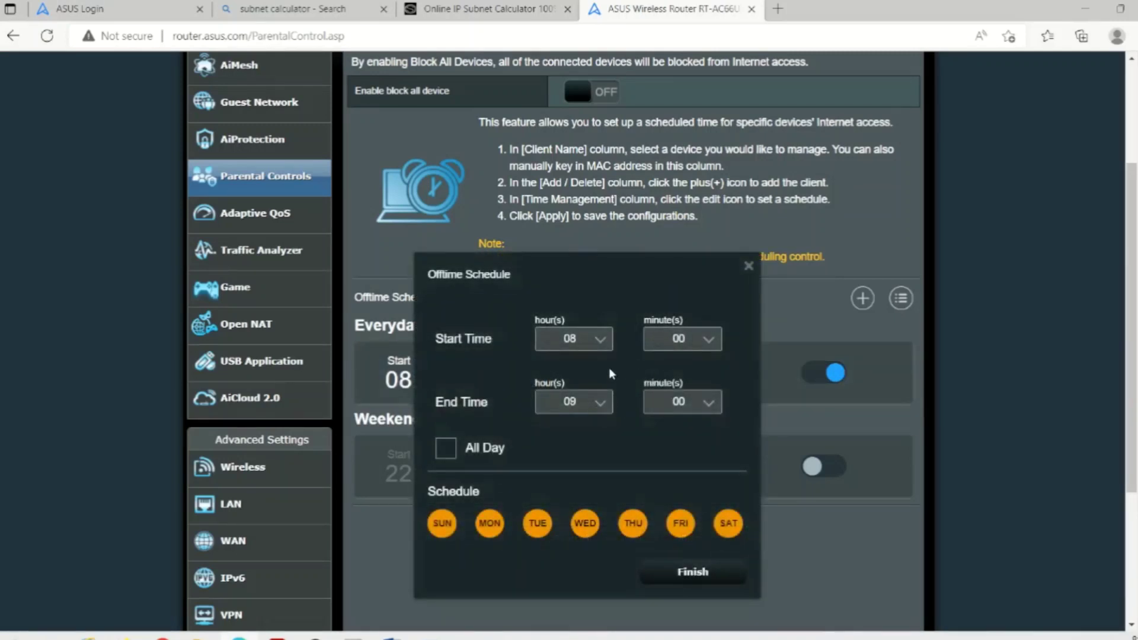
pyautogui.click(601, 403)
pyautogui.scroll(-3, 570, 468)
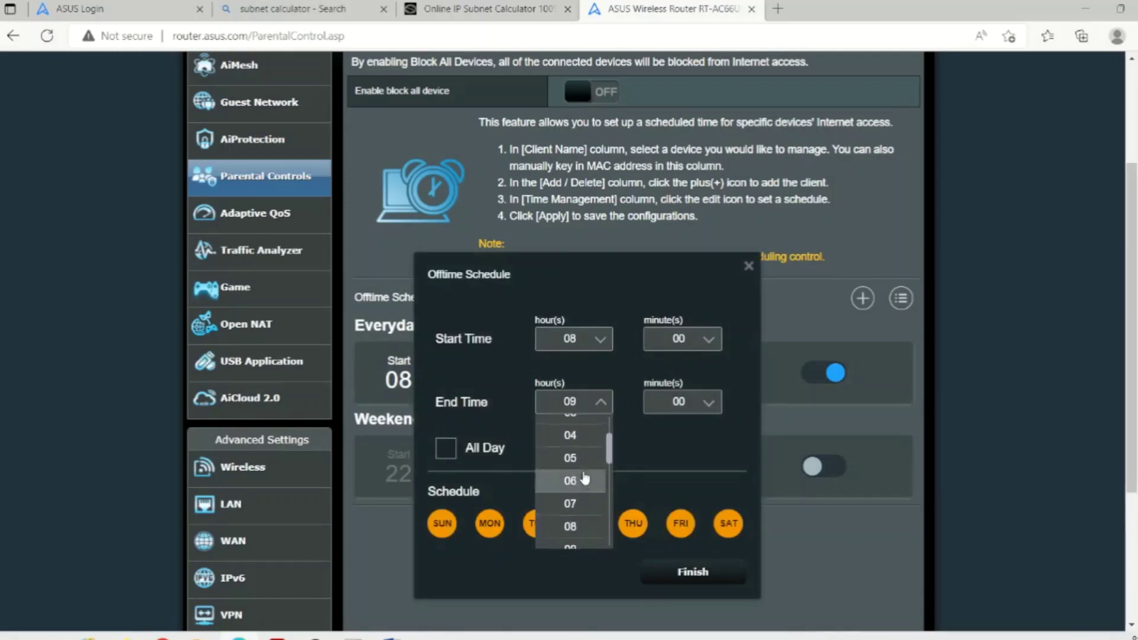
pyautogui.scroll(-3, 584, 484)
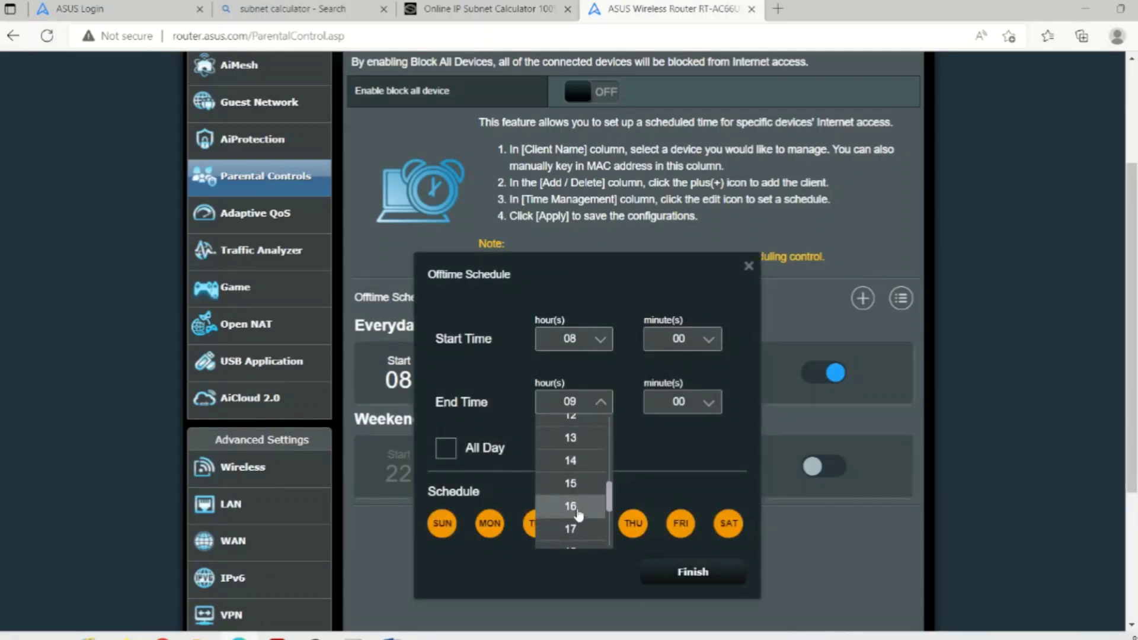
pyautogui.click(576, 508)
pyautogui.click(690, 584)
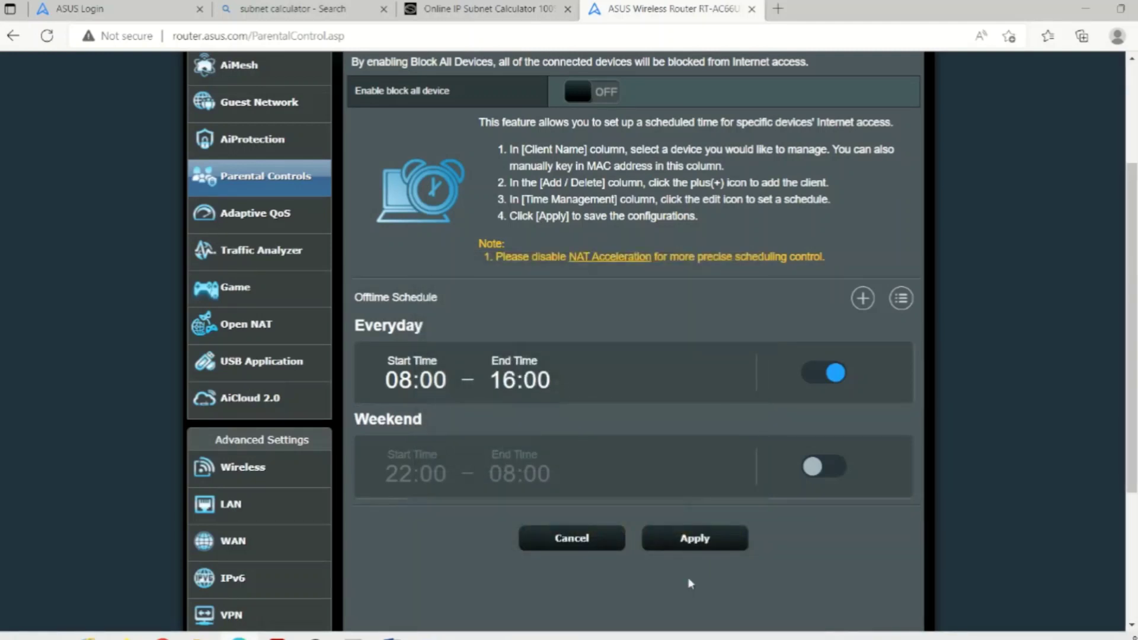
pyautogui.moveTo(448, 393)
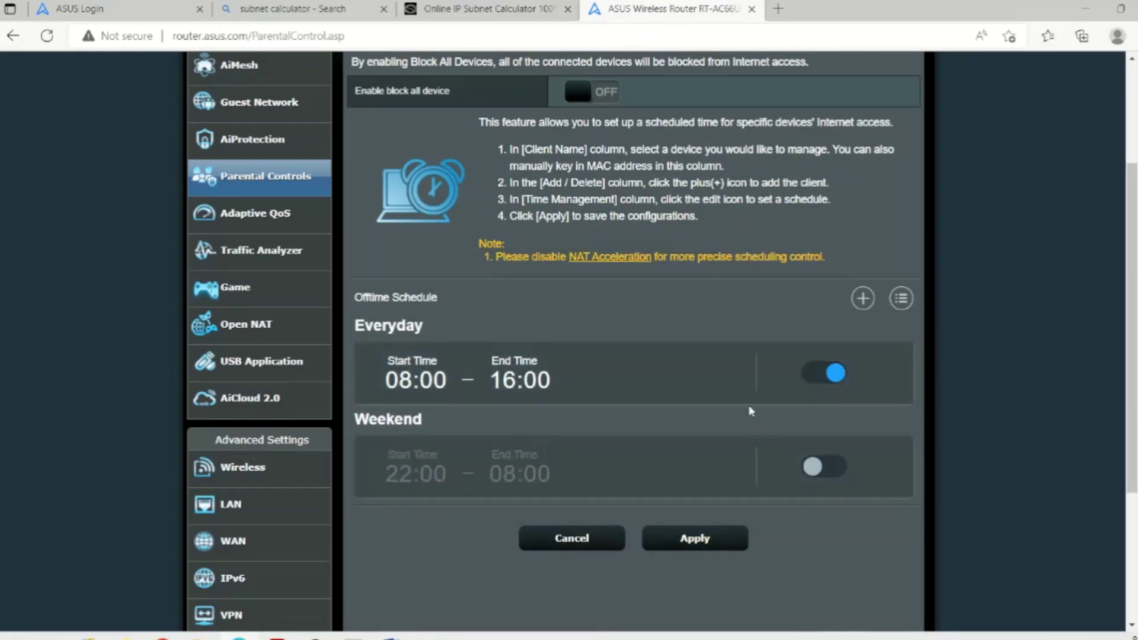
# - Leave Time Scheduling and go to AiMesh in the sidebar to view the topology
pyautogui.moveTo(751, 464)
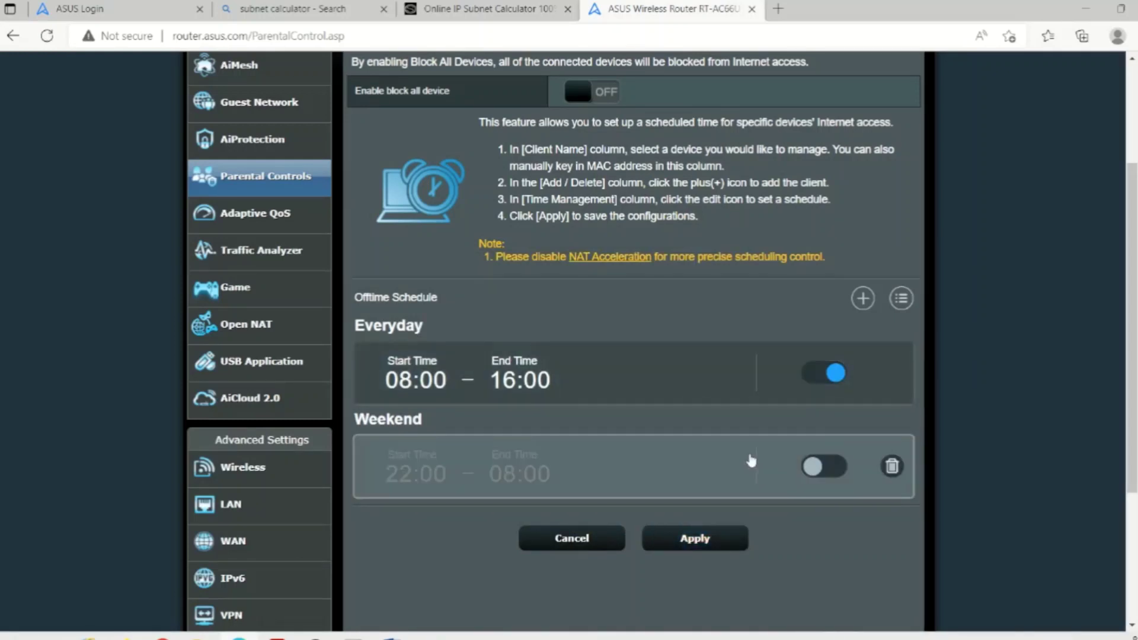
pyautogui.scroll(3, 751, 464)
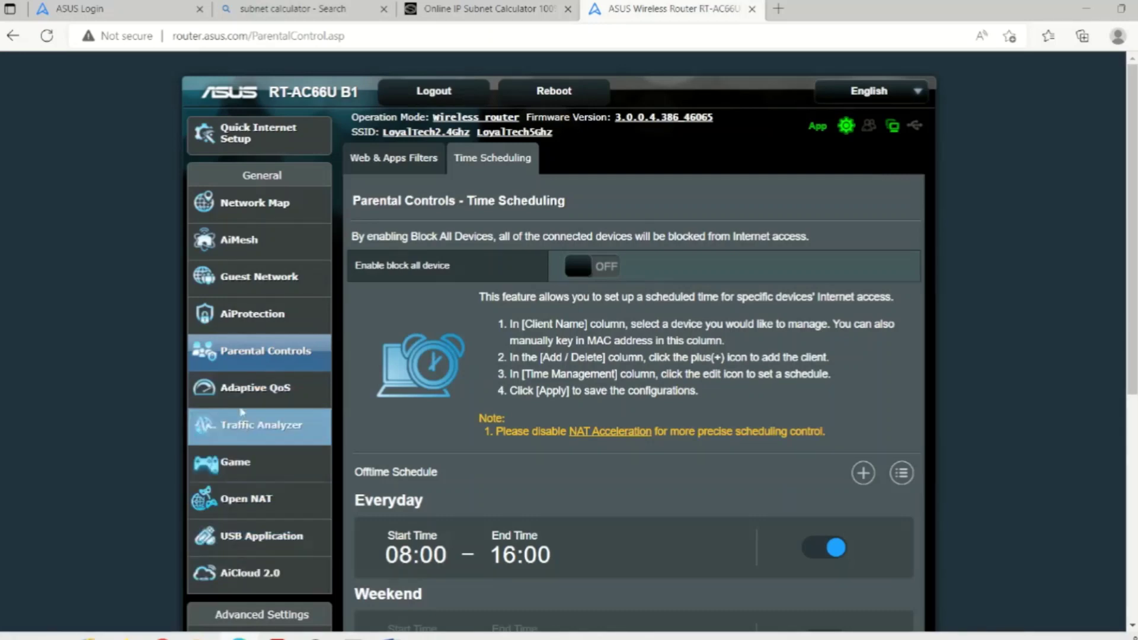
pyautogui.scroll(-3, 248, 465)
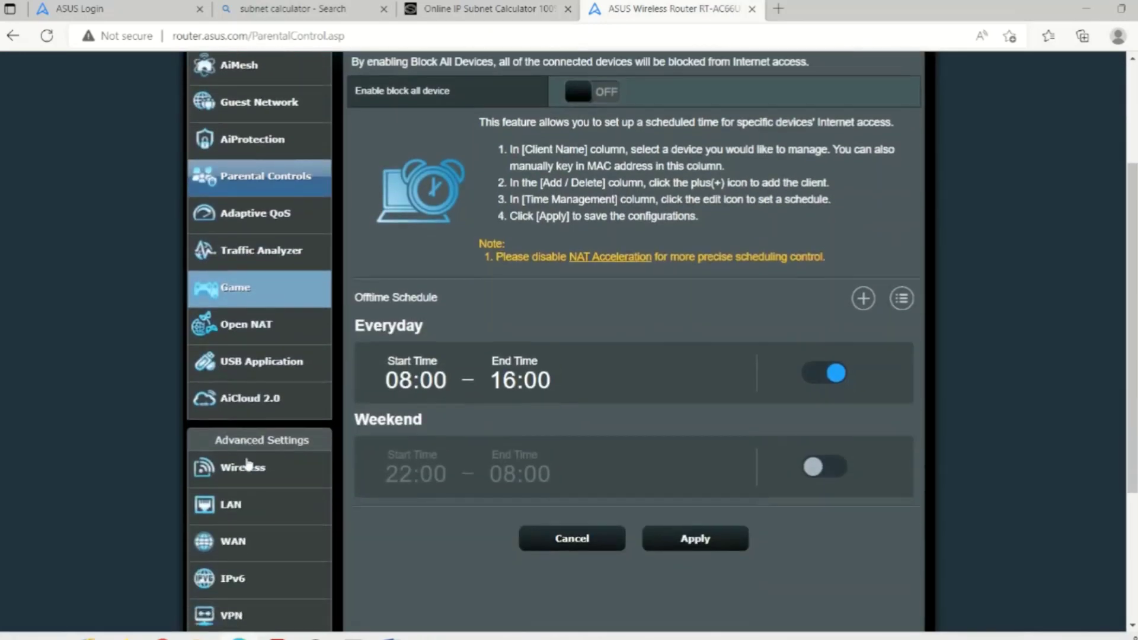
pyautogui.scroll(-2, 248, 465)
pyautogui.scroll(5, 247, 465)
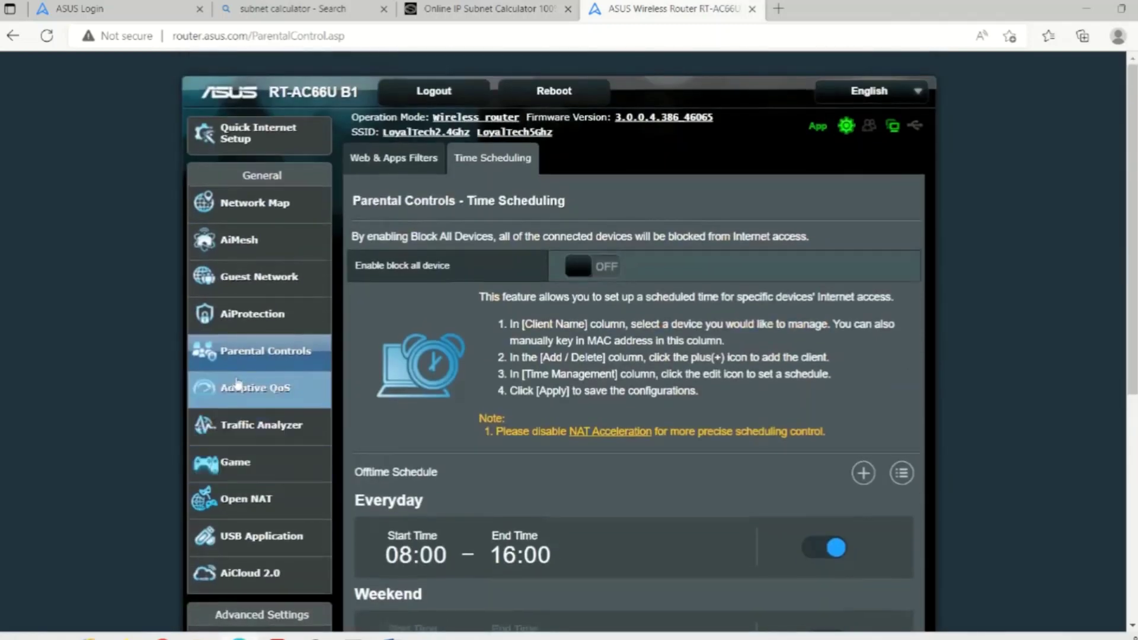
pyautogui.click(240, 251)
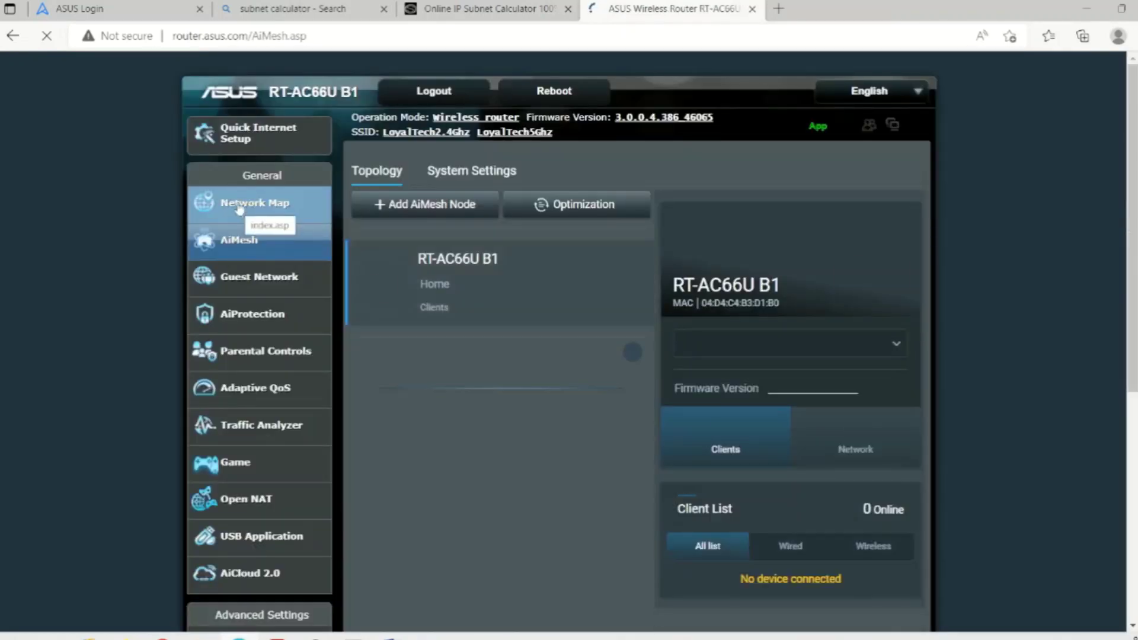
pyautogui.click(238, 205)
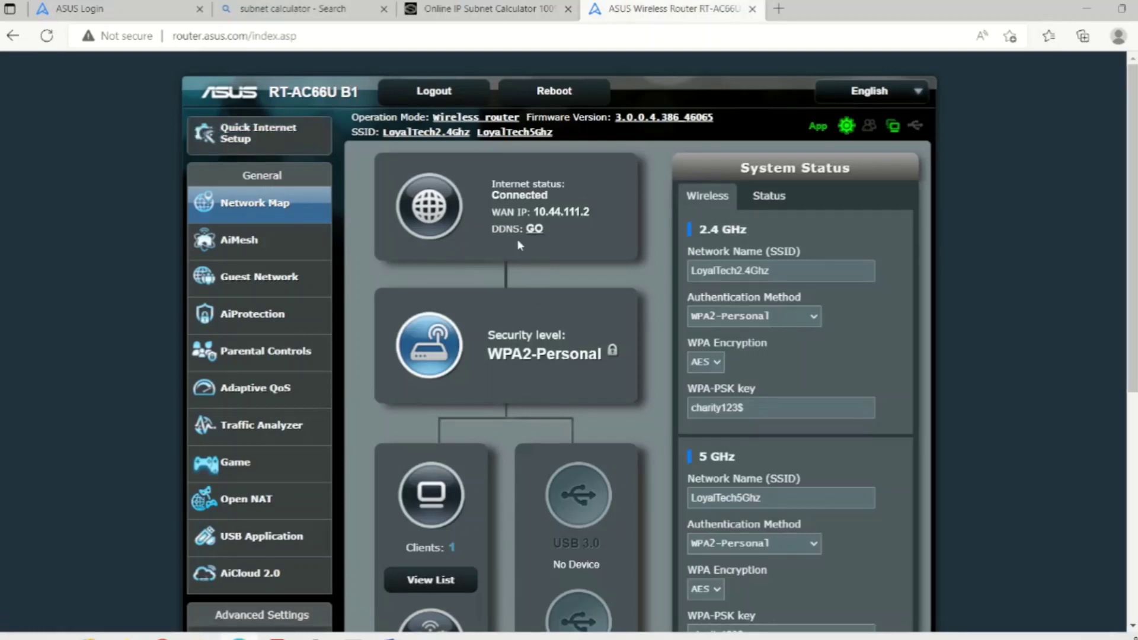
pyautogui.moveTo(492, 181); pyautogui.dragTo(568, 236)
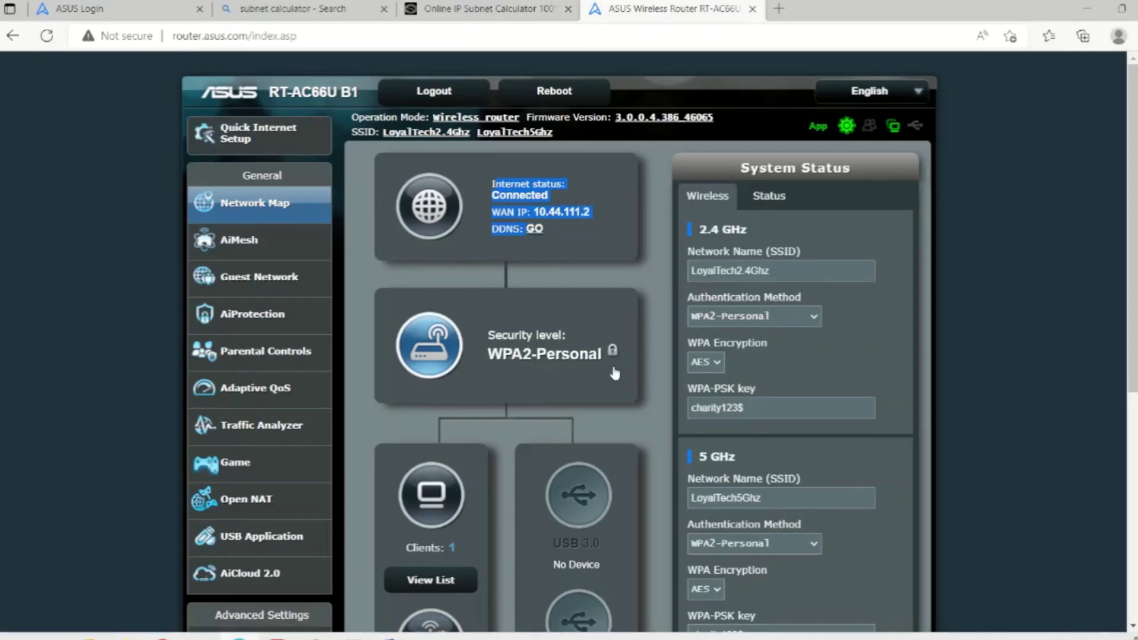
pyautogui.click(390, 431)
pyautogui.scroll(-1, 389, 431)
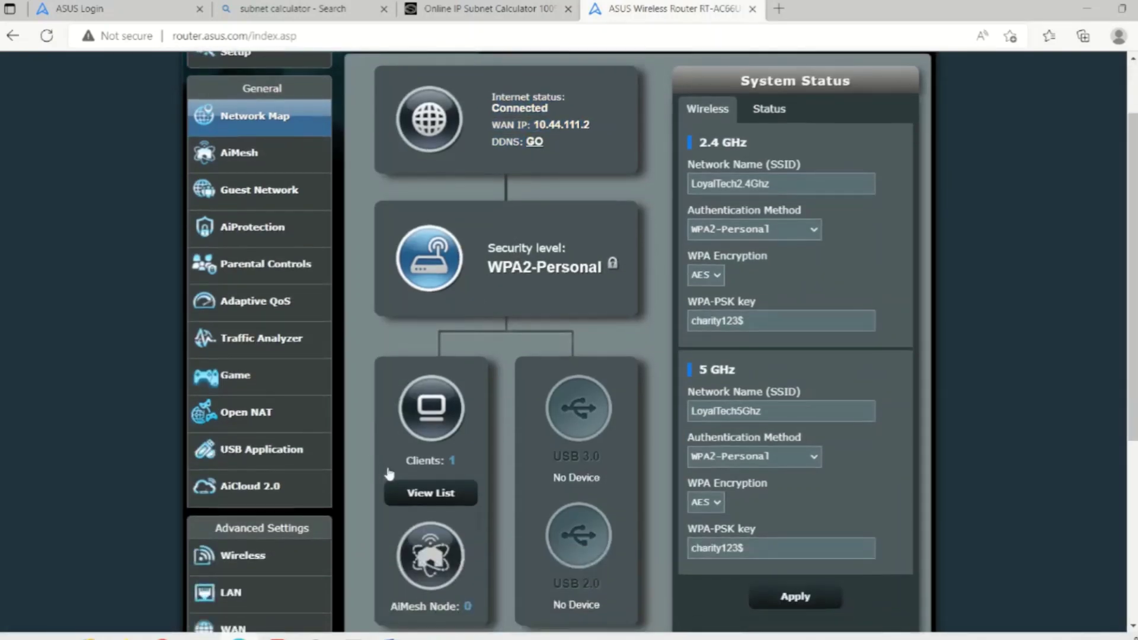
pyautogui.scroll(-1, 443, 380)
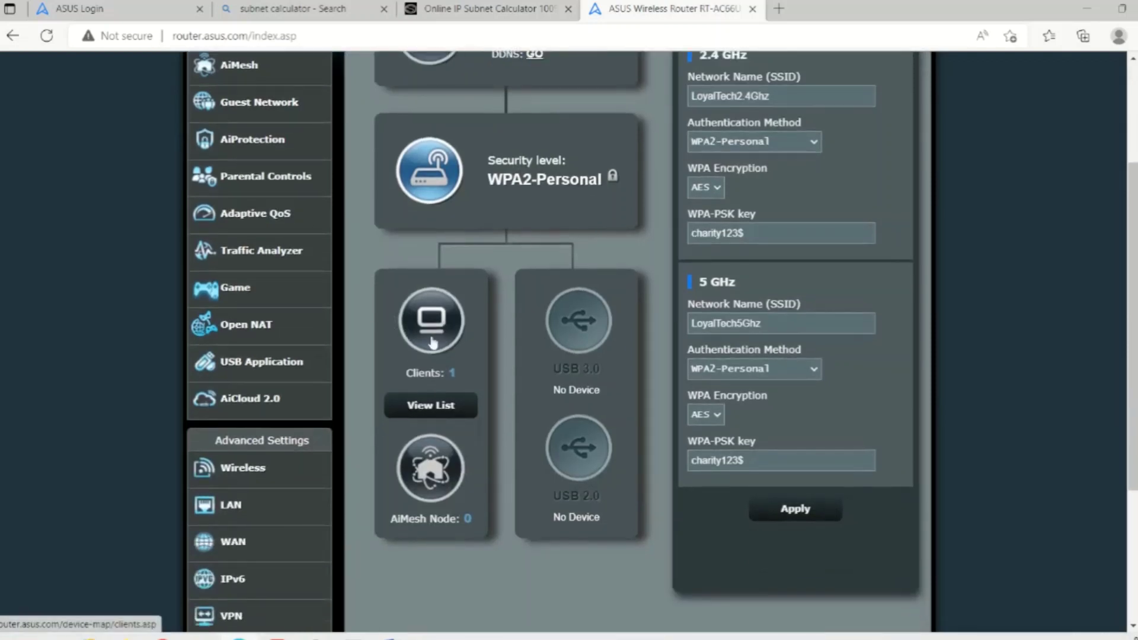
pyautogui.click(436, 408)
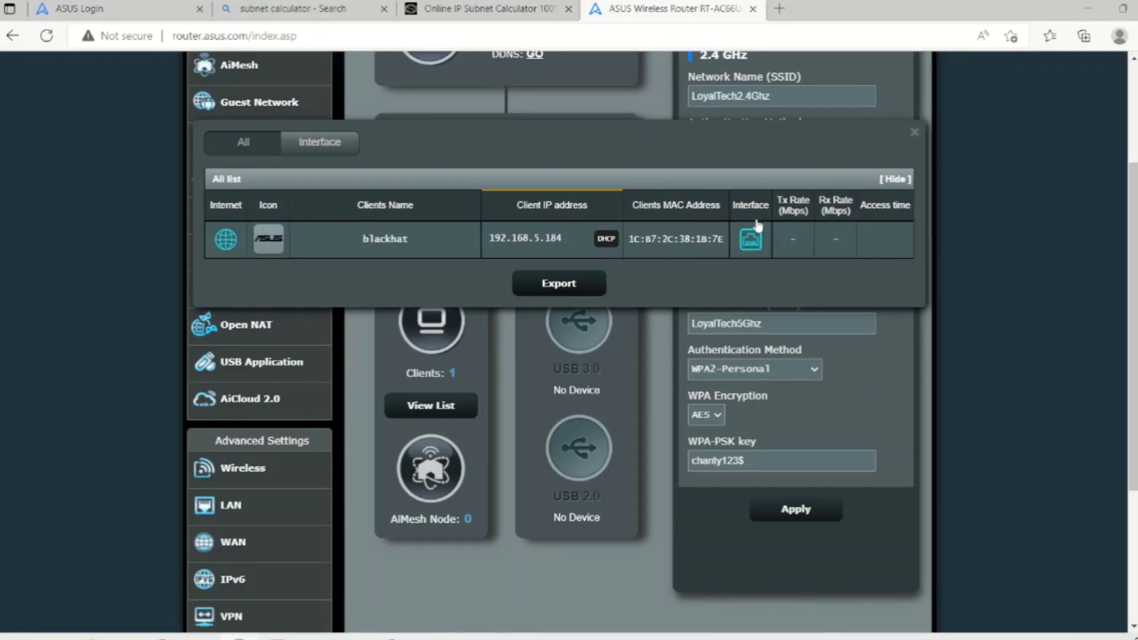
pyautogui.click(130, 332)
# - Check the 2.4 GHz SSID LoyalTech2.4Ghz and WPA-PSK key, then show the Status readings
pyautogui.scroll(2, 860, 350)
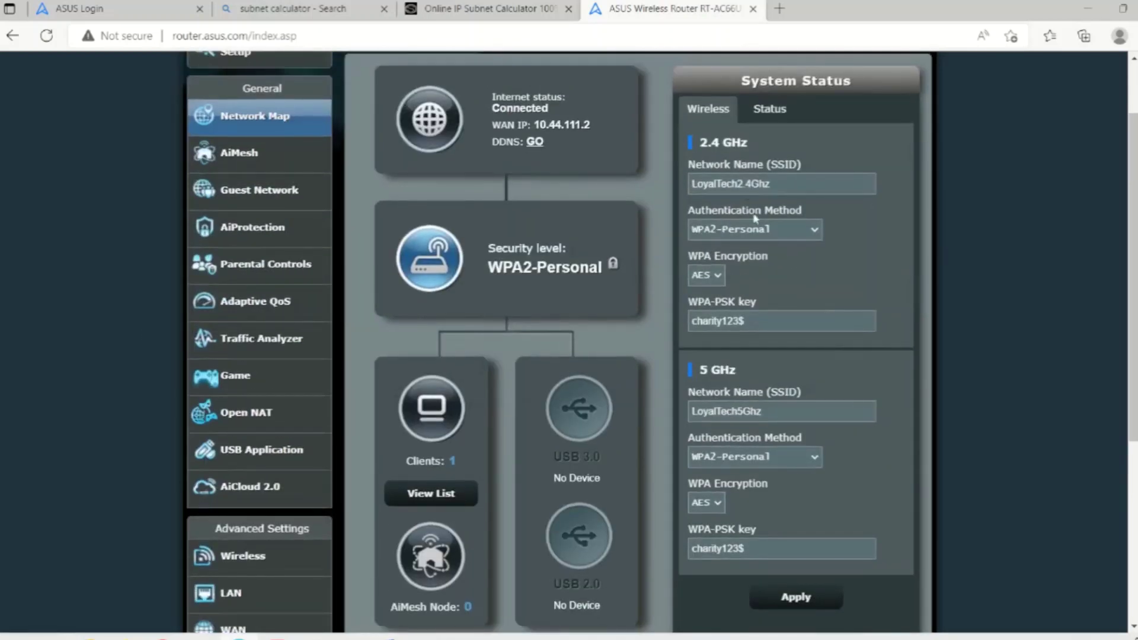
pyautogui.doubleClick(694, 181)
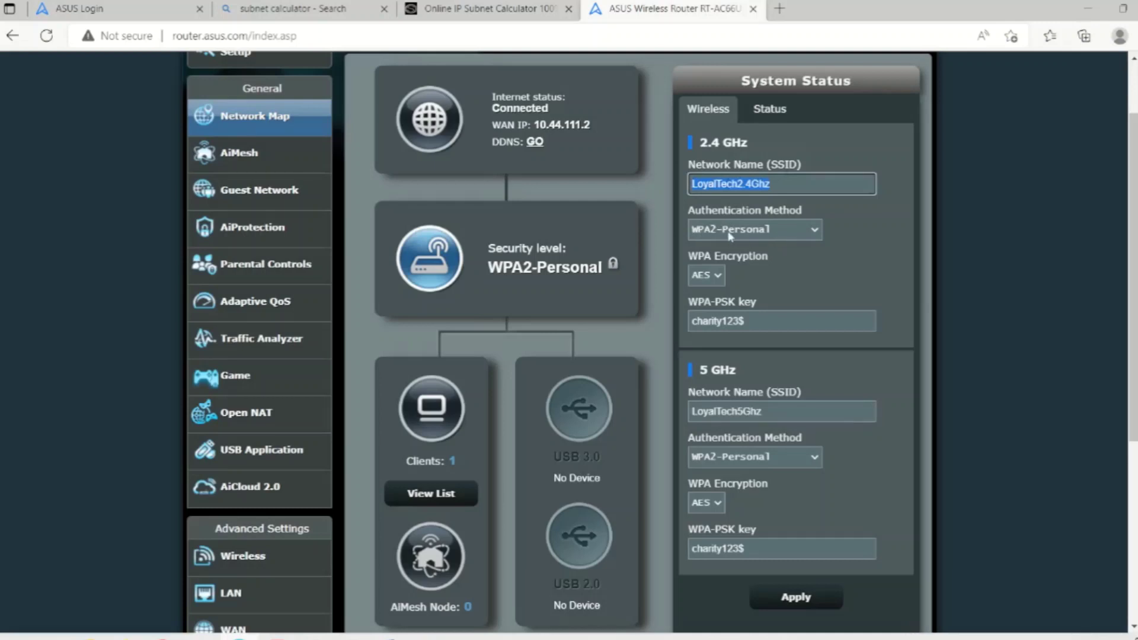
pyautogui.click(804, 280)
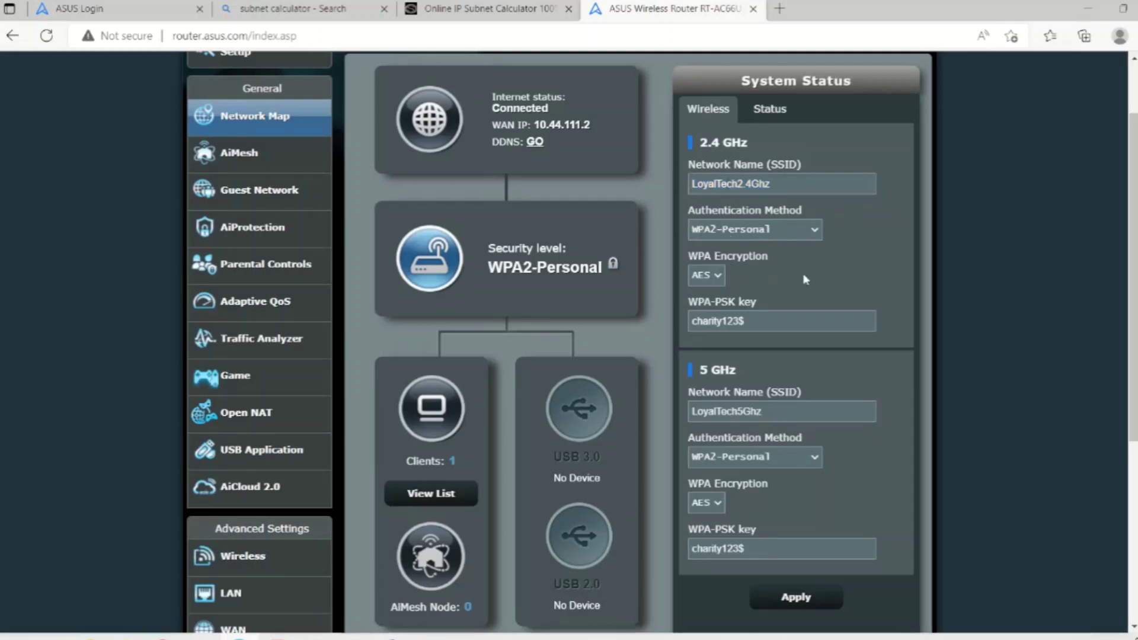
pyautogui.moveTo(745, 321); pyautogui.dragTo(687, 323)
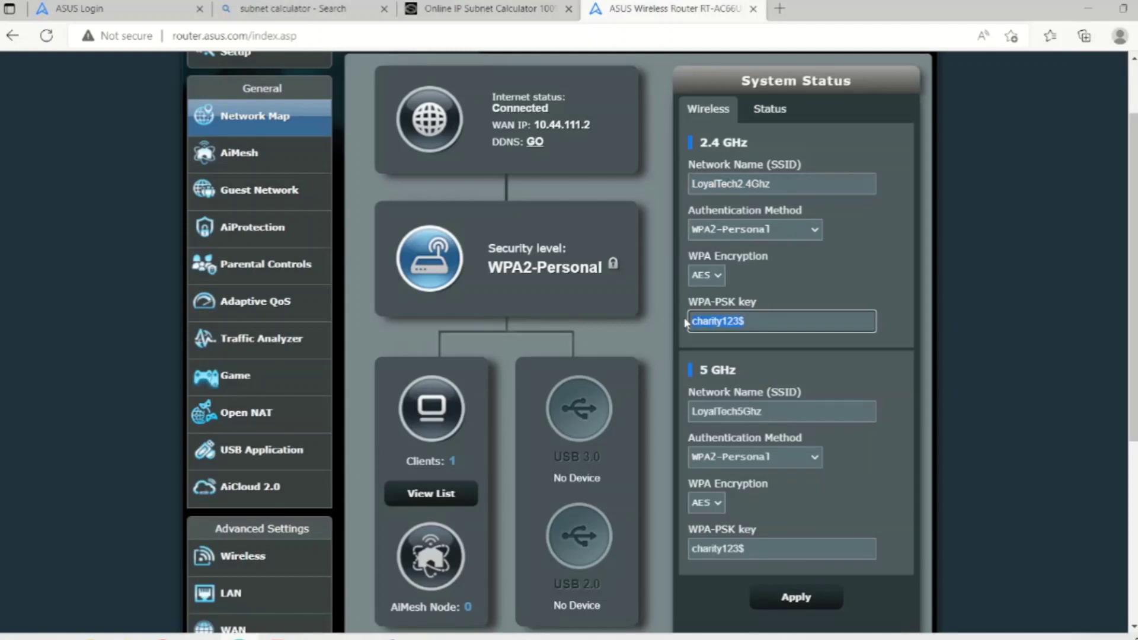
pyautogui.click(769, 323)
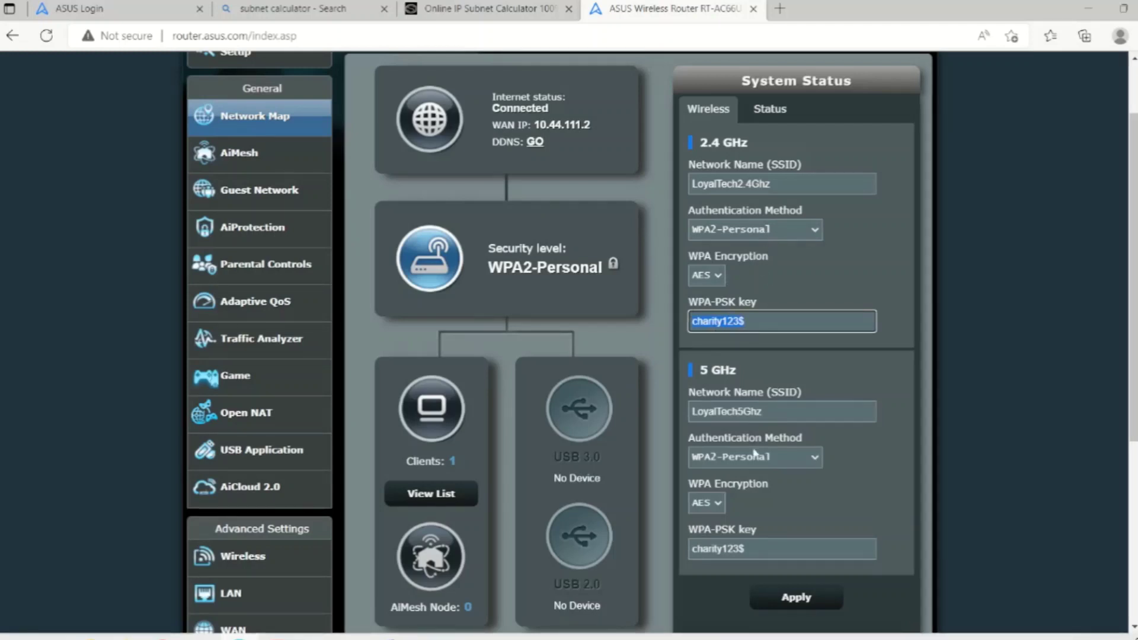
pyautogui.click(703, 566)
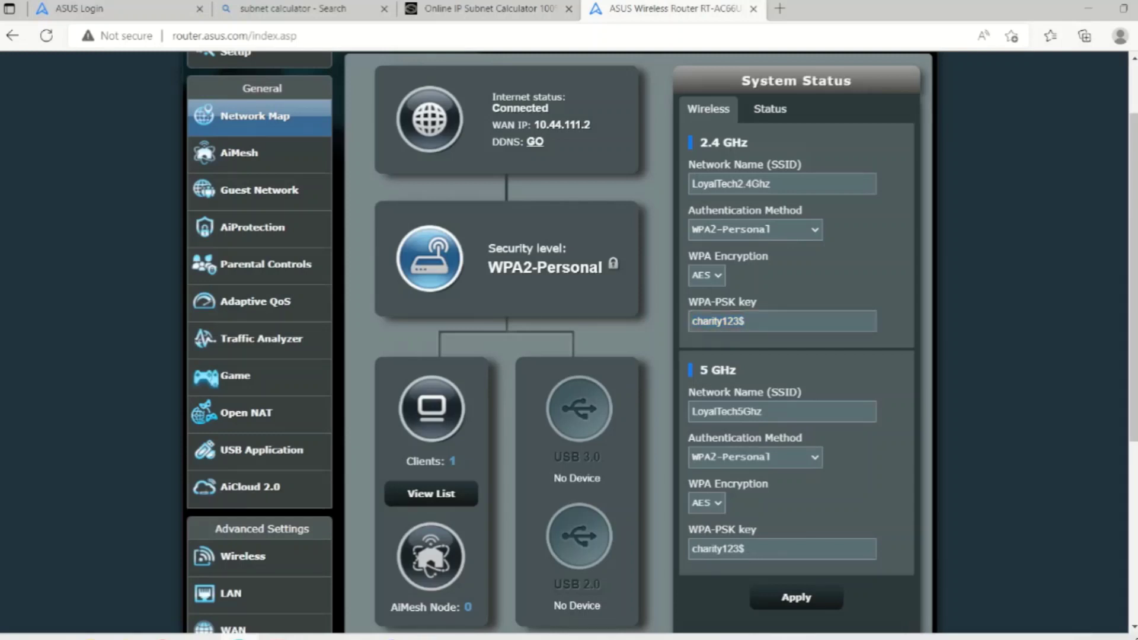
pyautogui.click(770, 114)
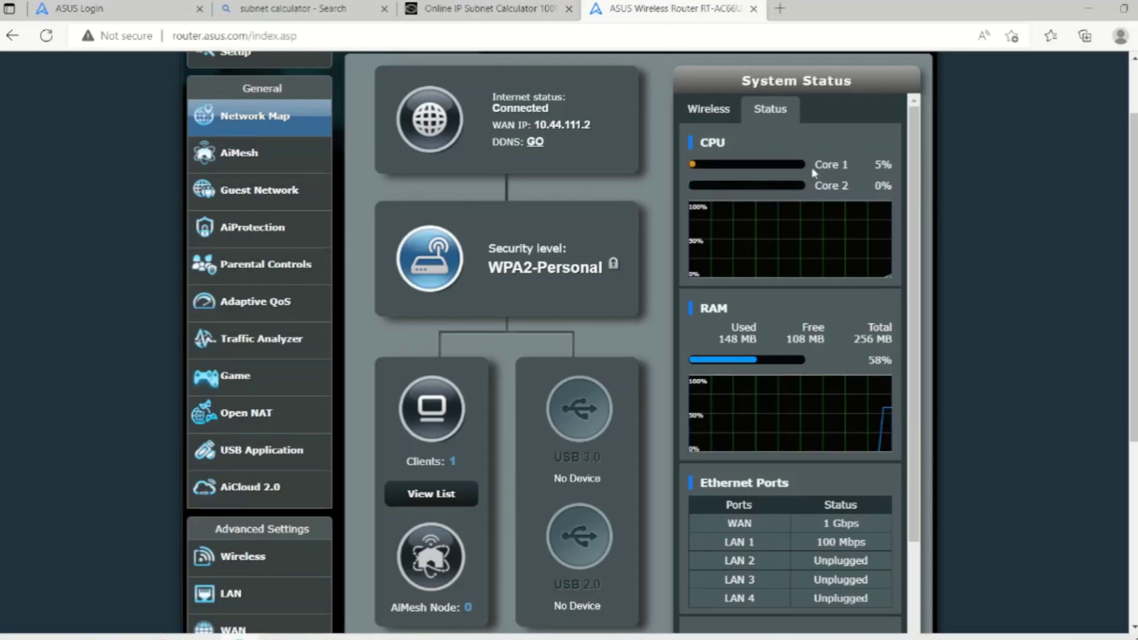
pyautogui.moveTo(814, 164); pyautogui.dragTo(865, 189)
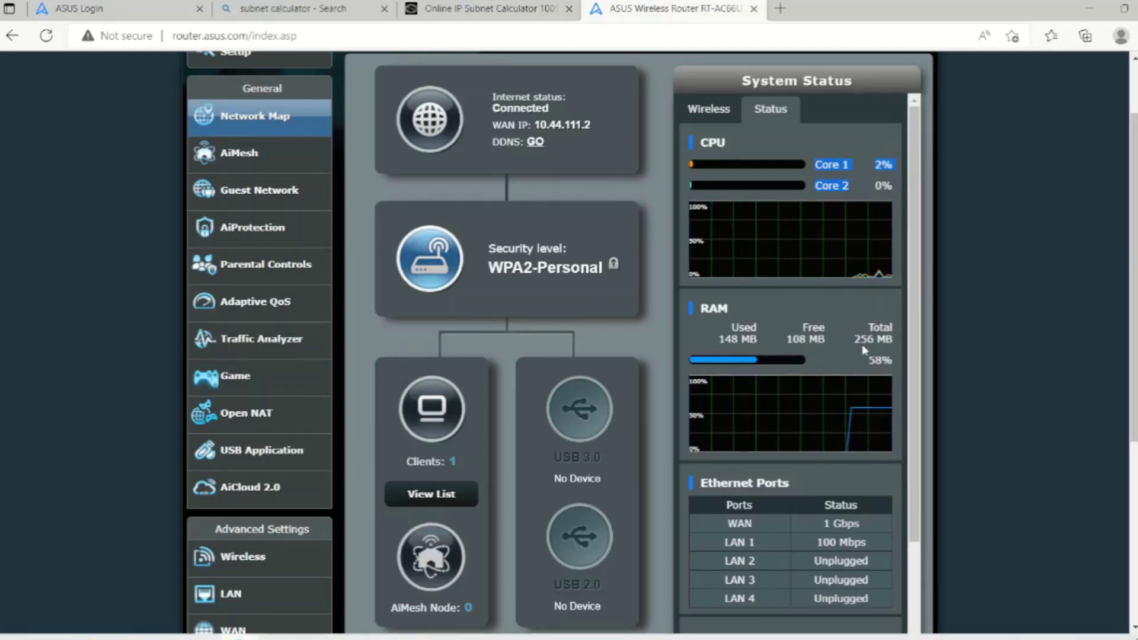
pyautogui.moveTo(855, 339); pyautogui.dragTo(892, 339)
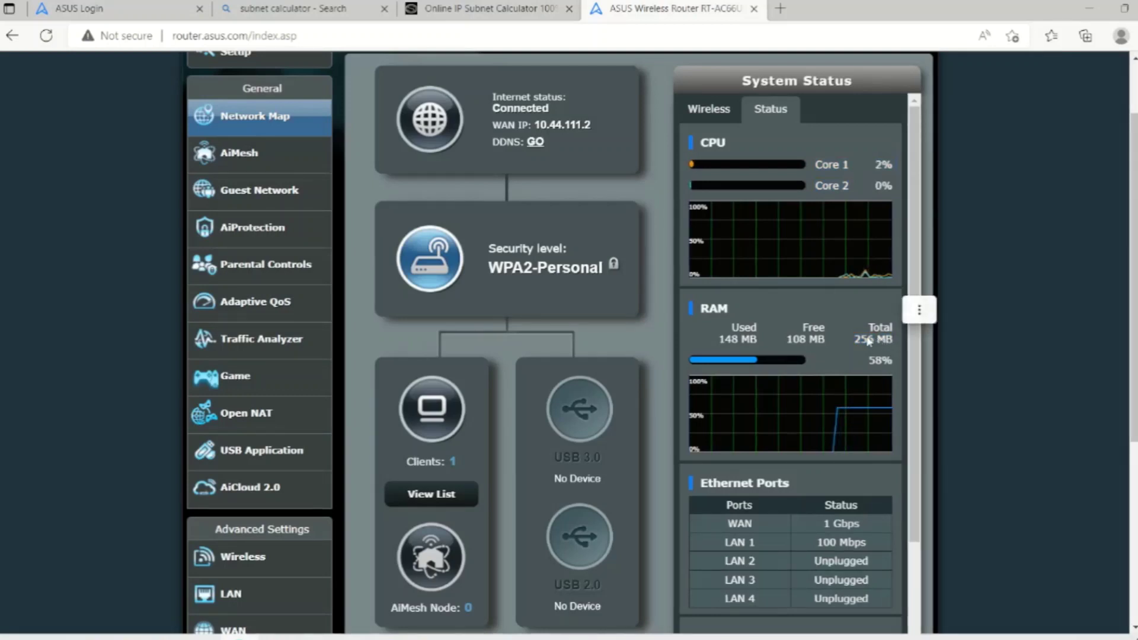
pyautogui.moveTo(787, 339); pyautogui.dragTo(818, 340)
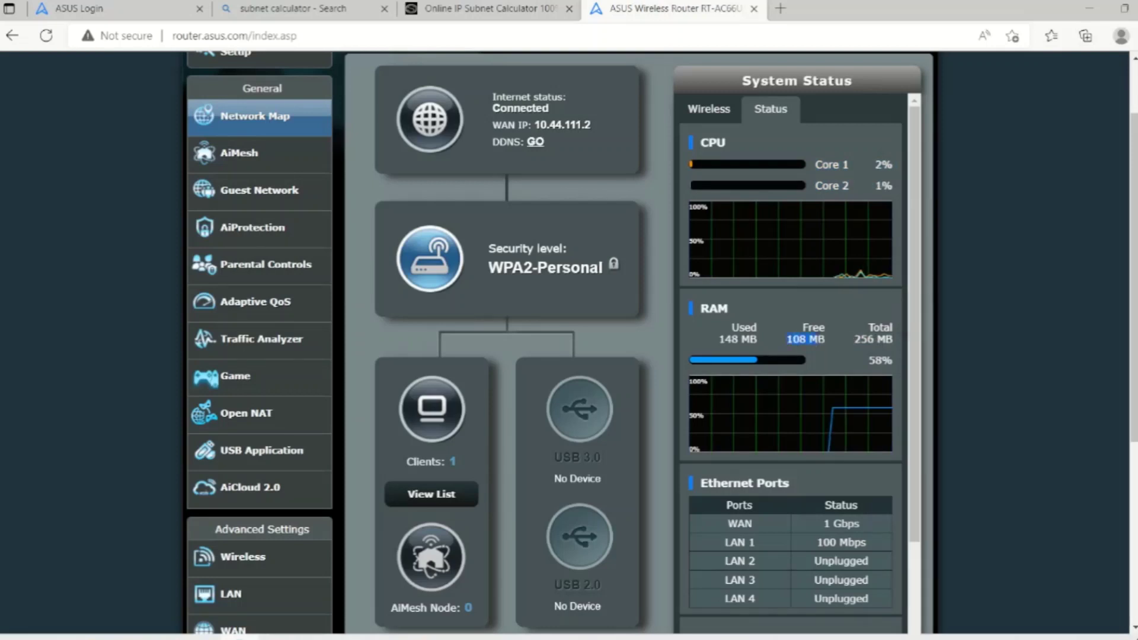
pyautogui.click(815, 550)
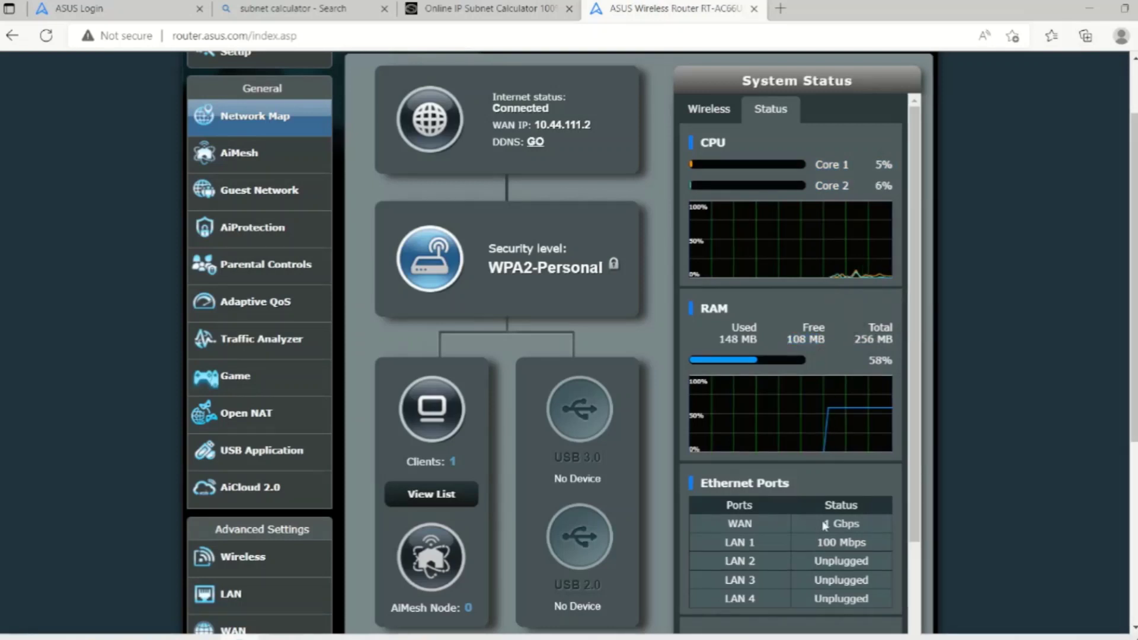
pyautogui.scroll(-2, 825, 527)
pyautogui.moveTo(823, 436); pyautogui.dragTo(859, 437)
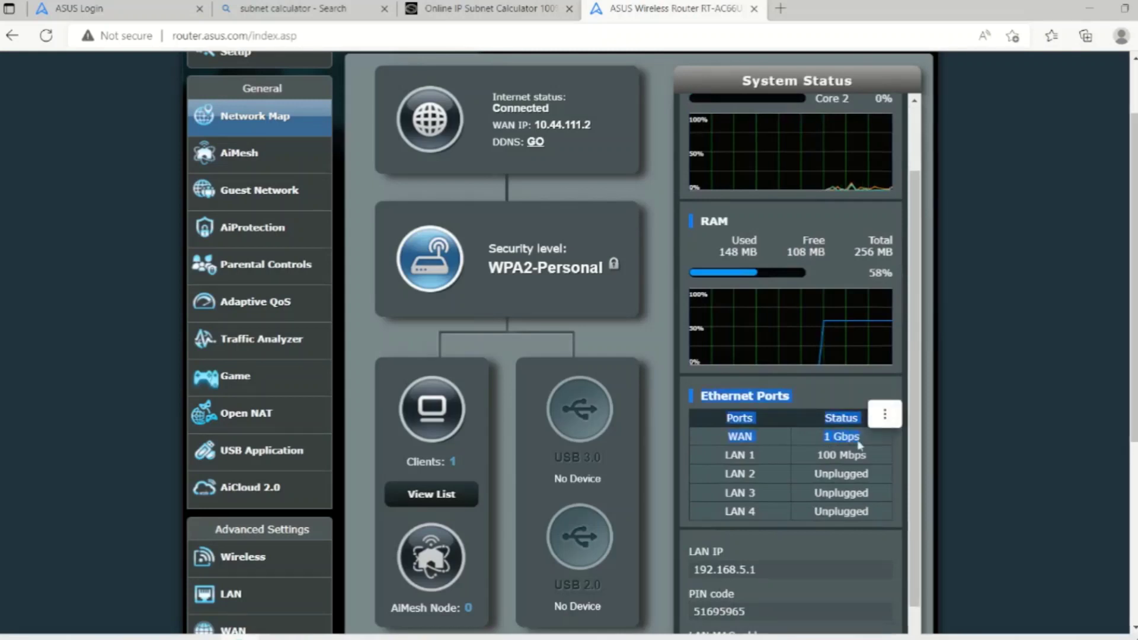
pyautogui.click(764, 464)
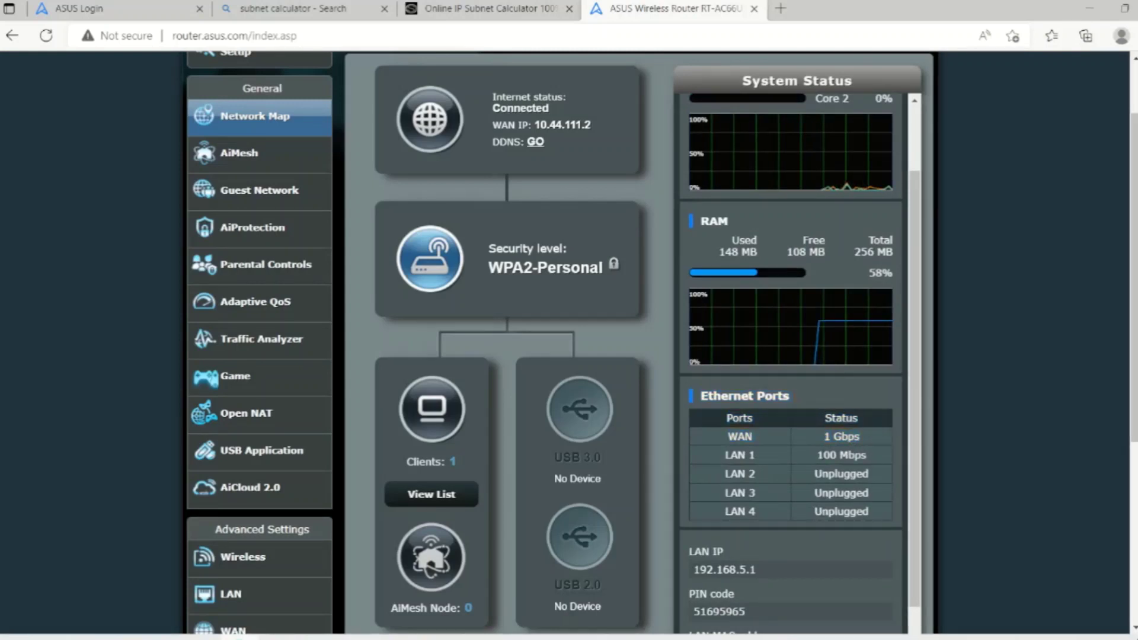
pyautogui.moveTo(817, 456); pyautogui.dragTo(864, 460)
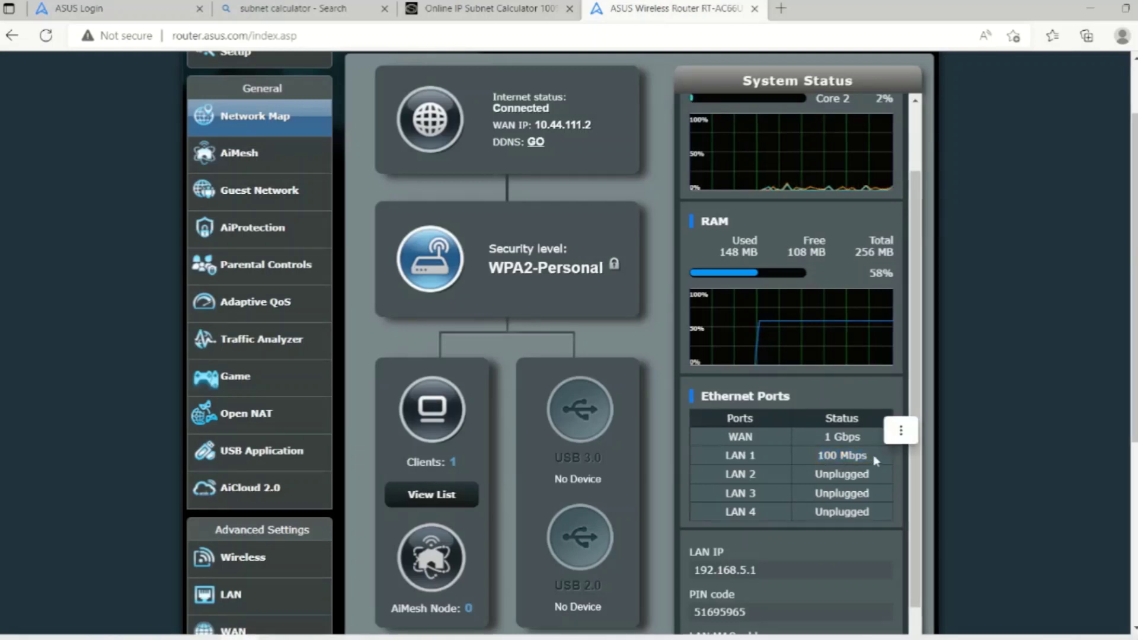
pyautogui.scroll(-5, 873, 454)
pyautogui.scroll(-2, 763, 413)
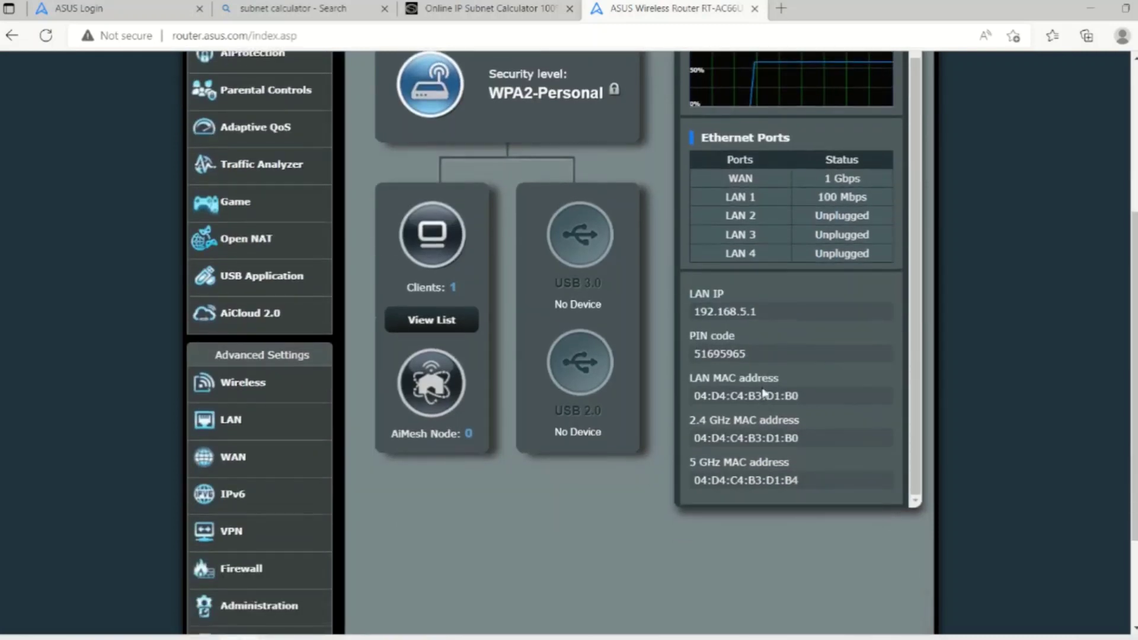
pyautogui.moveTo(693, 312); pyautogui.dragTo(769, 314)
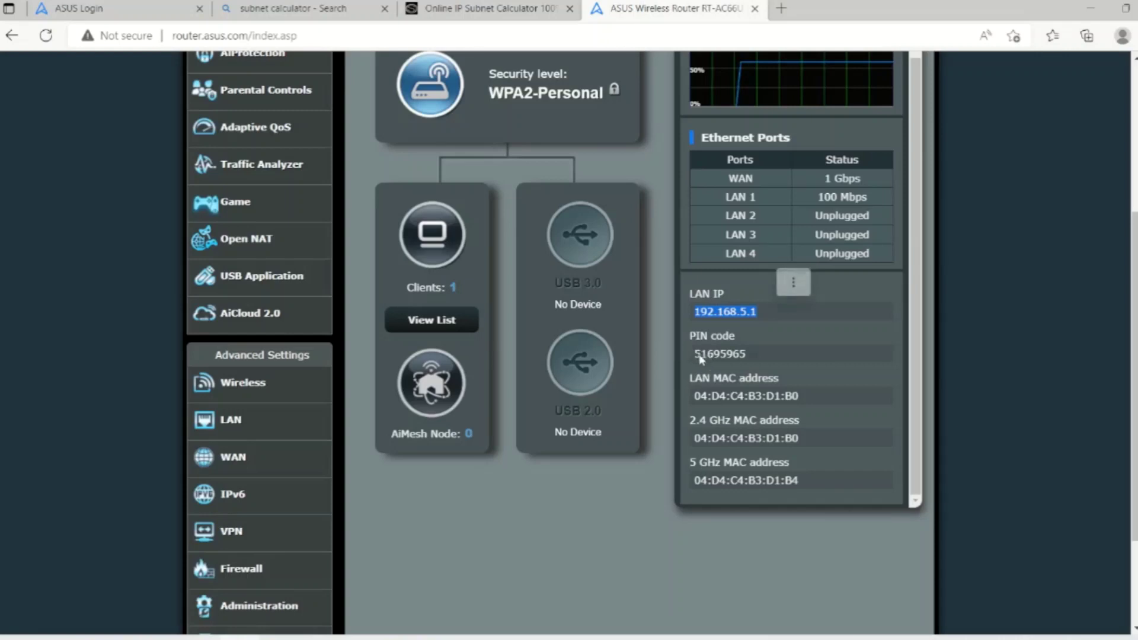
pyautogui.moveTo(700, 358); pyautogui.dragTo(765, 362)
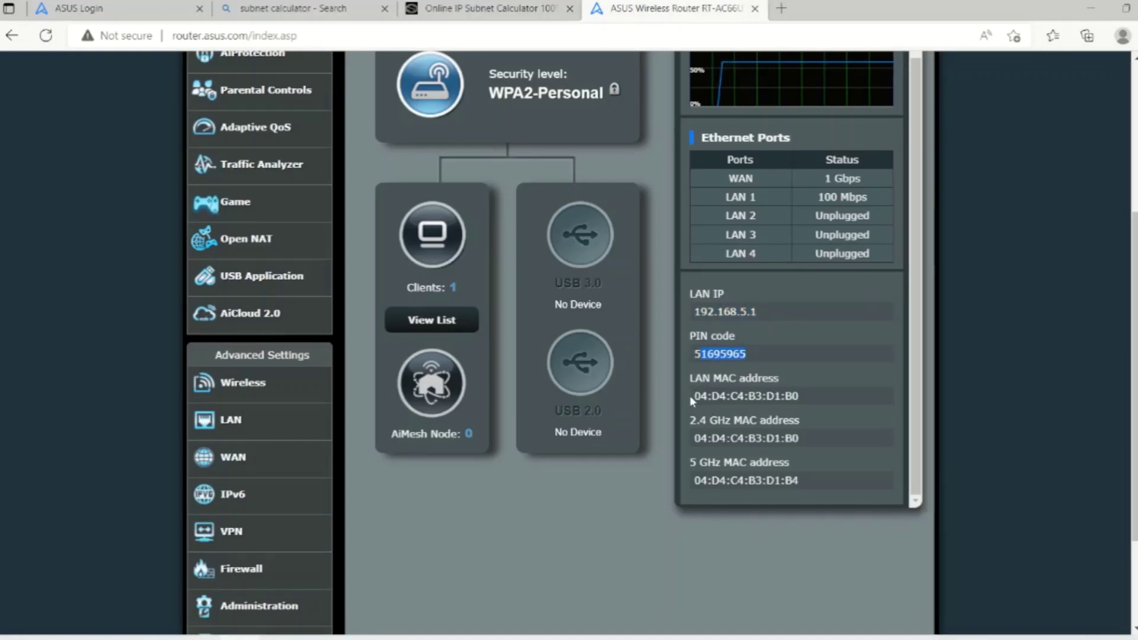
pyautogui.moveTo(695, 400); pyautogui.dragTo(790, 402)
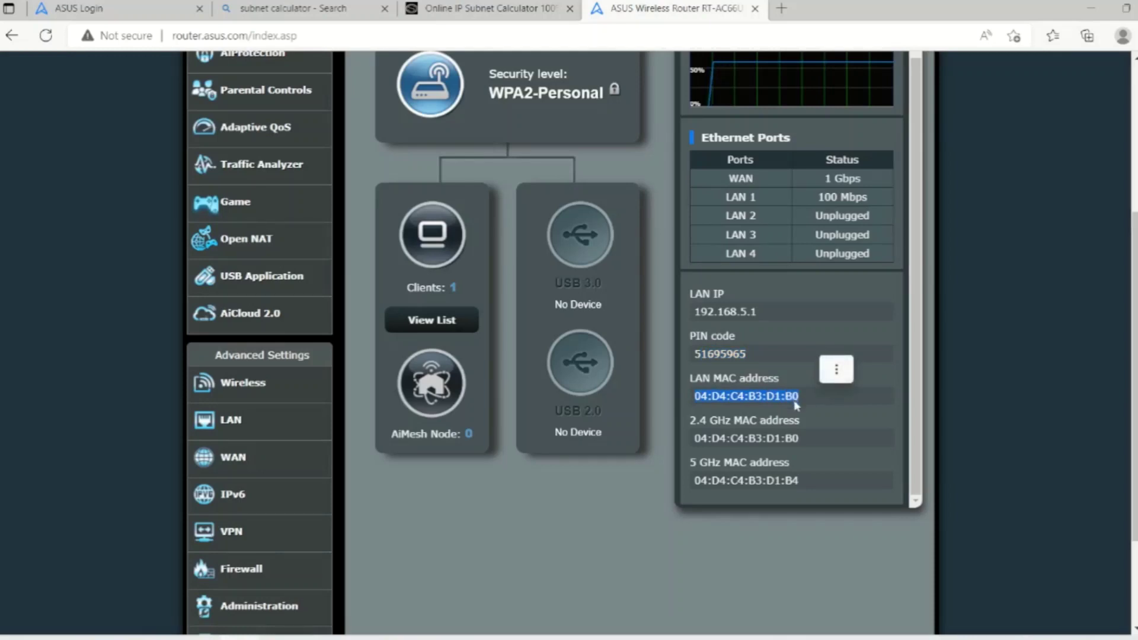
pyautogui.moveTo(799, 442); pyautogui.dragTo(692, 444)
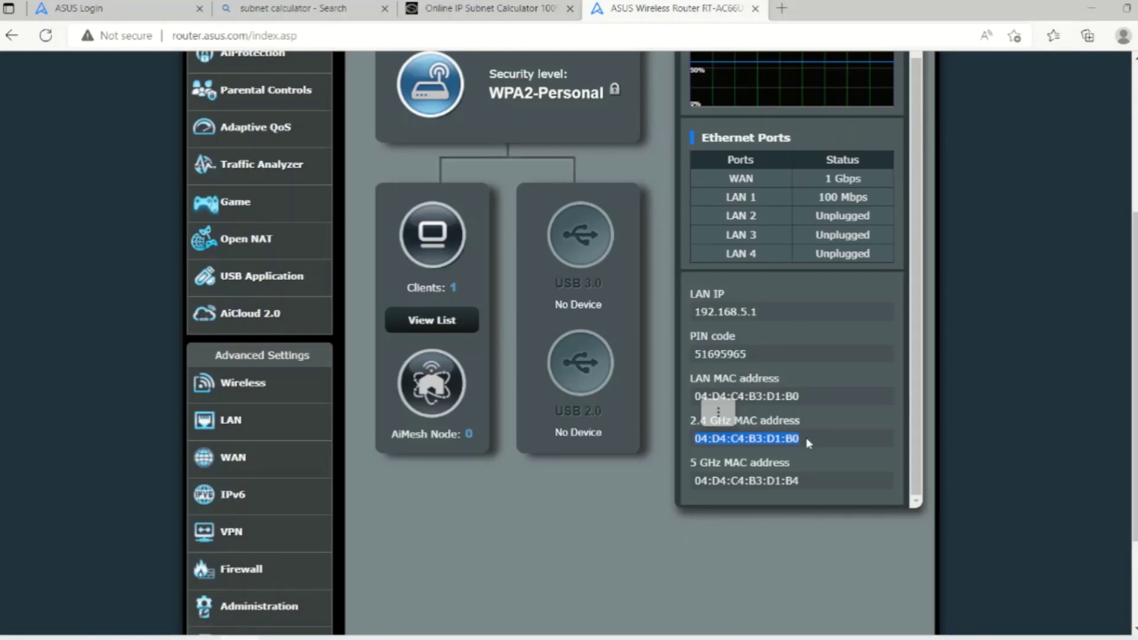
pyautogui.moveTo(809, 482); pyautogui.dragTo(681, 495)
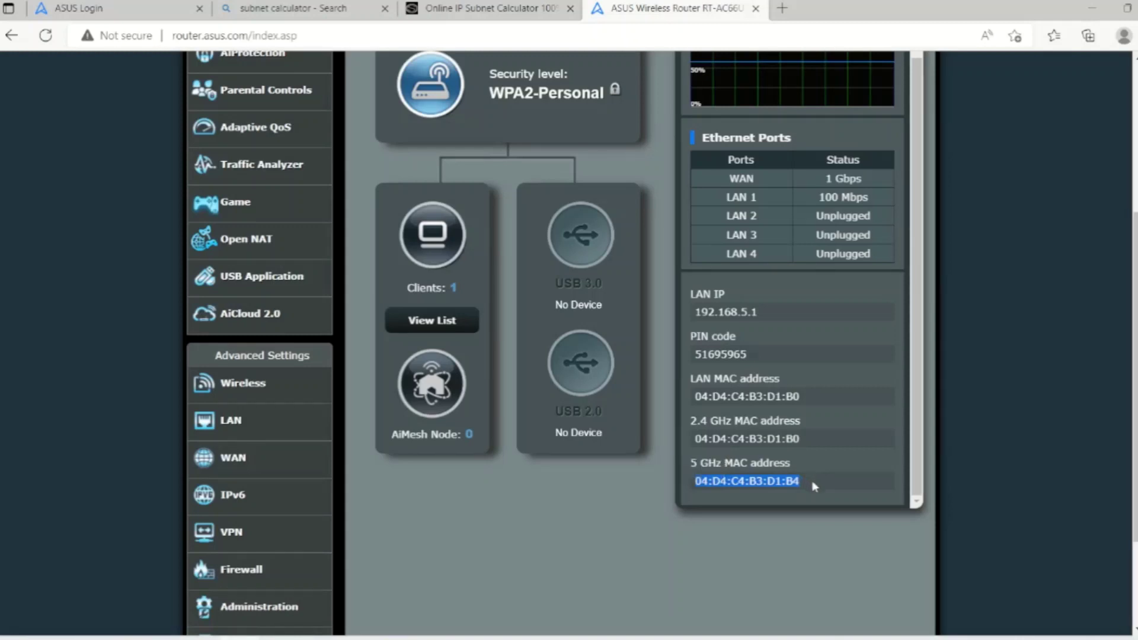
pyautogui.click(815, 486)
pyautogui.scroll(3, 751, 510)
pyautogui.scroll(5, 749, 507)
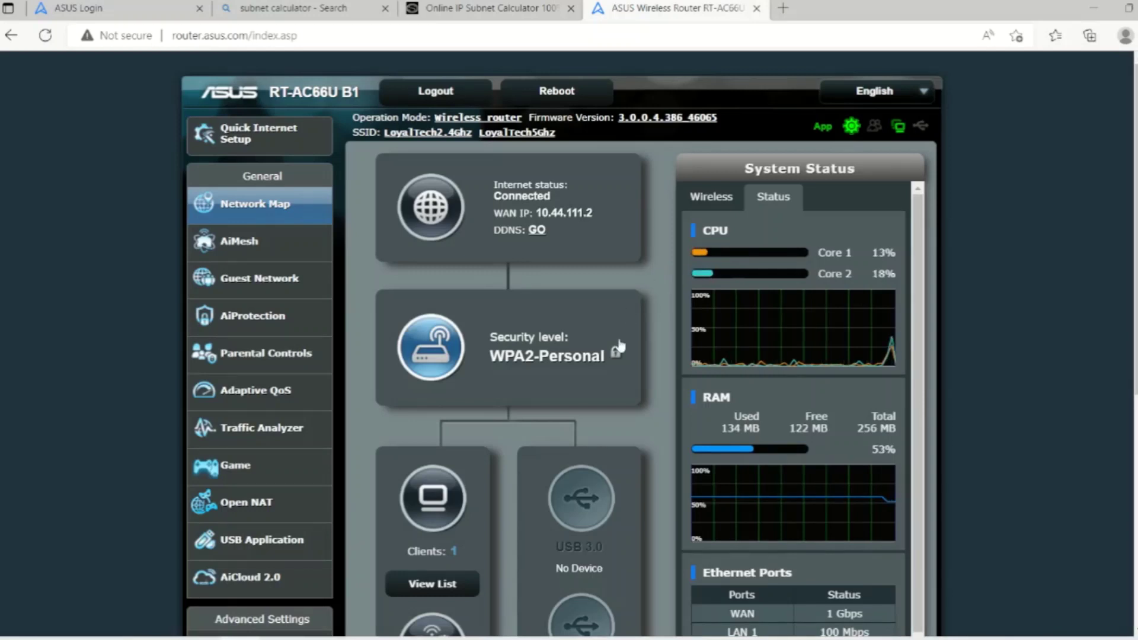
pyautogui.moveTo(288, 639)
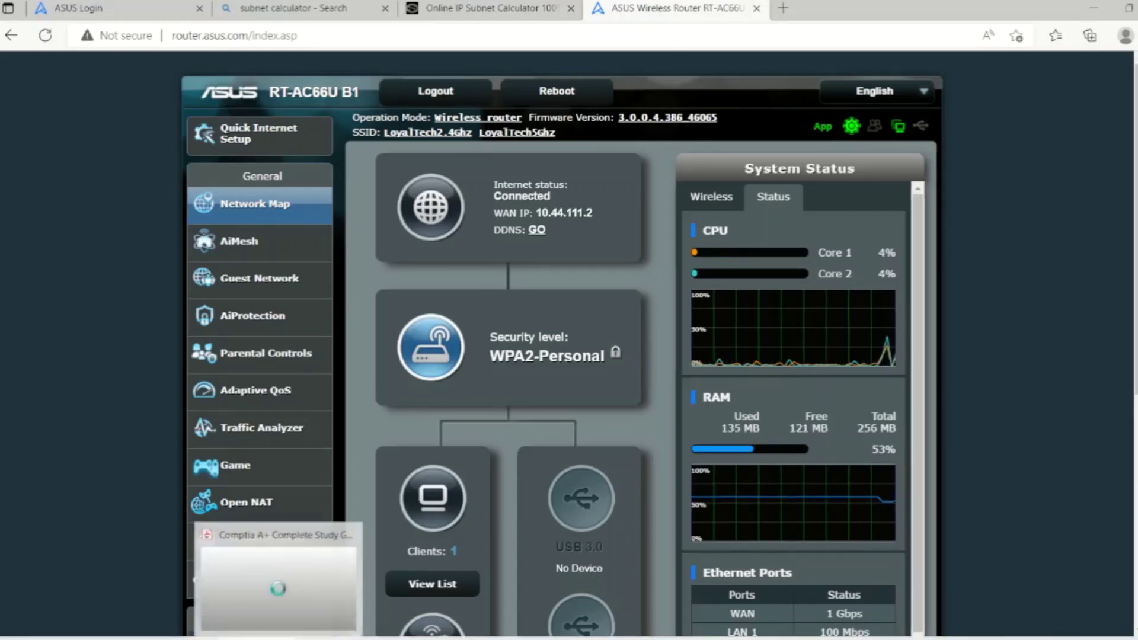